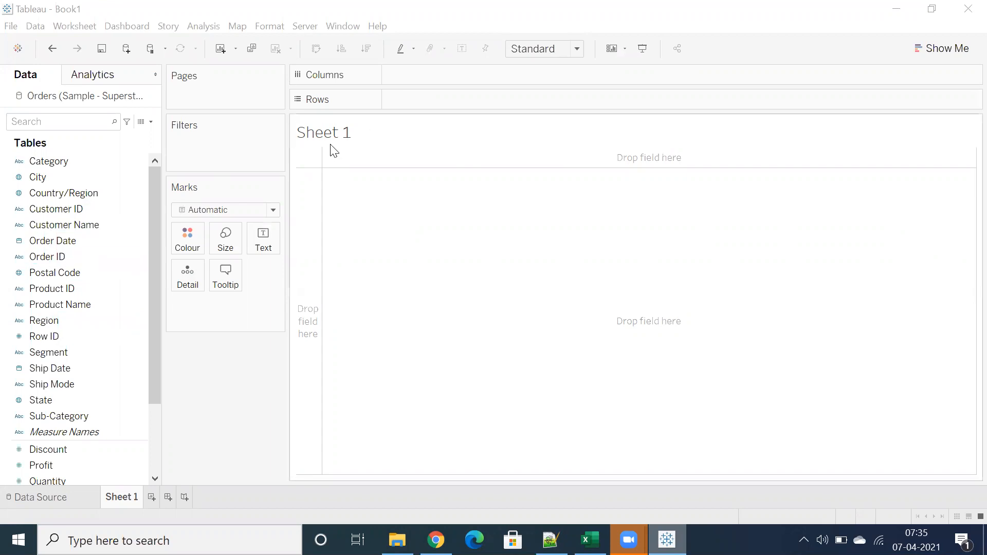
Build a view with Sub-Category on Rows and Region on Columns.
{"action": "scroll", "coordinate": [112, 332], "scroll_direction": "down", "scroll_amount": 1}
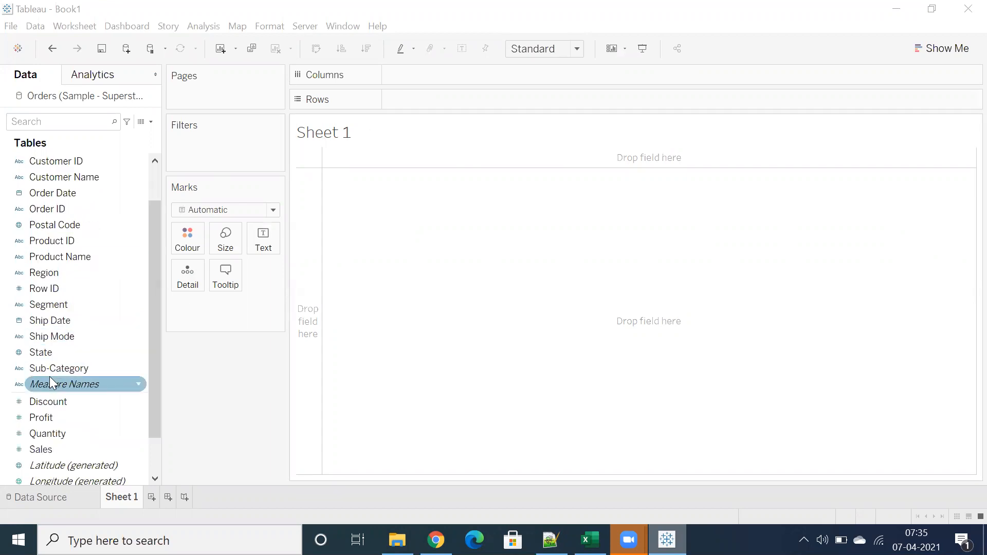
{"action": "left_click_drag", "start_coordinate": [50, 371], "coordinate": [420, 115]}
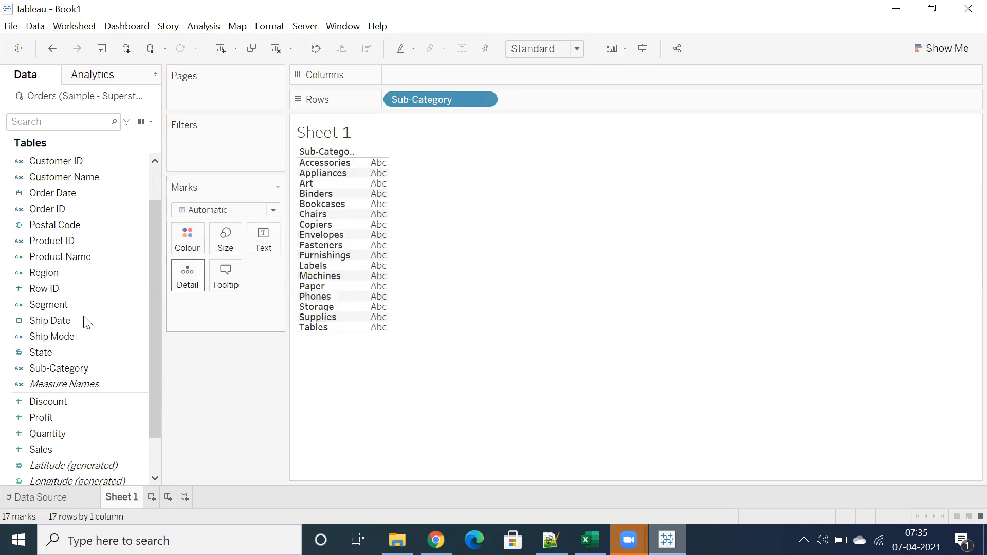
{"action": "left_click_drag", "start_coordinate": [58, 273], "coordinate": [431, 80]}
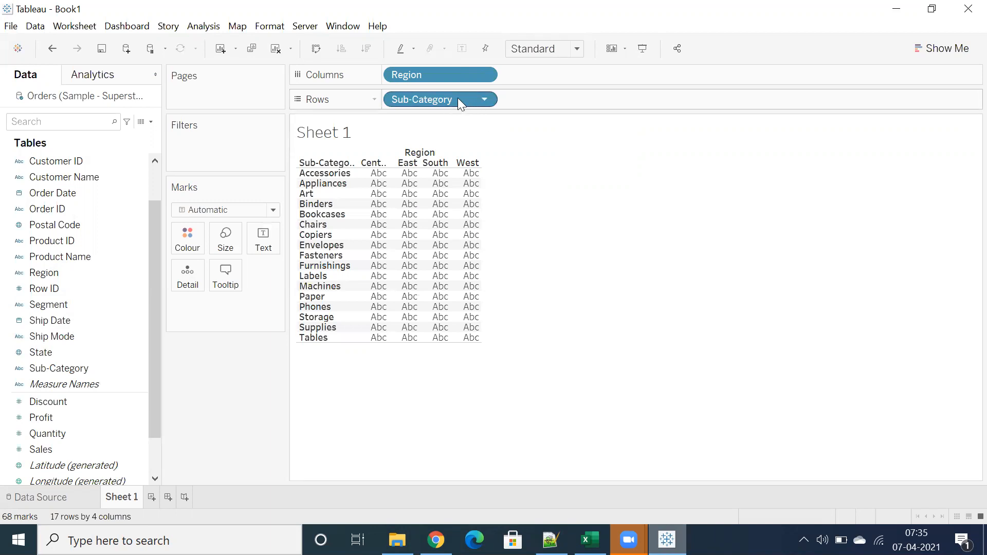
Replace Region with Sales on Columns and fit the bar chart to Entire View.
{"action": "left_click_drag", "start_coordinate": [455, 72], "coordinate": [433, 150]}
{"action": "left_click_drag", "start_coordinate": [41, 449], "coordinate": [427, 77]}
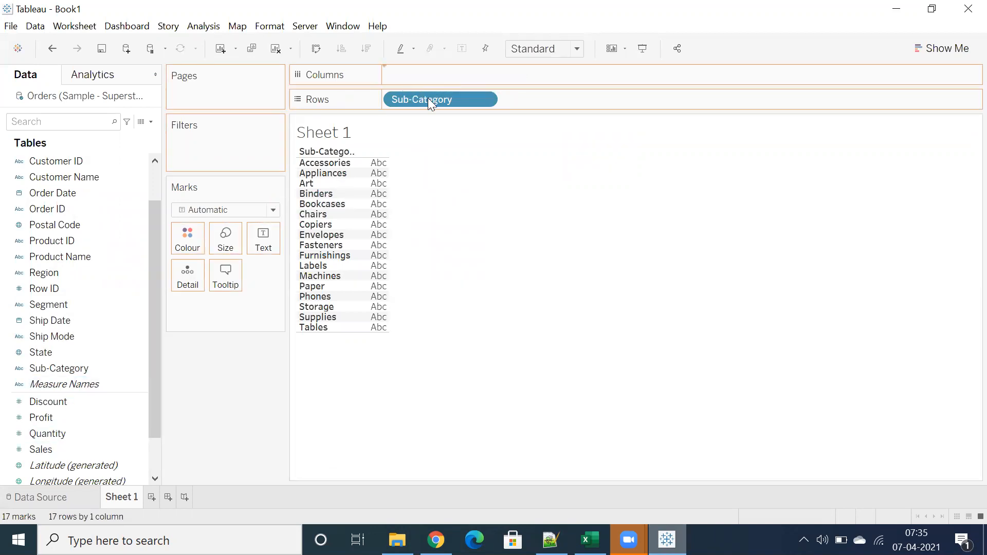
{"action": "left_click", "coordinate": [526, 47]}
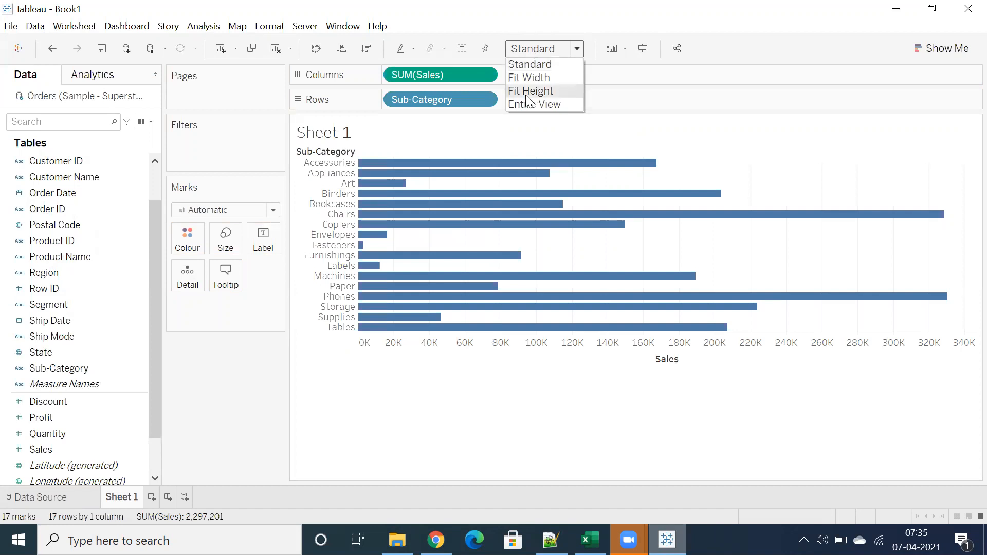
{"action": "left_click", "coordinate": [528, 109]}
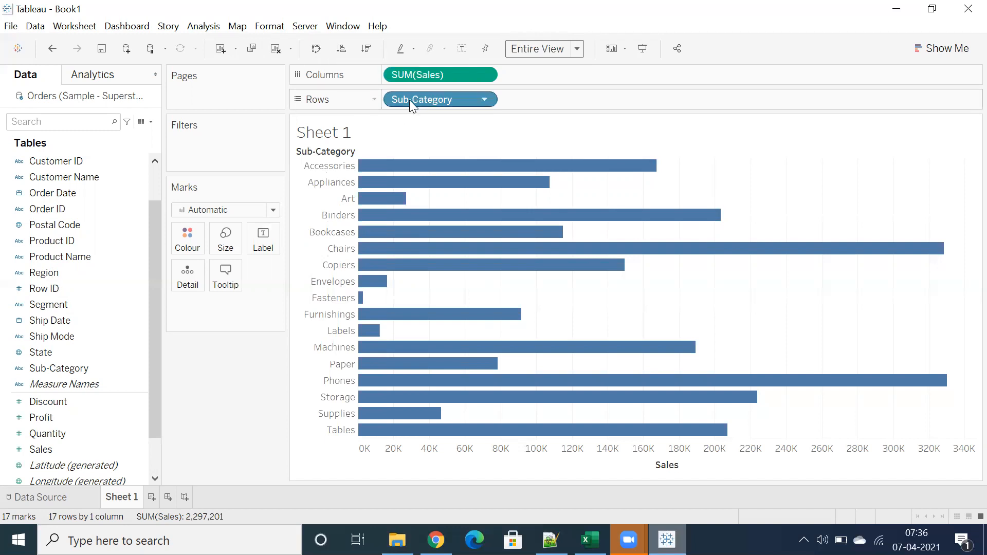
Swap the rows and columns of the Sales by Sub-Category chart, and swap them back.
{"action": "left_click", "coordinate": [316, 50]}
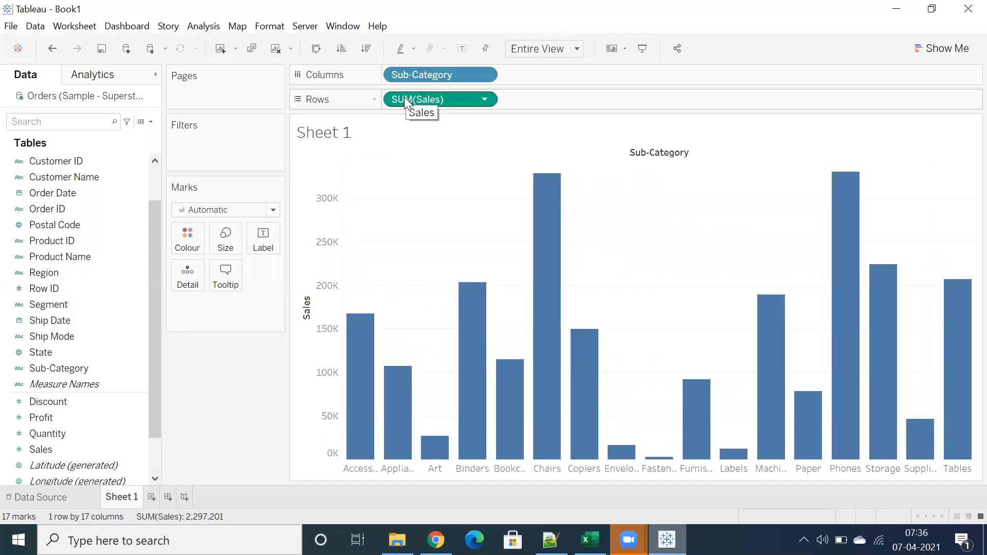
{"action": "mouse_move", "coordinate": [535, 250]}
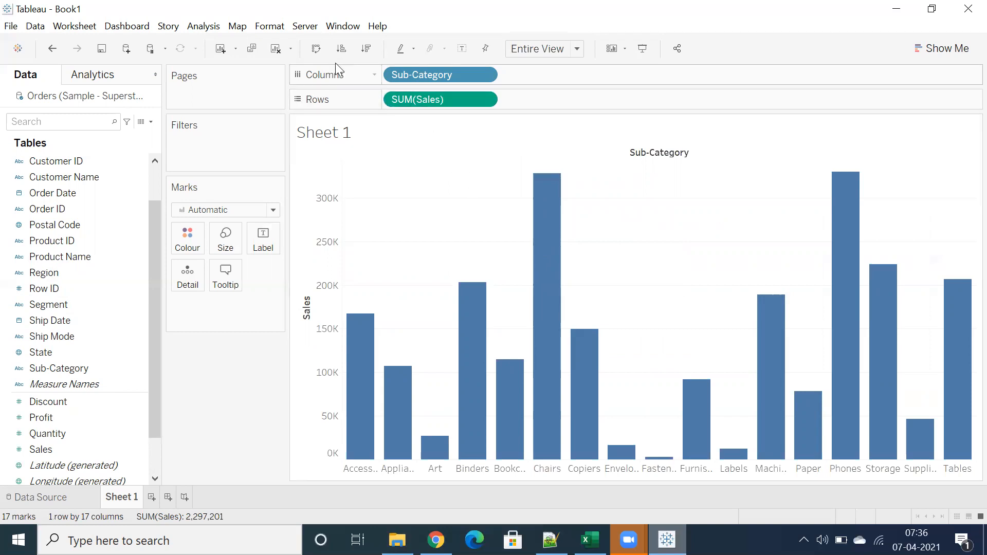
{"action": "left_click", "coordinate": [317, 50]}
Add Region to the Columns shelf by entering its name directly on the shelf.
{"action": "double_click", "coordinate": [540, 72]}
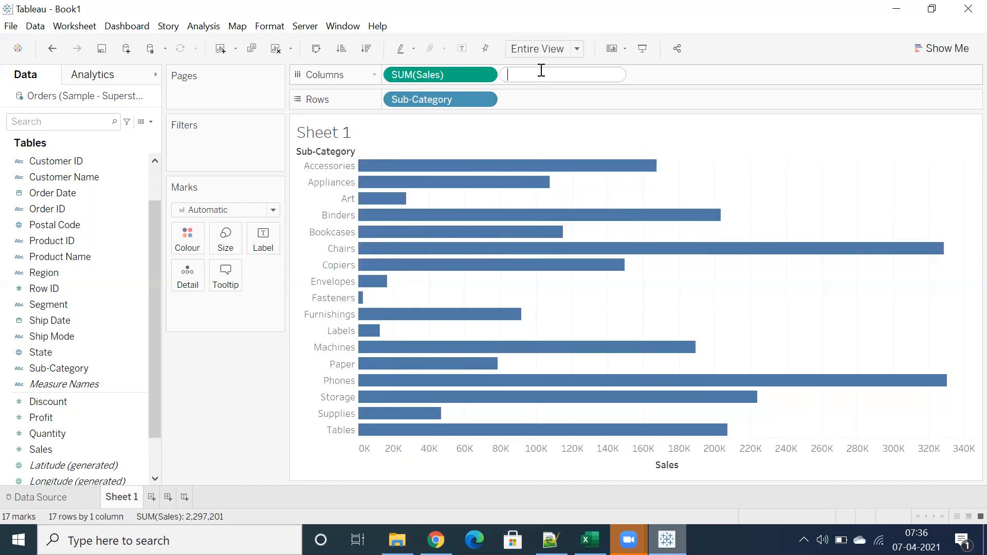
{"action": "type", "text": "regio"}
{"action": "key", "text": "Return"}
{"action": "key", "text": "Return"}
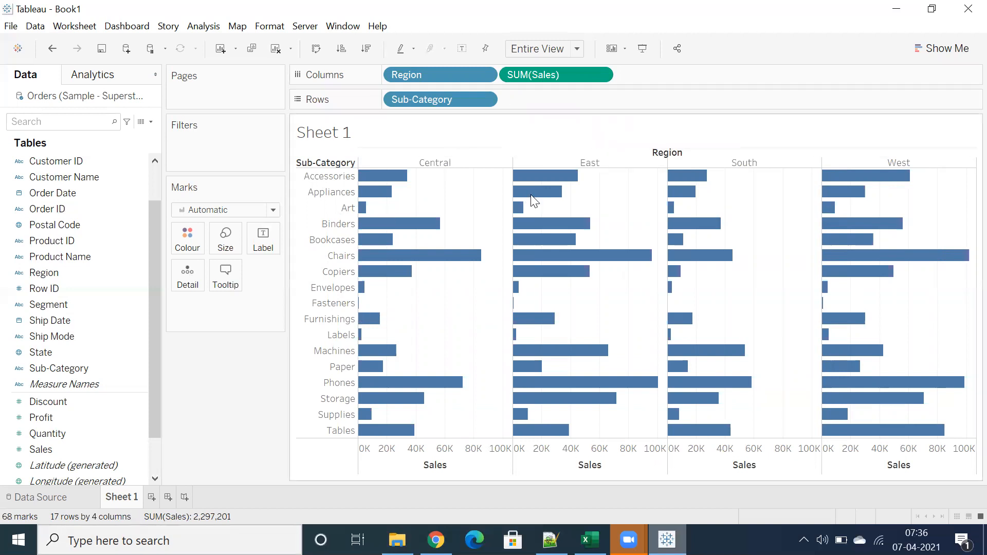
Leave the empty Rows shelf entry and add a new worksheet.
{"action": "double_click", "coordinate": [586, 105]}
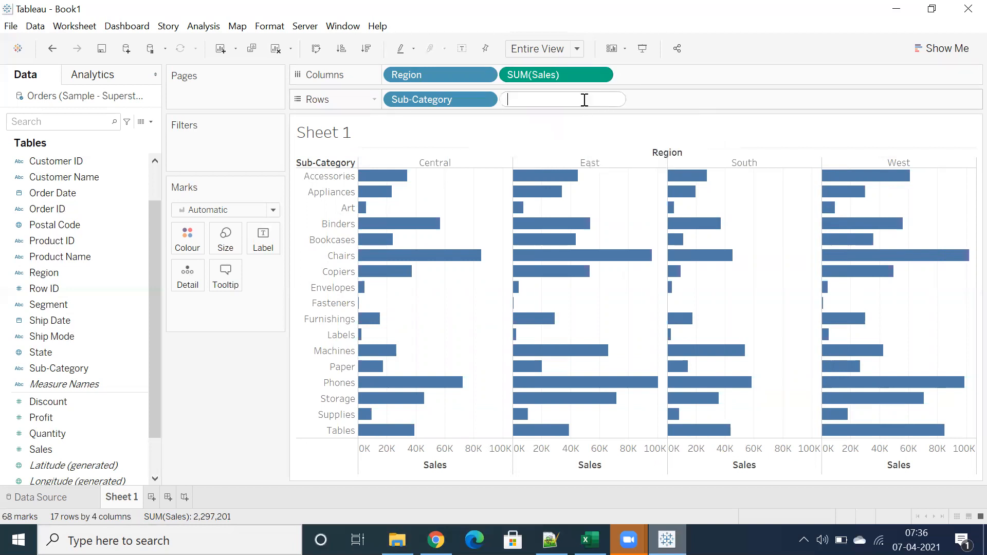
{"action": "left_click", "coordinate": [153, 496]}
{"action": "scroll", "coordinate": [112, 353], "scroll_direction": "down", "scroll_amount": 1}
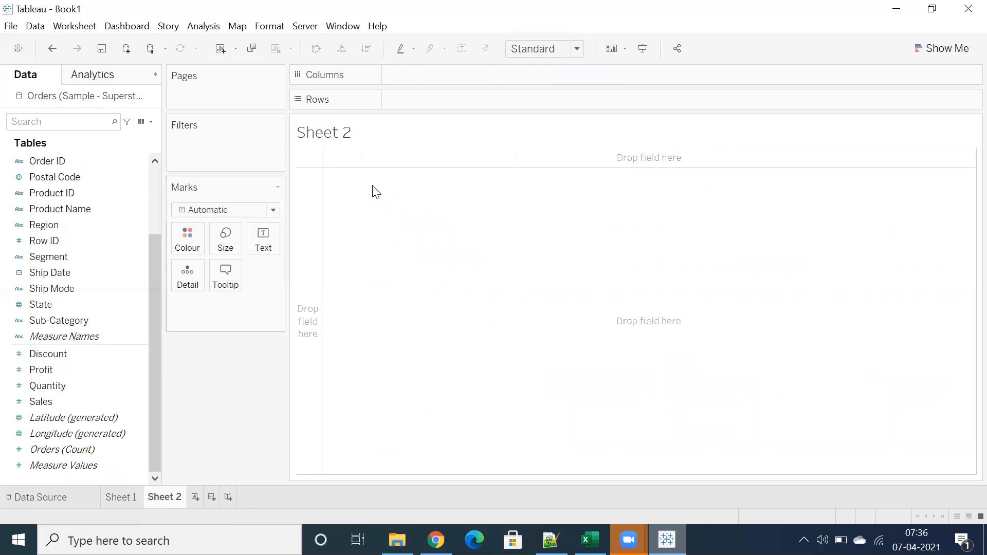
{"action": "double_click", "coordinate": [421, 104]}
{"action": "left_click", "coordinate": [195, 26]}
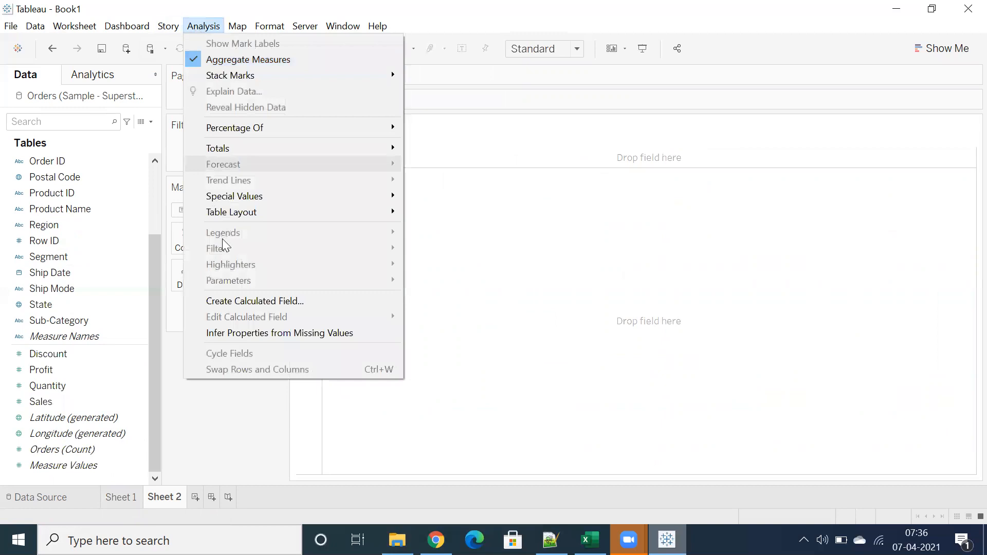
{"action": "left_click", "coordinate": [208, 424]}
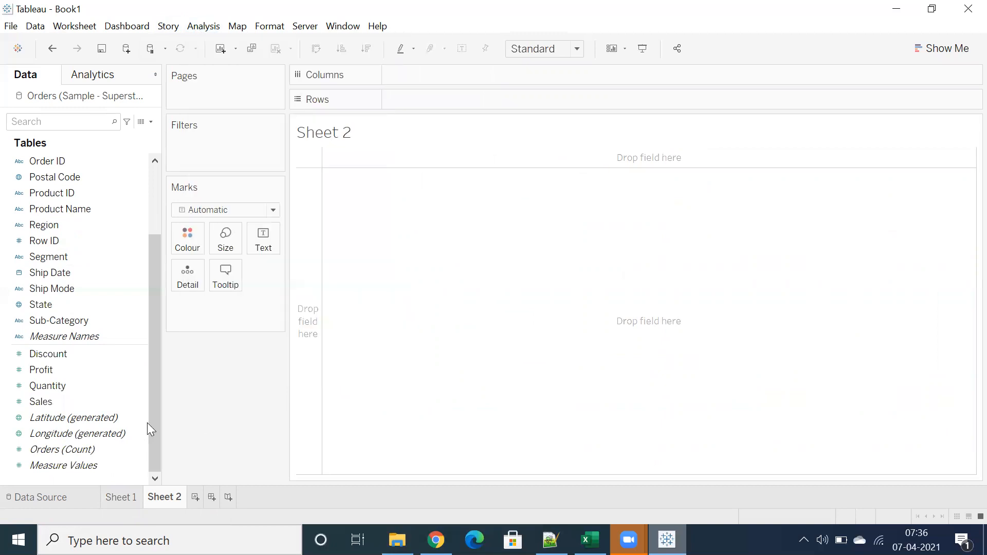
{"action": "right_click", "coordinate": [84, 475]}
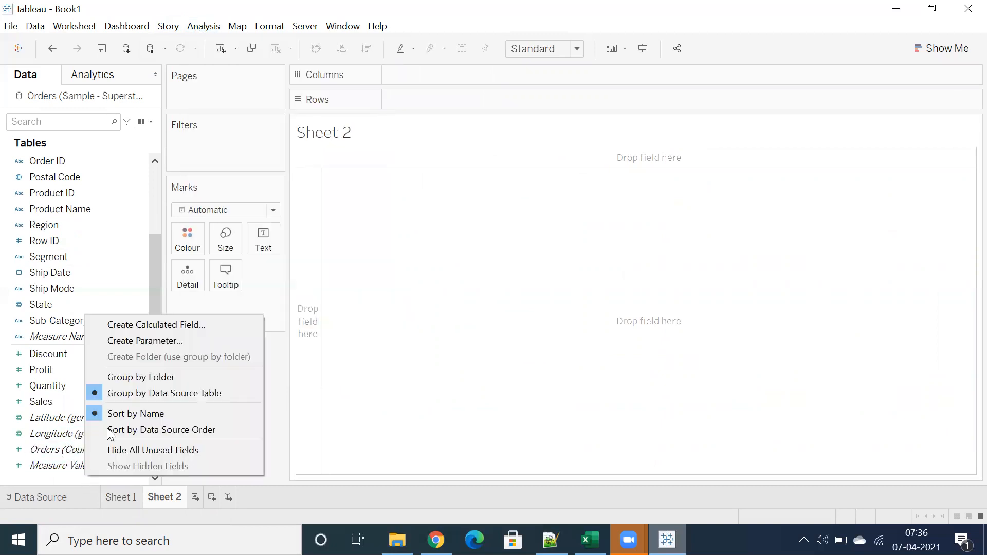
{"action": "left_click", "coordinate": [148, 326]}
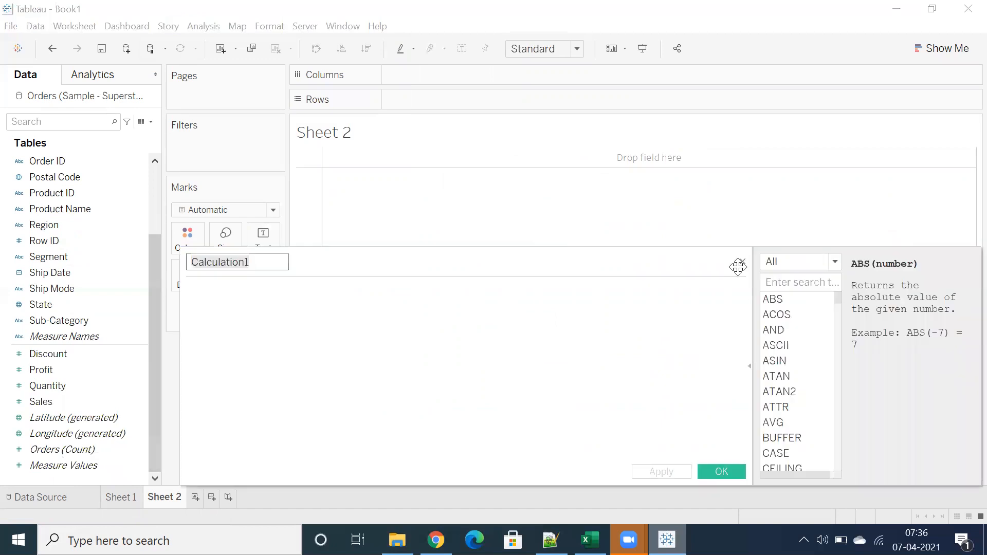
{"action": "left_click", "coordinate": [744, 263]}
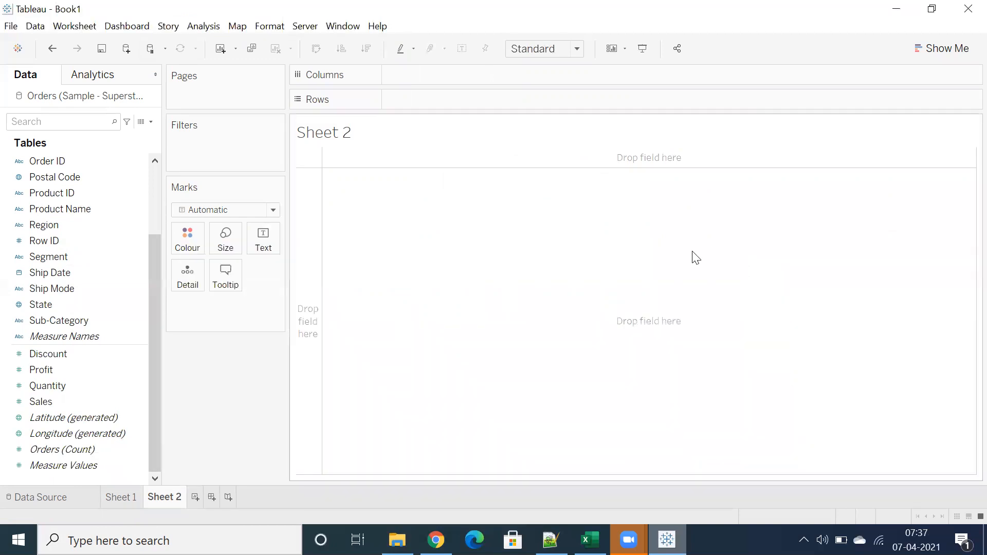
Enter the ad hoc calculation [Profit]/[Sales] directly on the Rows shelf and apply it.
{"action": "double_click", "coordinate": [413, 100]}
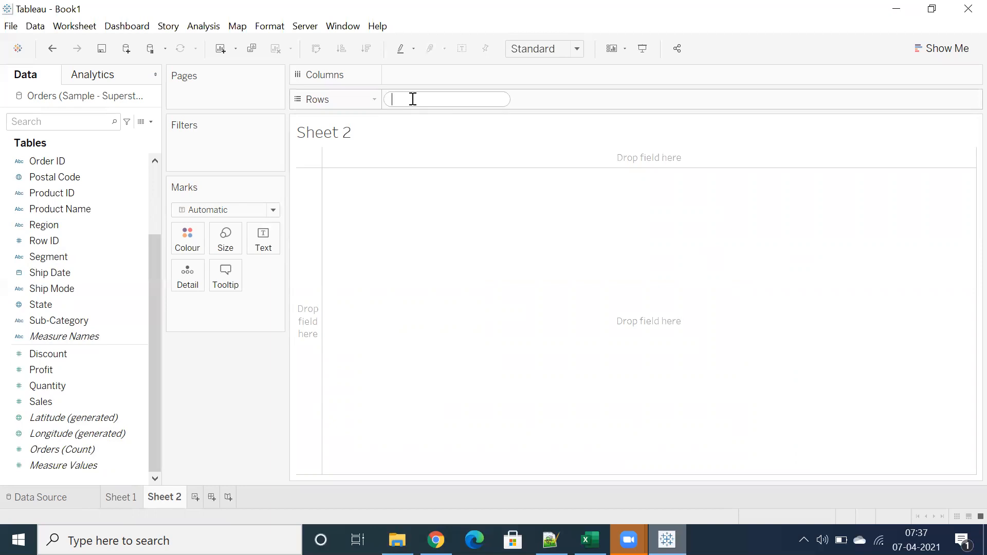
{"action": "type", "text": "prof"}
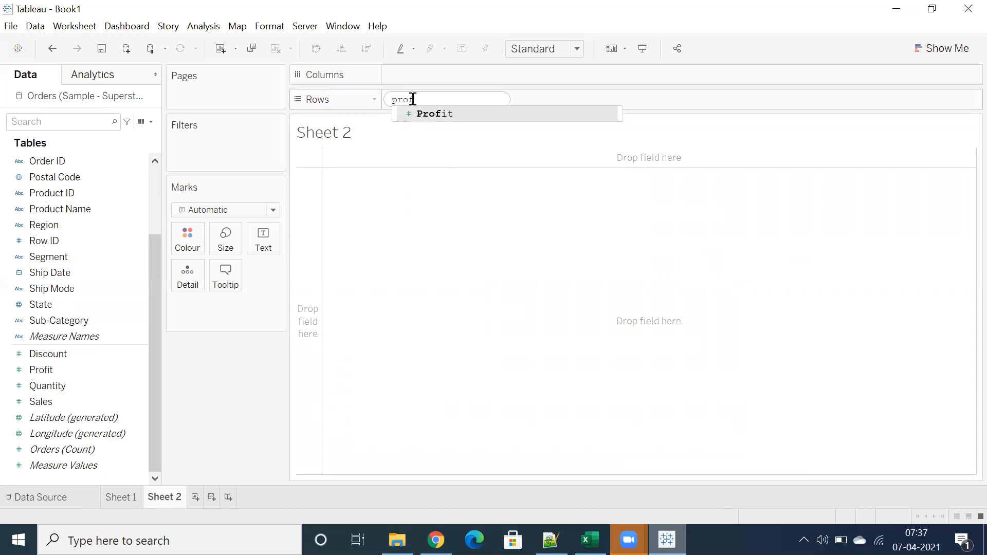
{"action": "key", "text": "Return"}
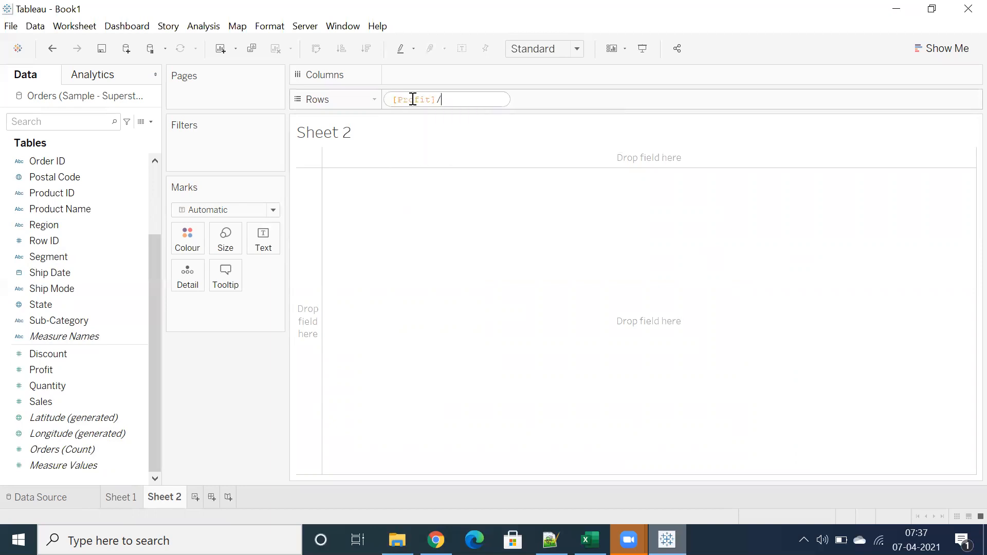
{"action": "type", "text": "/sales"}
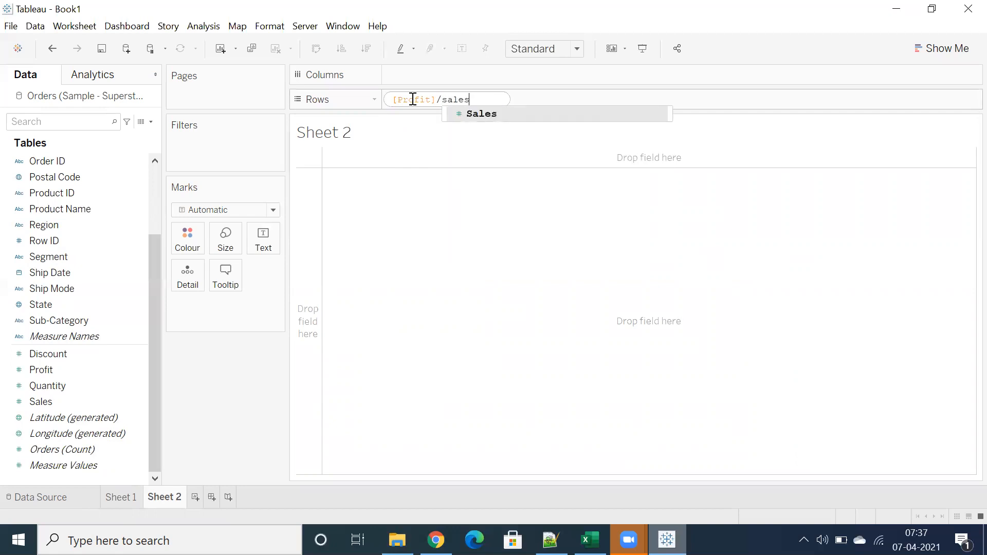
{"action": "key", "text": "Return"}
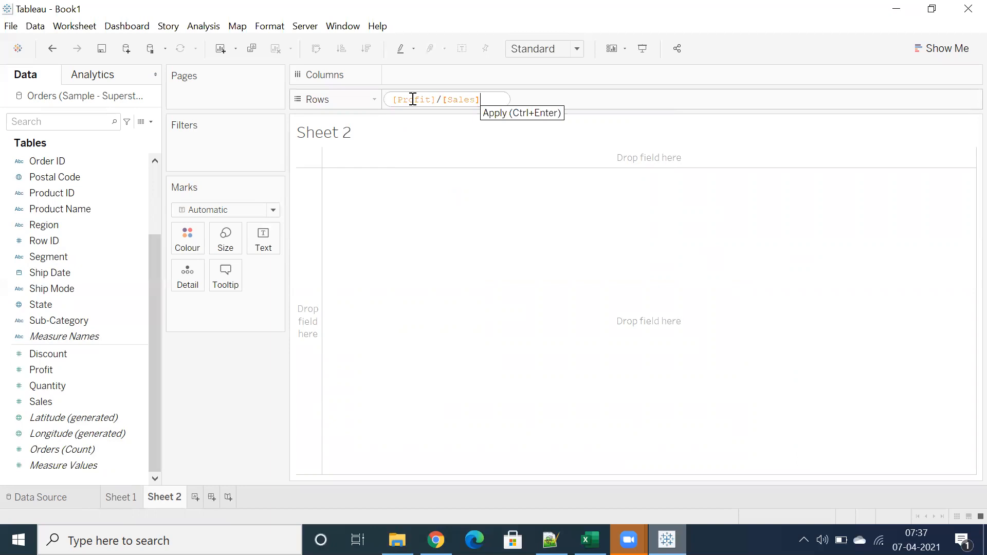
{"action": "key", "text": "Return"}
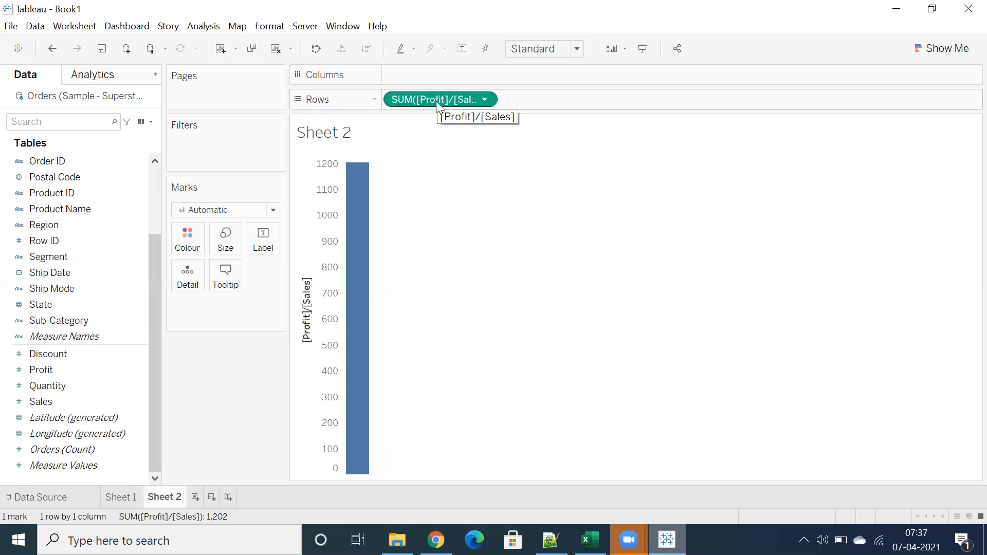
Save the Rows calculation as a data source field named [Profit]/[Sales], and try that field on Columns before undoing the placement.
{"action": "left_click_drag", "start_coordinate": [436, 101], "coordinate": [82, 378]}
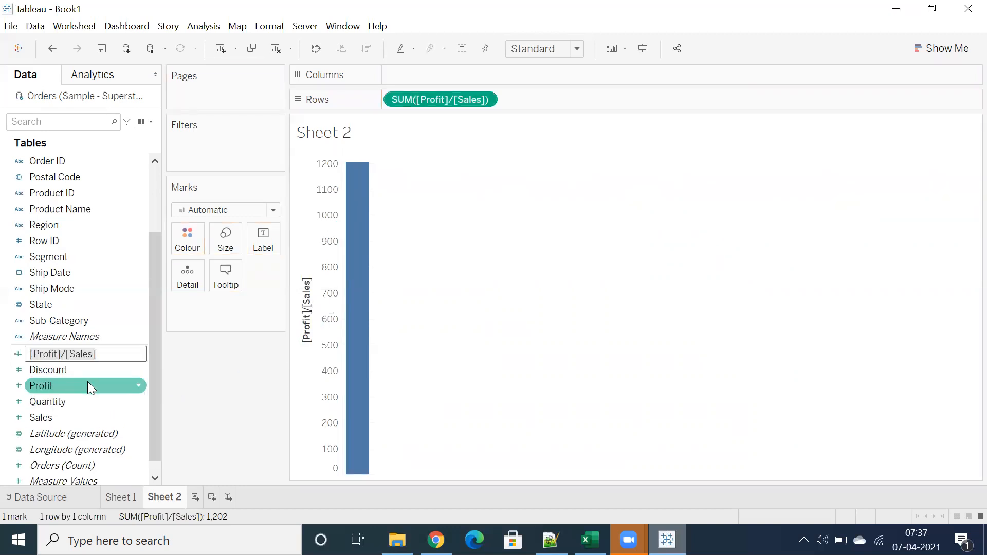
{"action": "key", "text": "Return"}
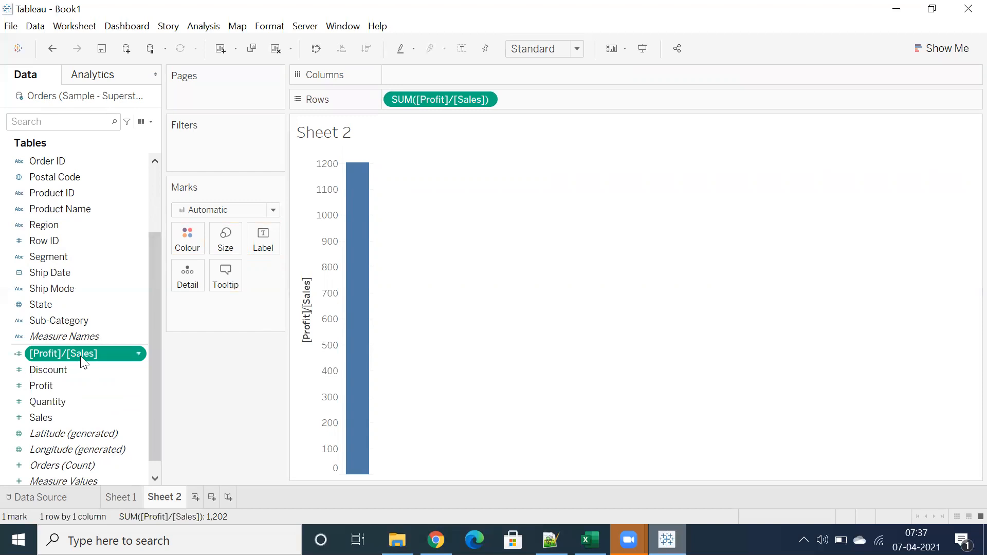
{"action": "left_click_drag", "start_coordinate": [80, 356], "coordinate": [439, 74]}
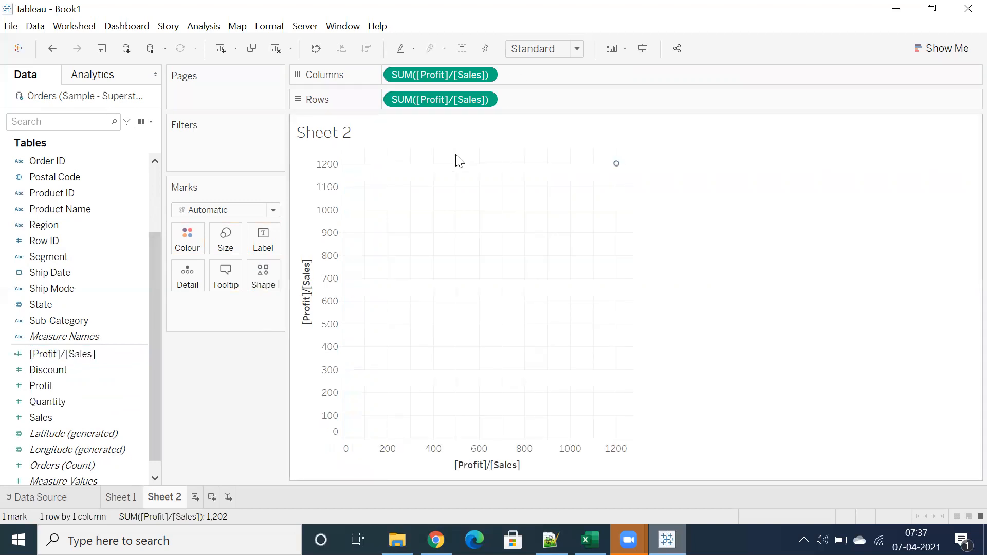
{"action": "key", "text": "ctrl+z"}
Open the saved [Profit]/[Sales] field for editing and examine its formula and the fields it uses, without changing them.
{"action": "left_click", "coordinate": [95, 354]}
{"action": "right_click", "coordinate": [95, 353]}
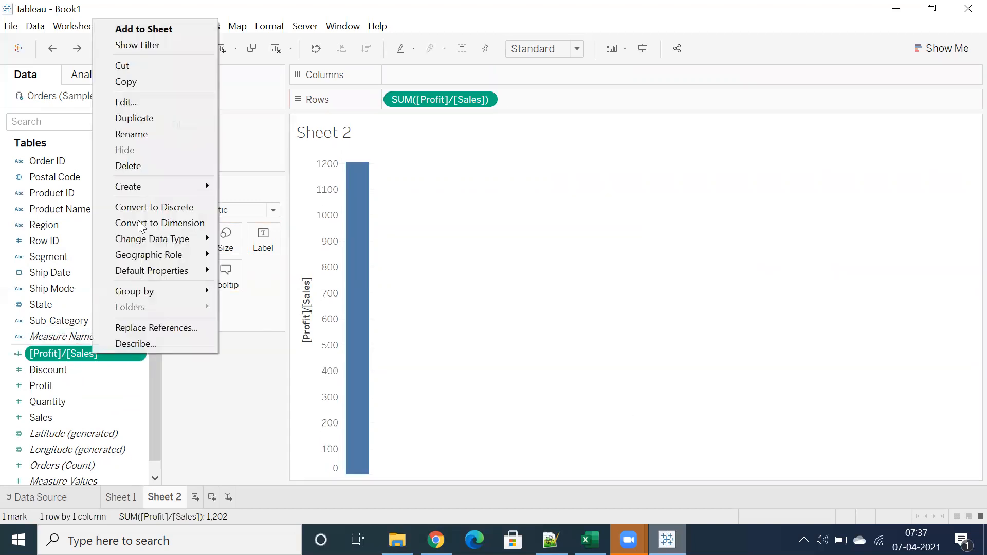
{"action": "left_click", "coordinate": [150, 103]}
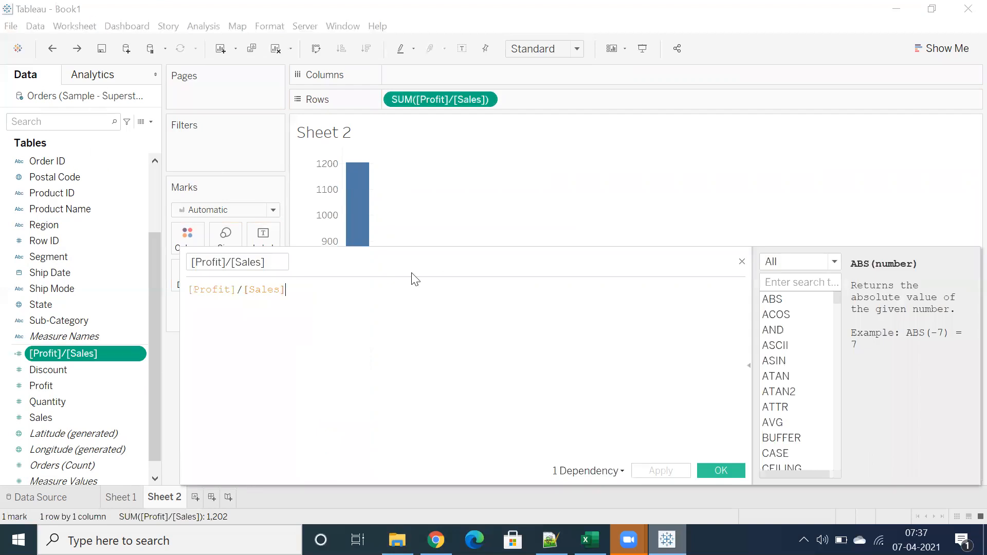
{"action": "left_click_drag", "start_coordinate": [307, 289], "coordinate": [174, 289]}
{"action": "left_click", "coordinate": [322, 291]}
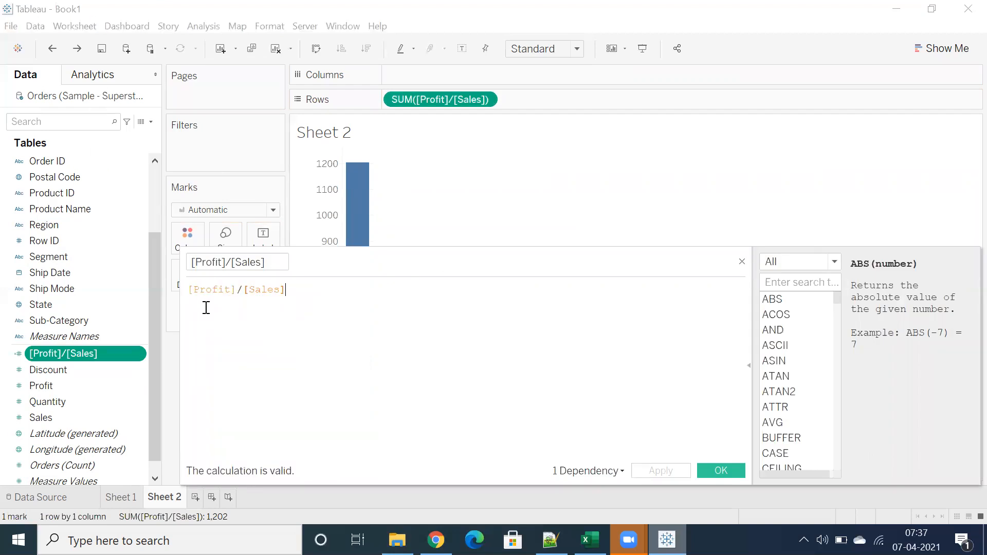
{"action": "double_click", "coordinate": [207, 289]}
{"action": "double_click", "coordinate": [254, 290]}
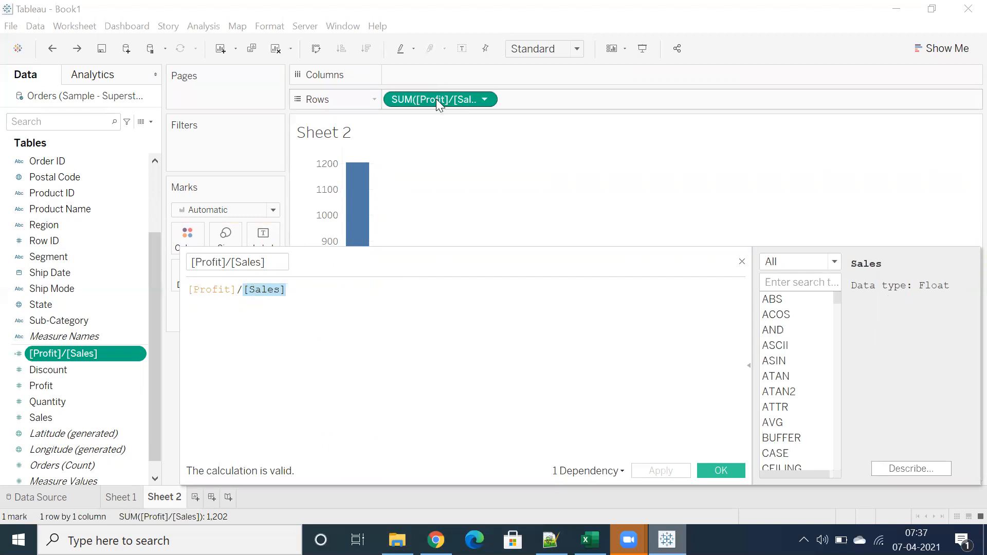
{"action": "left_click", "coordinate": [741, 261]}
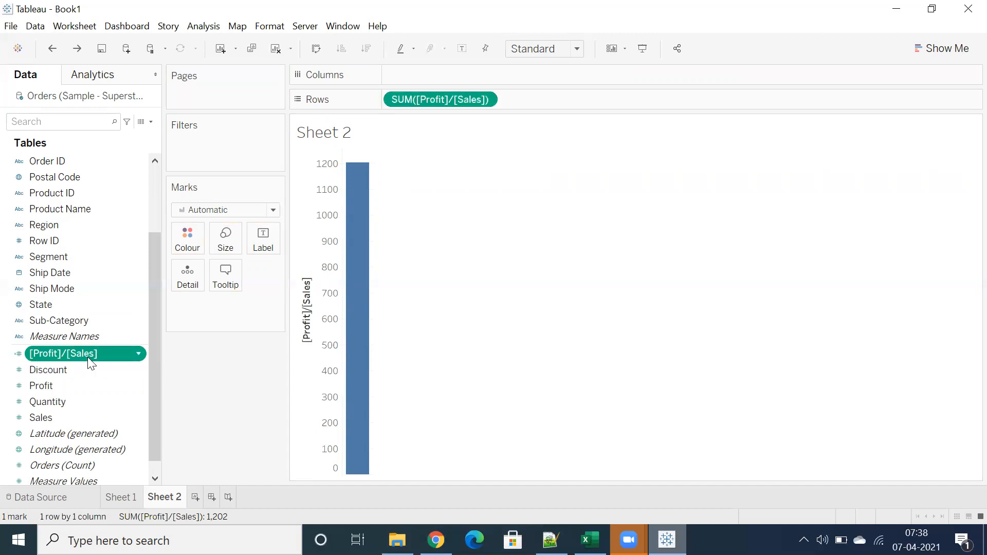
{"action": "right_click", "coordinate": [49, 355]}
{"action": "left_click", "coordinate": [140, 103]}
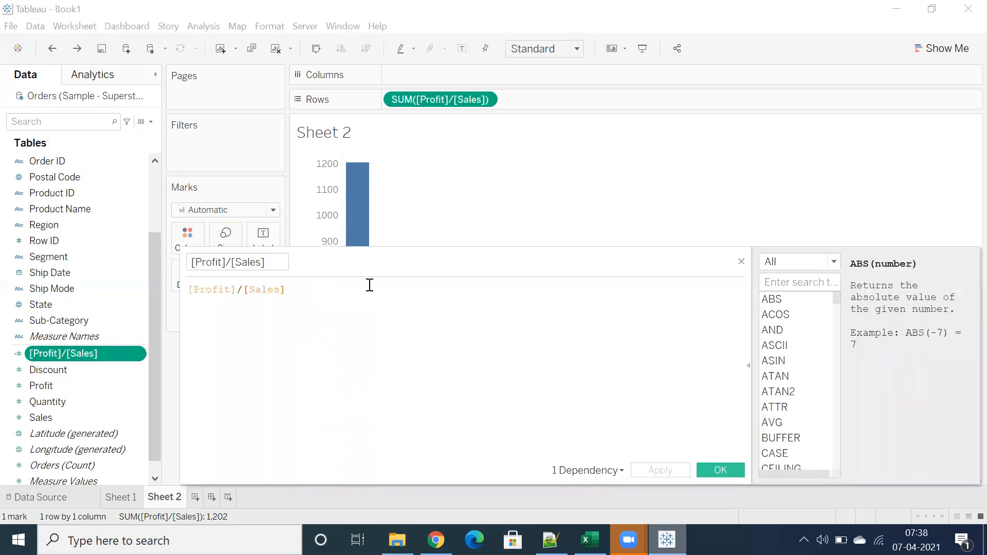
{"action": "left_click", "coordinate": [740, 262]}
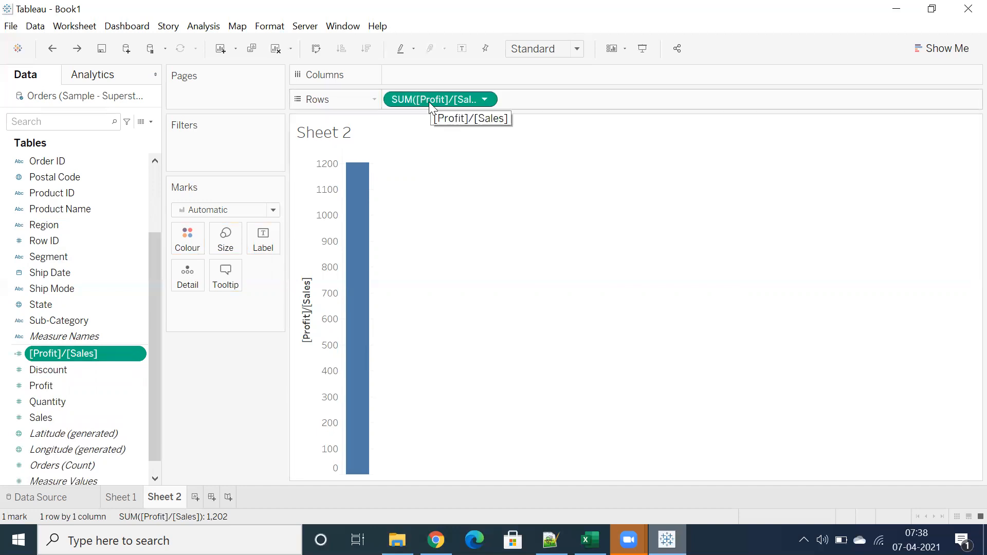
Remove the [Profit]/[Sales] field from the Rows shelf and delete it from the data source.
{"action": "left_click_drag", "start_coordinate": [430, 97], "coordinate": [643, 212]}
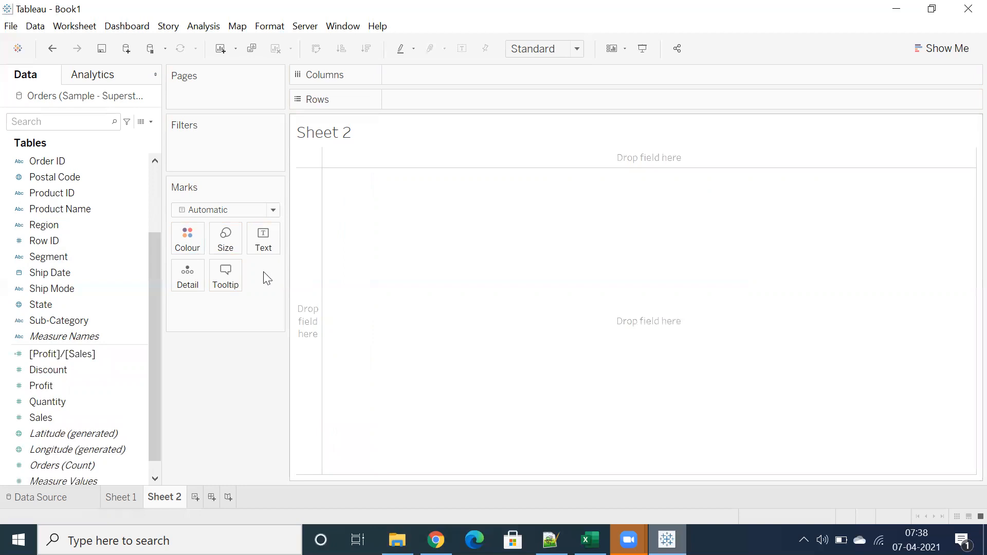
{"action": "right_click", "coordinate": [63, 356]}
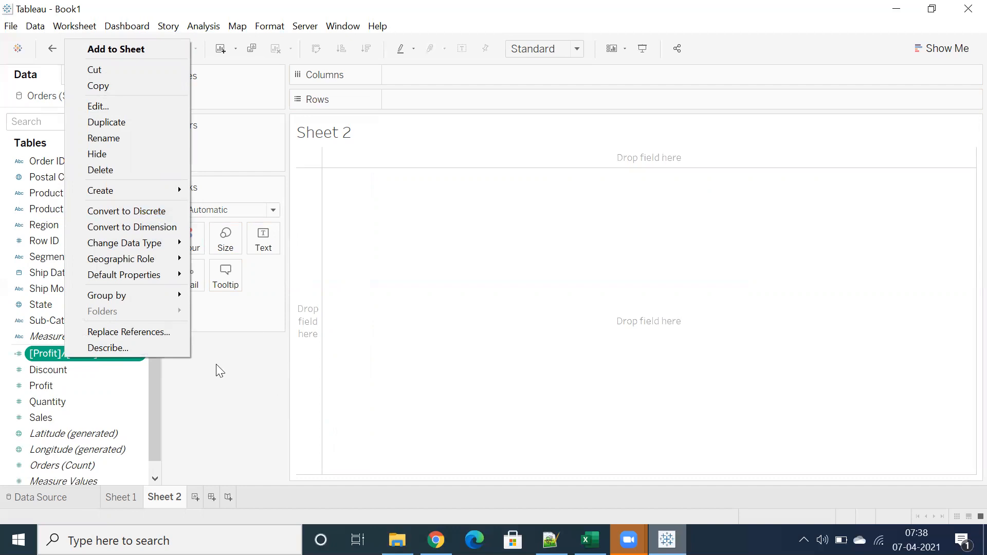
{"action": "left_click", "coordinate": [228, 375]}
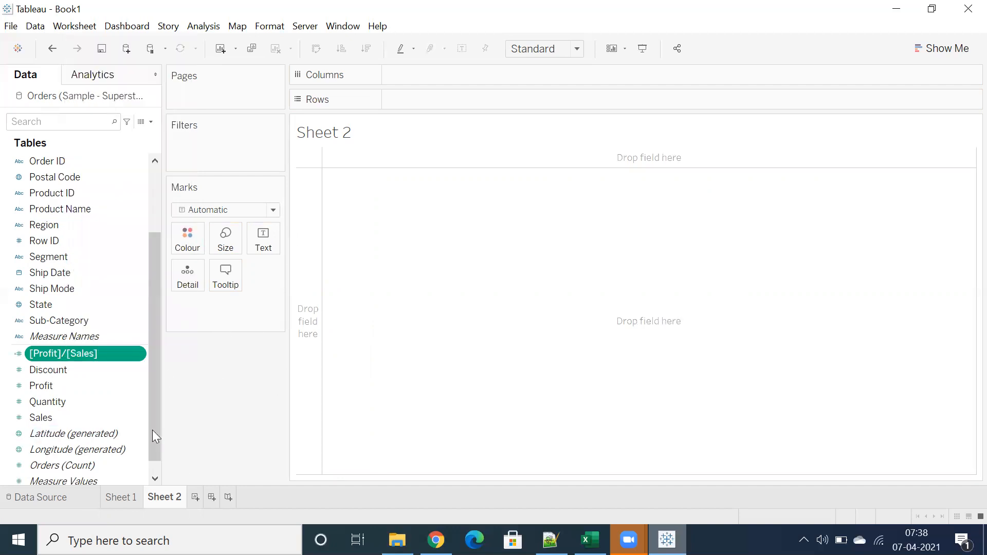
{"action": "right_click", "coordinate": [64, 352]}
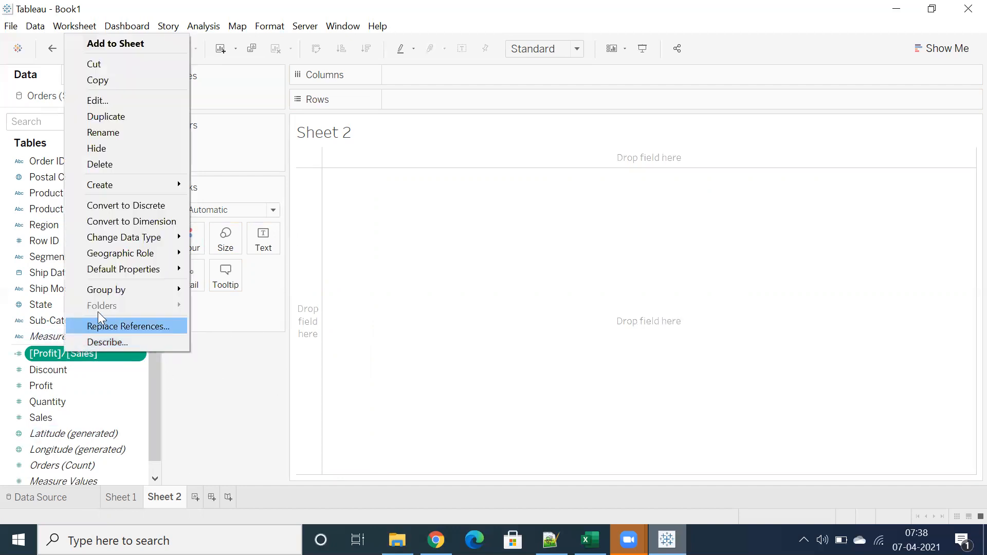
{"action": "left_click", "coordinate": [109, 165]}
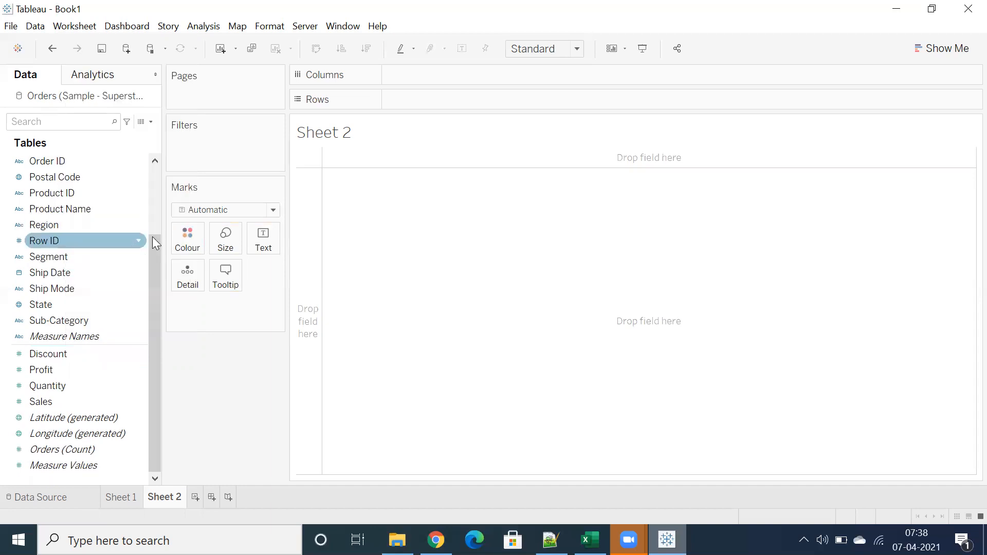
Build a bar chart of Sales by Sub-Category and swap the axes so Sub-Category is on Columns and Sales on Rows.
{"action": "left_click", "coordinate": [41, 321]}
{"action": "double_click", "coordinate": [41, 321]}
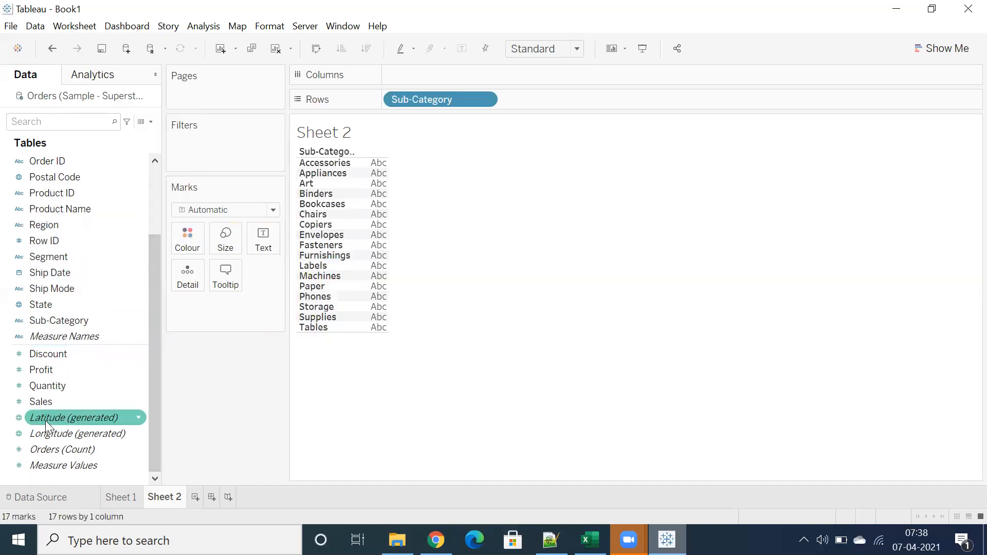
{"action": "double_click", "coordinate": [41, 402]}
{"action": "left_click_drag", "start_coordinate": [215, 310], "coordinate": [419, 80]}
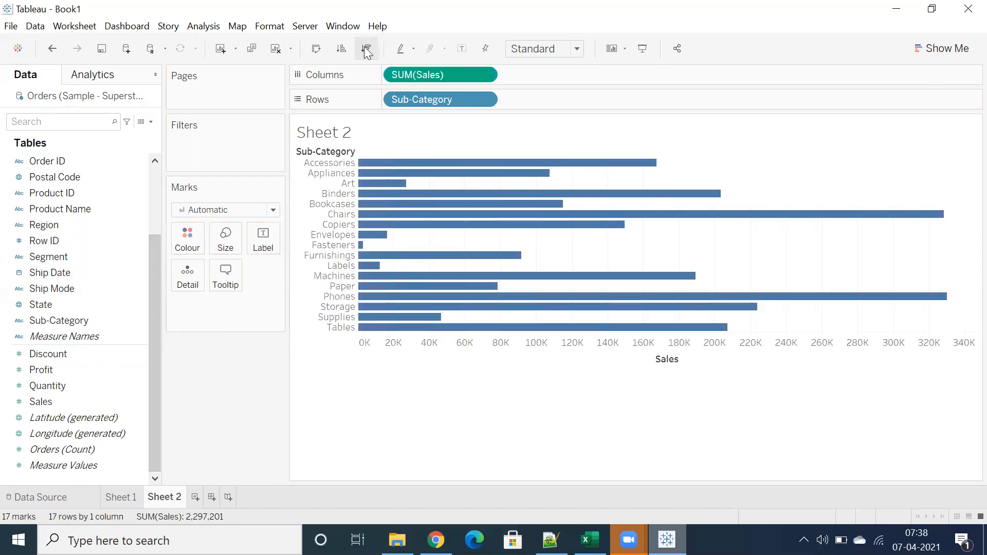
{"action": "left_click", "coordinate": [316, 48]}
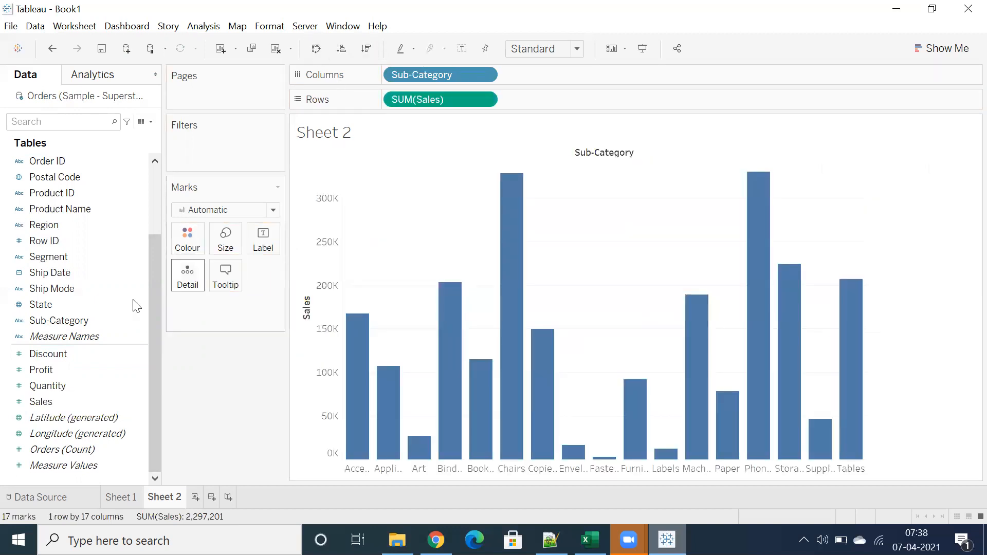
Try colouring the bars by Profit, fit the chart to Entire View, and colour the bars by Sub-Category instead.
{"action": "left_click_drag", "start_coordinate": [50, 370], "coordinate": [181, 239]}
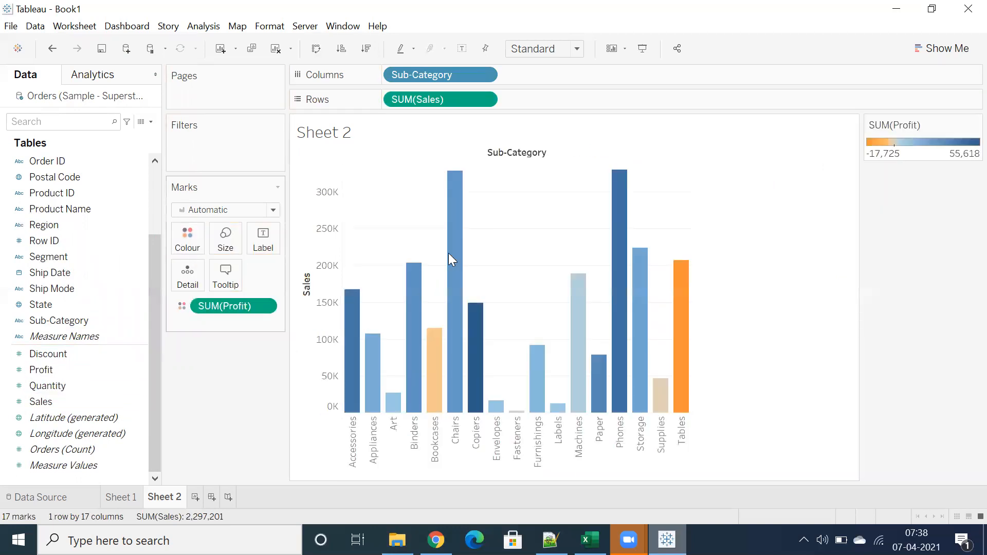
{"action": "left_click", "coordinate": [552, 53]}
{"action": "left_click", "coordinate": [542, 103]}
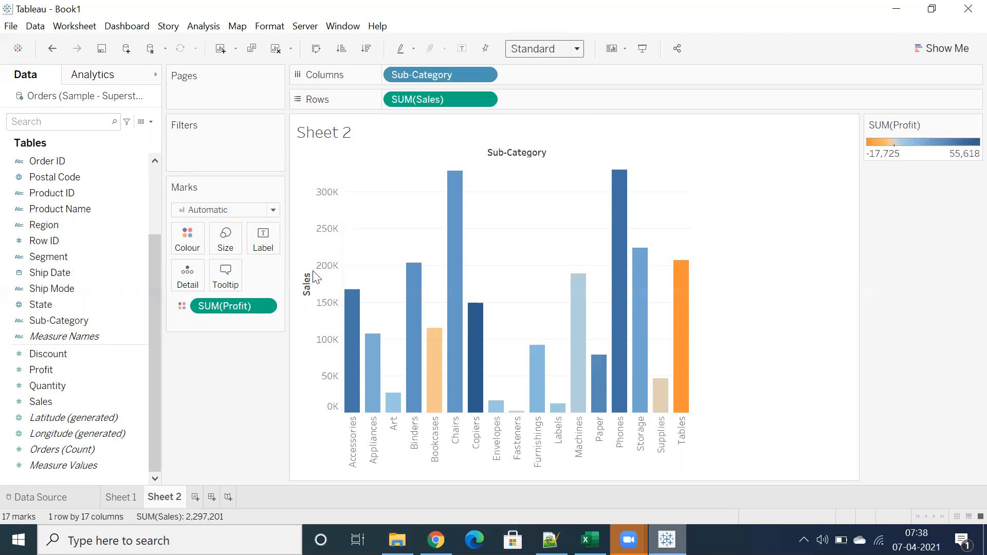
{"action": "left_click_drag", "start_coordinate": [63, 320], "coordinate": [176, 237]}
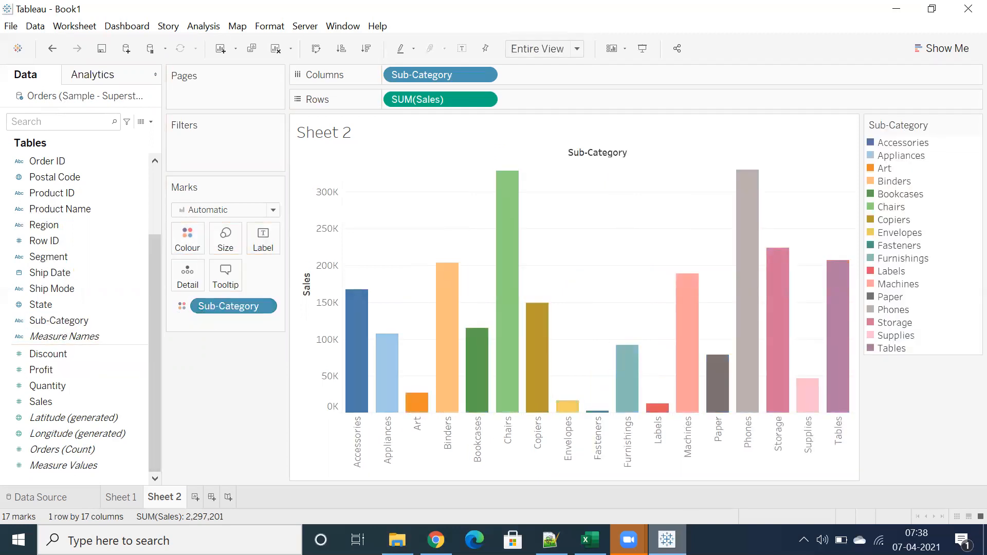
{"action": "left_click", "coordinate": [683, 484]}
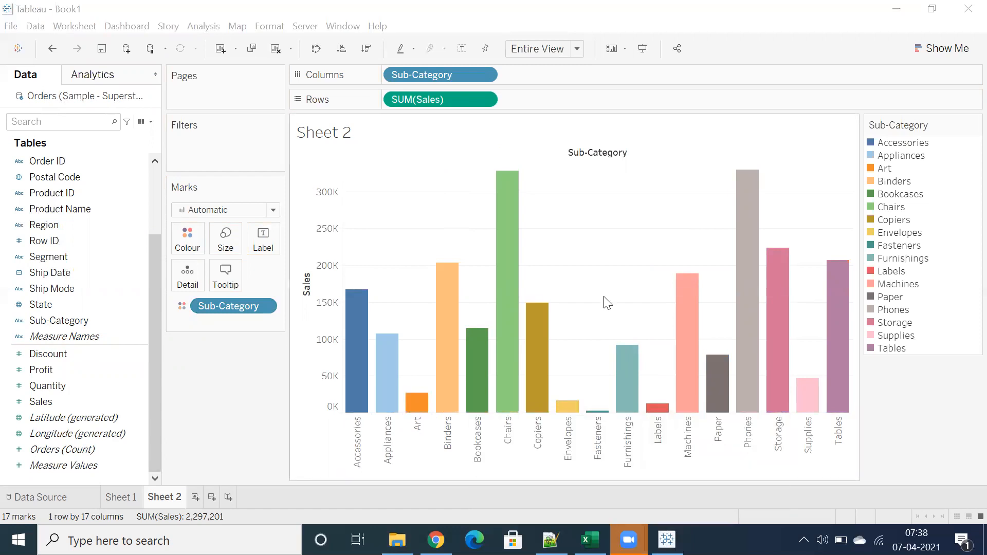
{"action": "mouse_move", "coordinate": [629, 540]}
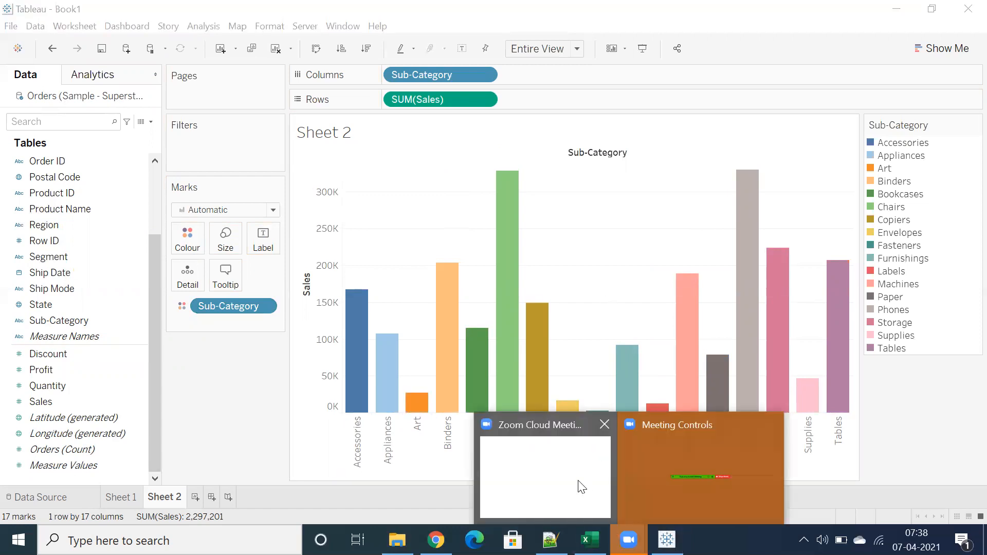
{"action": "left_click", "coordinate": [581, 487]}
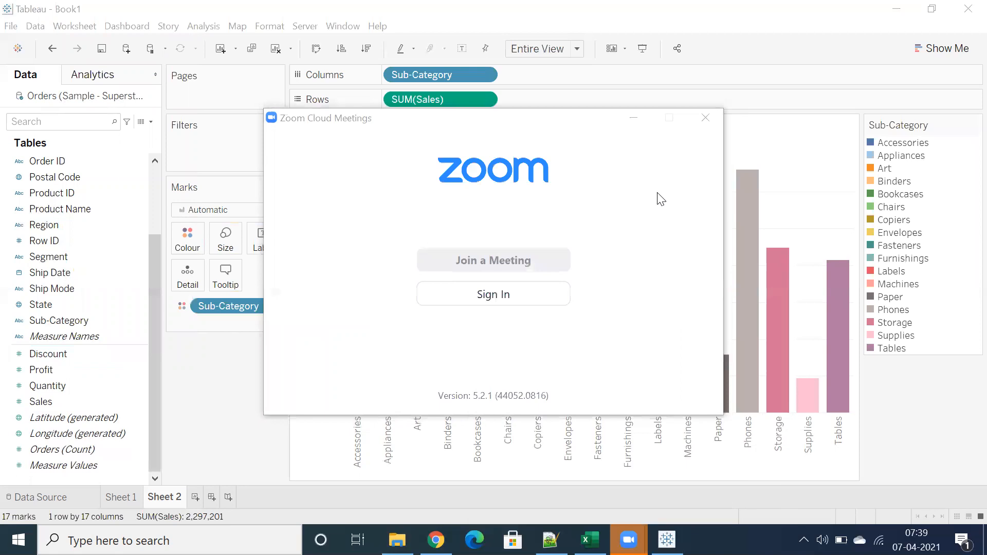
{"action": "left_click", "coordinate": [641, 122]}
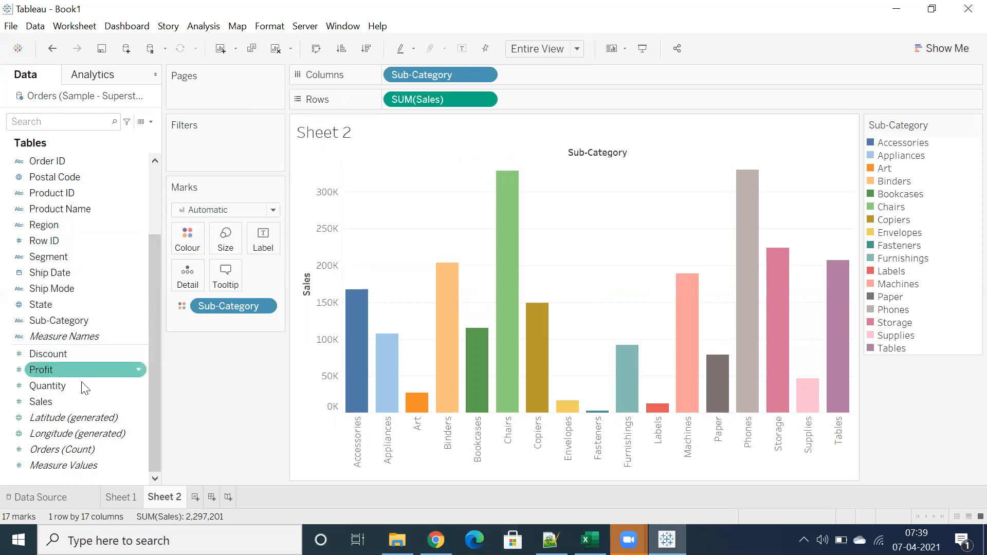
Size and label the bars by Sales, and sort the sub-categories in descending order of Sales.
{"action": "left_click_drag", "start_coordinate": [72, 402], "coordinate": [227, 239]}
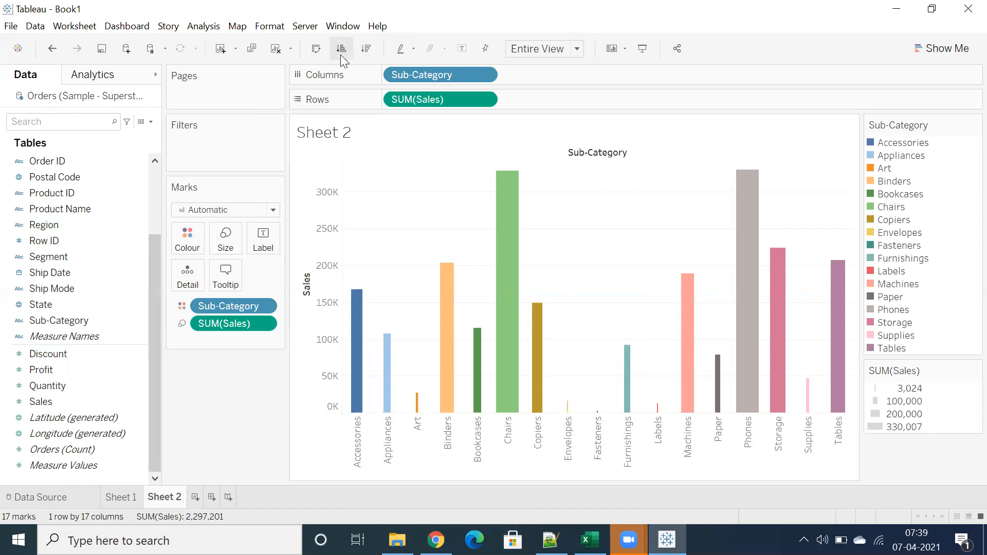
{"action": "left_click", "coordinate": [365, 49]}
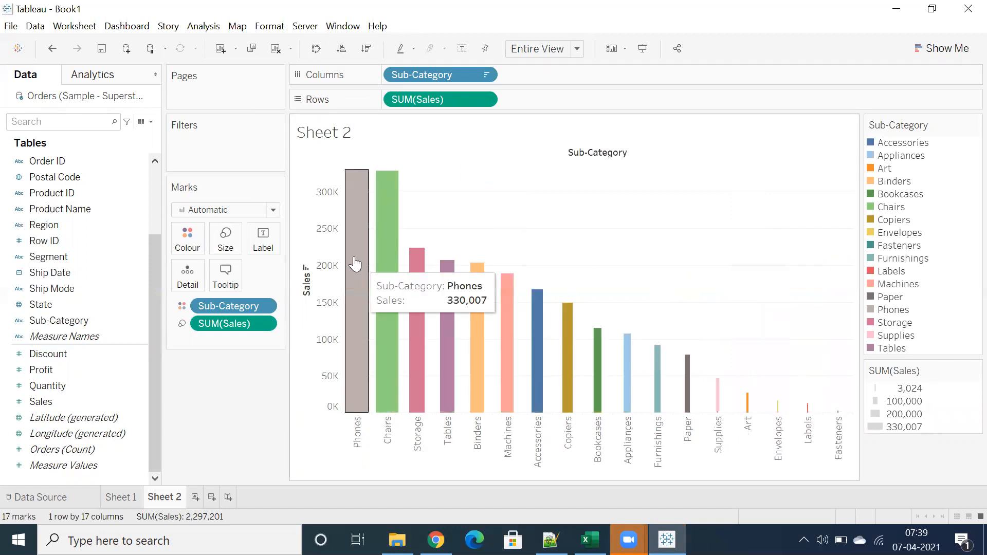
{"action": "left_click_drag", "start_coordinate": [77, 401], "coordinate": [263, 247]}
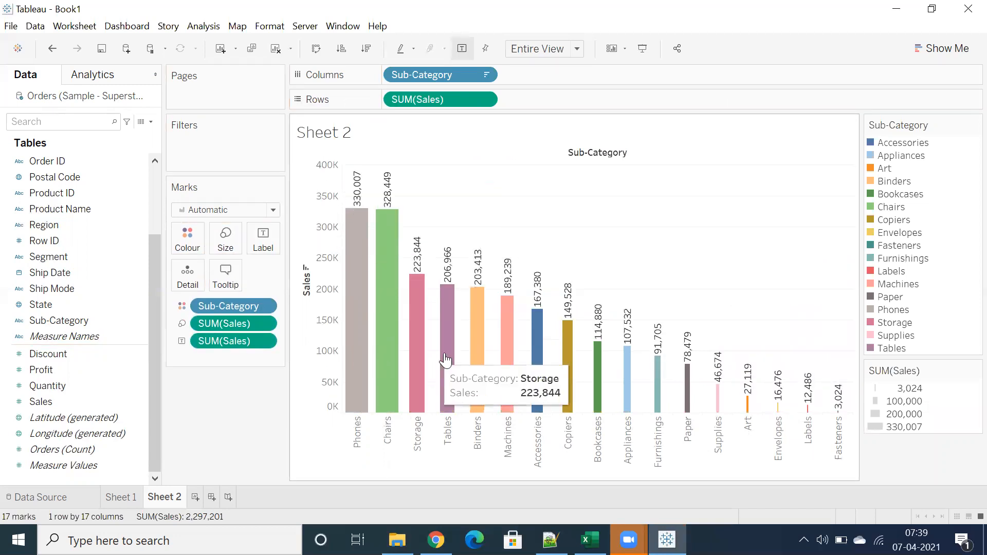
View the sorted sales bar chart in presentation mode, examine its bars and labels, and return to the worksheet.
{"action": "left_click", "coordinate": [645, 52]}
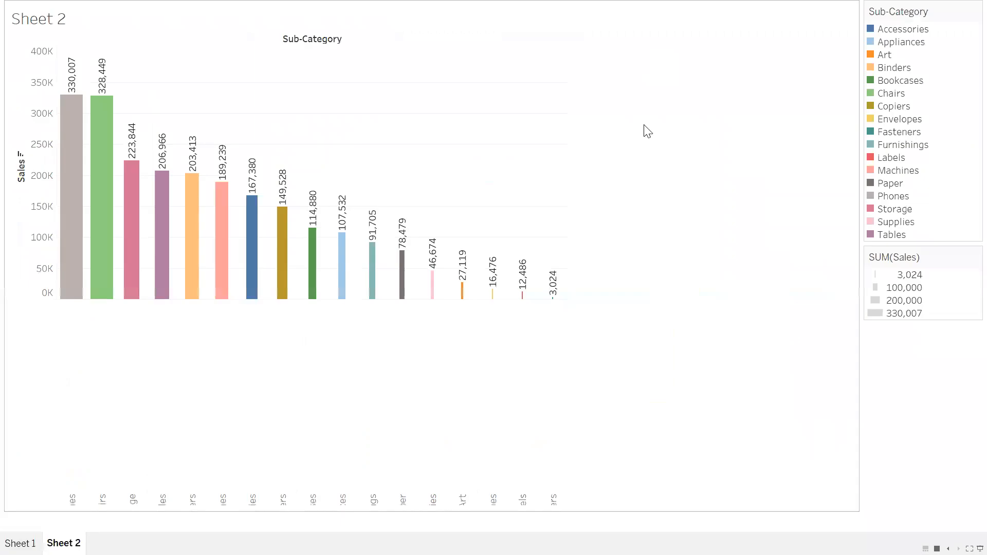
{"action": "mouse_move", "coordinate": [78, 345]}
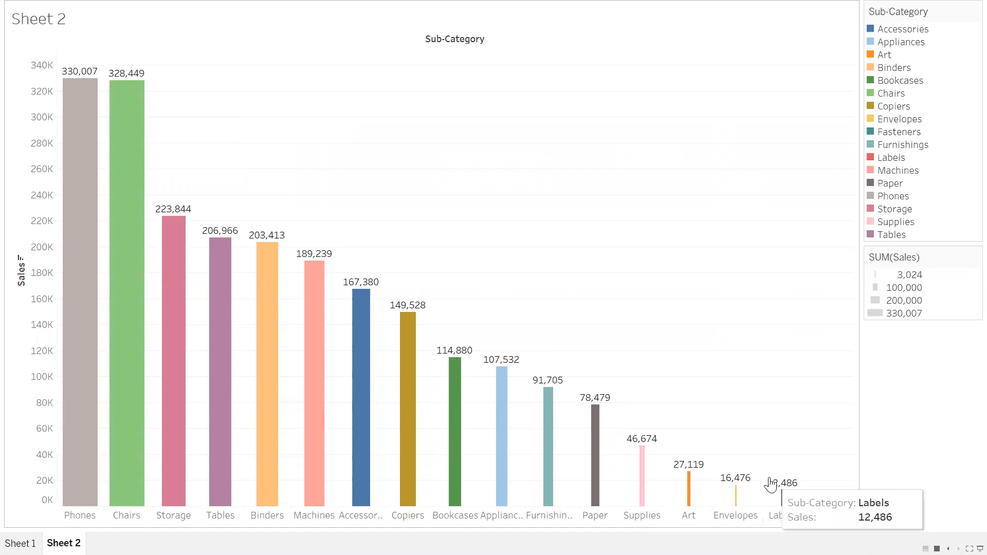
{"action": "key", "text": "Escape"}
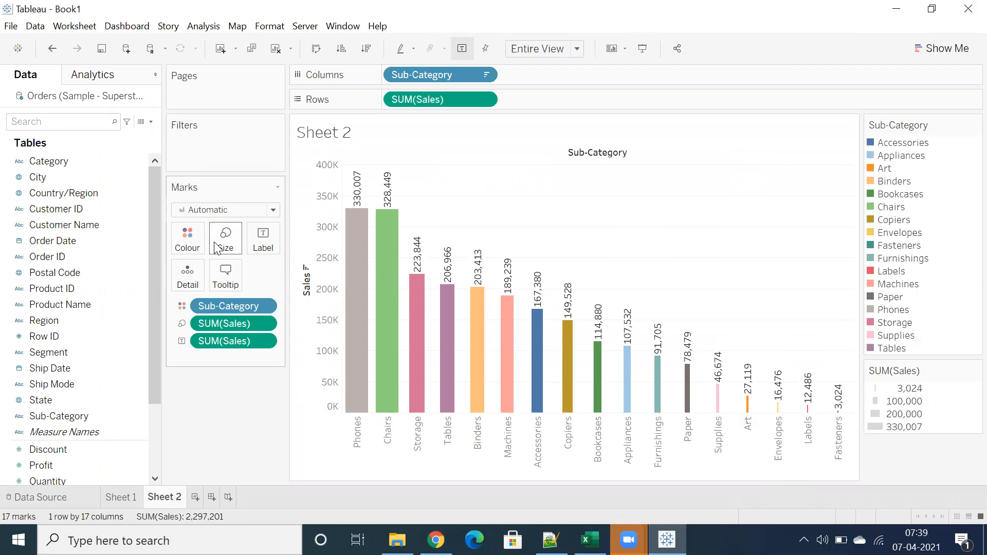
Set the direction of the Sales mark labels to vertical, reading upwards, after trying the horizontal direction.
{"action": "left_click", "coordinate": [260, 244]}
{"action": "left_click", "coordinate": [370, 335]}
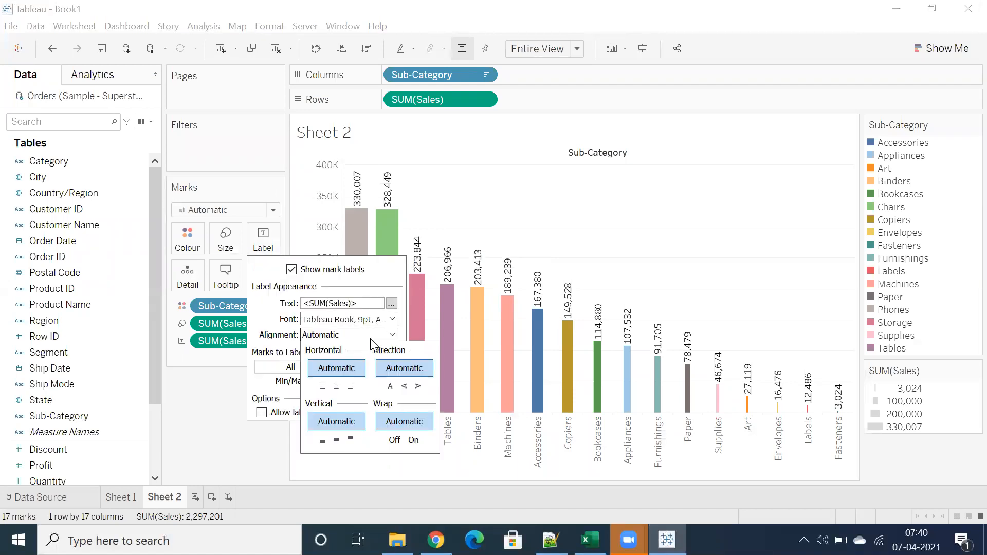
{"action": "left_click", "coordinate": [390, 387]}
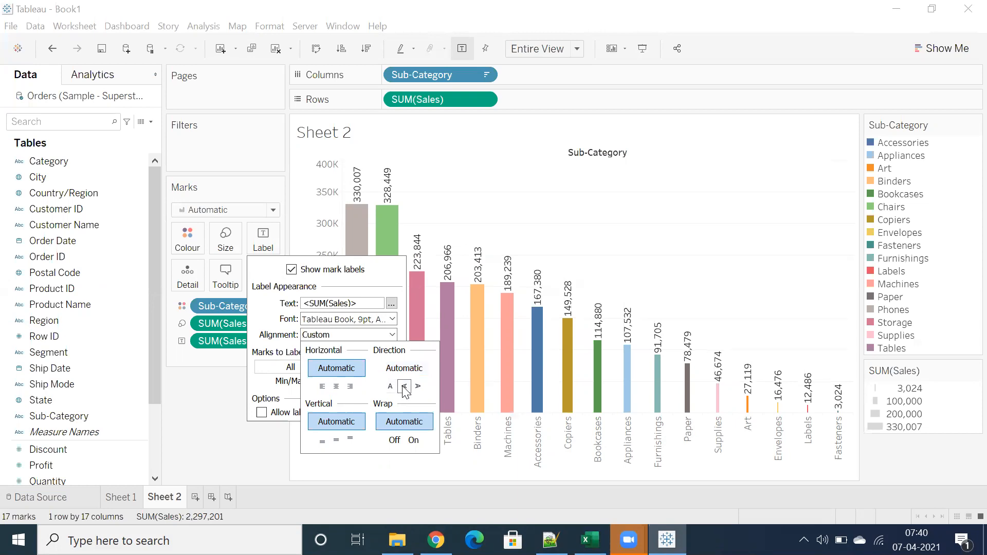
{"action": "left_click", "coordinate": [391, 387]}
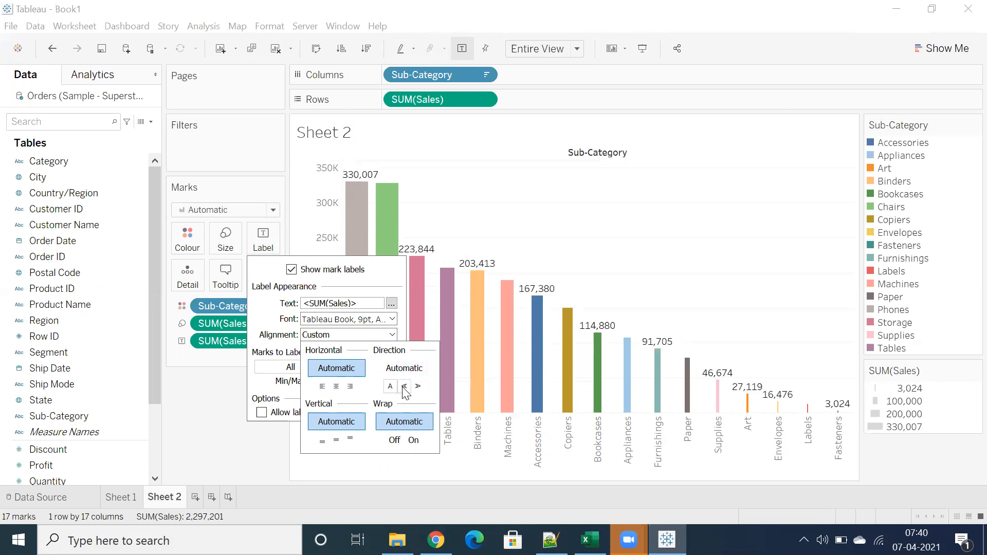
{"action": "left_click", "coordinate": [404, 386]}
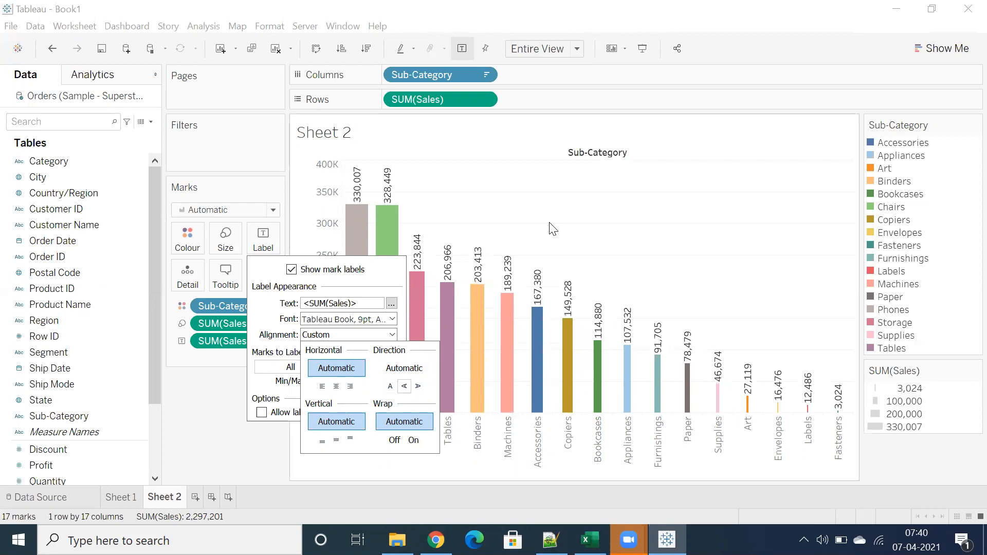
{"action": "left_click", "coordinate": [540, 231]}
{"action": "mouse_move", "coordinate": [511, 278]}
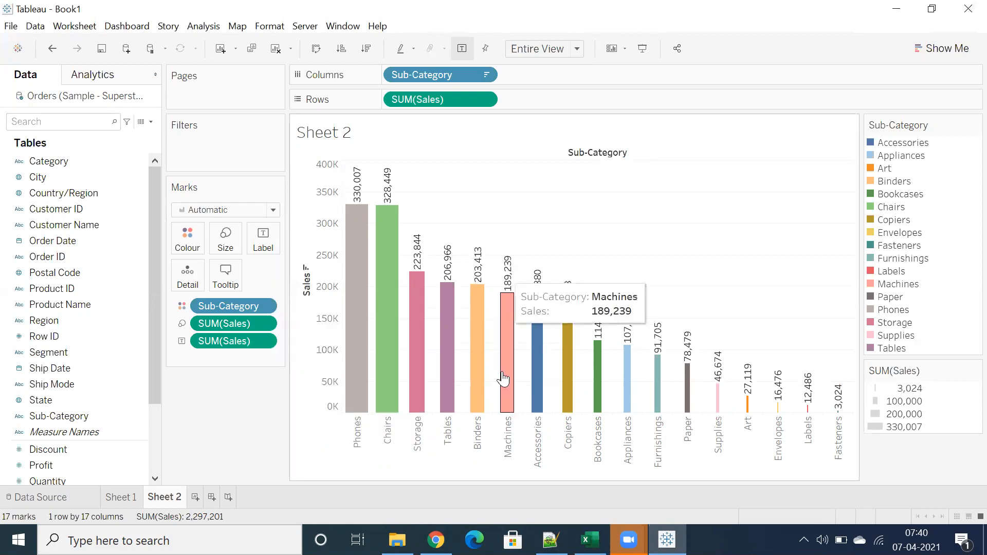
Switch to the Tableau 9PM CST workbook in Excel, make the Detail Section text in C10 bold and red, and widen column C to fit it.
{"action": "mouse_move", "coordinate": [589, 539]}
{"action": "left_click", "coordinate": [589, 476]}
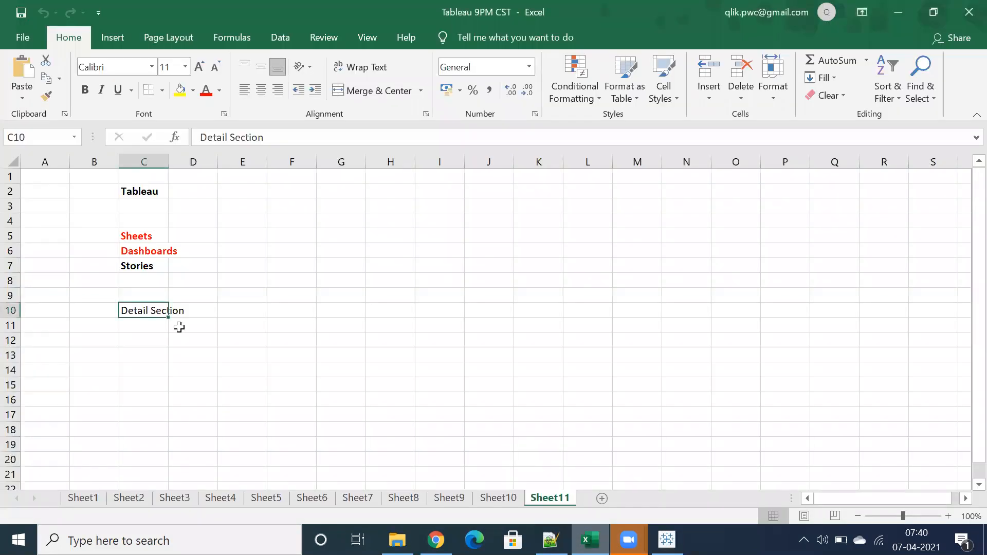
{"action": "left_click", "coordinate": [85, 90]}
{"action": "left_click_drag", "start_coordinate": [168, 161], "coordinate": [187, 160]}
{"action": "left_click", "coordinate": [206, 92]}
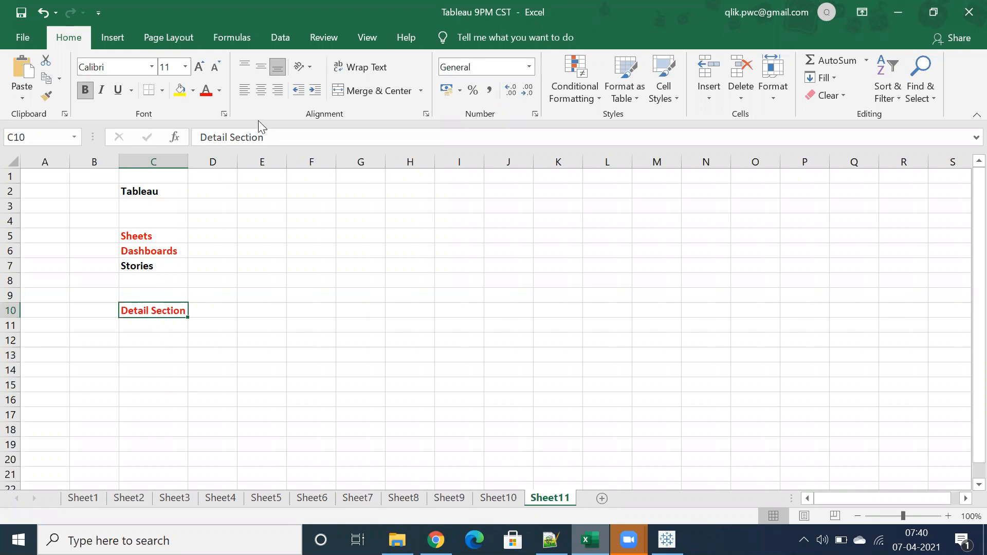
Switch back to Tableau, add a new worksheet and hide its title.
{"action": "left_click", "coordinate": [667, 540]}
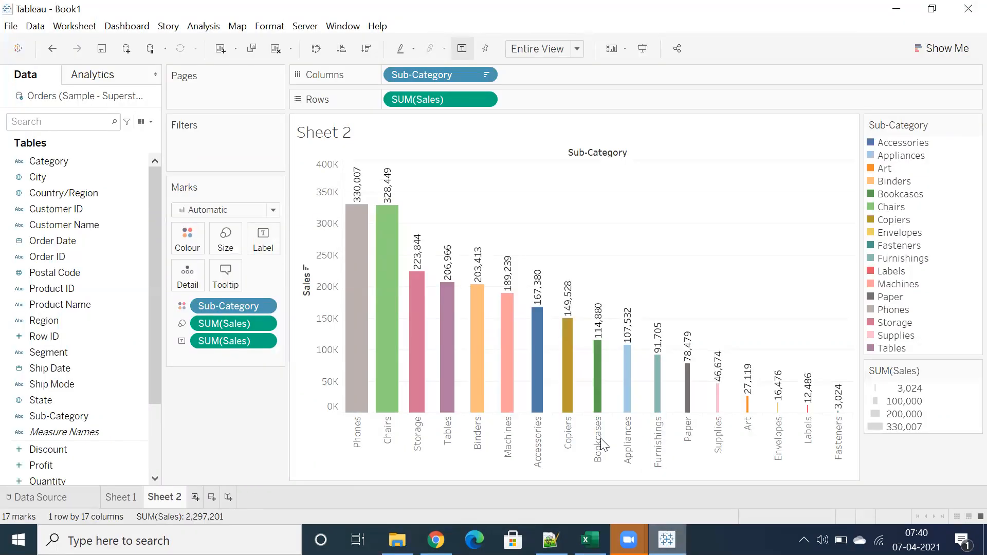
{"action": "key", "text": "ctrl+m"}
{"action": "right_click", "coordinate": [349, 137]}
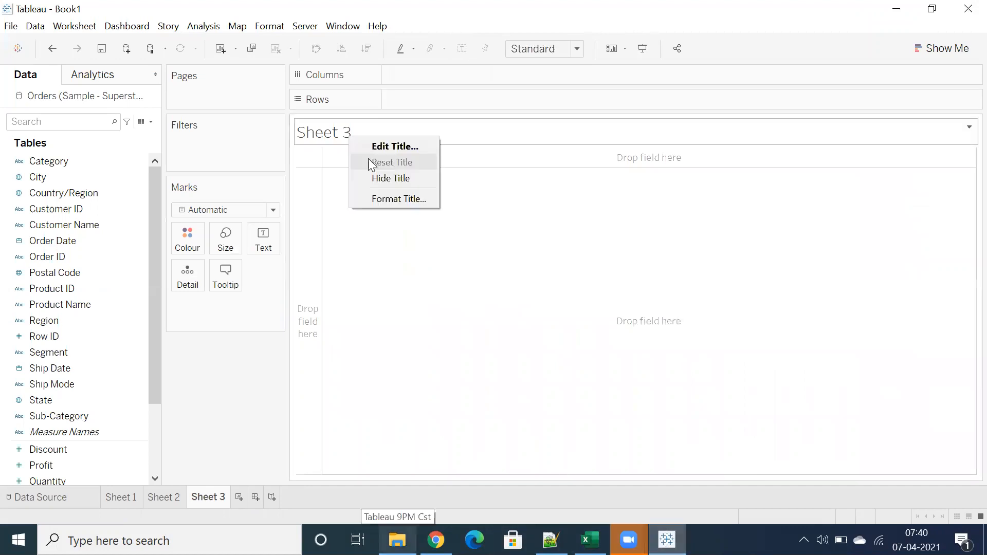
{"action": "left_click", "coordinate": [373, 177]}
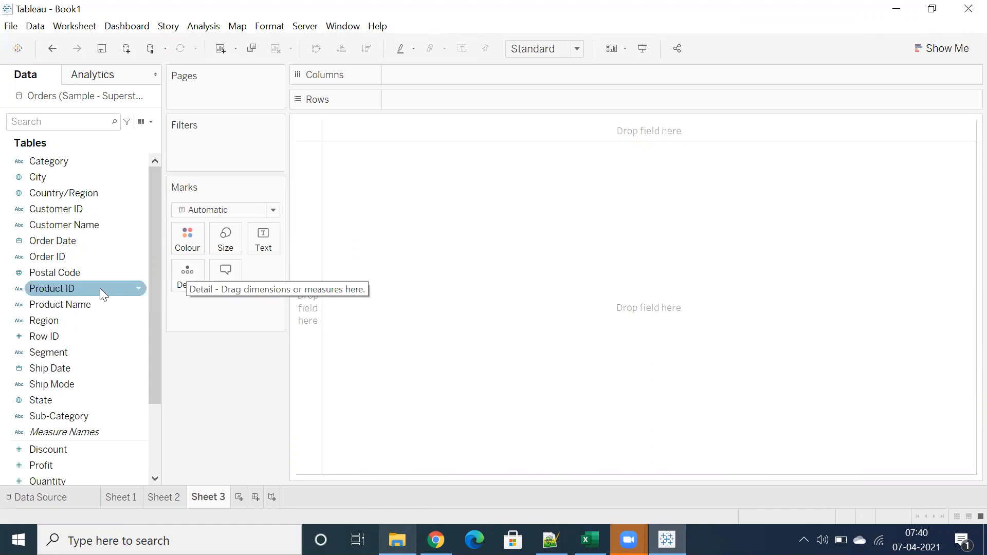
Build a text table of Sales with Region on Rows and the year of Order Date on Columns.
{"action": "double_click", "coordinate": [56, 321]}
{"action": "scroll", "coordinate": [54, 406], "scroll_direction": "down", "scroll_amount": 2}
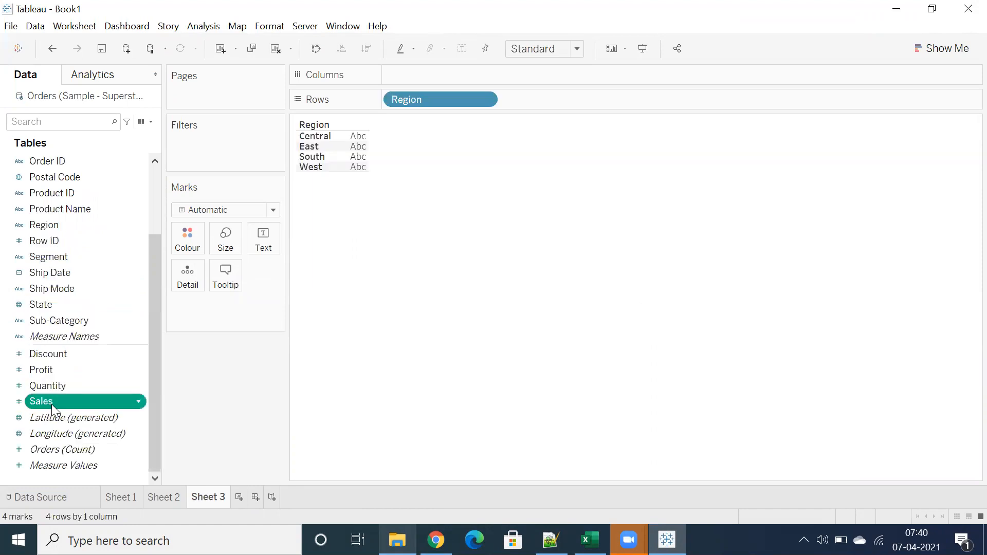
{"action": "double_click", "coordinate": [52, 404]}
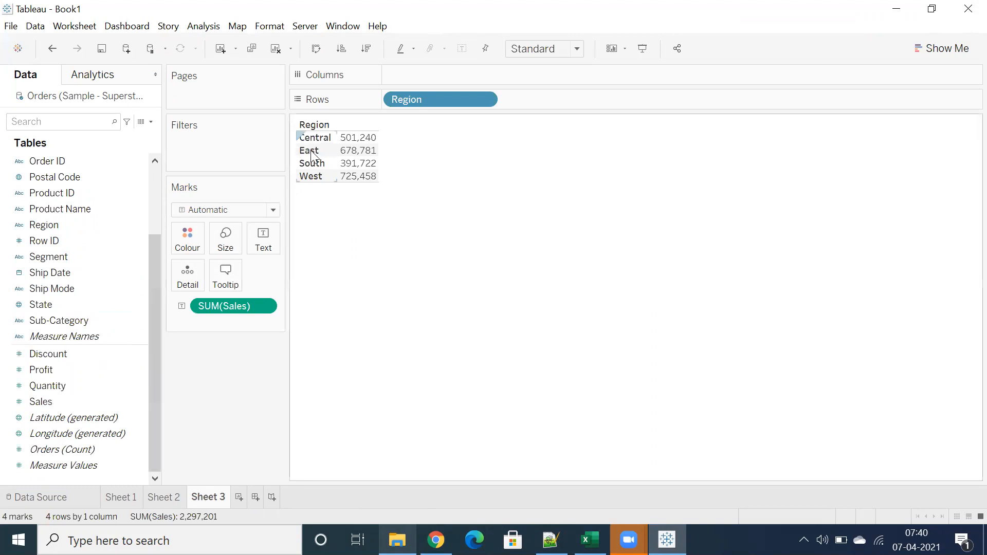
{"action": "scroll", "coordinate": [66, 353], "scroll_direction": "up", "scroll_amount": 2}
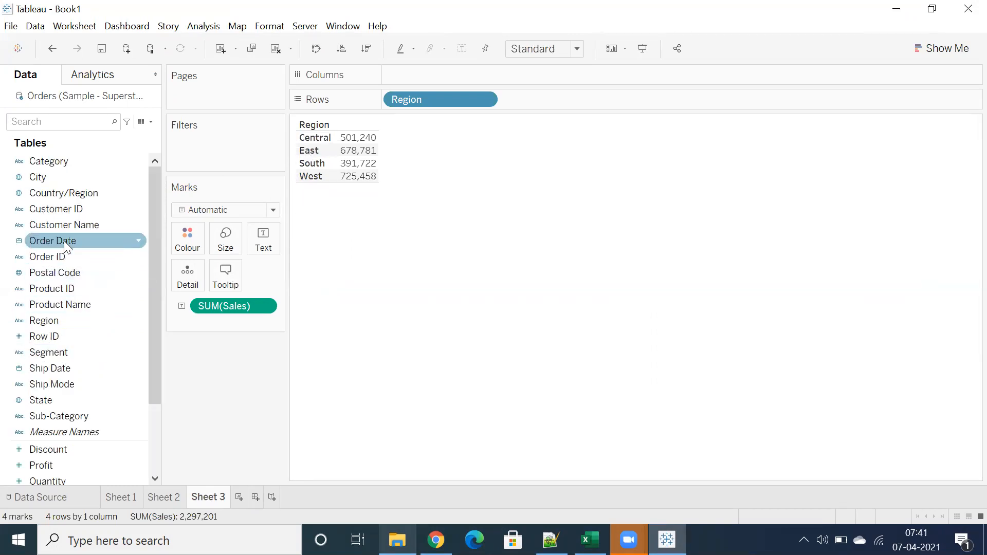
{"action": "left_click_drag", "start_coordinate": [64, 241], "coordinate": [427, 75]}
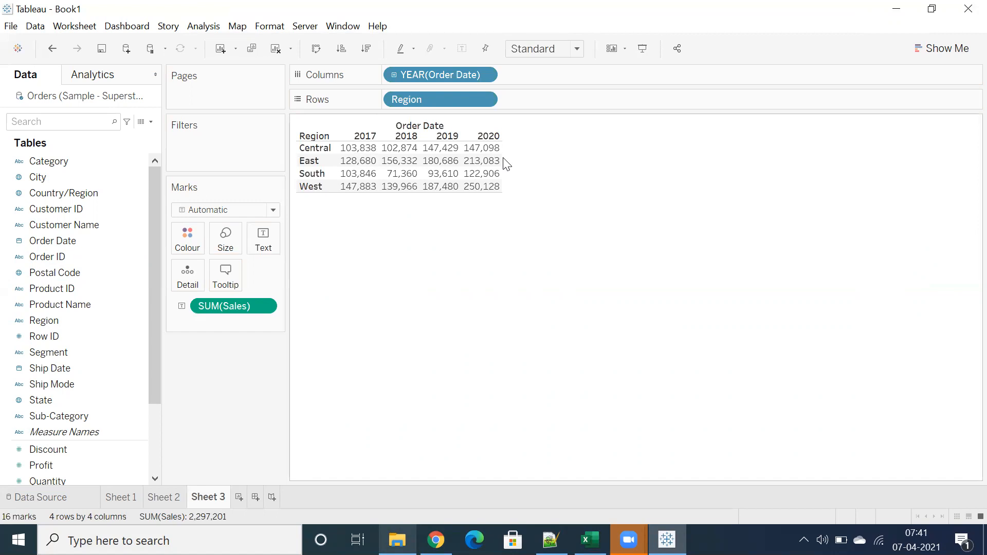
Widen the year columns of the Sales table and increase the height of its year header and region rows.
{"action": "mouse_move", "coordinate": [502, 158]}
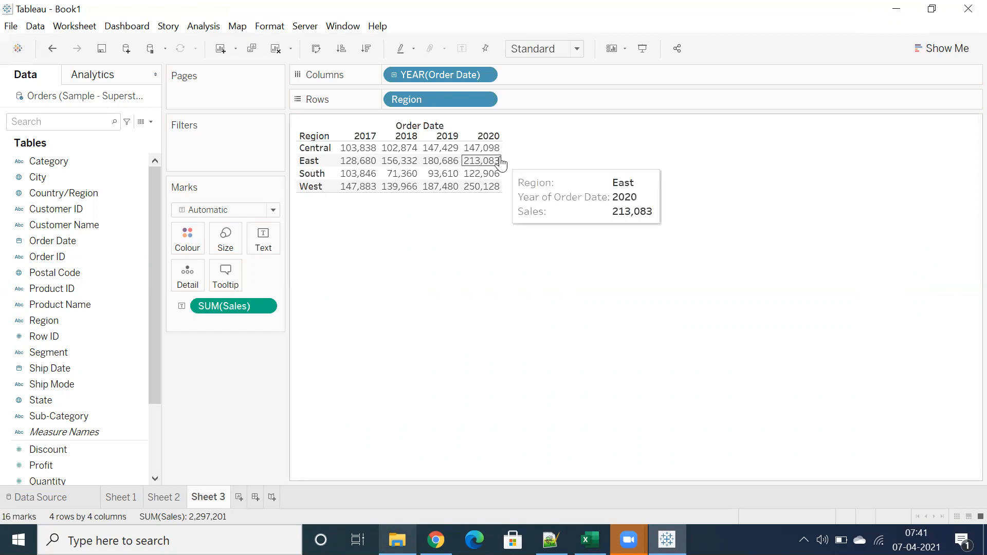
{"action": "left_click_drag", "start_coordinate": [501, 156], "coordinate": [546, 164]}
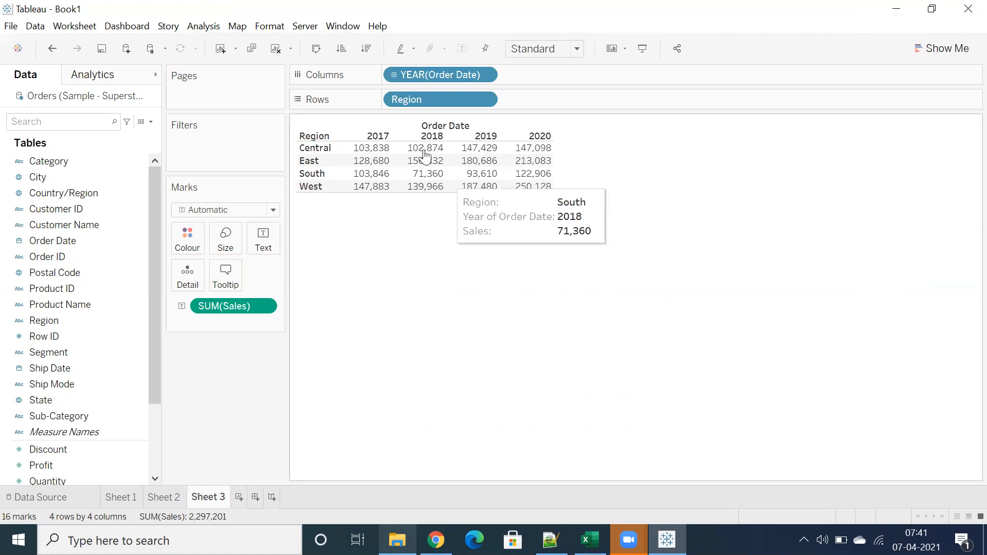
{"action": "left_click_drag", "start_coordinate": [402, 147], "coordinate": [403, 163]}
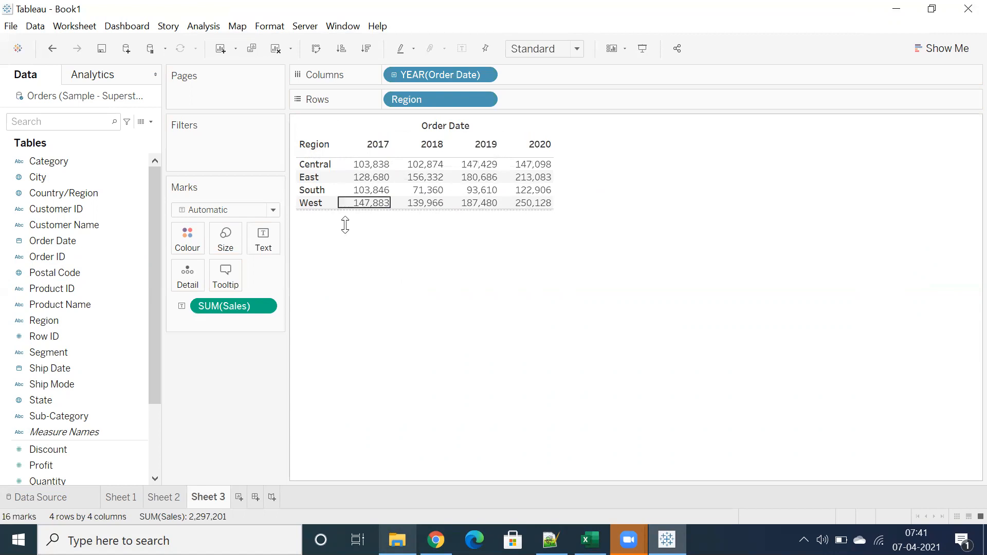
{"action": "left_click_drag", "start_coordinate": [346, 233], "coordinate": [347, 236]}
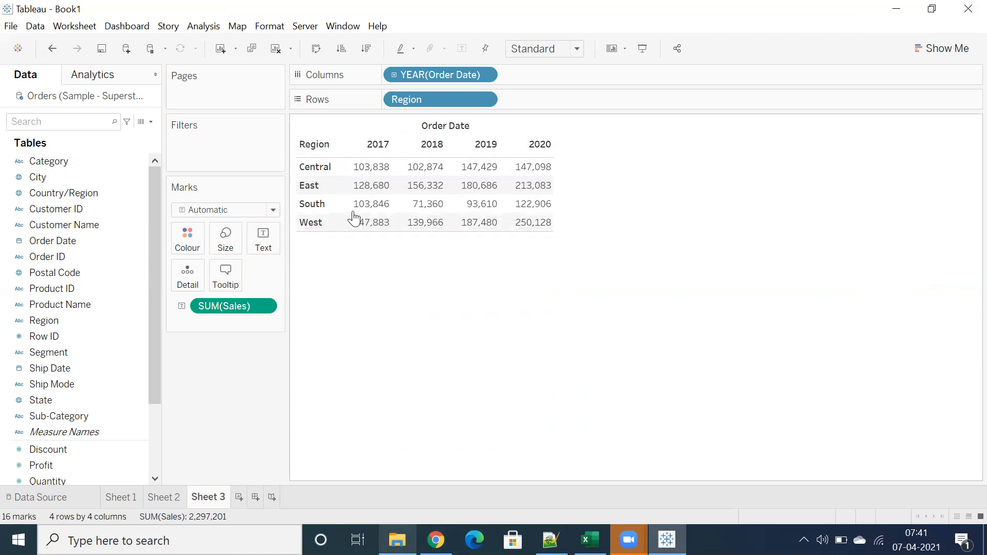
Inspect individual Sales marks in the table, including Central 2017, Central 2018 and East 2019.
{"action": "left_click", "coordinate": [367, 171]}
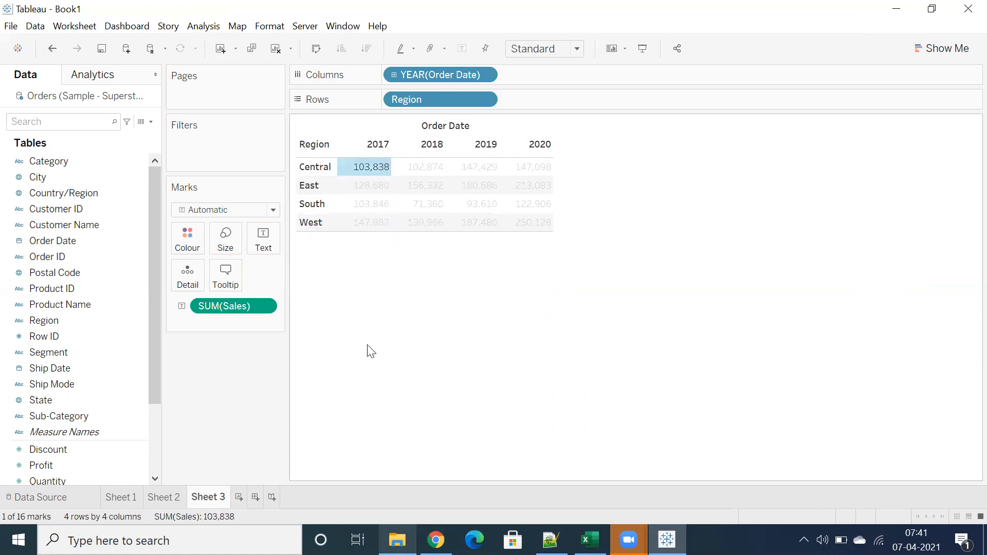
{"action": "left_click", "coordinate": [401, 318]}
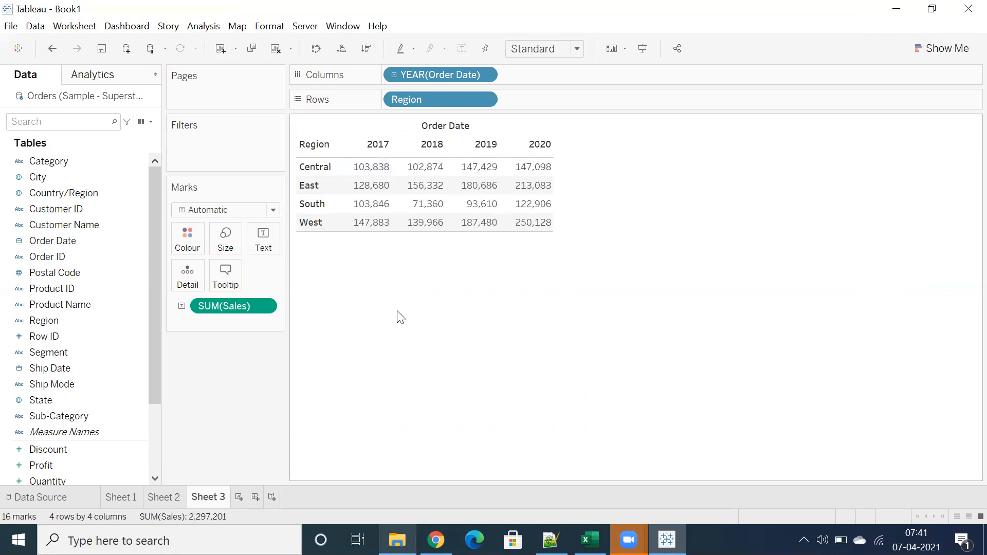
{"action": "mouse_move", "coordinate": [429, 175]}
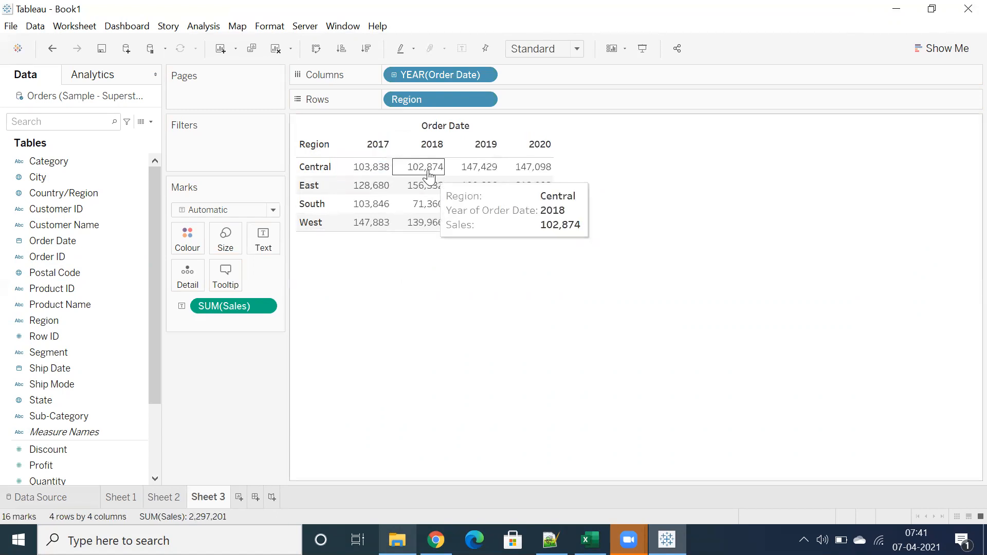
{"action": "mouse_move", "coordinate": [465, 188]}
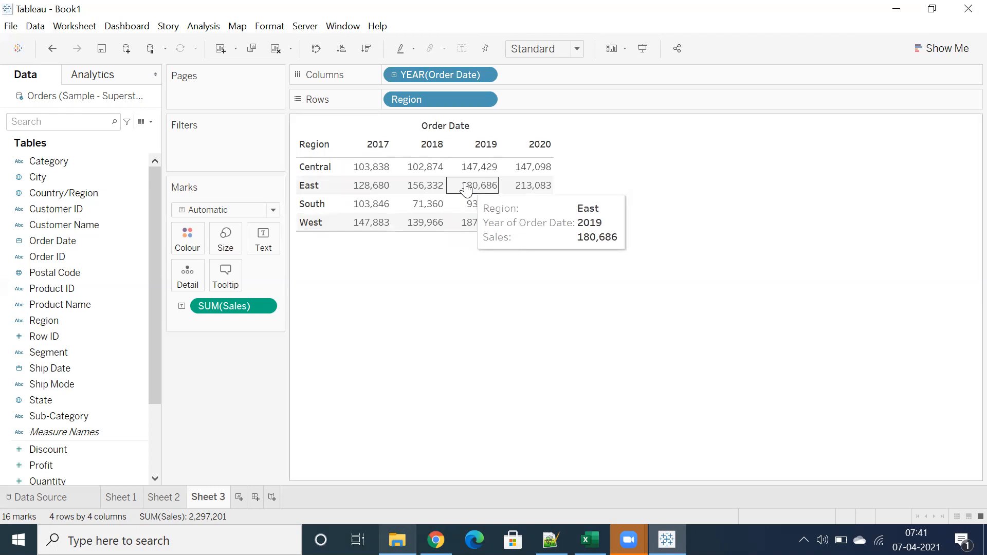
{"action": "left_click", "coordinate": [468, 190]}
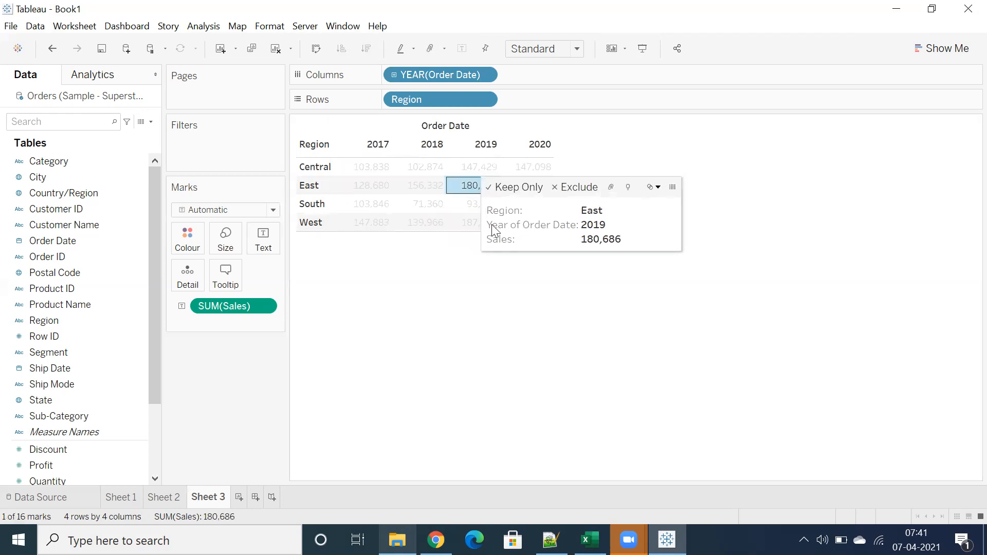
{"action": "left_click", "coordinate": [542, 315]}
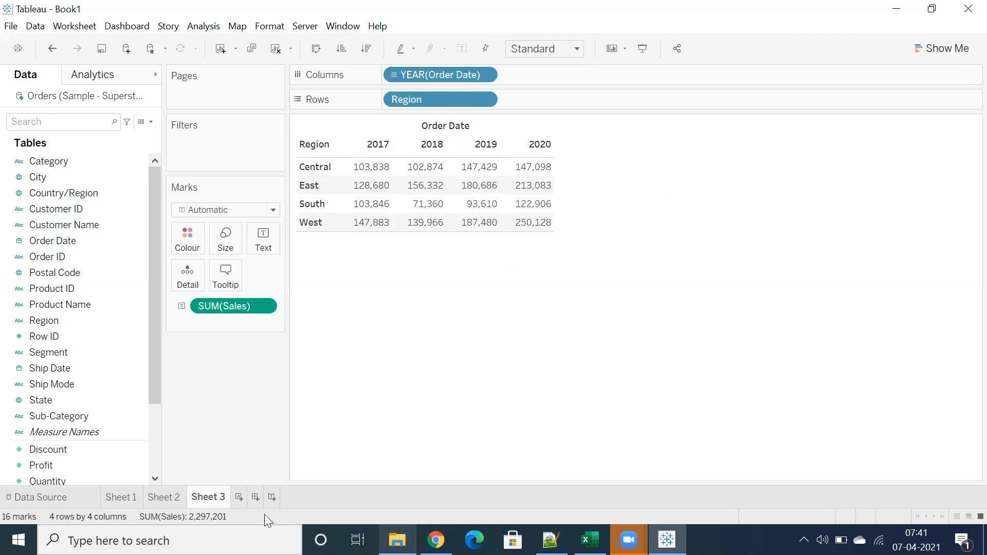
Add a new worksheet showing Sales as text with Region on Rows, and hide its title.
{"action": "left_click", "coordinate": [239, 497]}
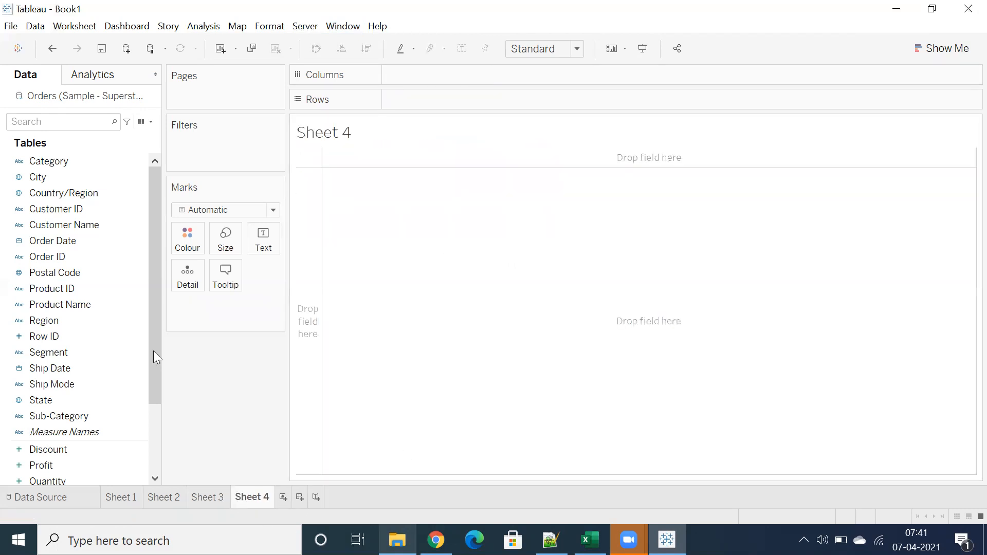
{"action": "double_click", "coordinate": [48, 320]}
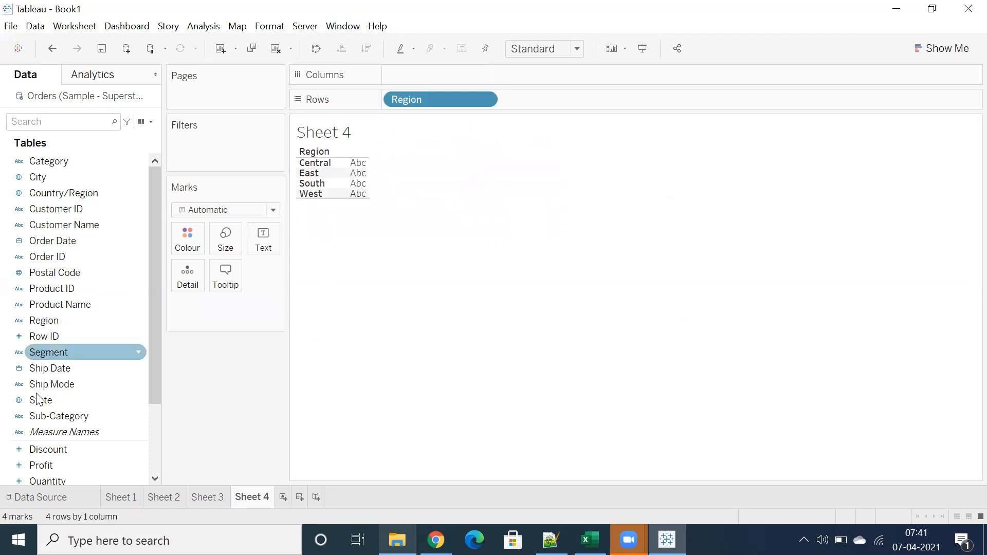
{"action": "scroll", "coordinate": [55, 419], "scroll_direction": "down", "scroll_amount": 2}
{"action": "double_click", "coordinate": [47, 402]}
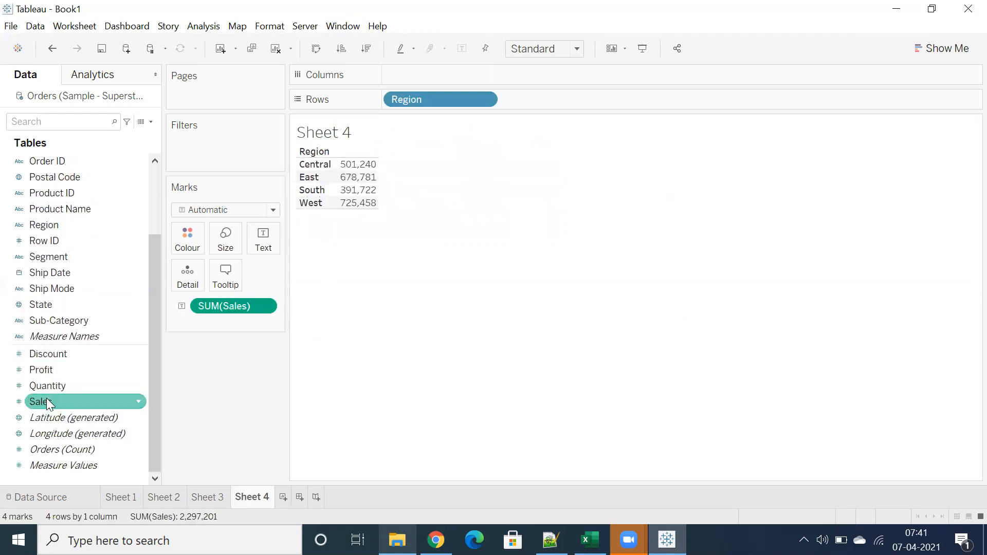
{"action": "right_click", "coordinate": [343, 141]}
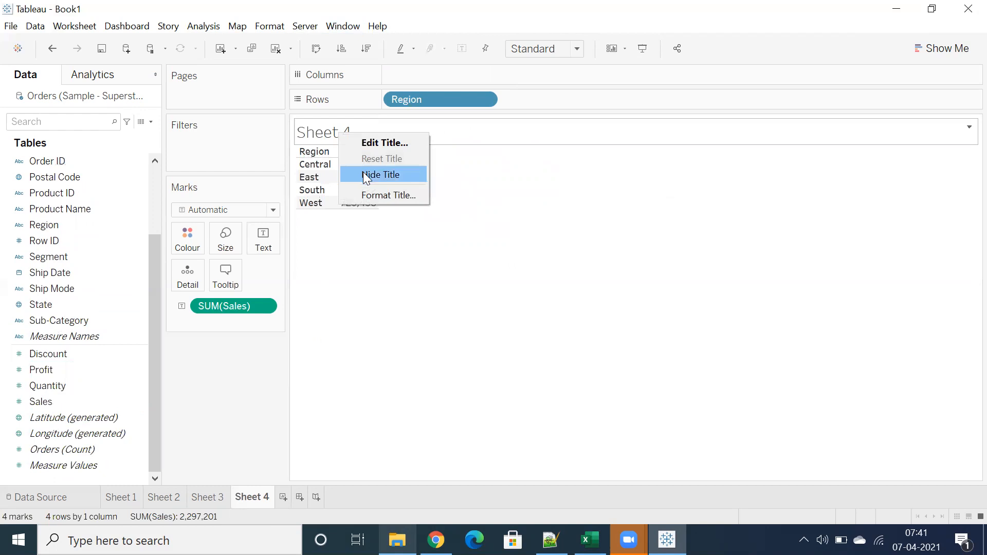
{"action": "left_click", "coordinate": [363, 172]}
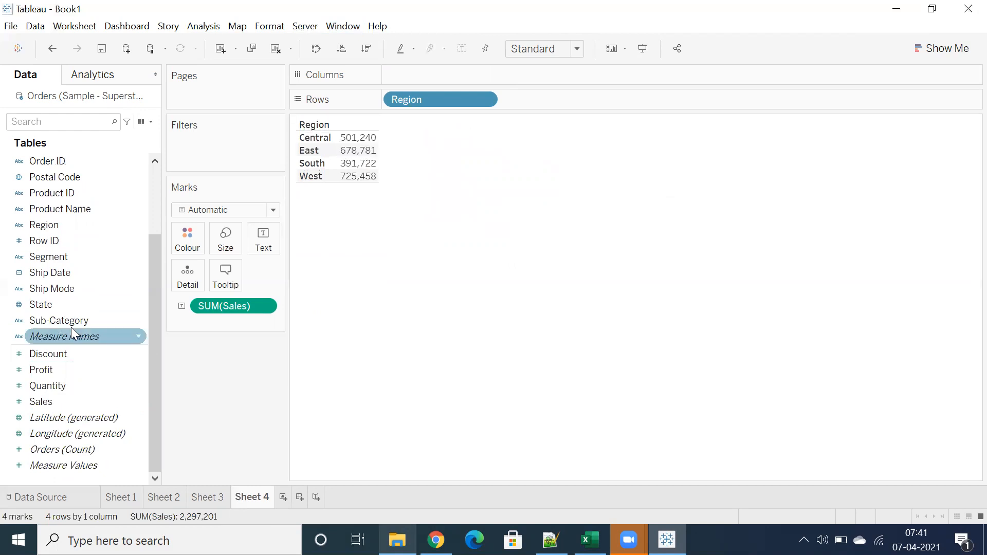
Add the year of Order Date to Detail on the Marks card and increase the region row height.
{"action": "scroll", "coordinate": [69, 307], "scroll_direction": "up", "scroll_amount": 2}
{"action": "left_click_drag", "start_coordinate": [63, 242], "coordinate": [180, 272]}
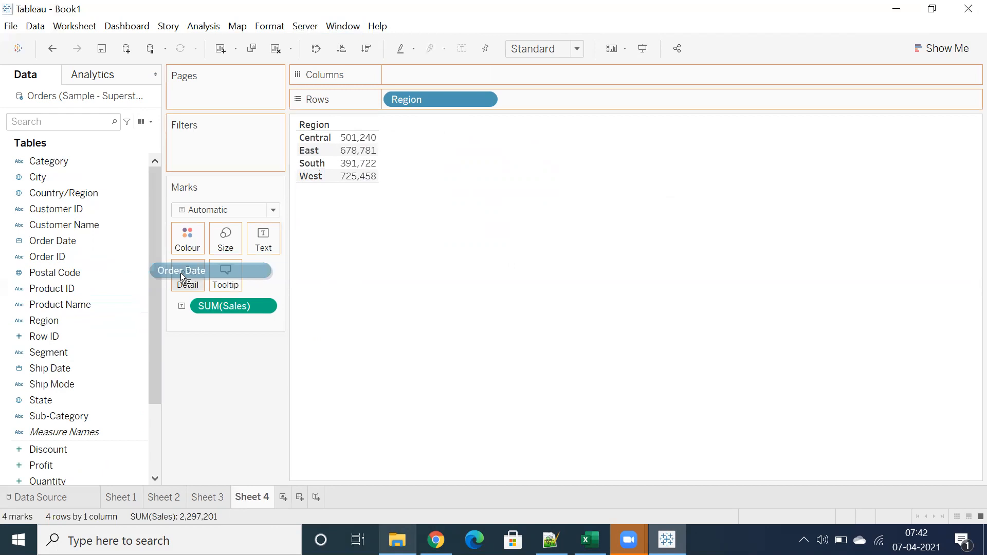
{"action": "mouse_move", "coordinate": [181, 273]}
{"action": "left_mouse_down"}
{"action": "mouse_move", "coordinate": [183, 238]}
{"action": "mouse_move", "coordinate": [186, 276]}
{"action": "left_mouse_up"}
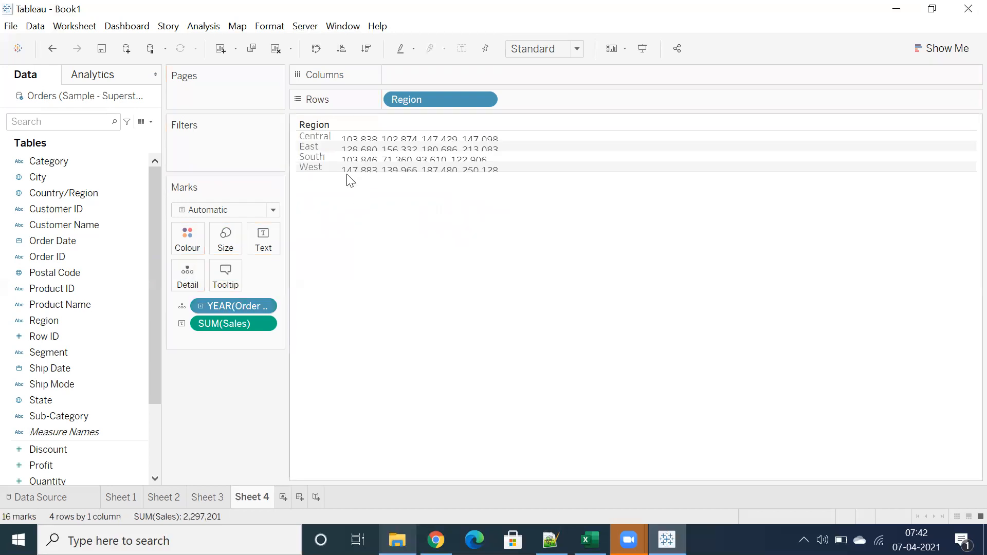
{"action": "left_click_drag", "start_coordinate": [339, 173], "coordinate": [340, 208]}
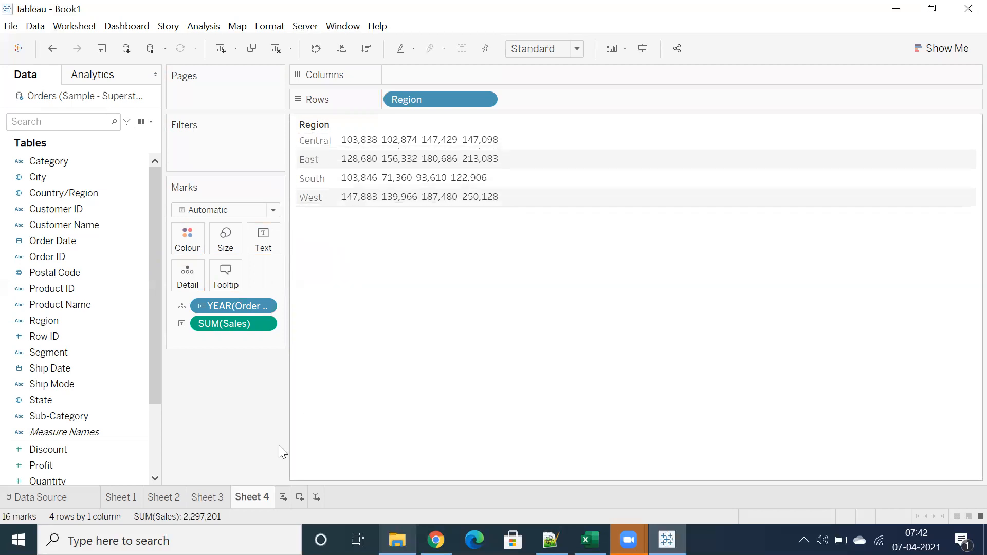
Compare the Sales marks in Sheet 3, split by year on Columns, with those in Sheet 4, split by year on Detail.
{"action": "left_click", "coordinate": [203, 498]}
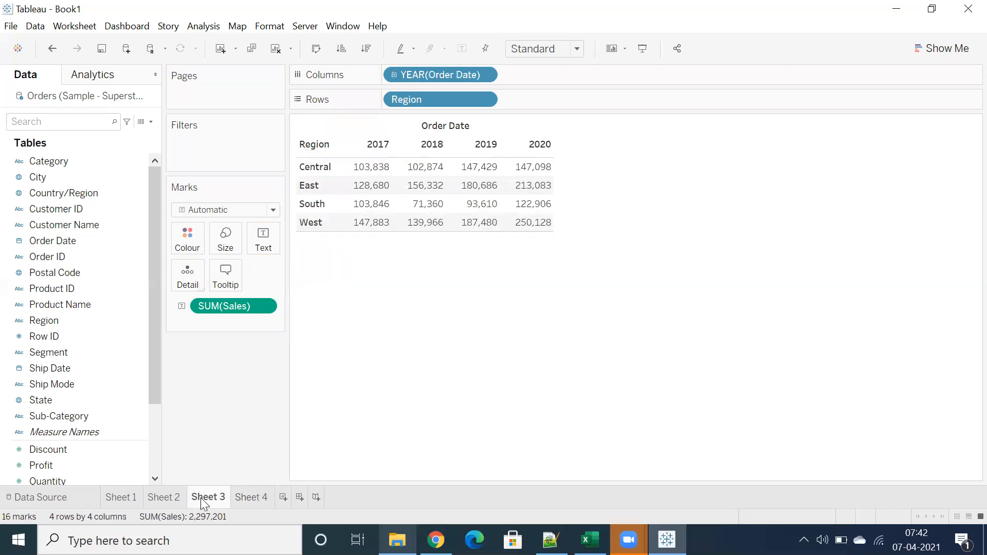
{"action": "left_click_drag", "start_coordinate": [366, 167], "coordinate": [545, 230]}
{"action": "left_click", "coordinate": [449, 274]}
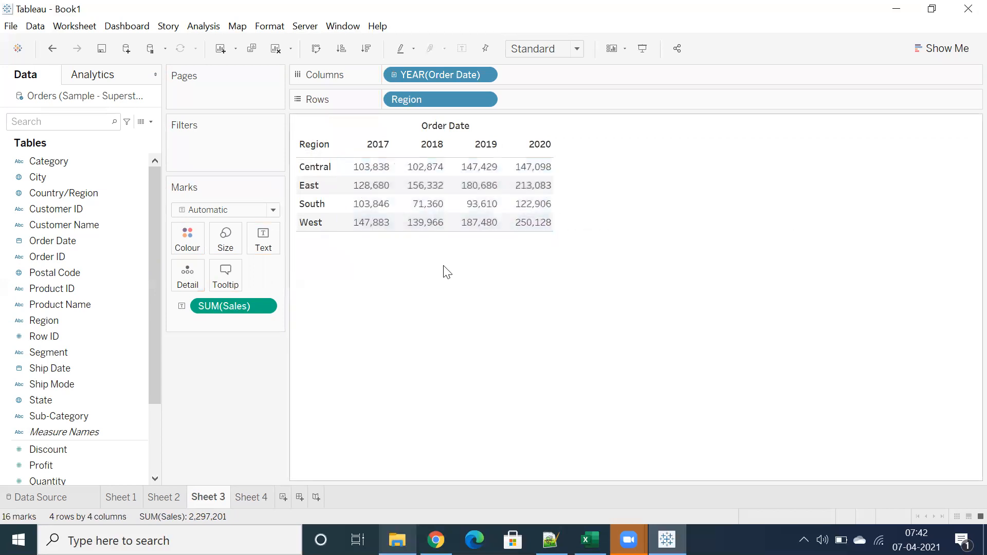
{"action": "left_click", "coordinate": [245, 500]}
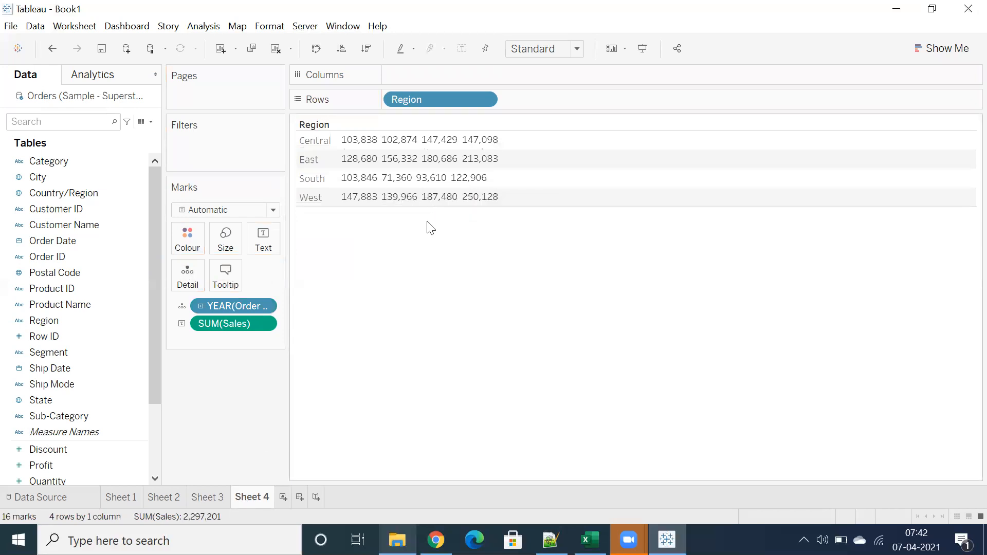
{"action": "mouse_move", "coordinate": [363, 138]}
{"action": "left_click", "coordinate": [213, 500]}
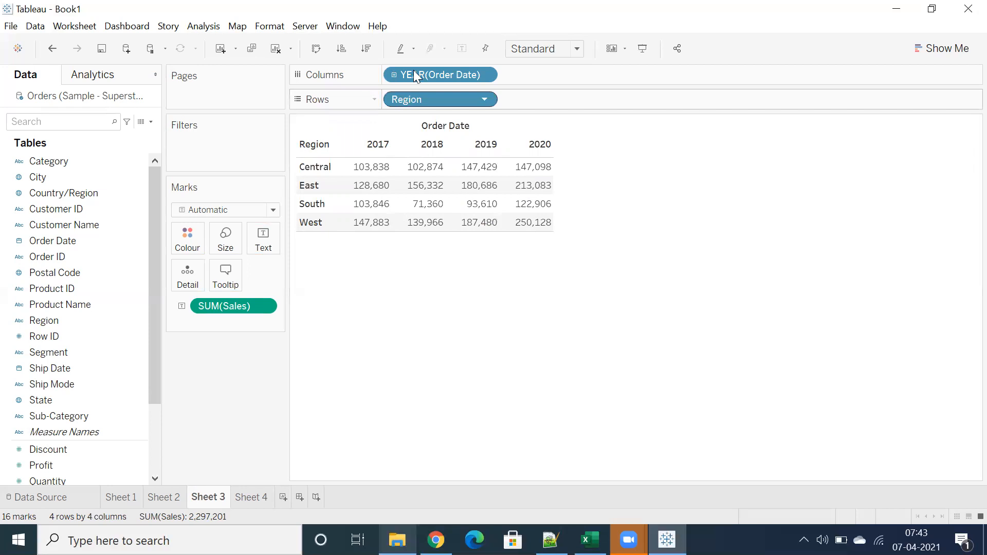
{"action": "mouse_move", "coordinate": [375, 176]}
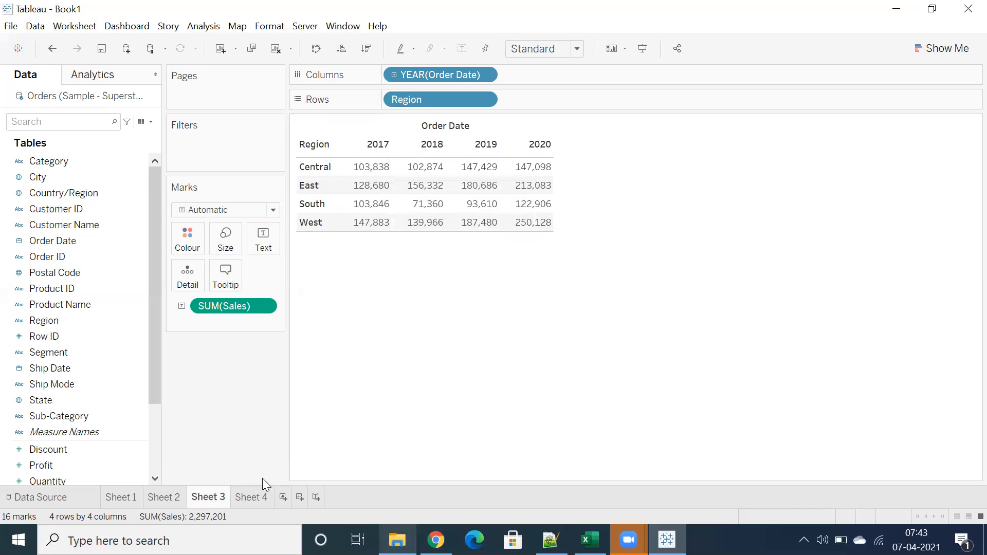
{"action": "left_click", "coordinate": [258, 497]}
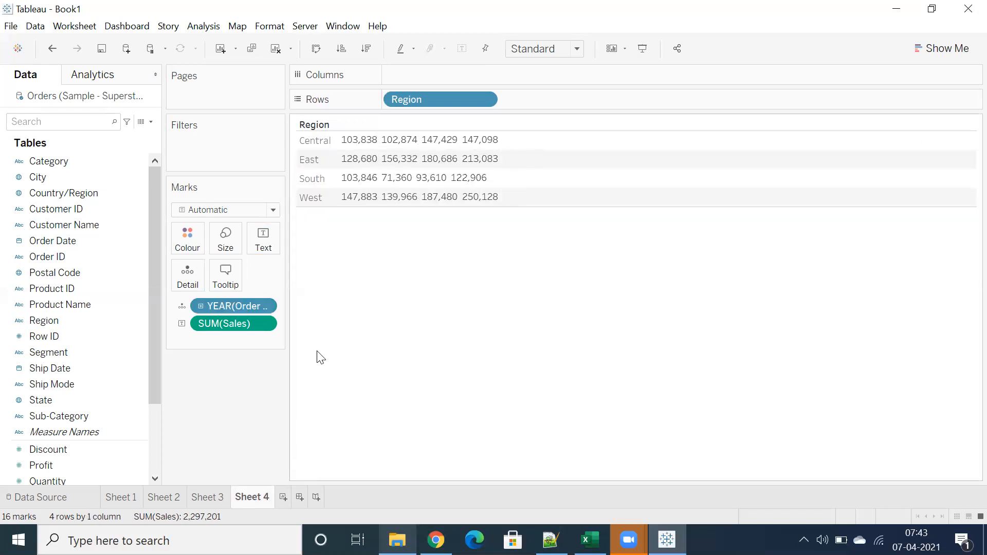
{"action": "mouse_move", "coordinate": [354, 144]}
{"action": "mouse_move", "coordinate": [495, 152]}
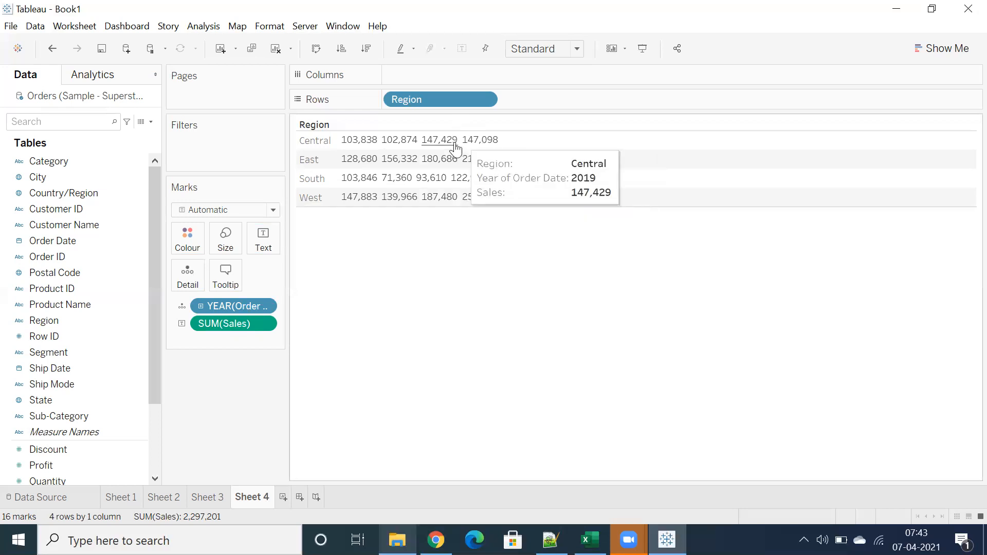
{"action": "mouse_move", "coordinate": [449, 153]}
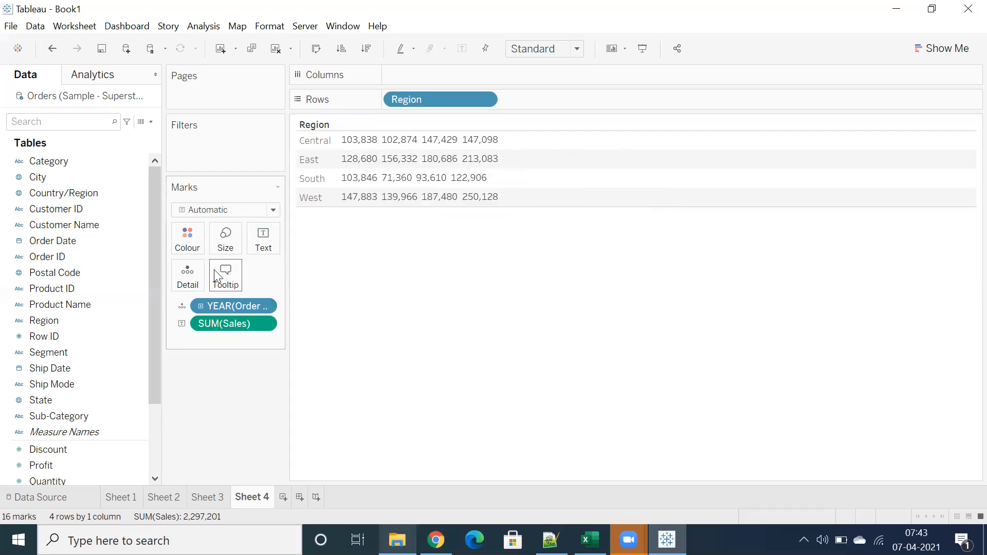
Set the YEAR(Order Date) field in Sheet 4's tooltip to font size 14 and change its text colour.
{"action": "left_click", "coordinate": [226, 275]}
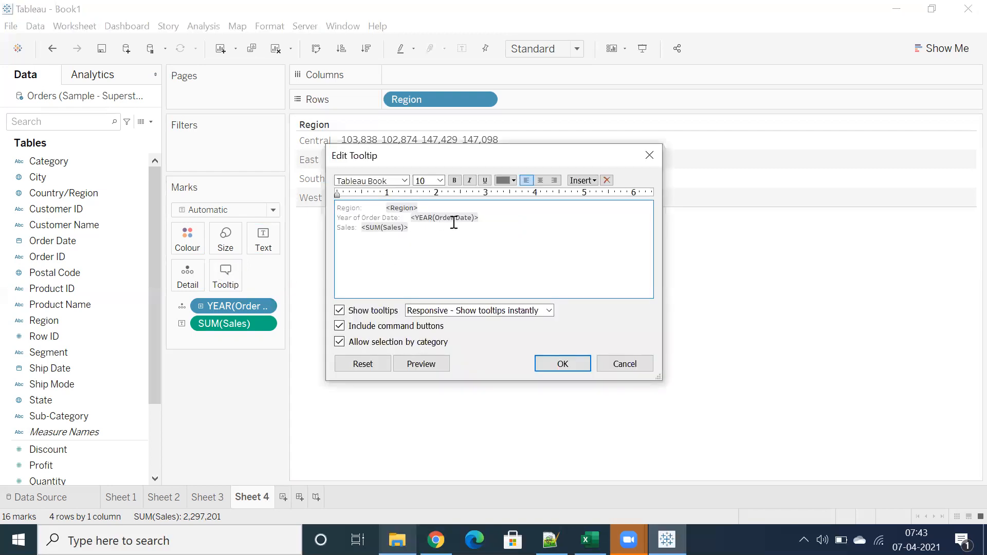
{"action": "left_click", "coordinate": [469, 217]}
{"action": "left_click_drag", "start_coordinate": [469, 217], "coordinate": [413, 217]}
{"action": "left_click", "coordinate": [440, 180]}
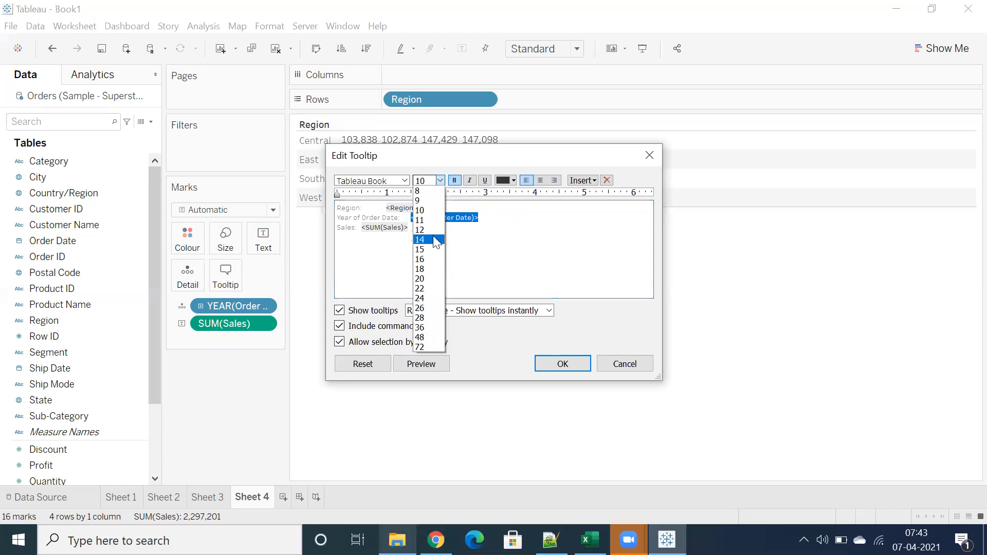
{"action": "left_click", "coordinate": [434, 239]}
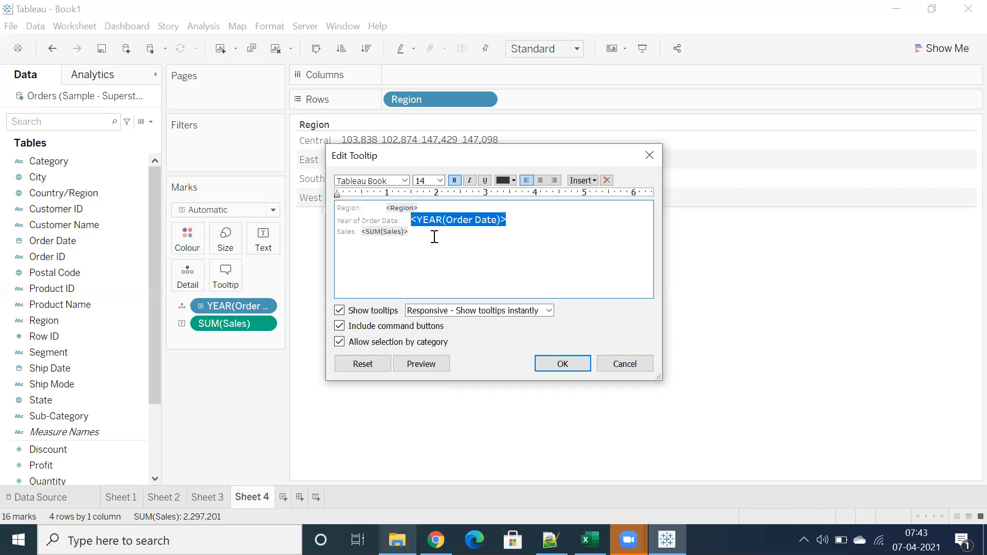
{"action": "left_click", "coordinate": [506, 181]}
{"action": "left_click", "coordinate": [501, 261]}
{"action": "left_click", "coordinate": [544, 365]}
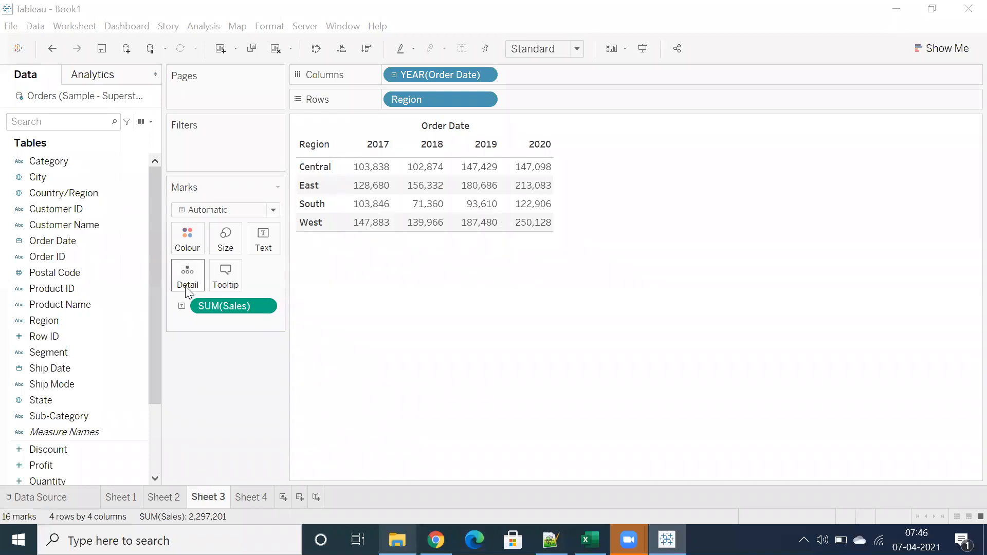
In Sheet 3, remove the year of Order Date from Columns and add State to Detail, then check the marks' tooltips.
{"action": "mouse_move", "coordinate": [393, 223]}
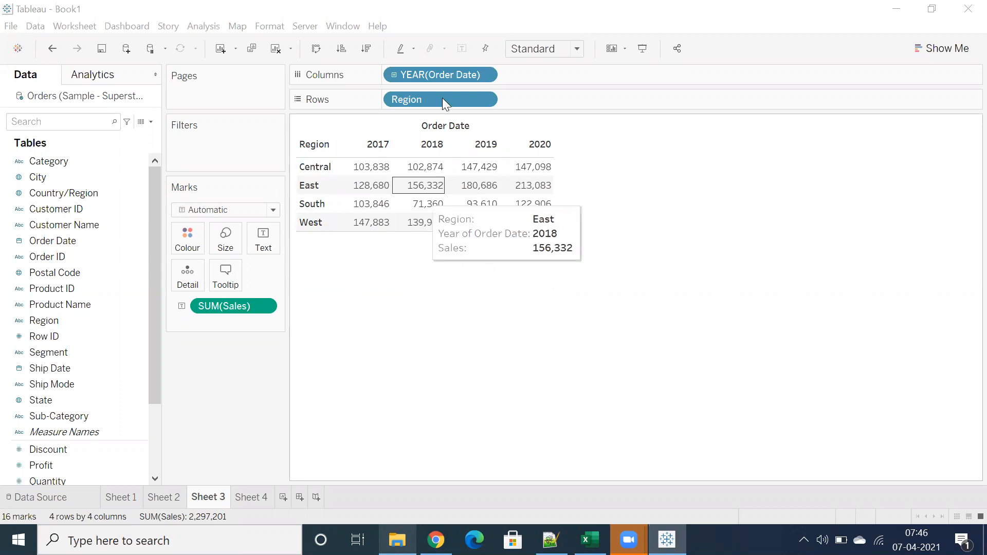
{"action": "left_click_drag", "start_coordinate": [440, 76], "coordinate": [242, 400]}
{"action": "left_click_drag", "start_coordinate": [59, 397], "coordinate": [184, 276]}
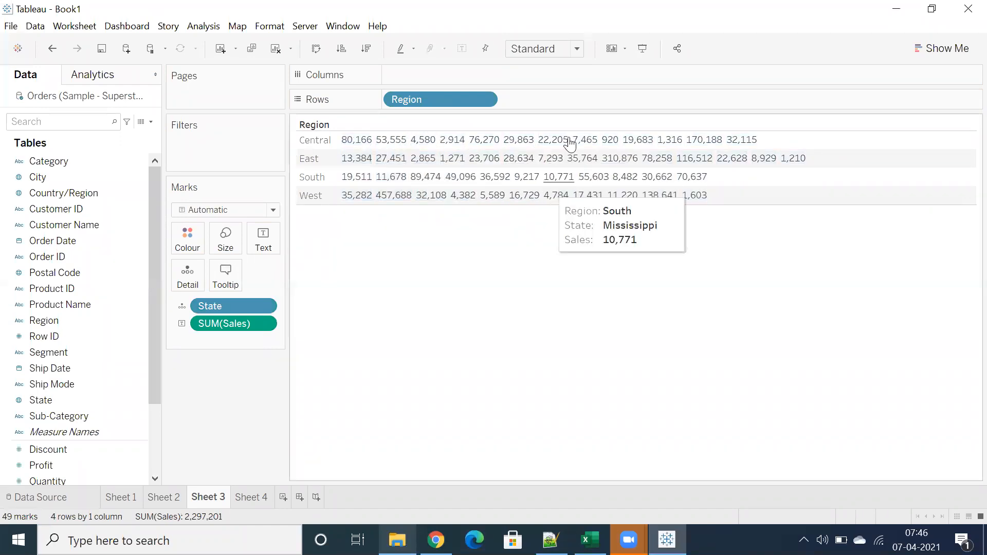
{"action": "mouse_move", "coordinate": [363, 146]}
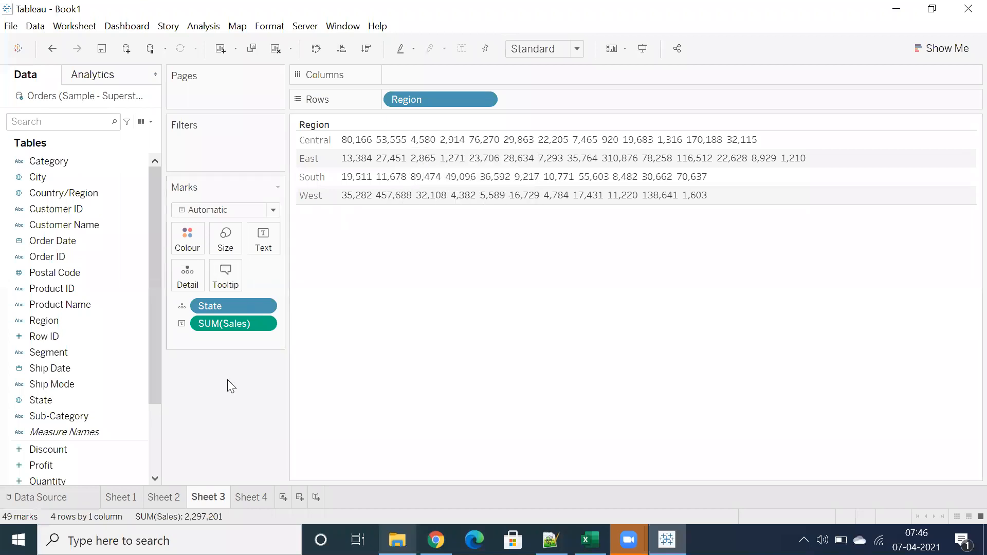
Revisit Sheet 4 and add a new blank worksheet after it.
{"action": "left_click", "coordinate": [242, 497]}
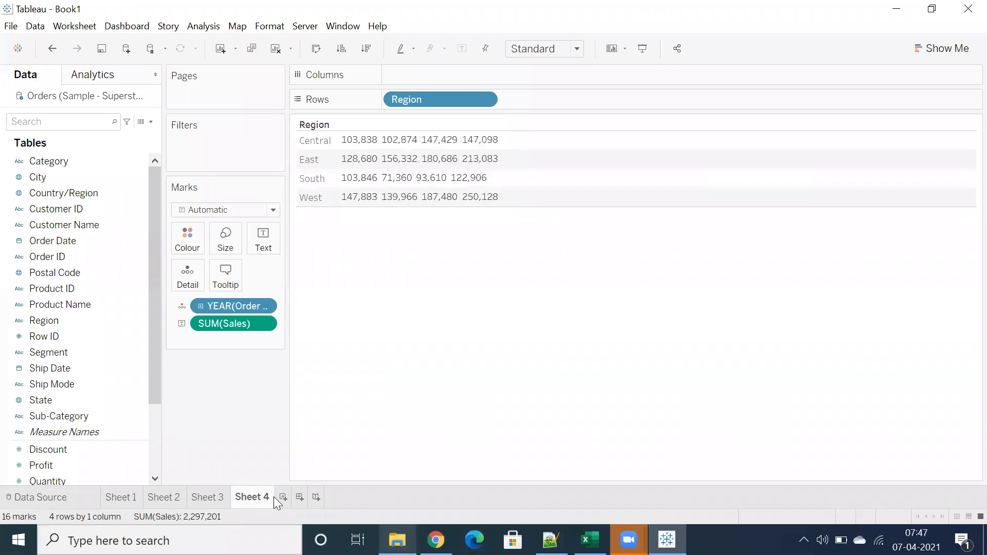
{"action": "left_click", "coordinate": [283, 497]}
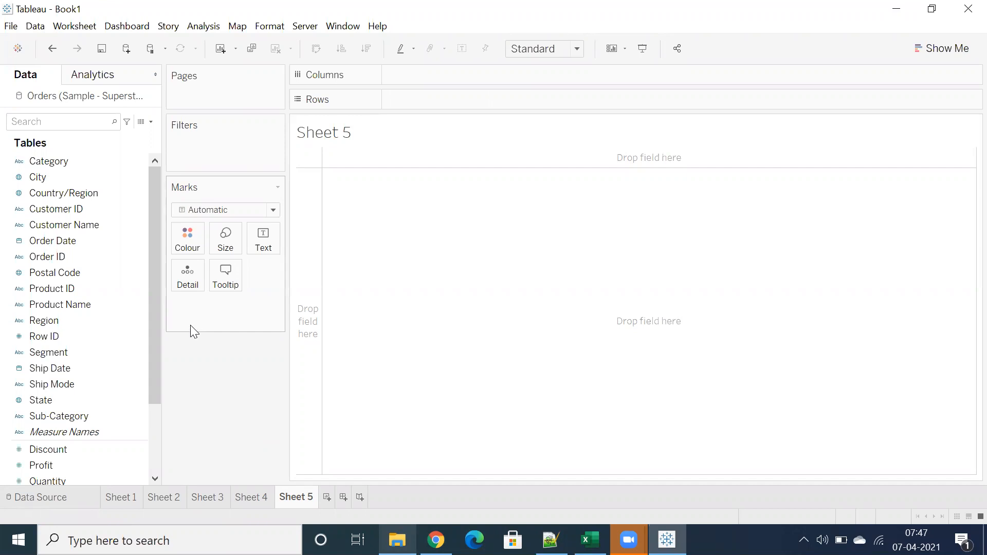
Plot Sales on Rows against Profit on Columns in Sheet 5 and set the mark type to Circle.
{"action": "left_click", "coordinate": [937, 51]}
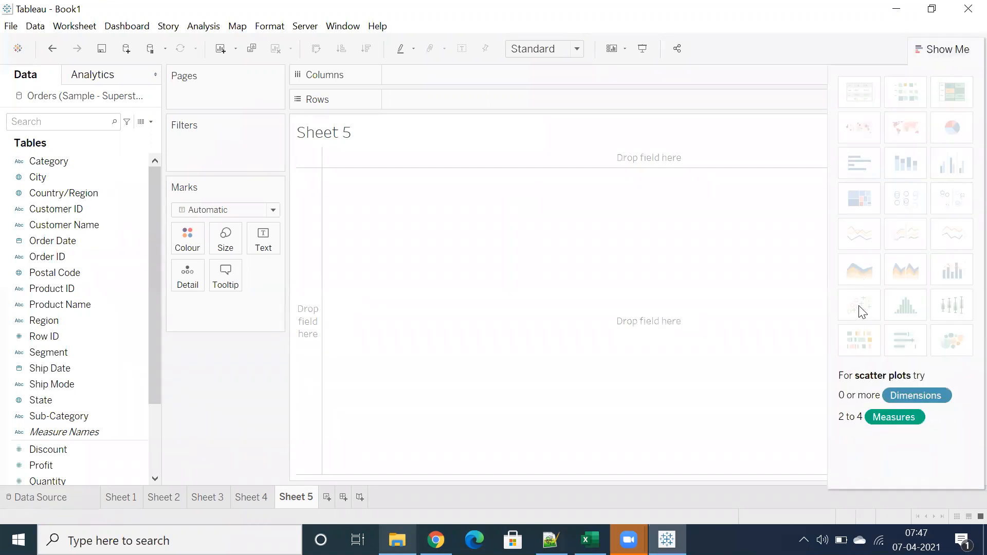
{"action": "left_click", "coordinate": [951, 49]}
{"action": "left_click", "coordinate": [56, 289]}
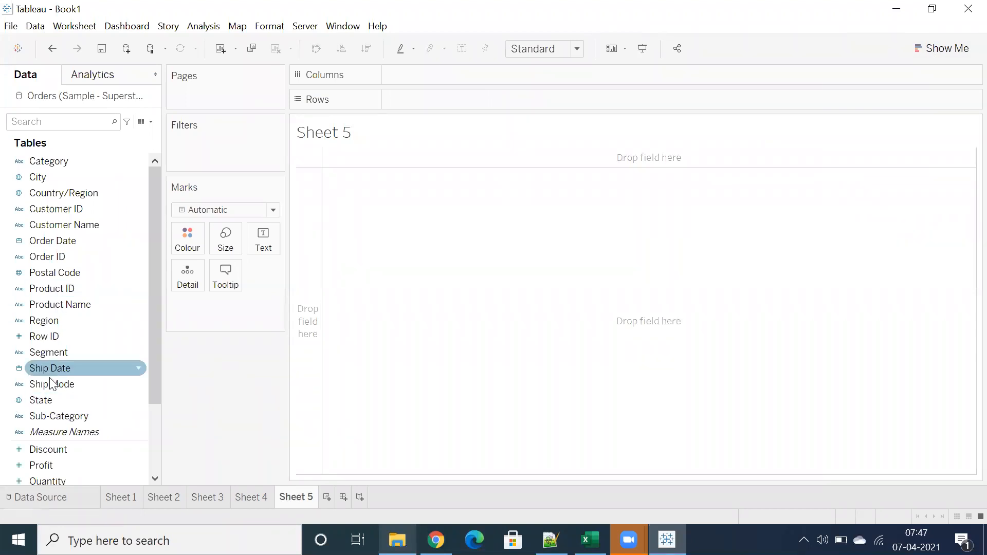
{"action": "scroll", "coordinate": [38, 383], "scroll_direction": "down", "scroll_amount": 2}
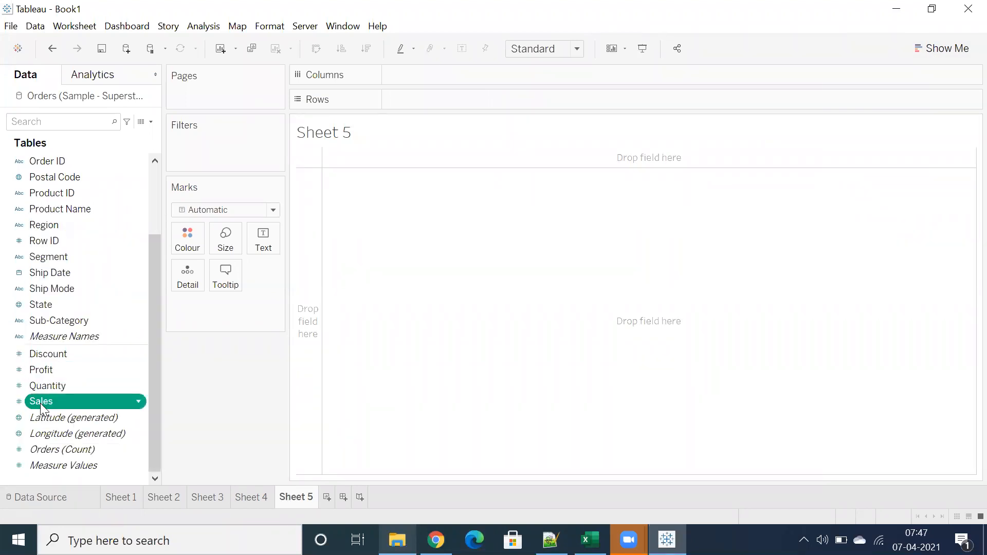
{"action": "double_click", "coordinate": [40, 402]}
{"action": "double_click", "coordinate": [34, 371]}
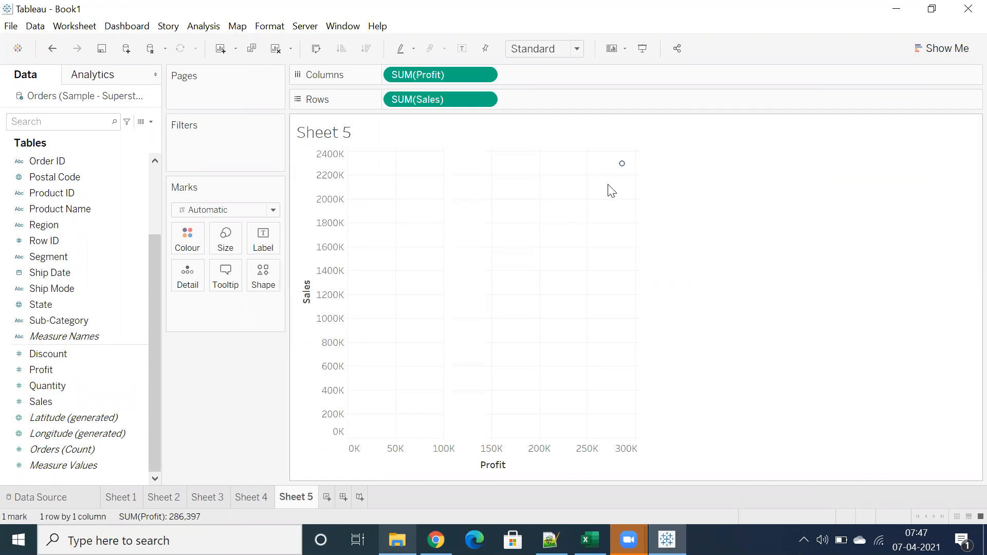
{"action": "mouse_move", "coordinate": [622, 169]}
{"action": "left_click", "coordinate": [218, 208]}
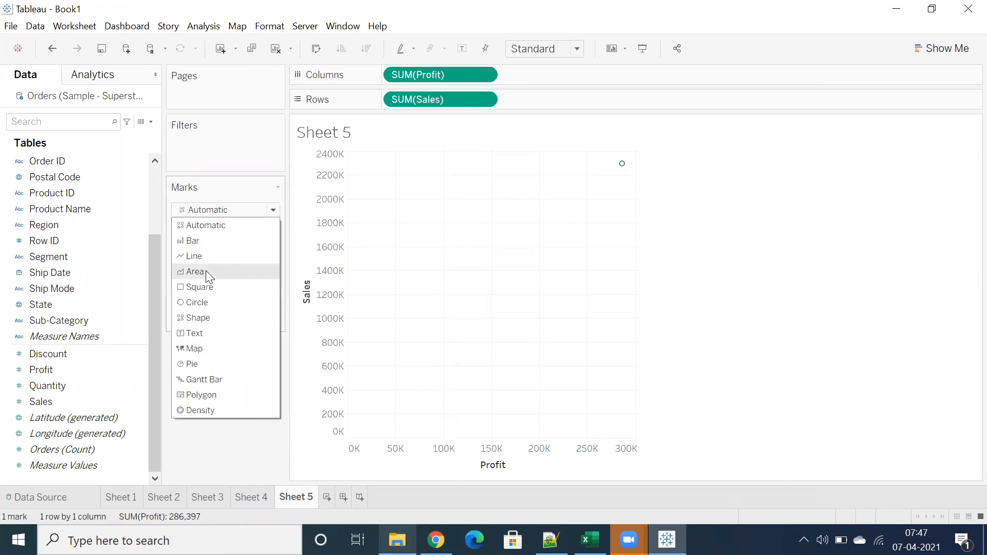
{"action": "left_click", "coordinate": [195, 304]}
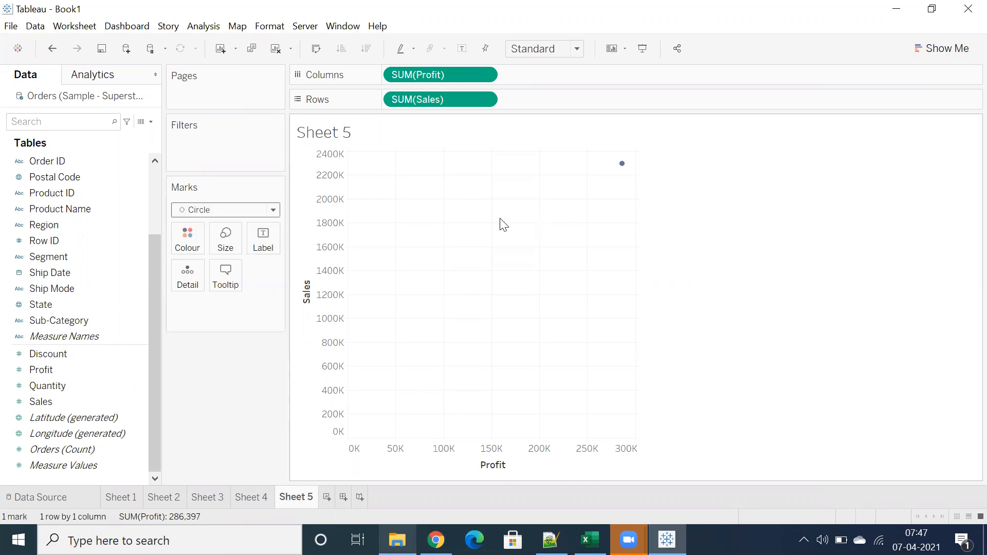
Colour the Sheet 5 marks by State, adding all members, and fit the chart to Entire View.
{"action": "scroll", "coordinate": [96, 309], "scroll_direction": "up", "scroll_amount": 2}
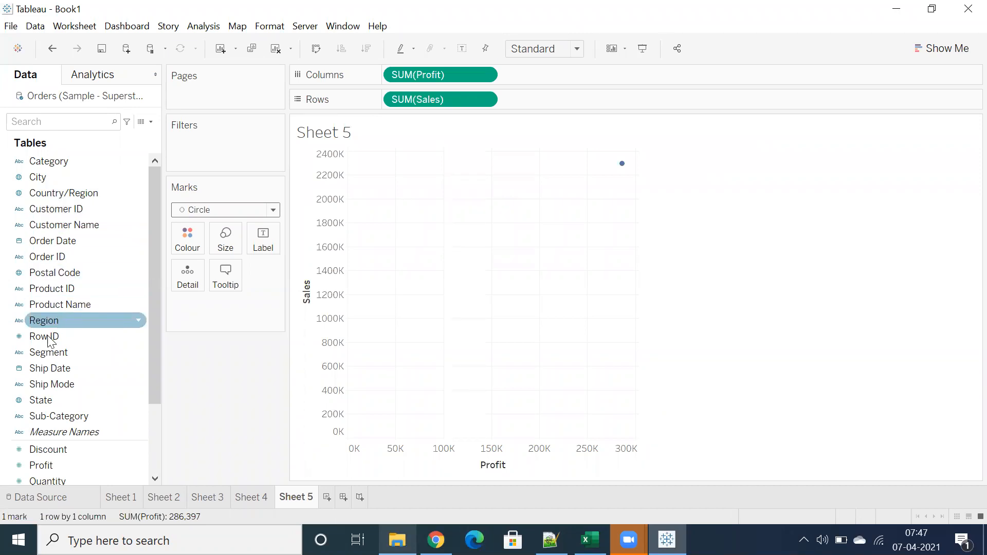
{"action": "left_click_drag", "start_coordinate": [51, 400], "coordinate": [189, 245]}
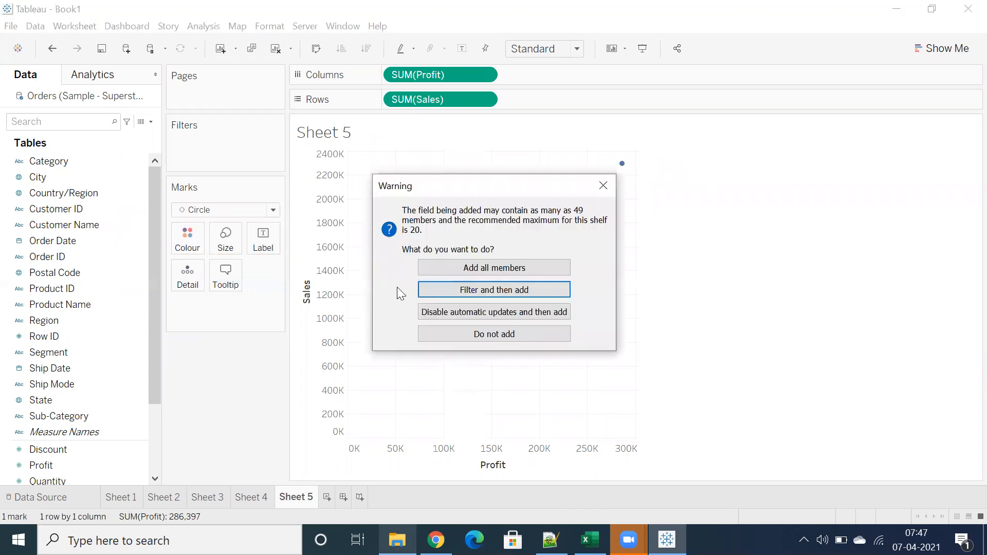
{"action": "left_click", "coordinate": [462, 268]}
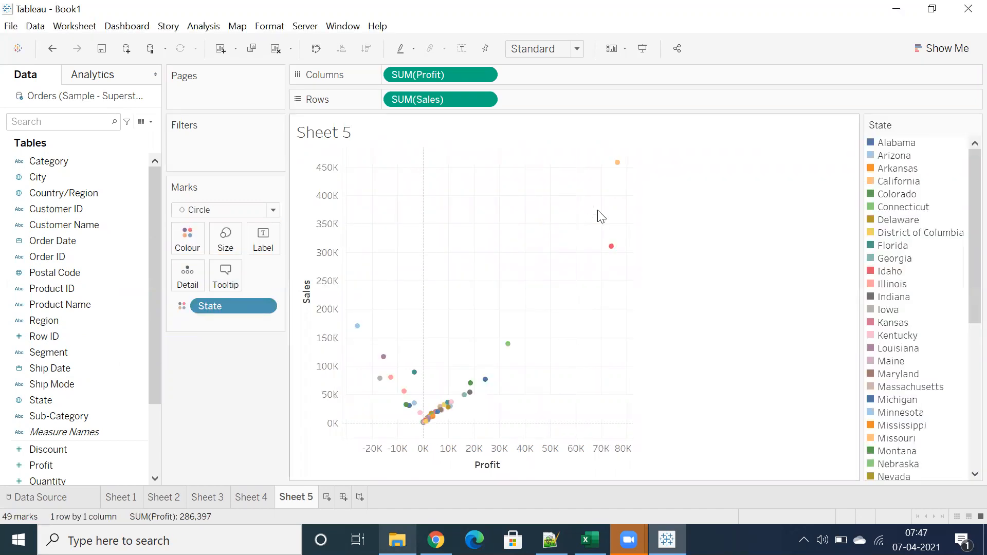
{"action": "left_click", "coordinate": [556, 50]}
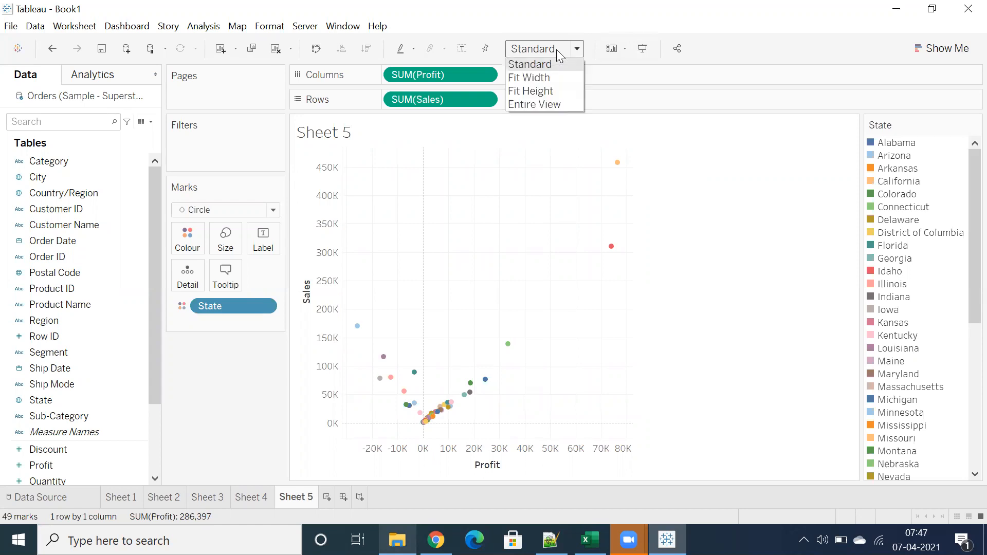
{"action": "left_click", "coordinate": [545, 102]}
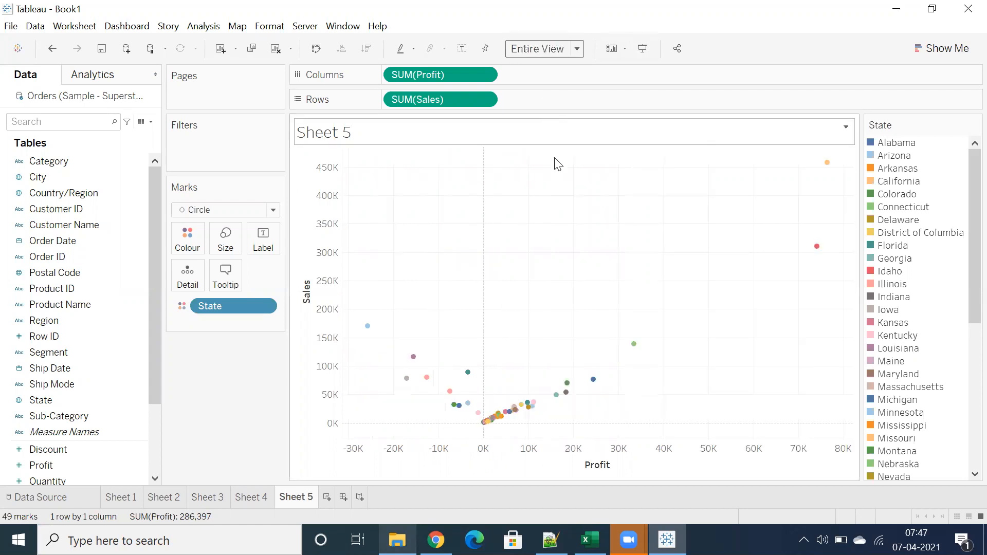
Enlarge the State circles in the scatter plot with the mark size setting.
{"action": "mouse_move", "coordinate": [825, 163]}
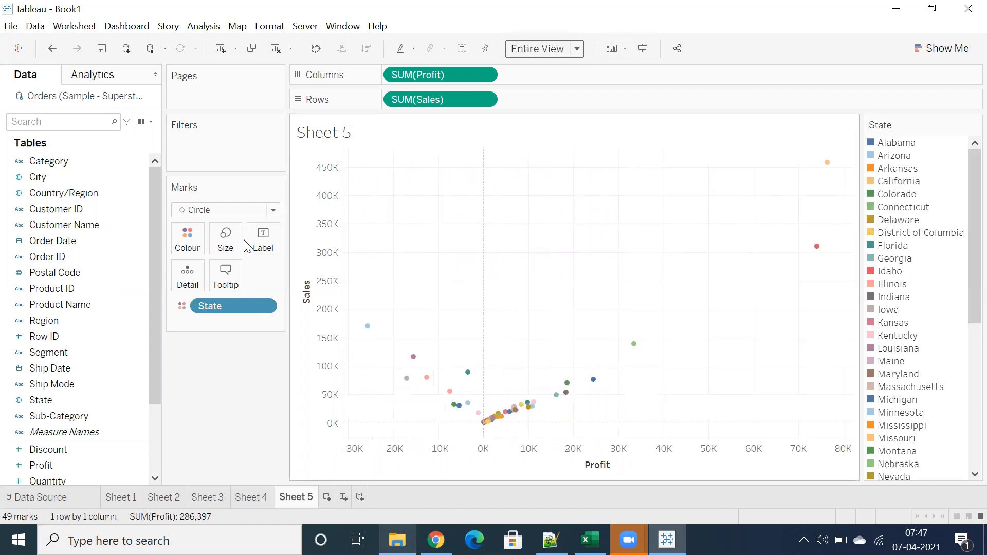
{"action": "left_click", "coordinate": [225, 237]}
{"action": "left_click_drag", "start_coordinate": [248, 280], "coordinate": [281, 273]}
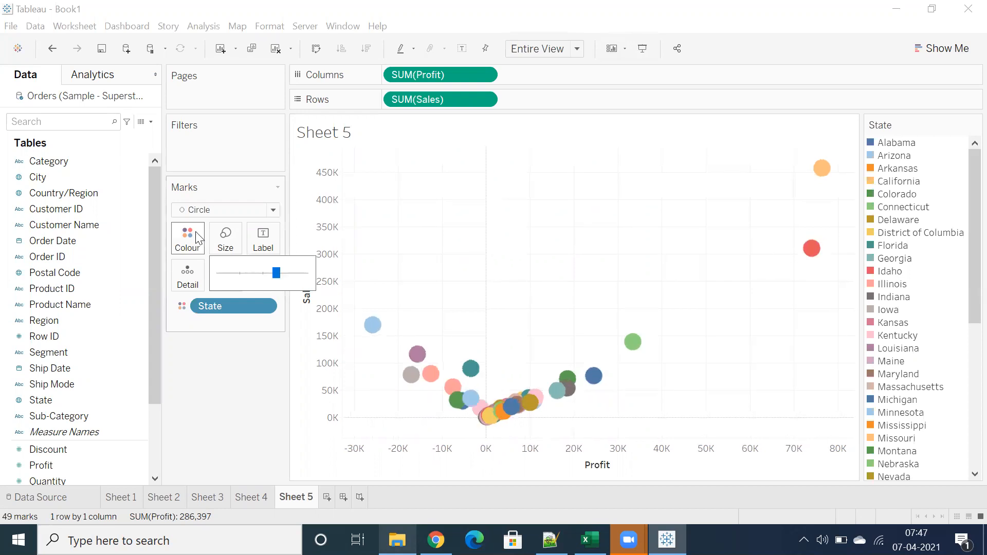
{"action": "left_click", "coordinate": [563, 209]}
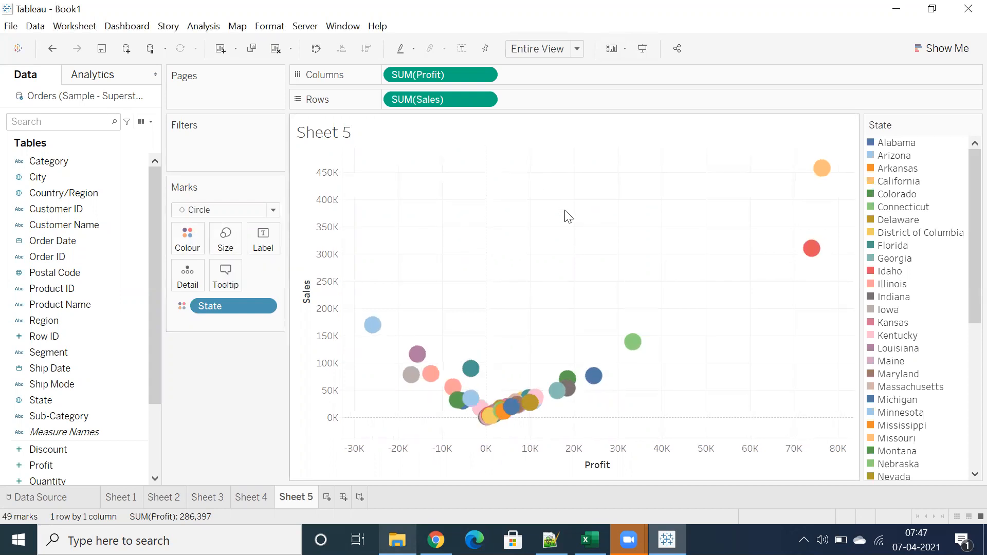
Examine the tooltips of the California and Washington circles and the spread of high-profit and loss-making states in the scatter plot.
{"action": "mouse_move", "coordinate": [827, 177]}
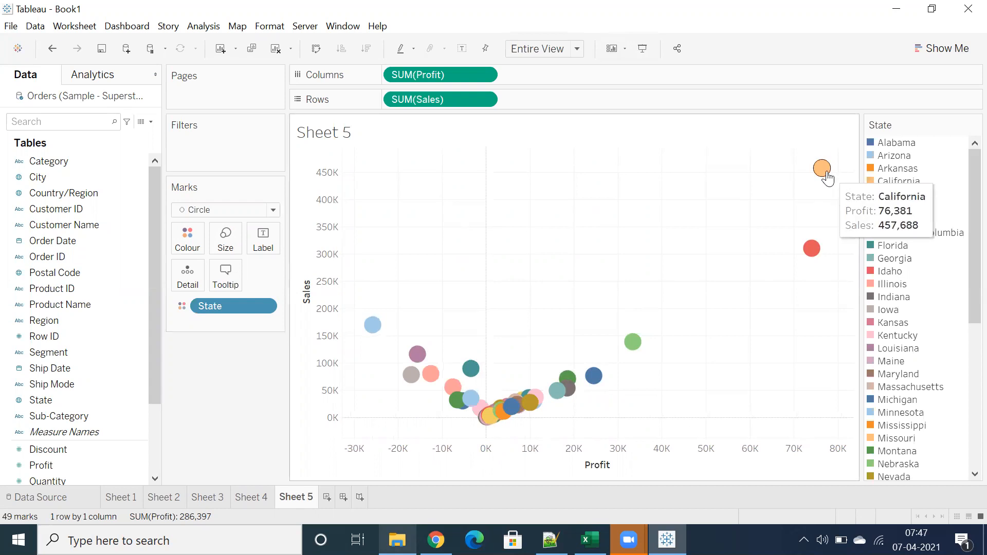
{"action": "mouse_move", "coordinate": [813, 250]}
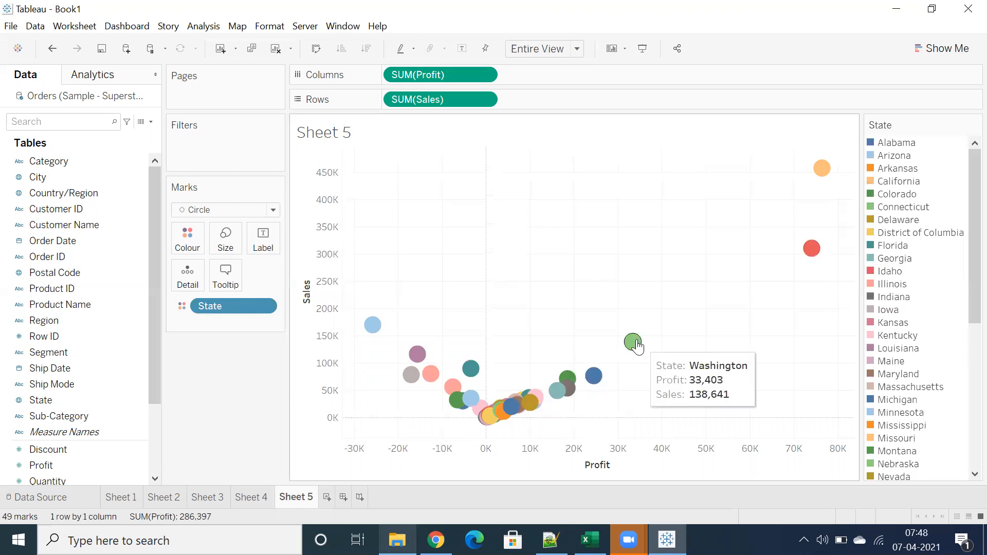
{"action": "left_click_drag", "start_coordinate": [363, 266], "coordinate": [755, 325]}
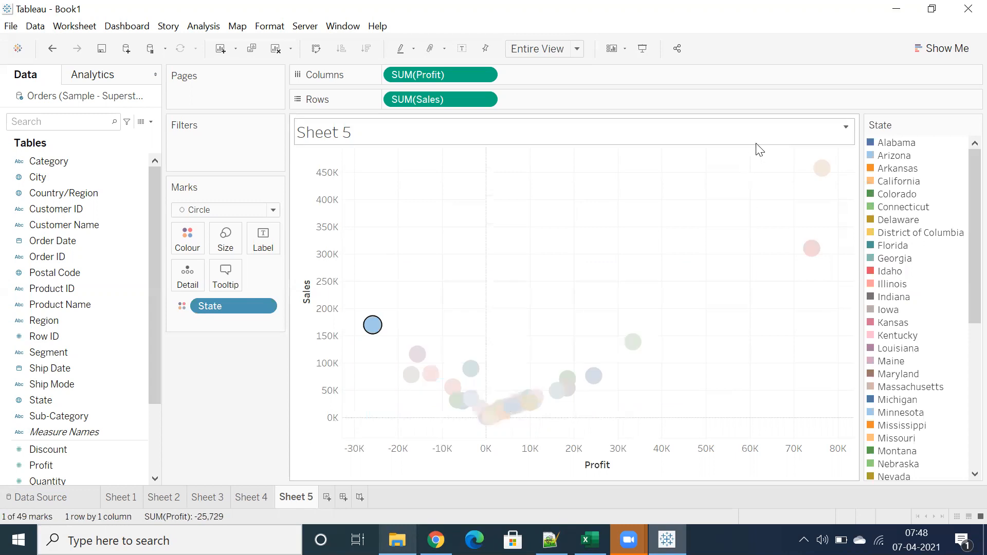
{"action": "left_click", "coordinate": [843, 182]}
{"action": "left_click_drag", "start_coordinate": [789, 161], "coordinate": [831, 339]}
{"action": "left_click", "coordinate": [773, 305]}
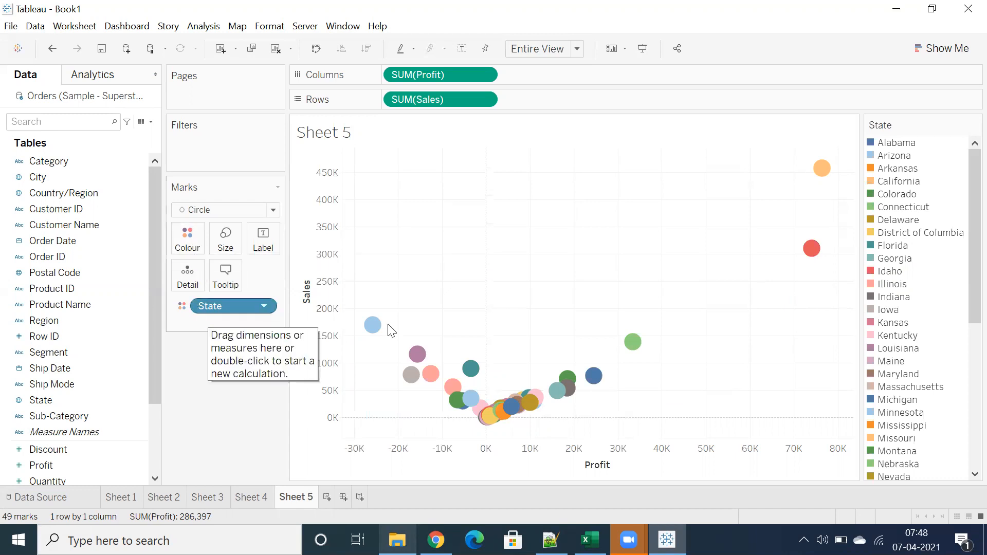
{"action": "left_click_drag", "start_coordinate": [358, 301], "coordinate": [701, 414]}
{"action": "left_click", "coordinate": [512, 268]}
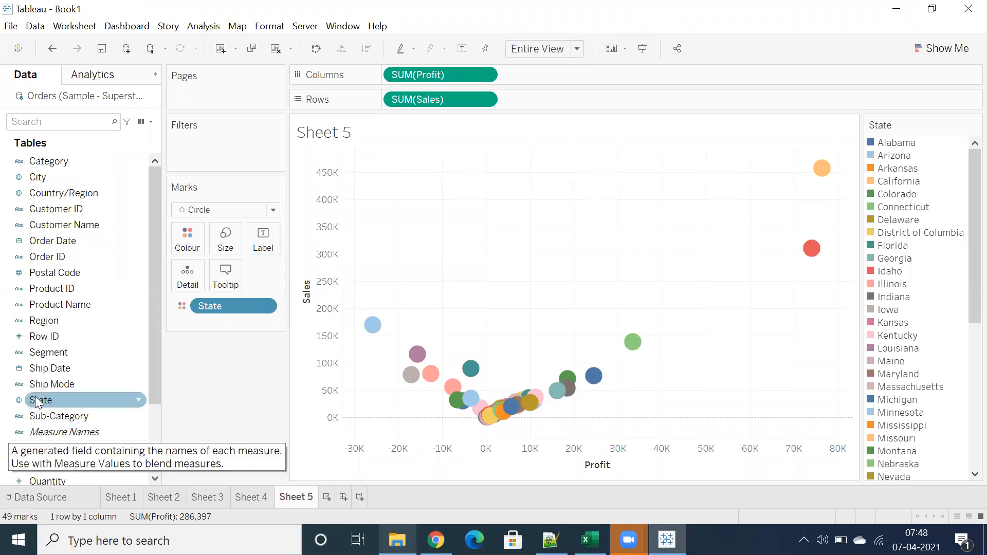
Replace State with Region on Colour and inspect the resulting region circles.
{"action": "left_click_drag", "start_coordinate": [44, 322], "coordinate": [186, 240]}
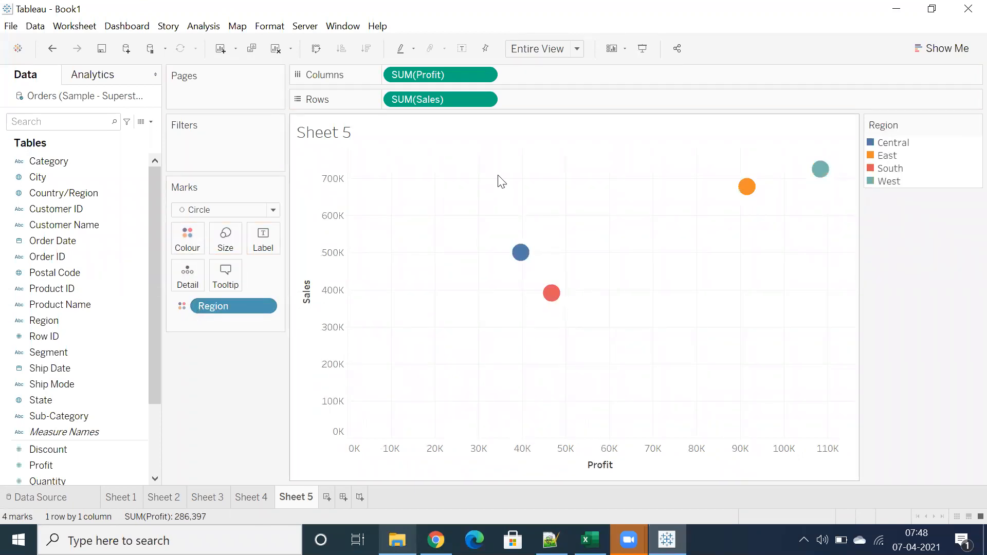
{"action": "left_click_drag", "start_coordinate": [488, 163], "coordinate": [848, 328]}
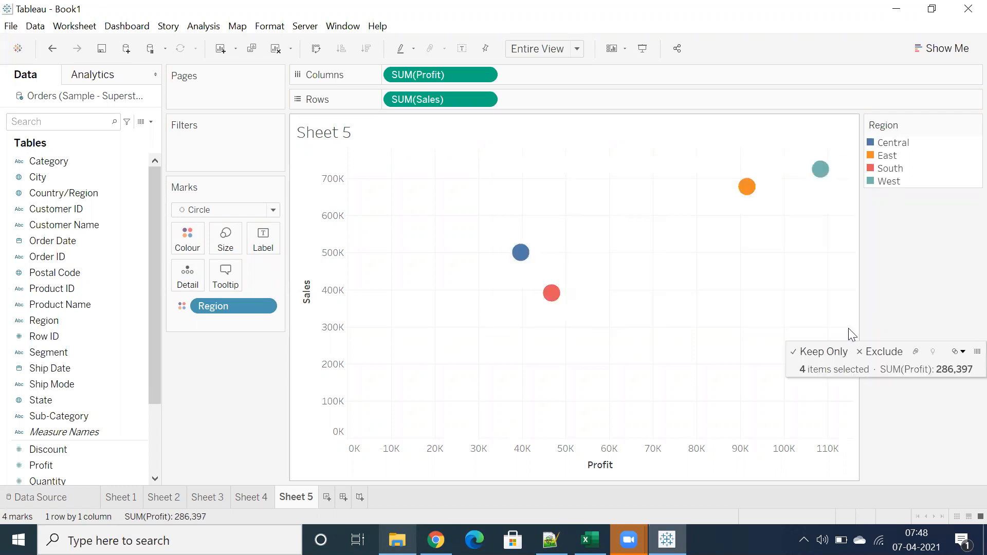
{"action": "left_click", "coordinate": [640, 305]}
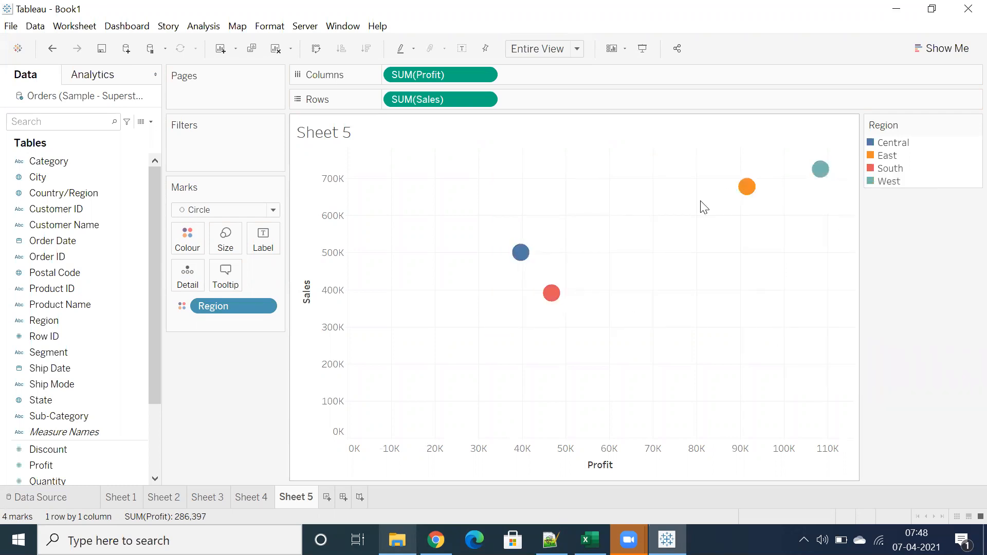
{"action": "mouse_move", "coordinate": [551, 302]}
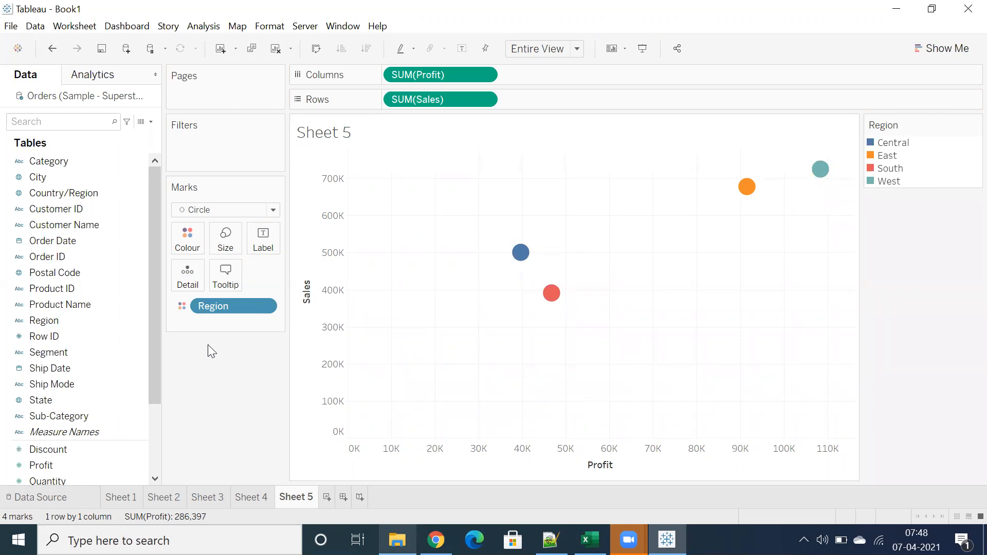
Put State back on Colour in place of Region, adding all members, and inspect the state circles.
{"action": "left_click_drag", "start_coordinate": [46, 403], "coordinate": [183, 242]}
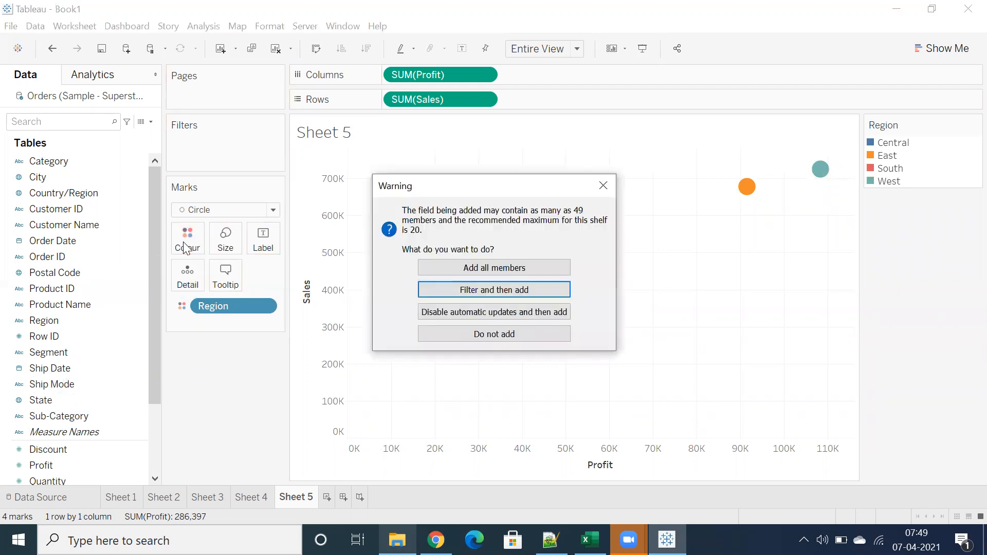
{"action": "left_click", "coordinate": [507, 266]}
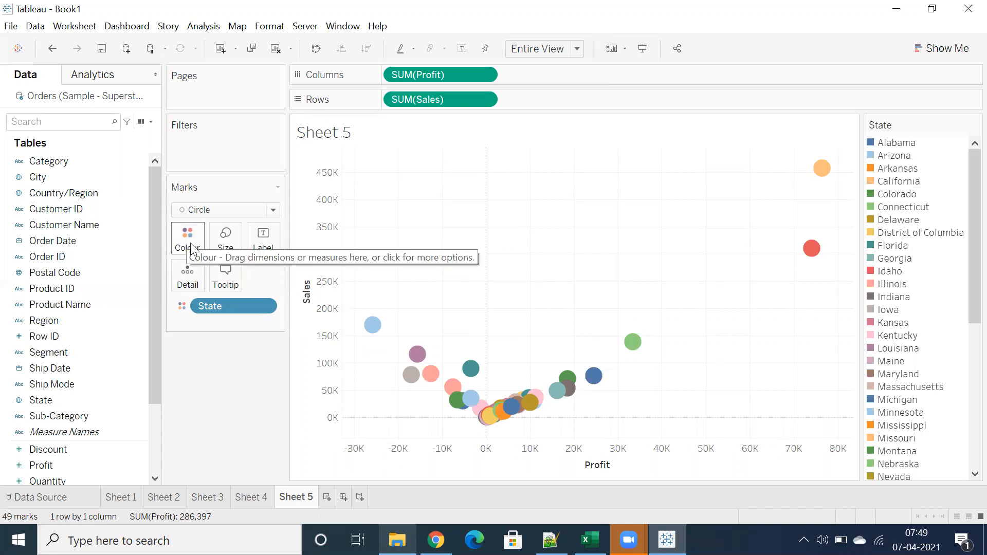
{"action": "left_click_drag", "start_coordinate": [384, 266], "coordinate": [728, 432]}
{"action": "left_click", "coordinate": [666, 270]}
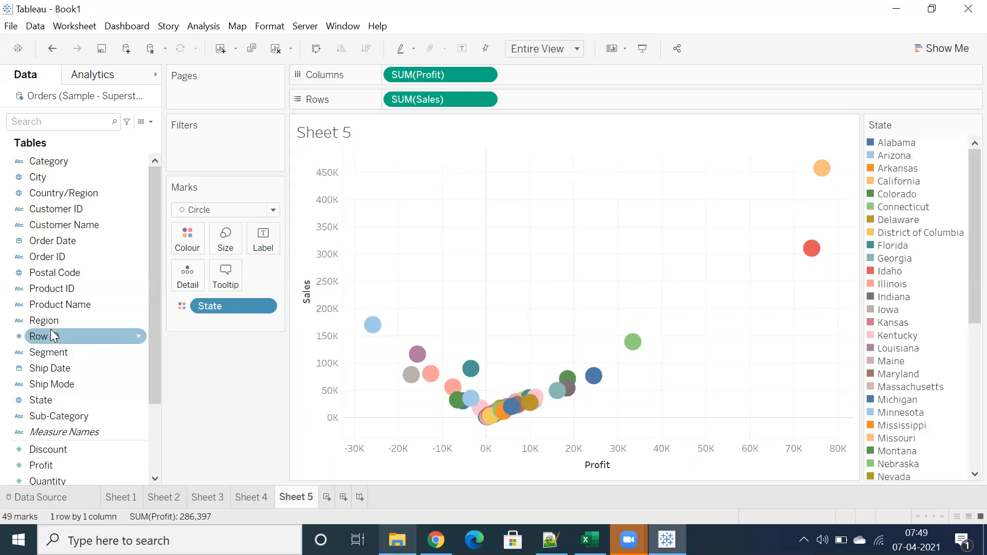
Switch State from Colour to Detail, return it to Colour, and set it to Detail again.
{"action": "left_click_drag", "start_coordinate": [210, 303], "coordinate": [195, 280]}
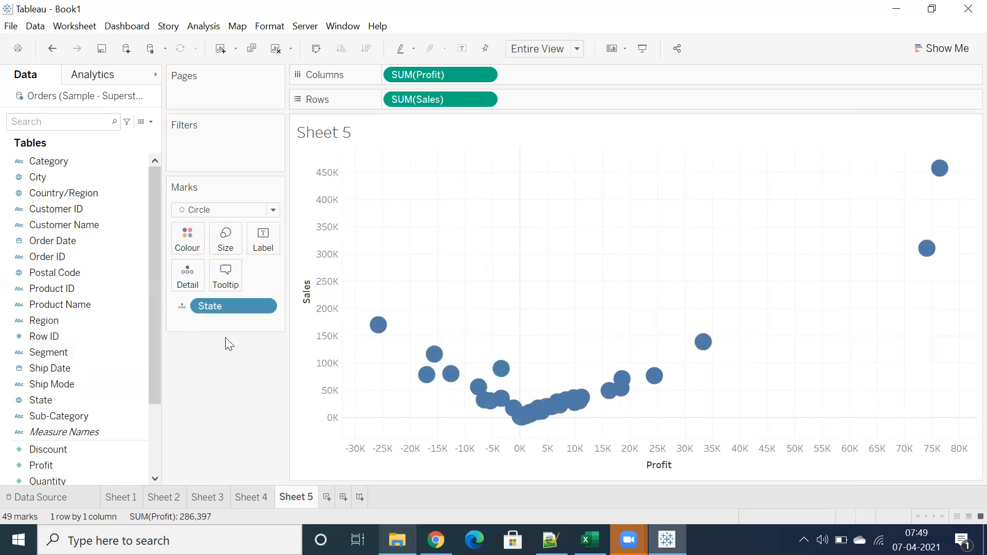
{"action": "left_click", "coordinate": [182, 306]}
{"action": "left_click", "coordinate": [187, 325]}
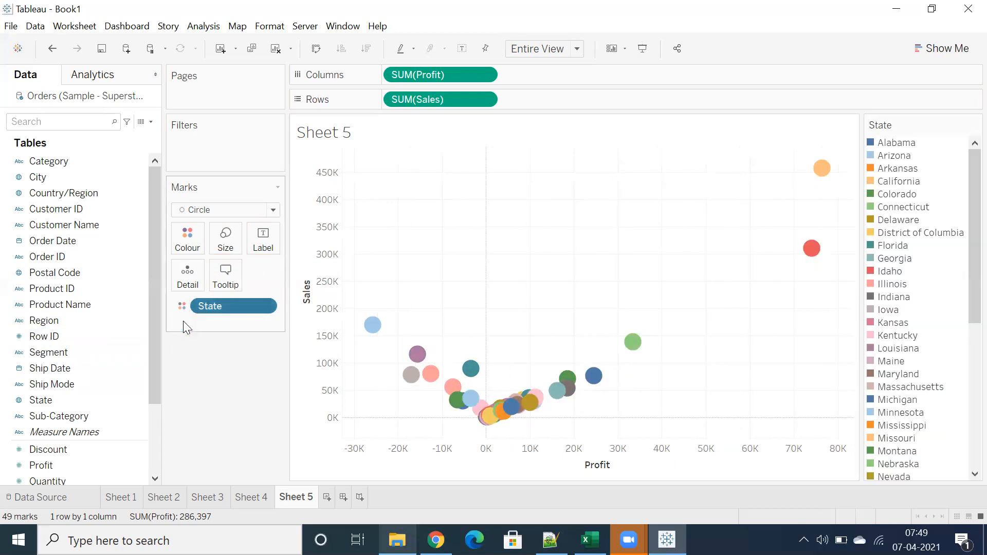
{"action": "left_click", "coordinate": [182, 305]}
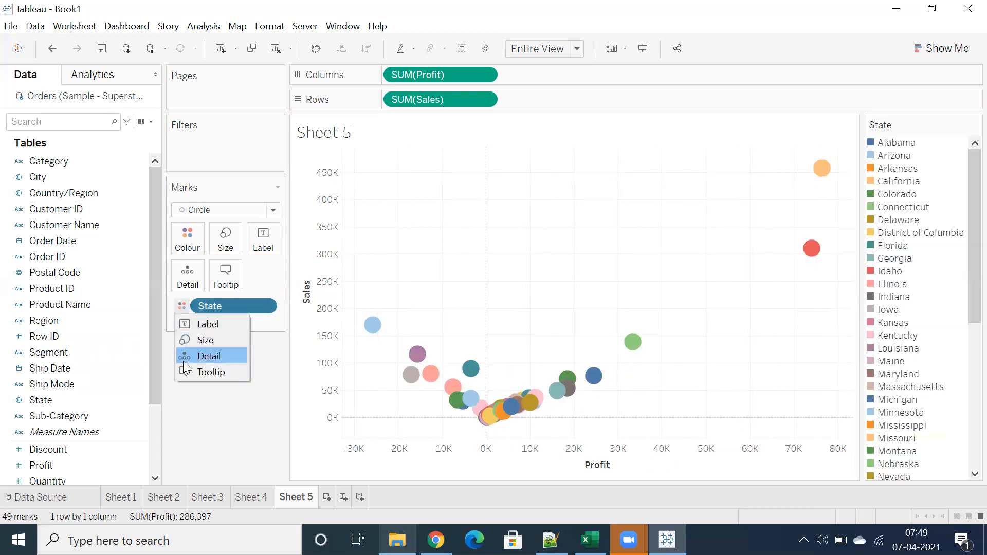
{"action": "left_click", "coordinate": [183, 356]}
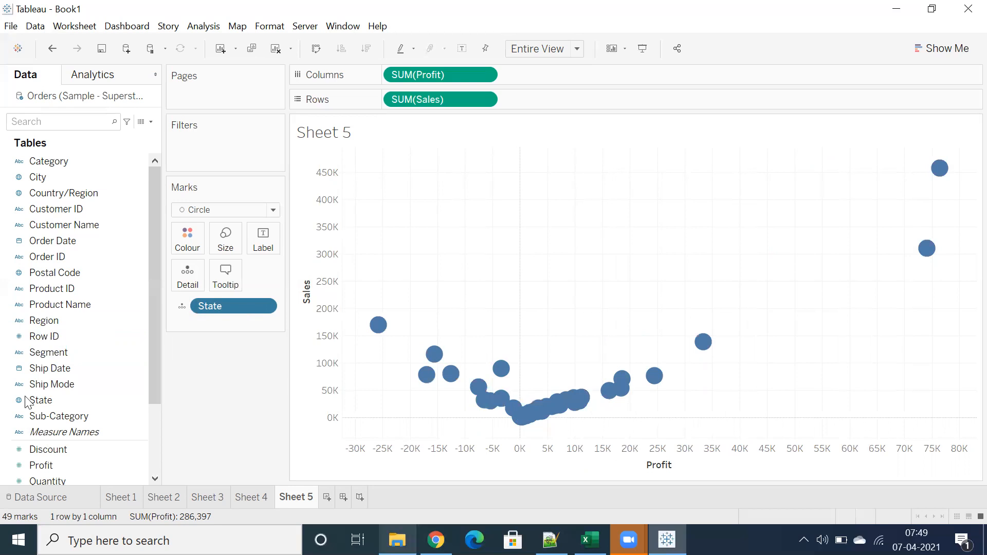
Add Region to Colour alongside State on Detail and highlight the Central, East, South and West marks one by one.
{"action": "left_click_drag", "start_coordinate": [61, 320], "coordinate": [196, 240]}
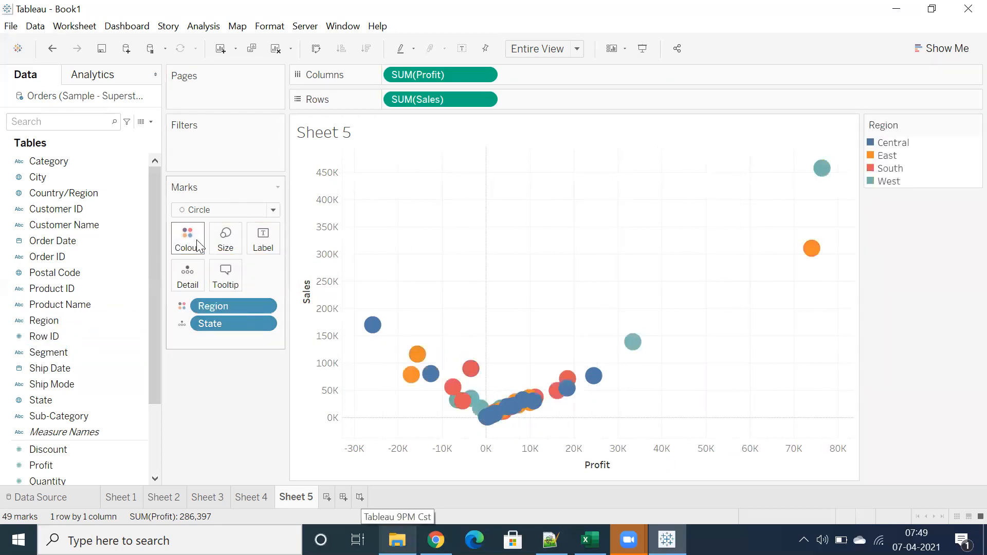
{"action": "left_click", "coordinate": [894, 144]}
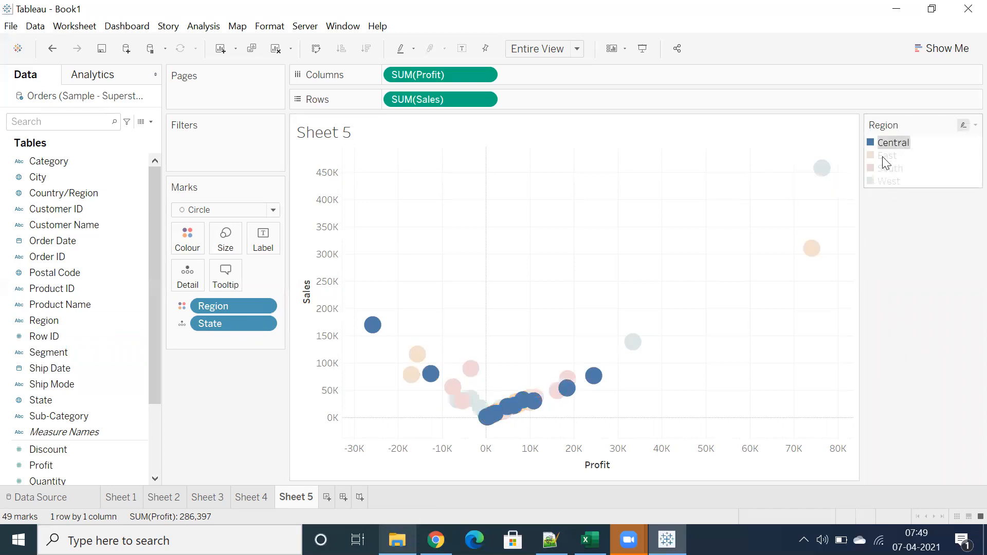
{"action": "left_click", "coordinate": [884, 156]}
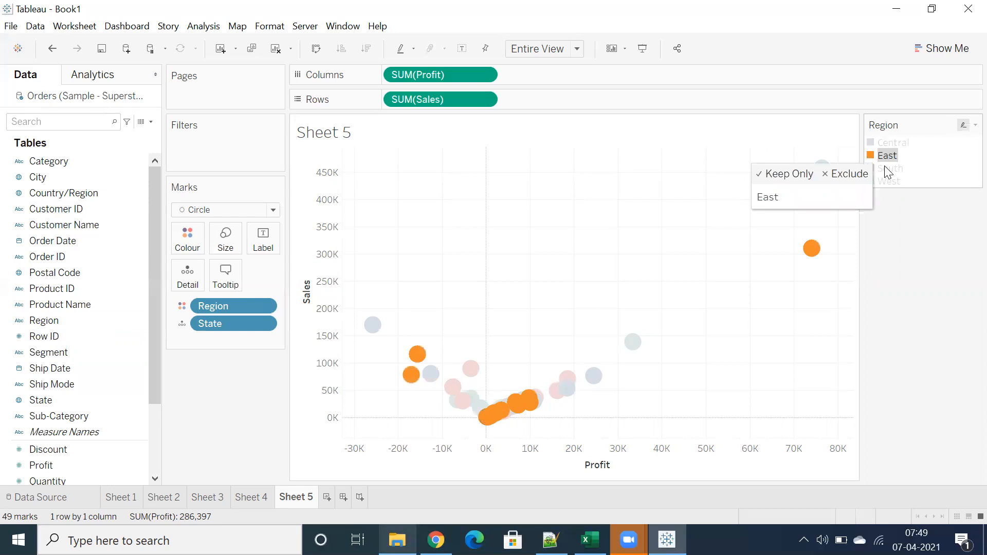
{"action": "left_click", "coordinate": [884, 167]}
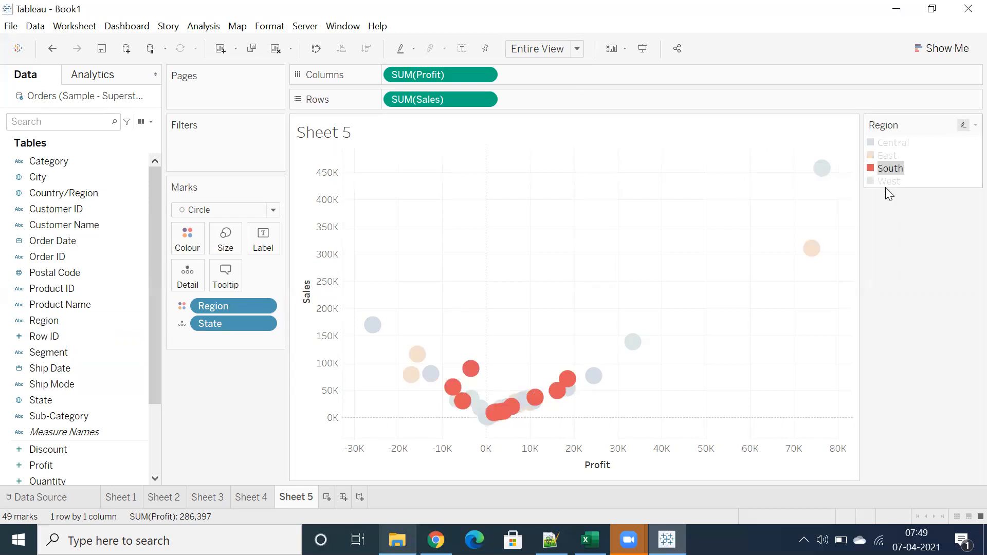
{"action": "left_click", "coordinate": [882, 182]}
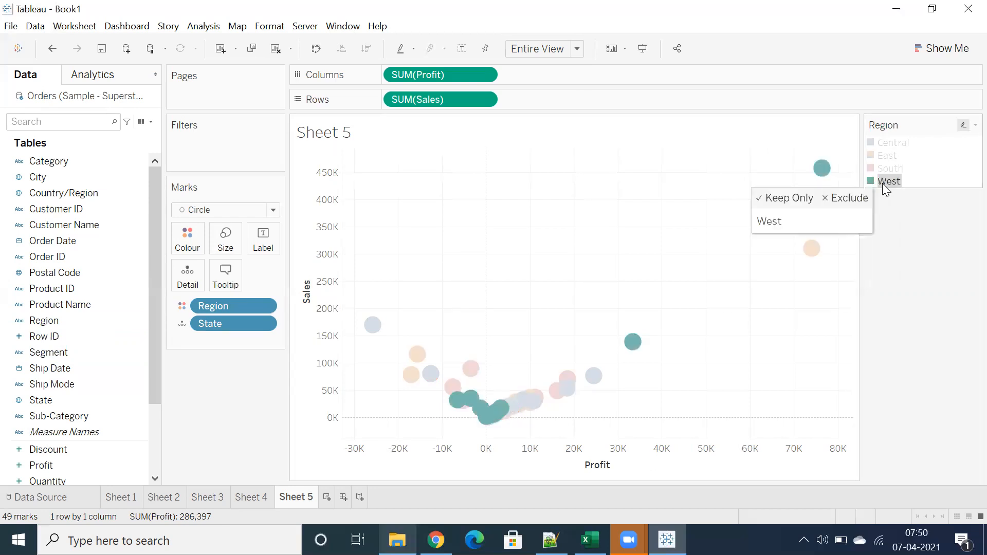
Cycle the Region highlight once more through Central, East, South and West, and clear the highlight.
{"action": "left_click", "coordinate": [880, 146]}
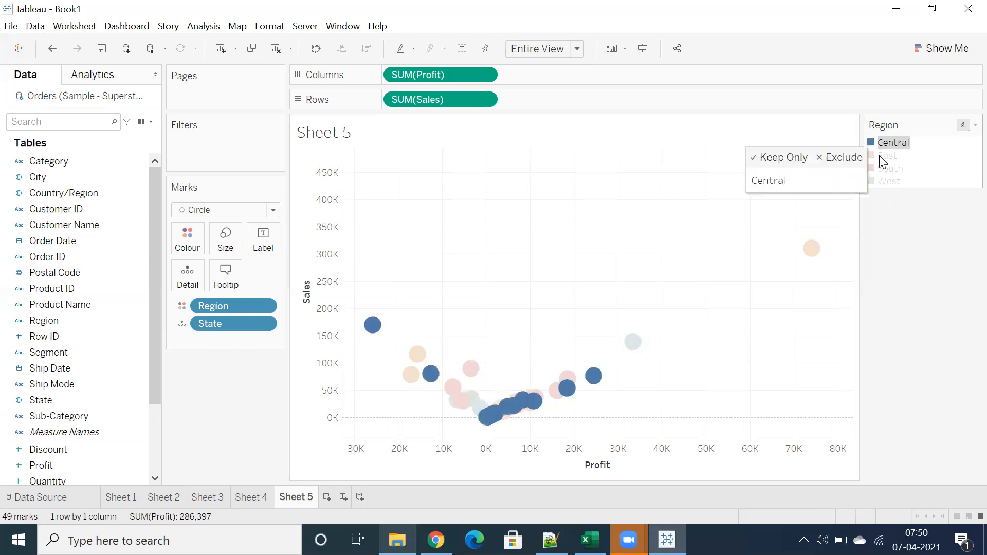
{"action": "left_click", "coordinate": [879, 156]}
{"action": "left_click", "coordinate": [880, 167]}
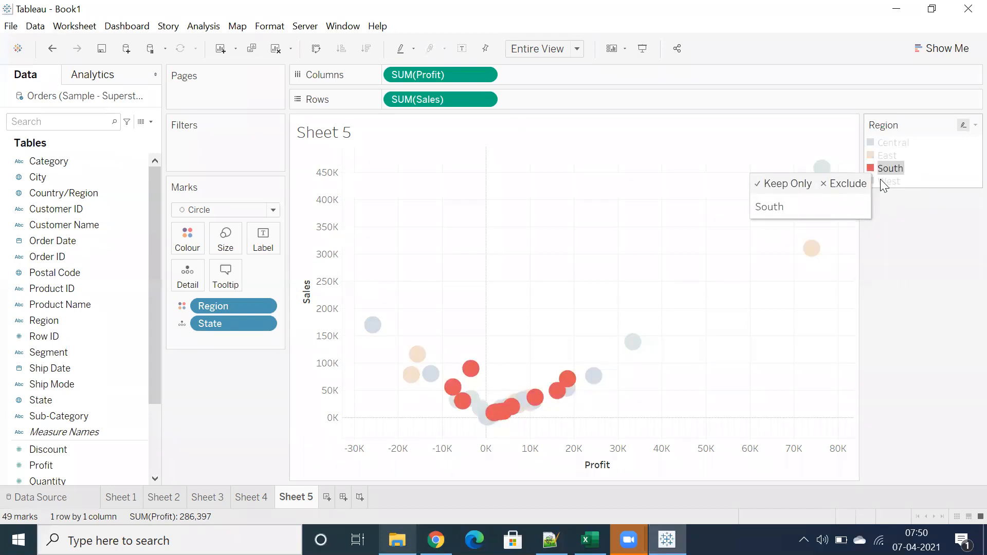
{"action": "left_click", "coordinate": [881, 182]}
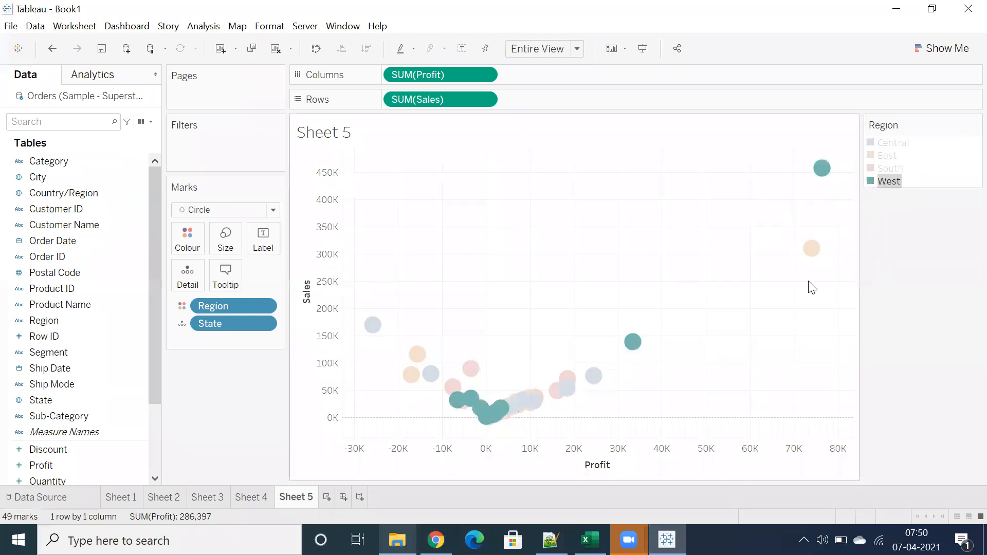
{"action": "left_click", "coordinate": [806, 300]}
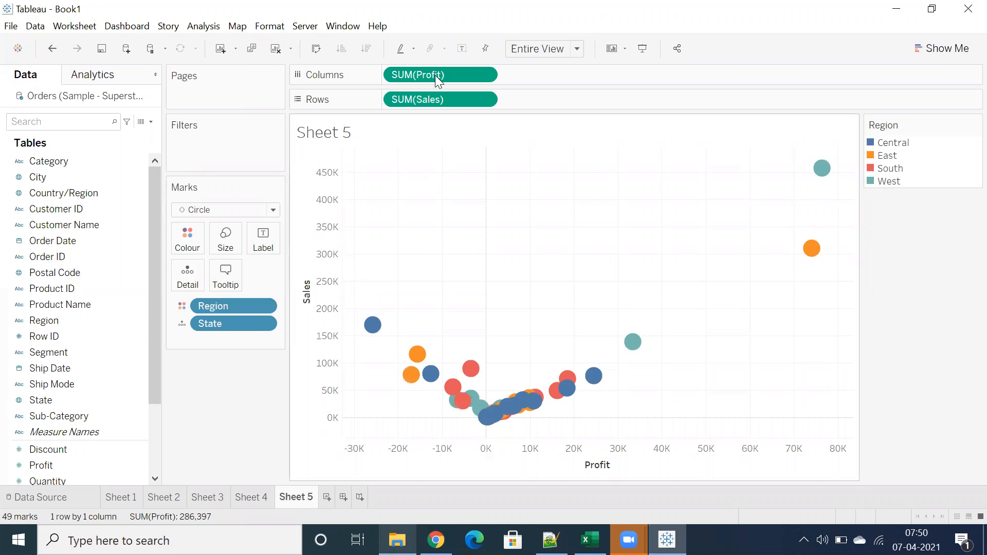
Add Sales to Size so the state circles scale by sales, and inspect the Texas and New York circles.
{"action": "left_click", "coordinate": [105, 449]}
{"action": "scroll", "coordinate": [98, 473], "scroll_direction": "down", "scroll_amount": 3}
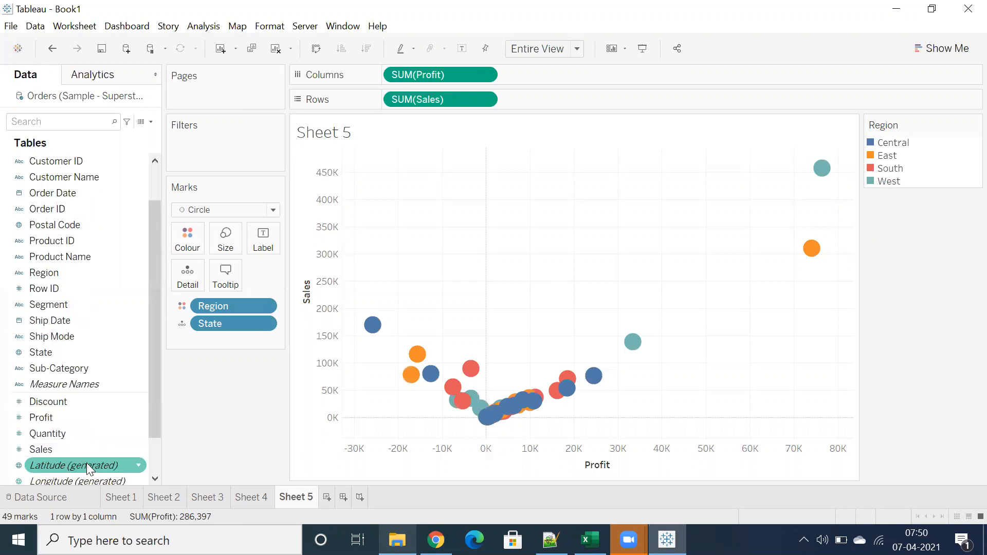
{"action": "left_click_drag", "start_coordinate": [82, 448], "coordinate": [223, 244]}
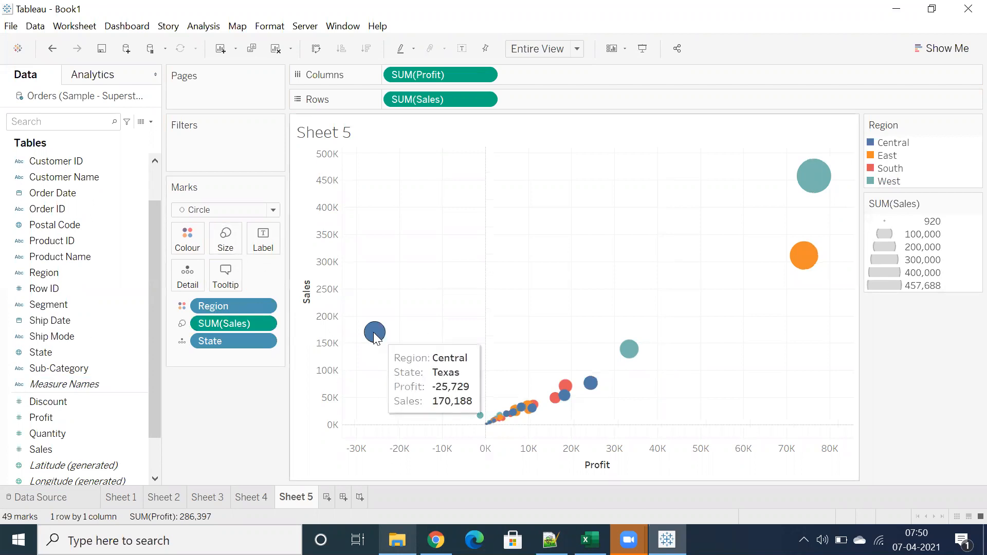
{"action": "mouse_move", "coordinate": [805, 265]}
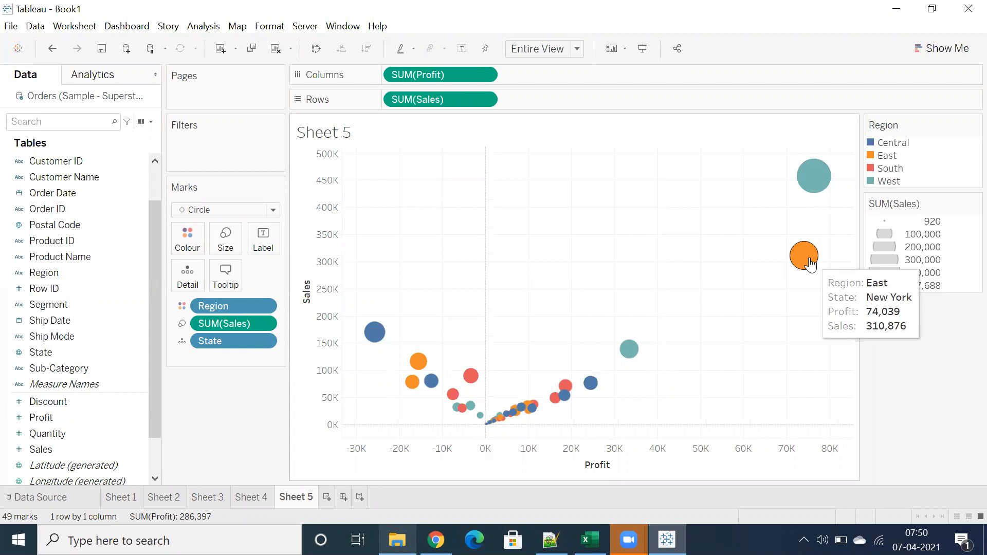
{"action": "mouse_move", "coordinate": [370, 348]}
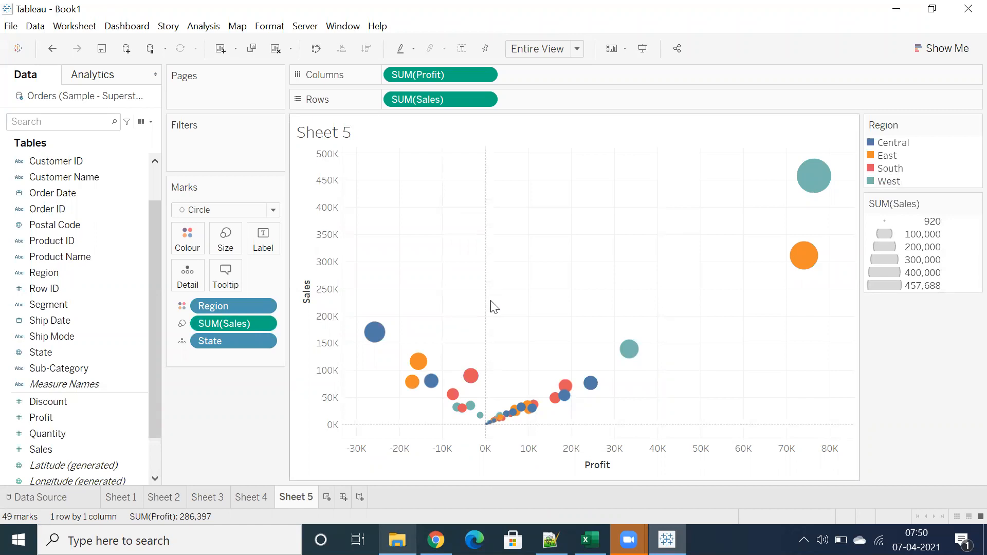
Highlight the sized circles of Central, South and West in turn, return to Central, and clear the highlight.
{"action": "left_click", "coordinate": [885, 142]}
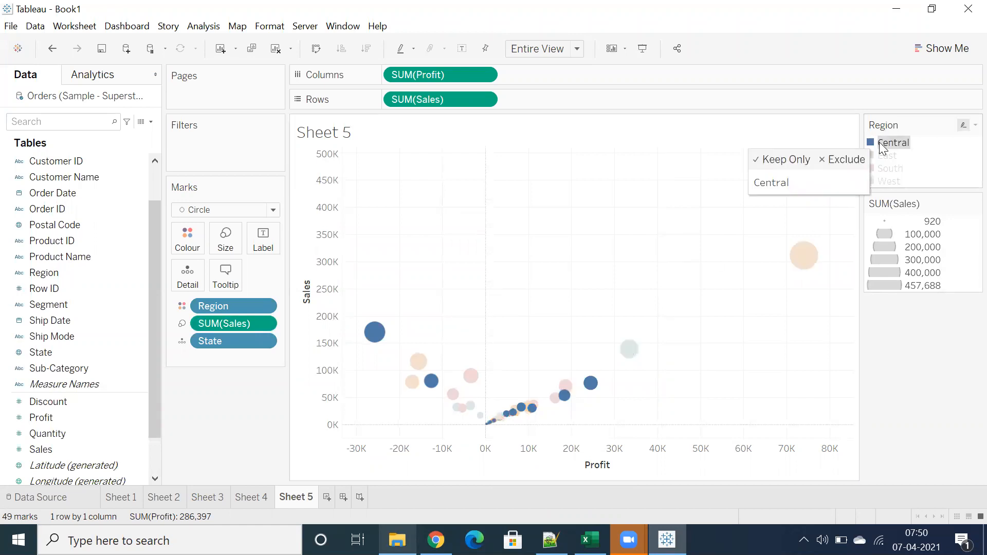
{"action": "left_click", "coordinate": [889, 168]}
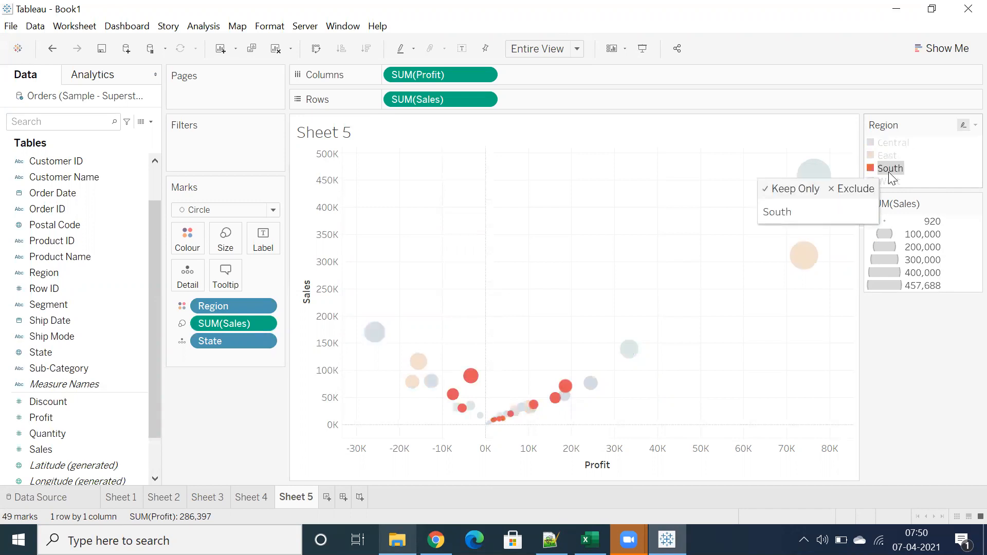
{"action": "left_click", "coordinate": [888, 181]}
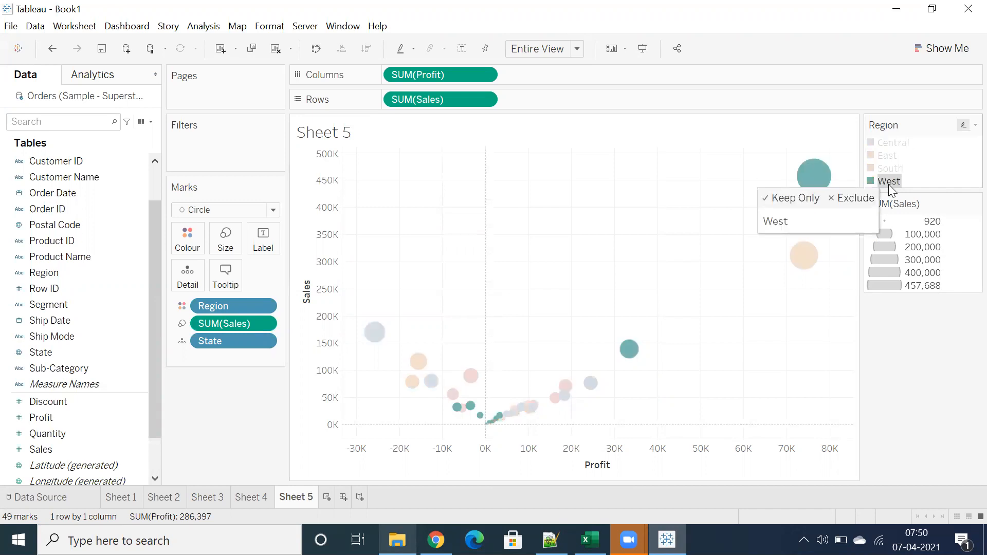
{"action": "left_click", "coordinate": [886, 145]}
{"action": "left_click", "coordinate": [603, 249]}
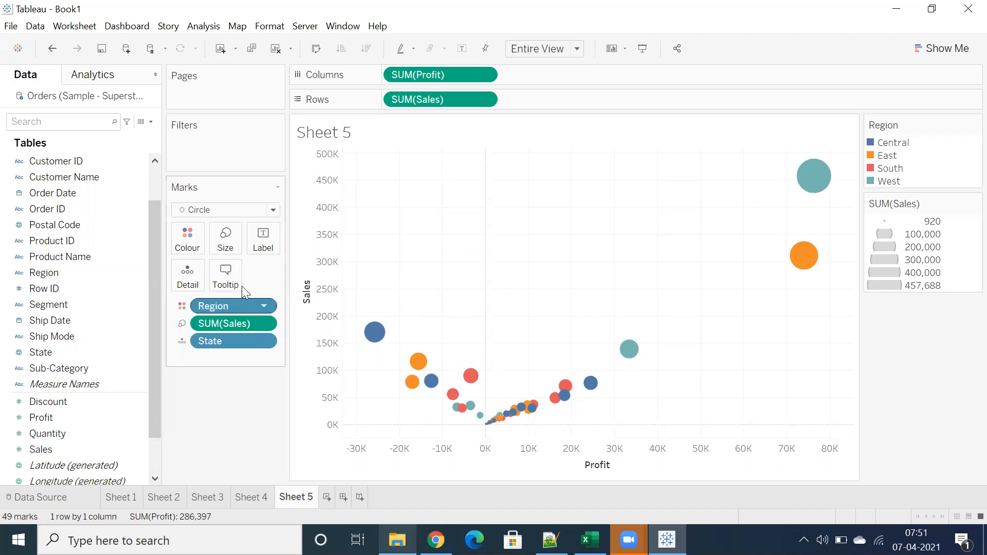
Review the tooltip definition without changing it and compare it with the tooltips of individual circles.
{"action": "left_click", "coordinate": [226, 278]}
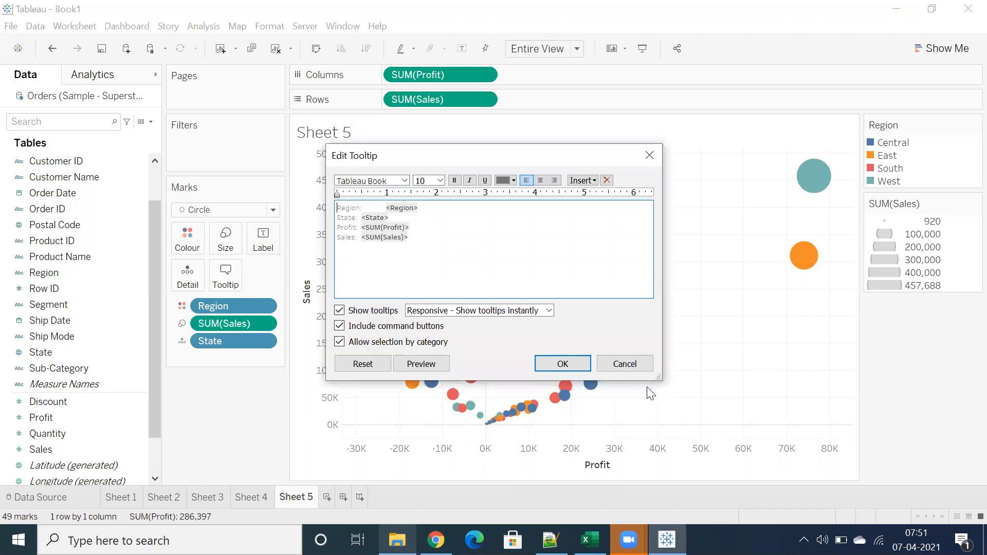
{"action": "left_click", "coordinate": [639, 365]}
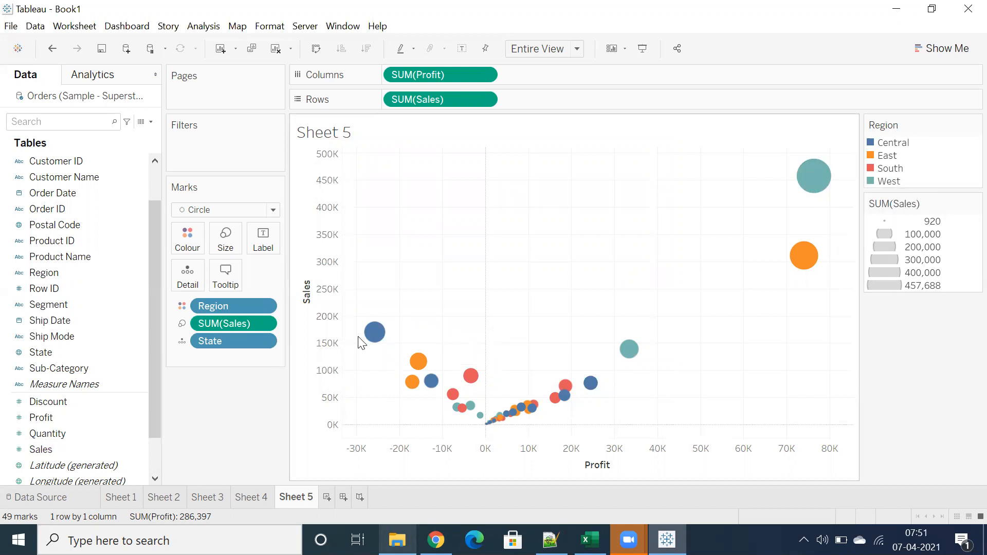
{"action": "mouse_move", "coordinate": [379, 326]}
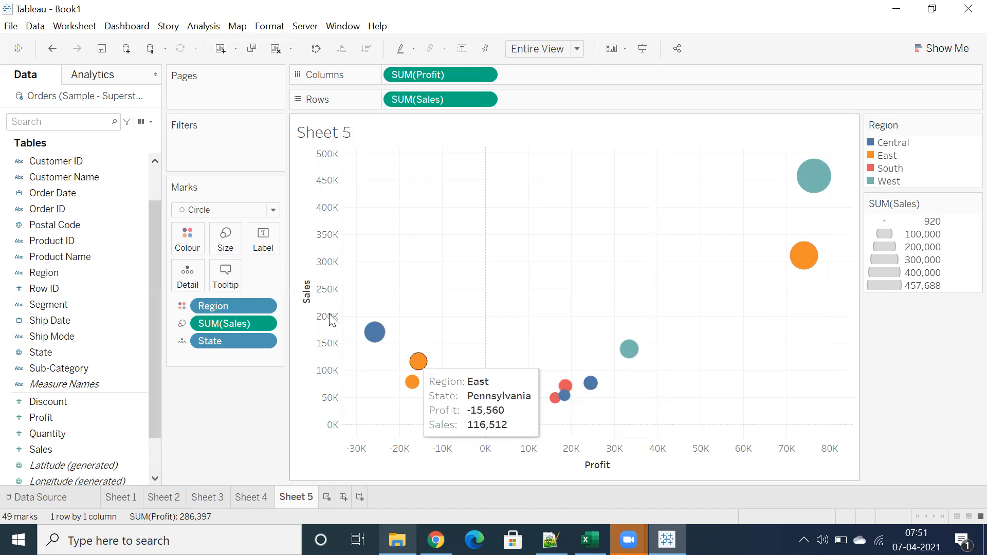
Format the State field in the tooltip as 16 pt red text, keeping Show tooltips enabled, and apply it.
{"action": "left_click", "coordinate": [224, 282]}
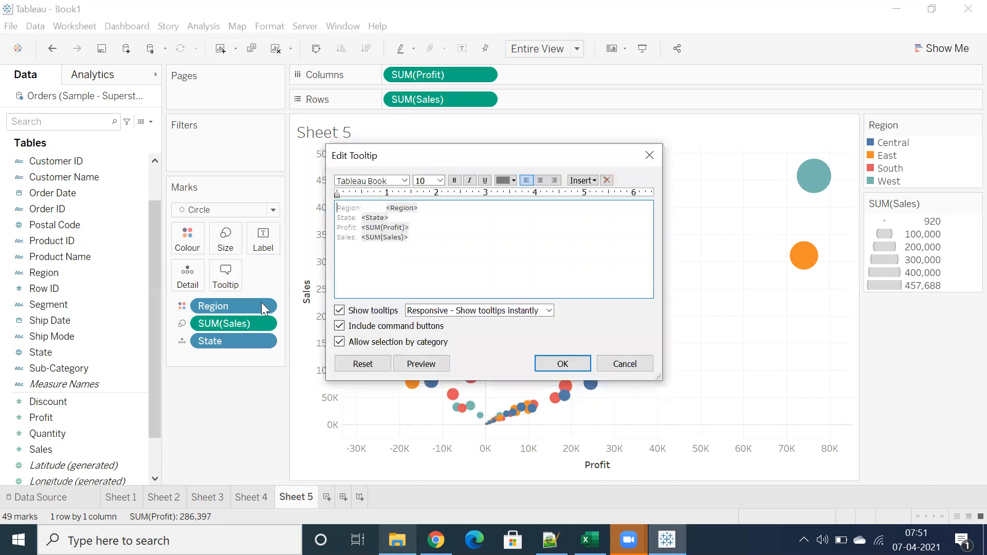
{"action": "left_click", "coordinate": [340, 311]}
{"action": "left_click", "coordinate": [340, 311]}
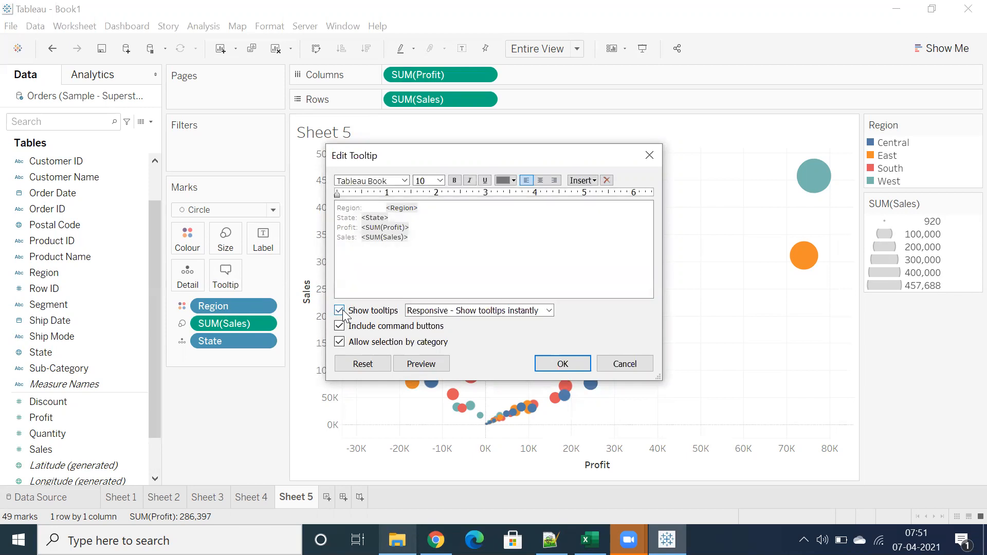
{"action": "left_click_drag", "start_coordinate": [389, 219], "coordinate": [360, 222]}
{"action": "left_click", "coordinate": [361, 222]}
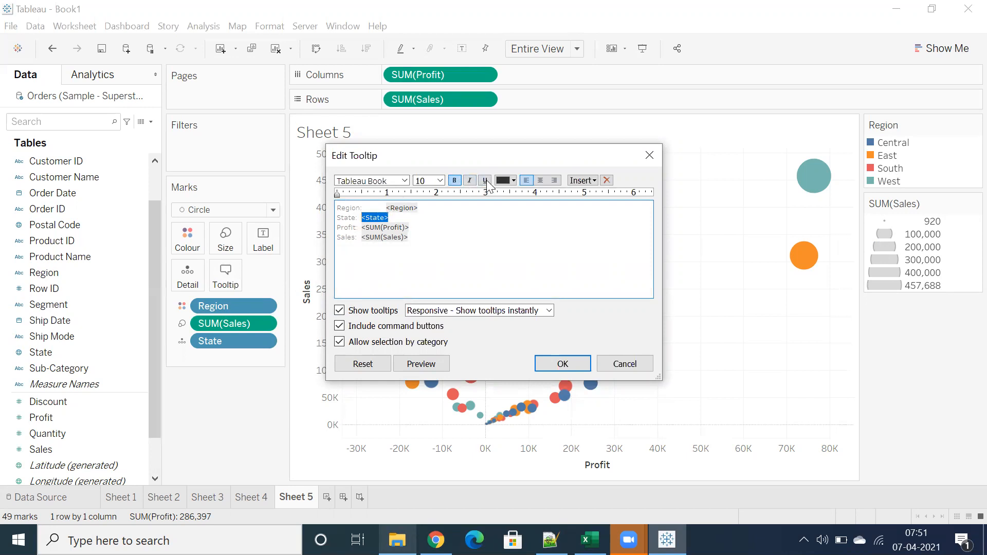
{"action": "left_click", "coordinate": [441, 181]}
{"action": "left_click", "coordinate": [428, 259]}
{"action": "left_click", "coordinate": [510, 185]}
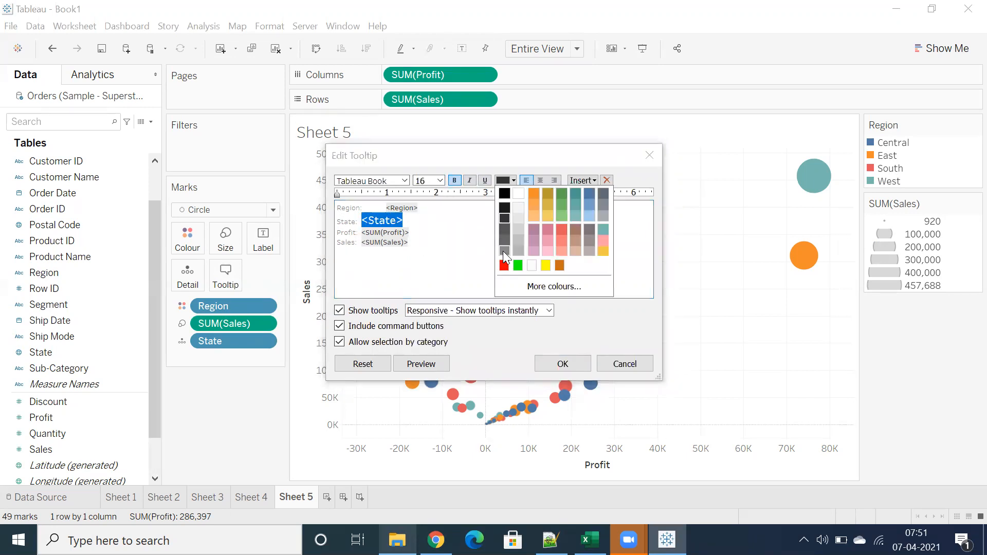
{"action": "left_click", "coordinate": [504, 266]}
{"action": "left_click", "coordinate": [561, 363]}
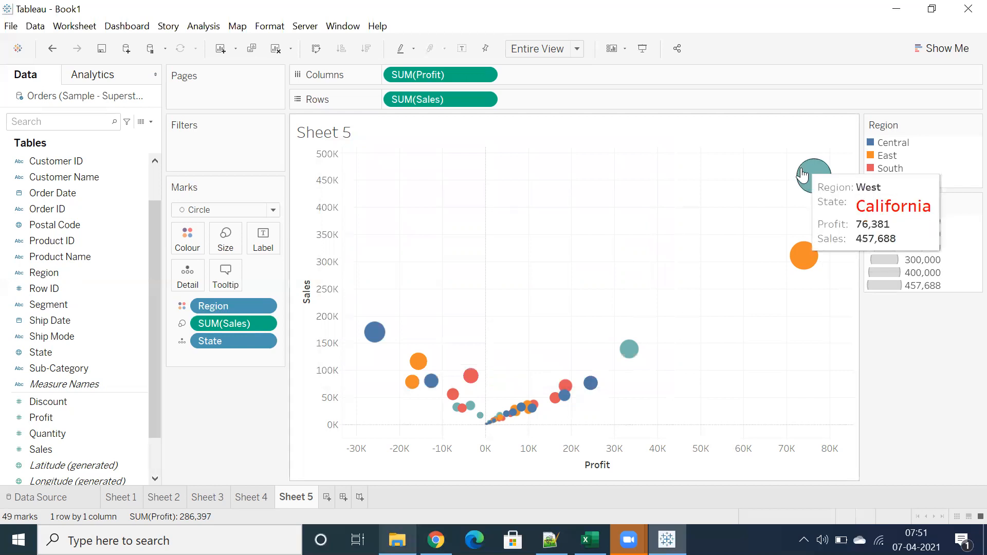
Examine the reformatted tooltips on several state circles, including New York, Washington, Michigan, Ohio and Texas.
{"action": "mouse_move", "coordinate": [812, 265]}
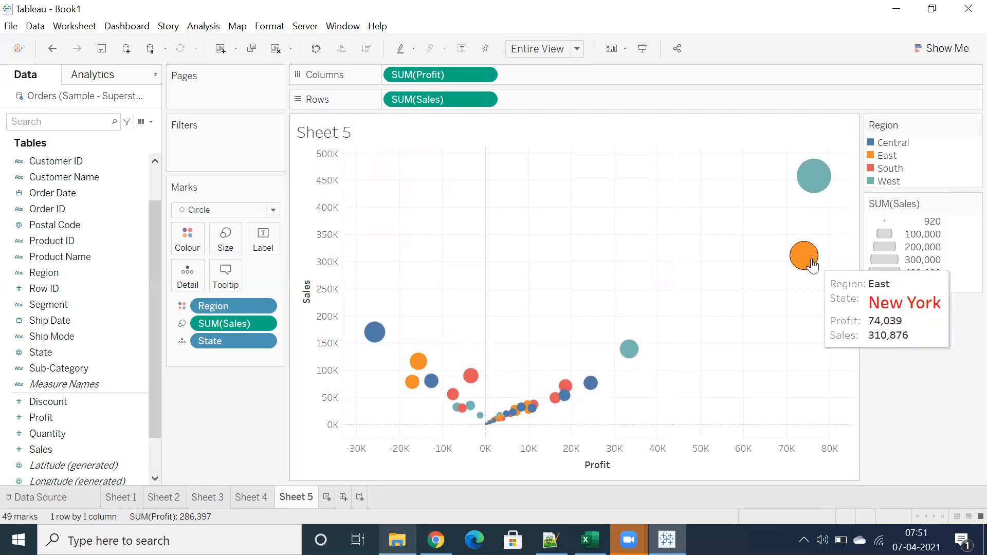
{"action": "mouse_move", "coordinate": [626, 357]}
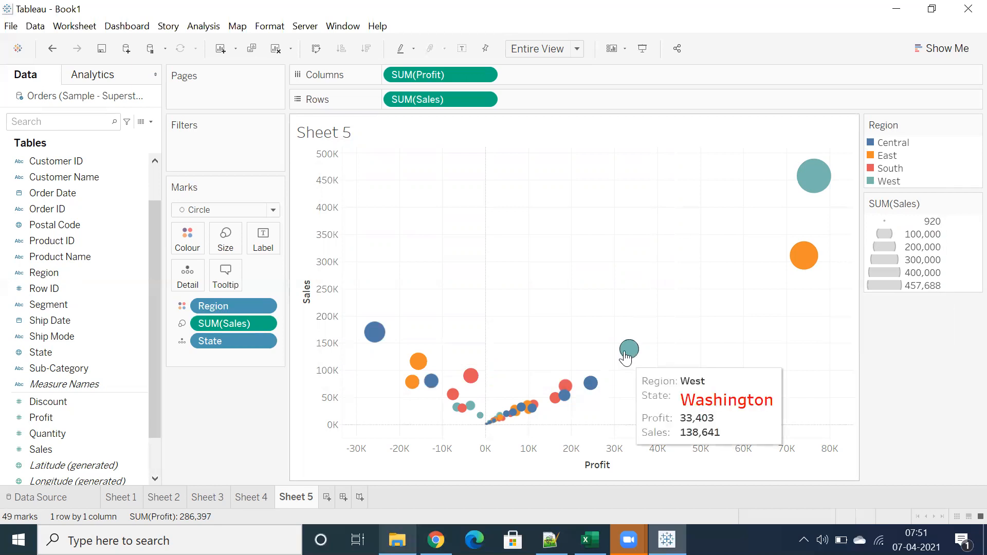
{"action": "mouse_move", "coordinate": [590, 385]}
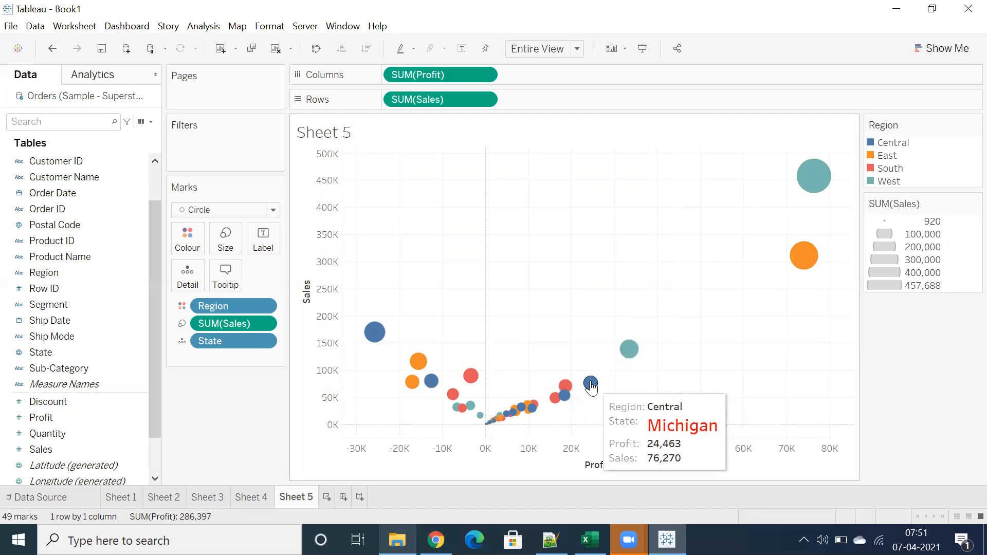
{"action": "mouse_move", "coordinate": [458, 394]}
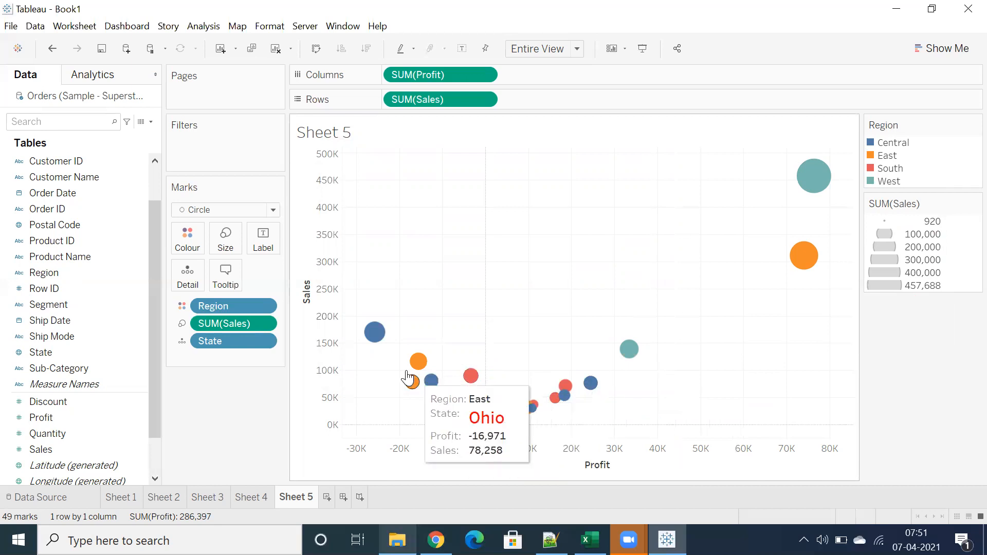
{"action": "mouse_move", "coordinate": [415, 366]}
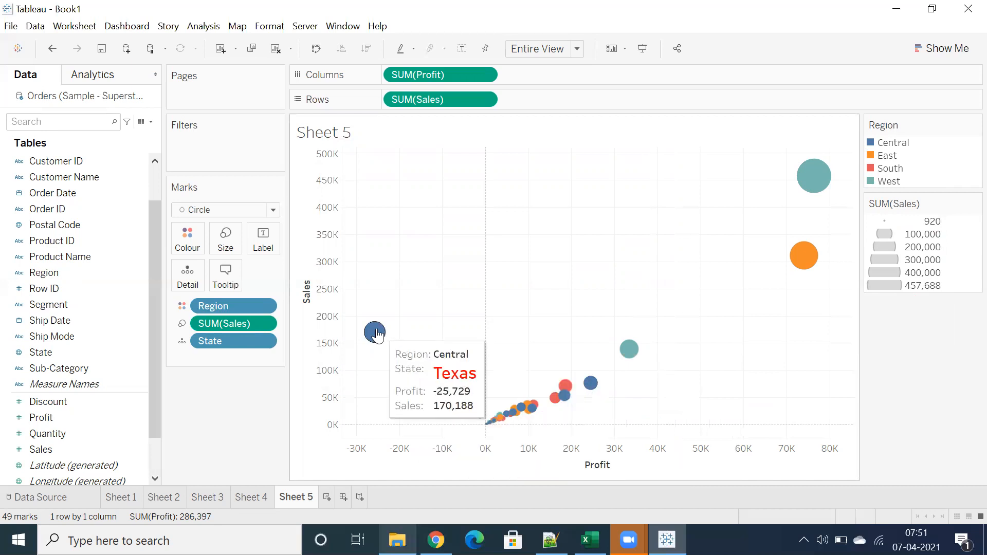
{"action": "mouse_move", "coordinate": [431, 382]}
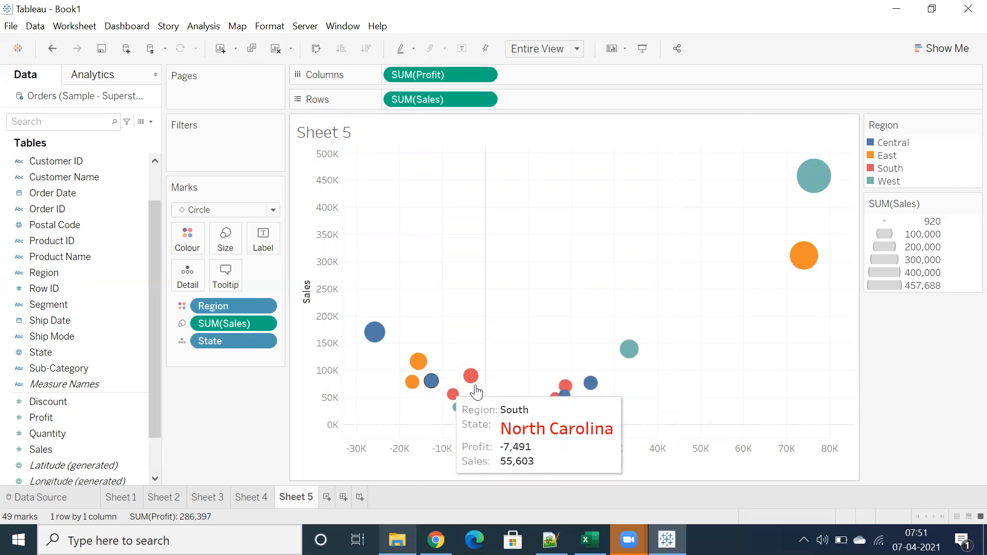
{"action": "mouse_move", "coordinate": [817, 172]}
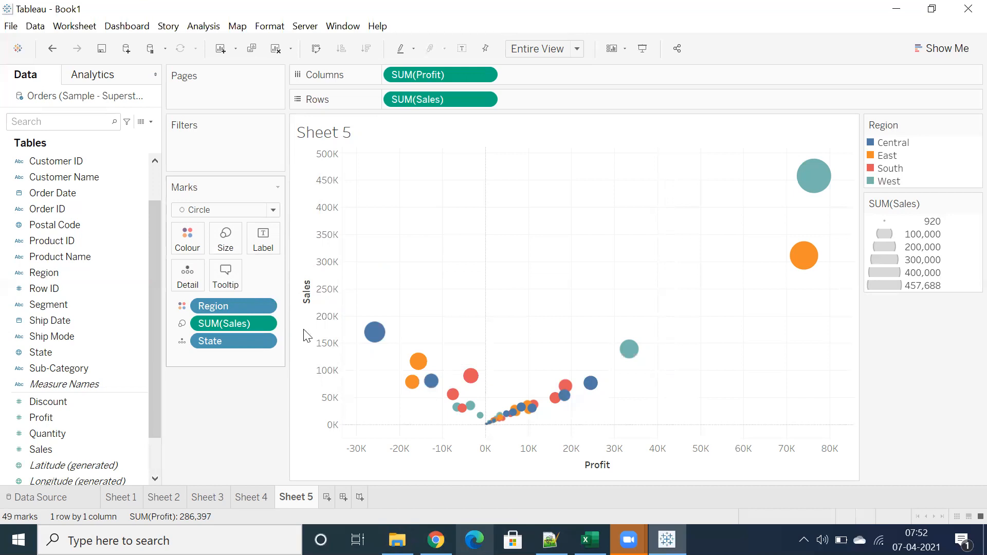
Create a new worksheet with a text table of Sales by Category, placing Category on Rows.
{"action": "left_click", "coordinate": [327, 498]}
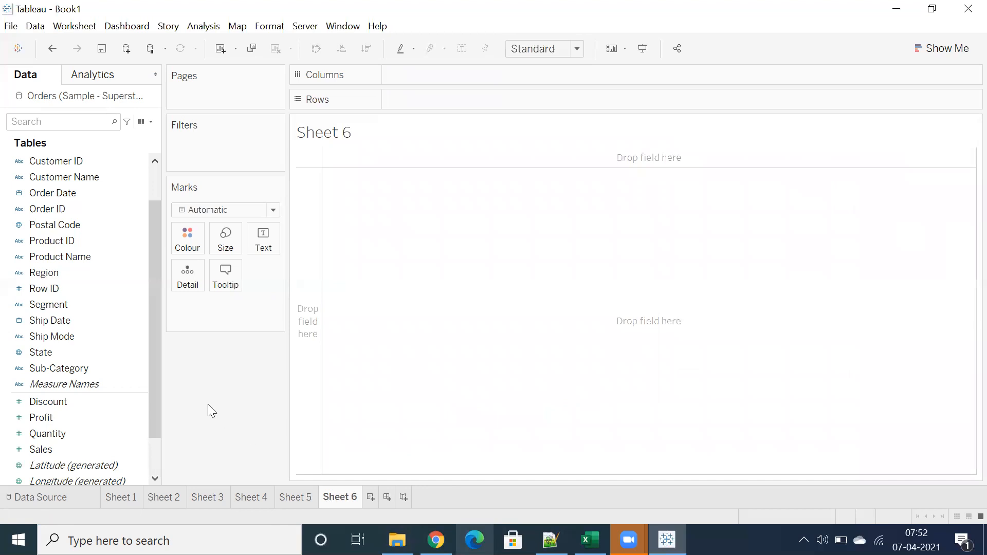
{"action": "scroll", "coordinate": [52, 283], "scroll_direction": "up", "scroll_amount": 2}
{"action": "left_click", "coordinate": [78, 161]}
{"action": "double_click", "coordinate": [78, 161]}
{"action": "scroll", "coordinate": [66, 335], "scroll_direction": "down", "scroll_amount": 3}
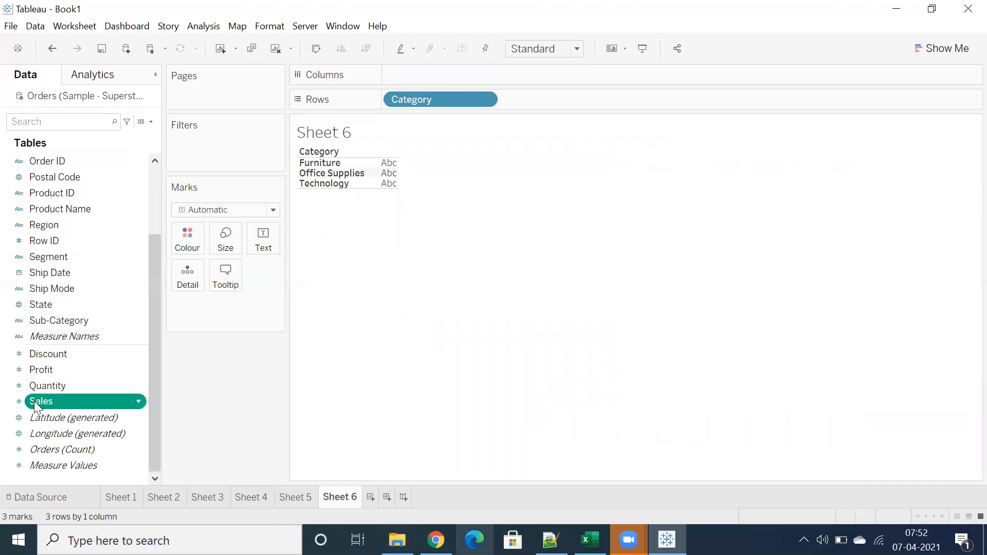
{"action": "double_click", "coordinate": [34, 402]}
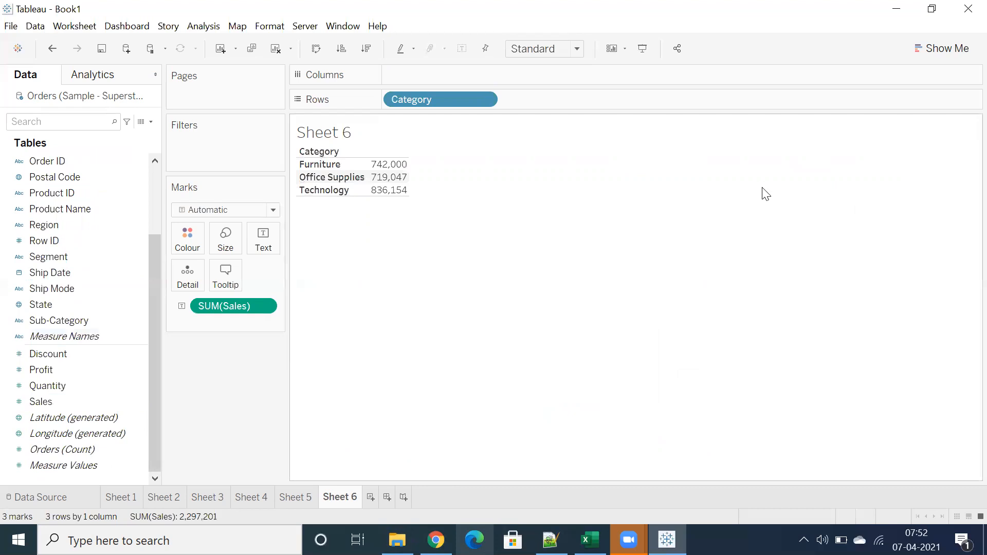
Convert the Sales by Category table to a pie chart and fit it to Entire View.
{"action": "left_click", "coordinate": [943, 48]}
{"action": "left_click", "coordinate": [951, 128]}
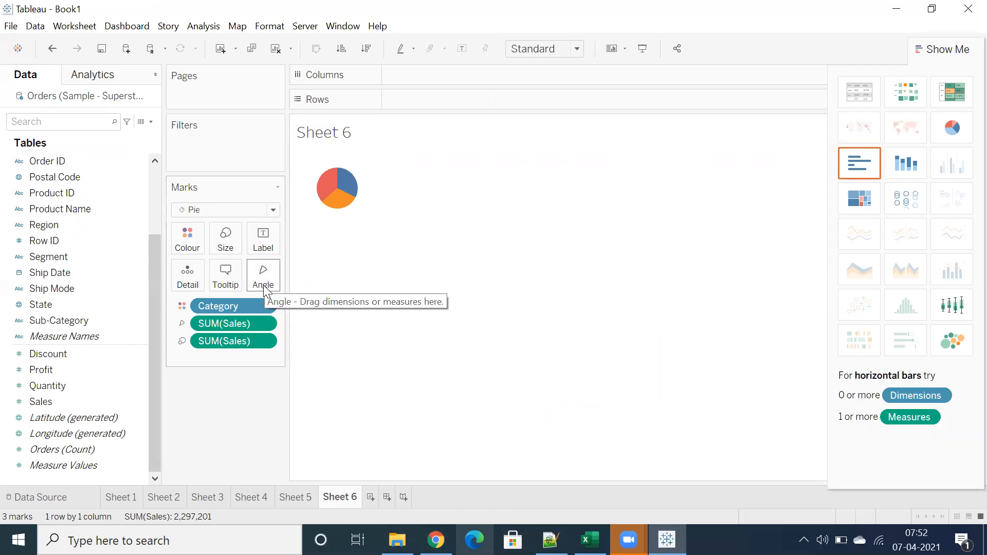
{"action": "mouse_move", "coordinate": [345, 189]}
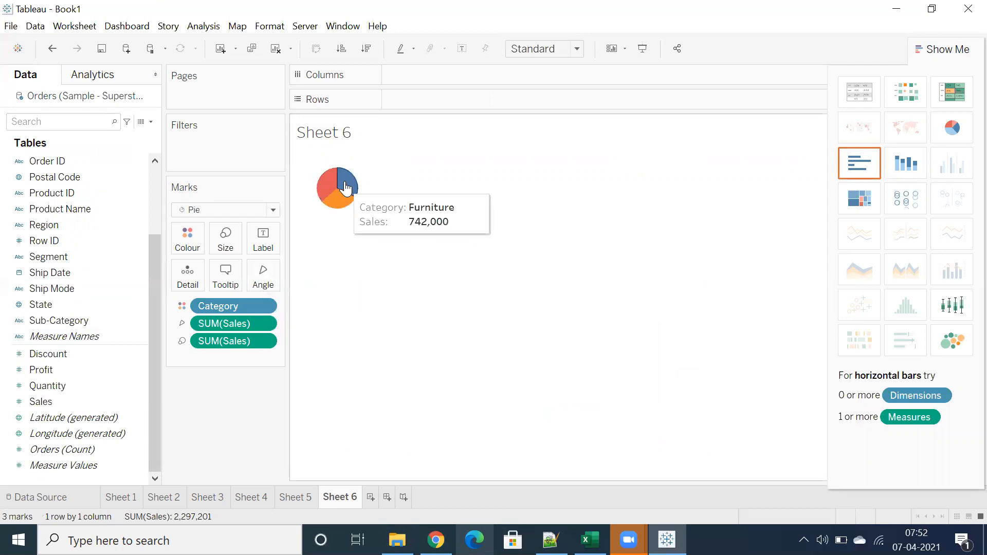
{"action": "left_click", "coordinate": [545, 49]}
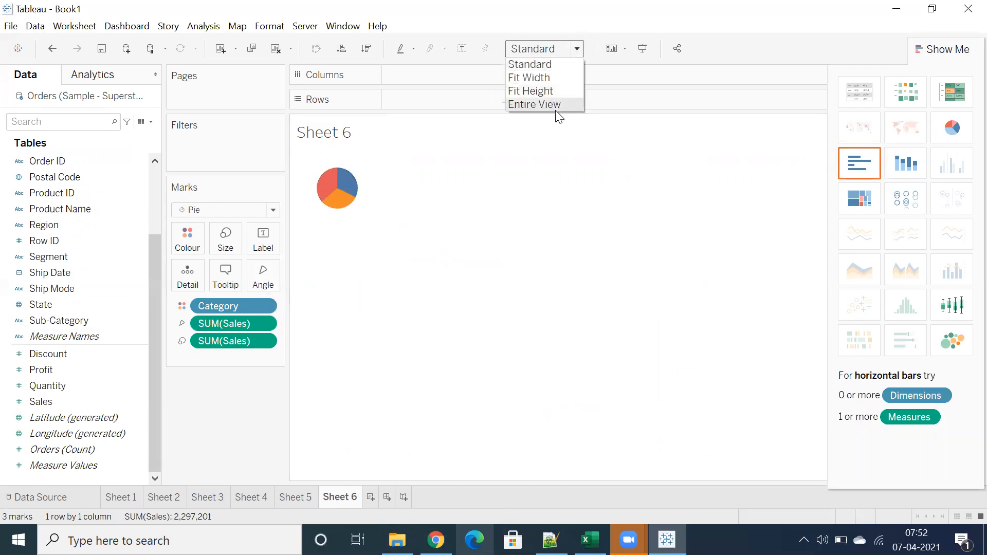
{"action": "left_click", "coordinate": [535, 104]}
{"action": "mouse_move", "coordinate": [538, 350]}
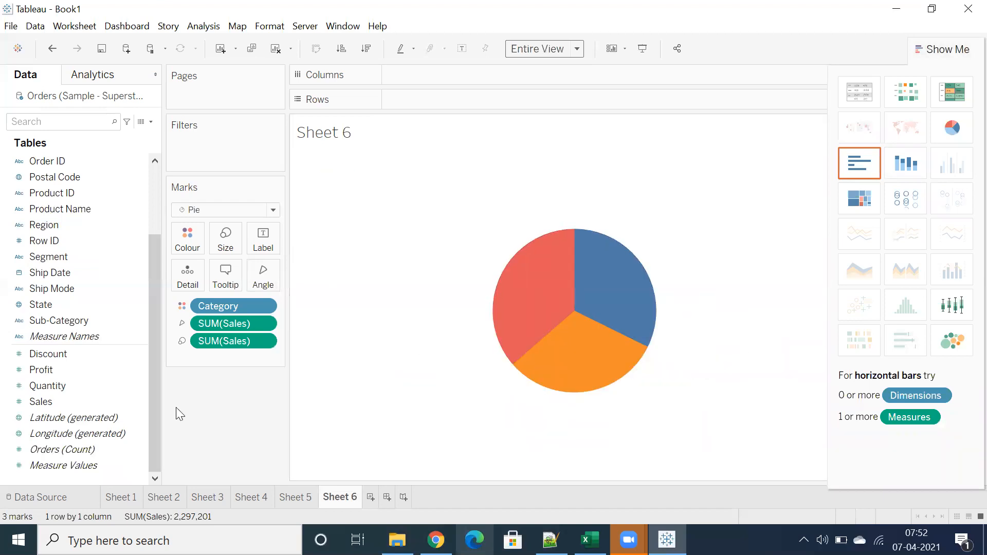
Replace Sales with Profit on the pie chart's Angle and inspect the resulting slices.
{"action": "left_click", "coordinate": [97, 370]}
{"action": "left_click_drag", "start_coordinate": [90, 375], "coordinate": [271, 290]}
{"action": "mouse_move", "coordinate": [529, 329]}
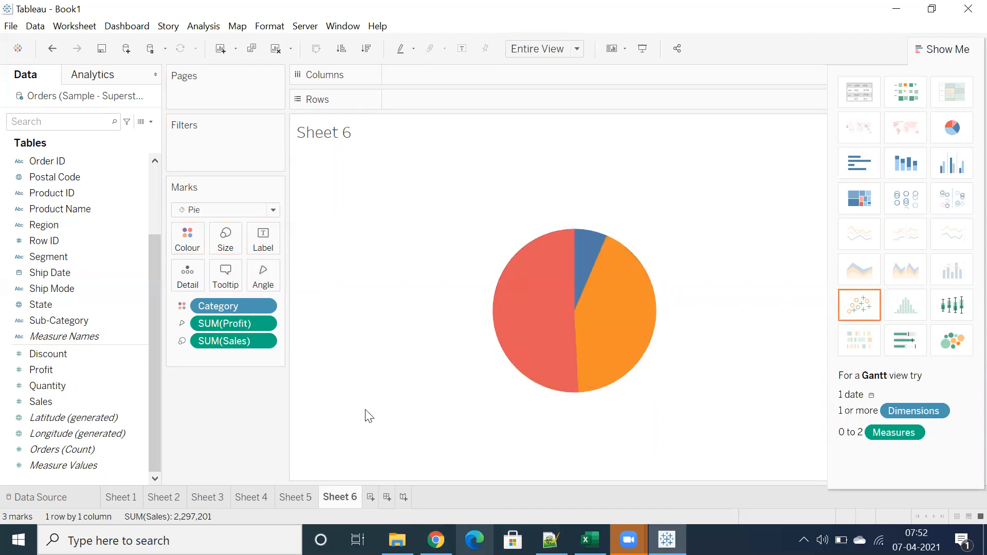
Highlight Technology through the Category legend, inspect its slice's tooltip on the pie chart, and clear the highlight.
{"action": "left_click", "coordinate": [936, 48]}
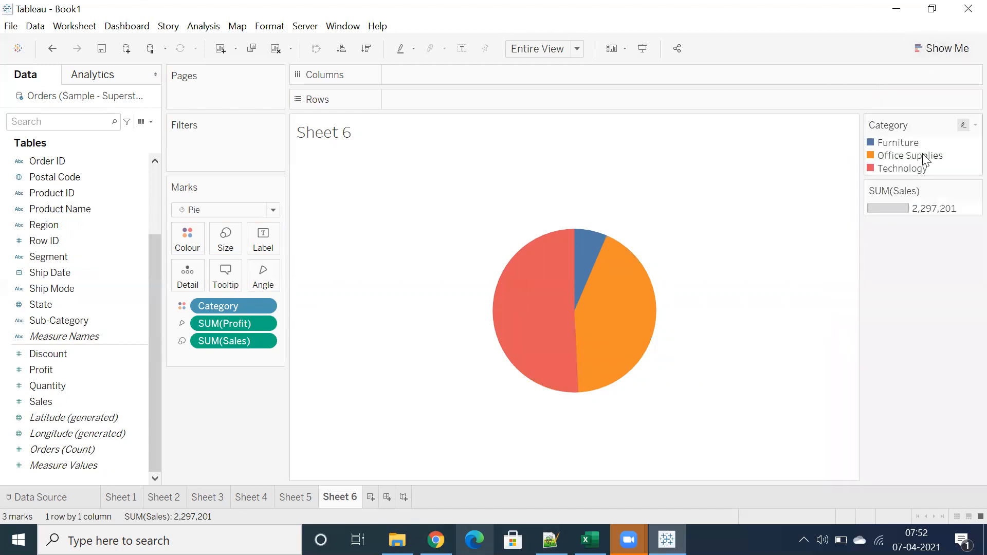
{"action": "left_click", "coordinate": [900, 167]}
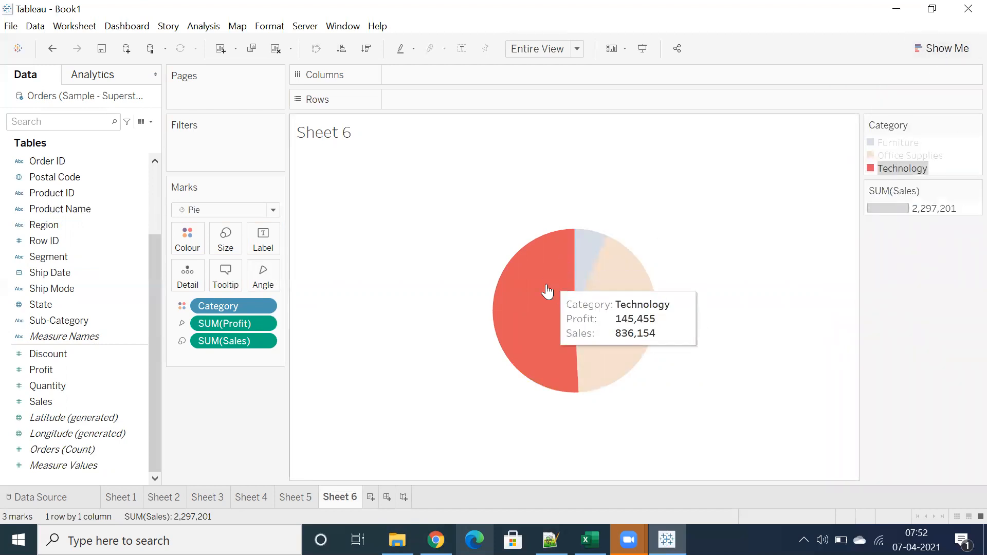
{"action": "left_click", "coordinate": [603, 419]}
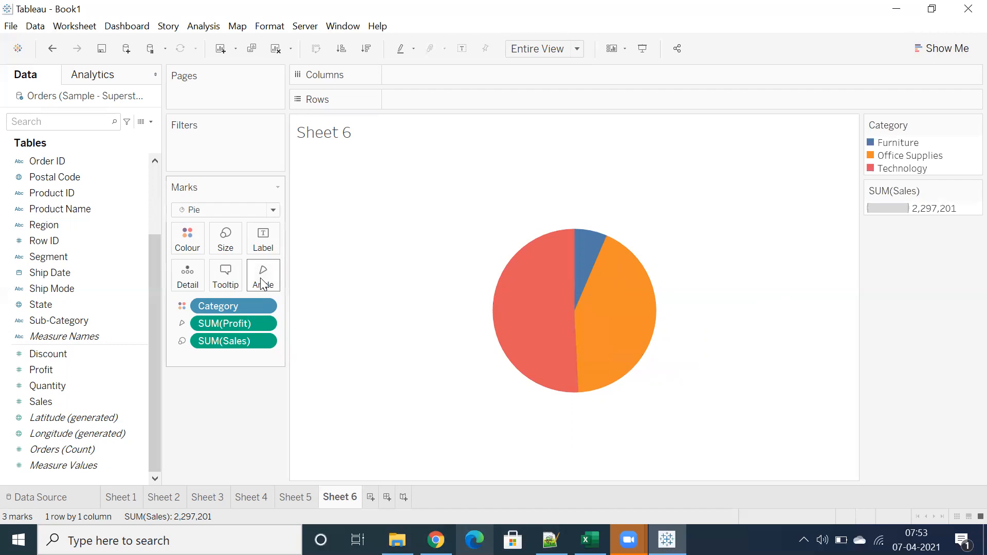
Change the mark type from Pie to Line and add Order Date by year to Columns.
{"action": "left_click", "coordinate": [255, 211]}
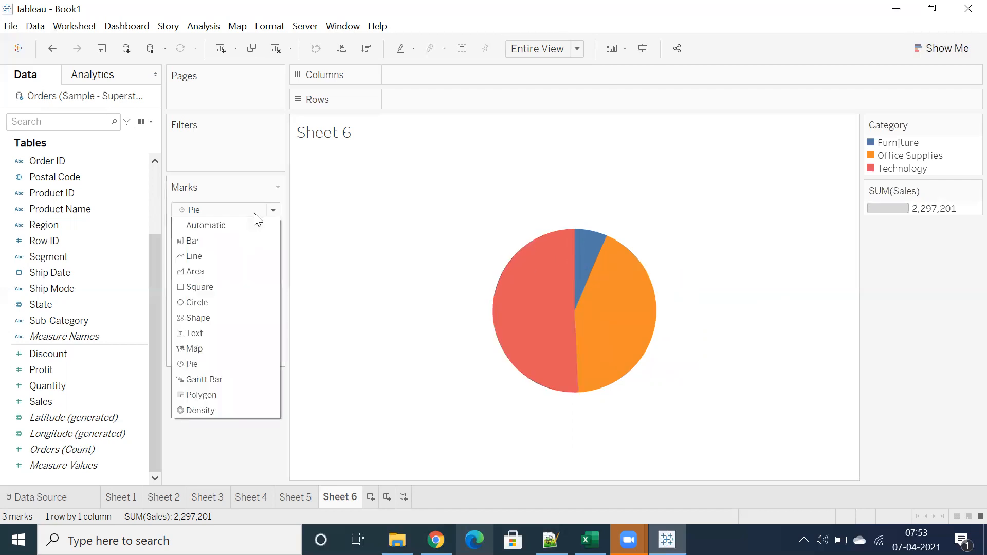
{"action": "left_click", "coordinate": [229, 256]}
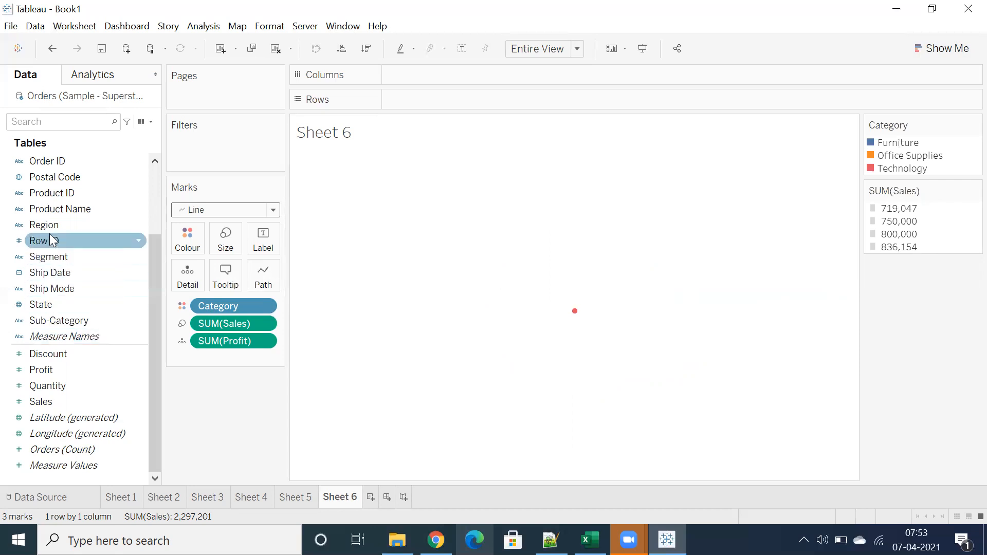
{"action": "scroll", "coordinate": [55, 194], "scroll_direction": "up", "scroll_amount": 3}
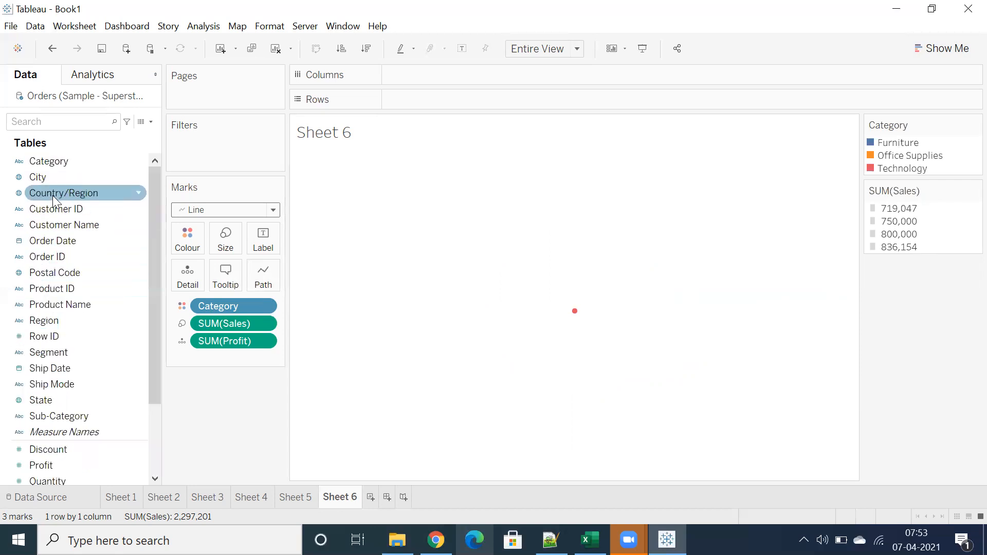
{"action": "left_click", "coordinate": [54, 240]}
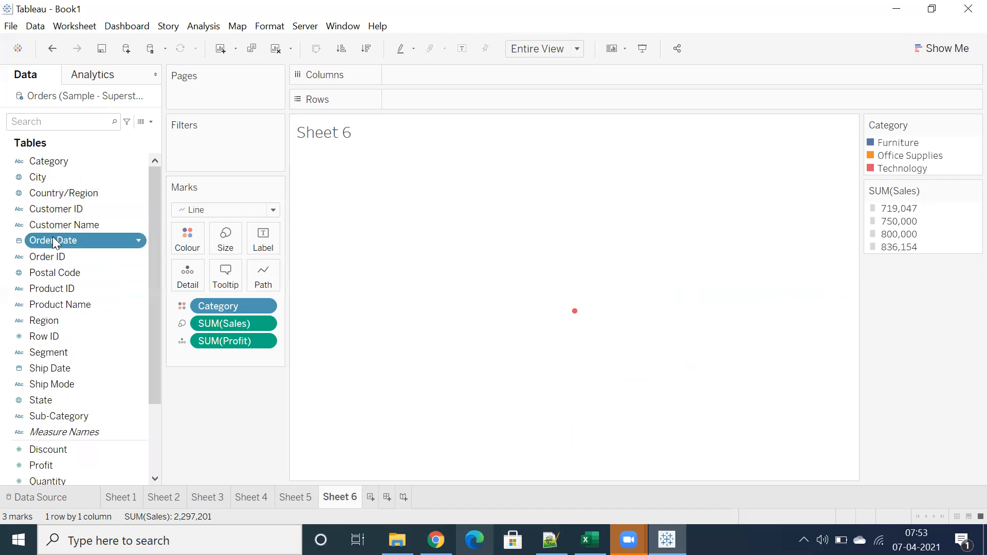
{"action": "double_click", "coordinate": [54, 241]}
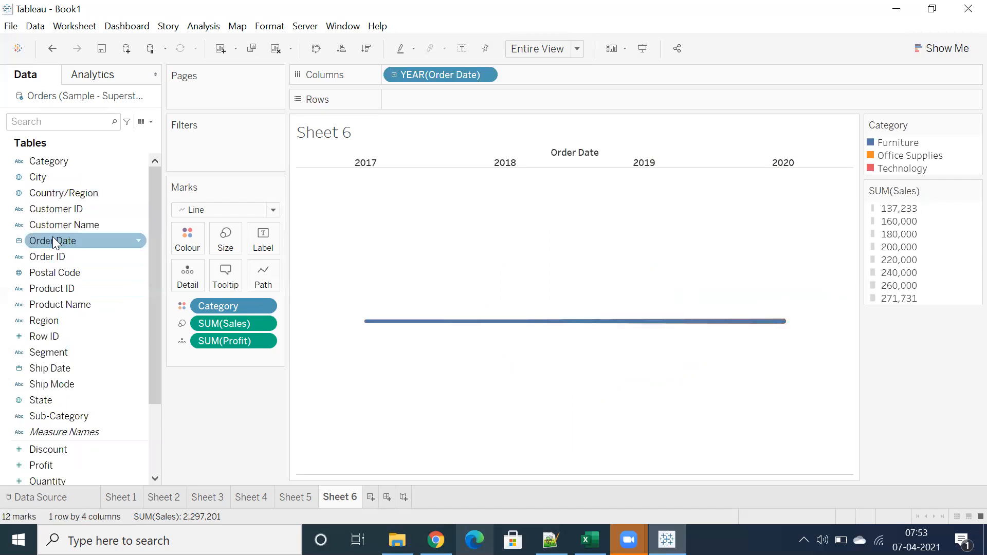
{"action": "left_click", "coordinate": [354, 350]}
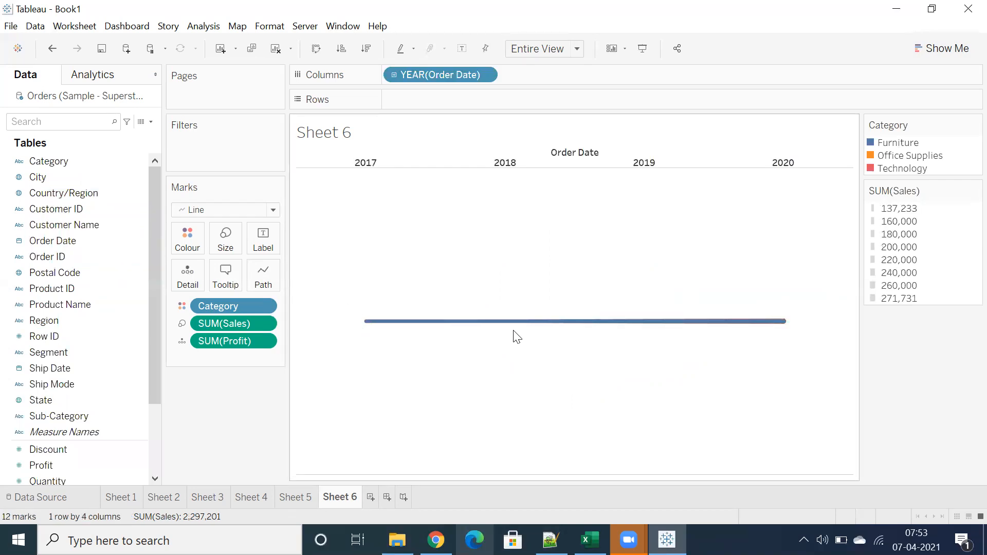
{"action": "mouse_move", "coordinate": [514, 334]}
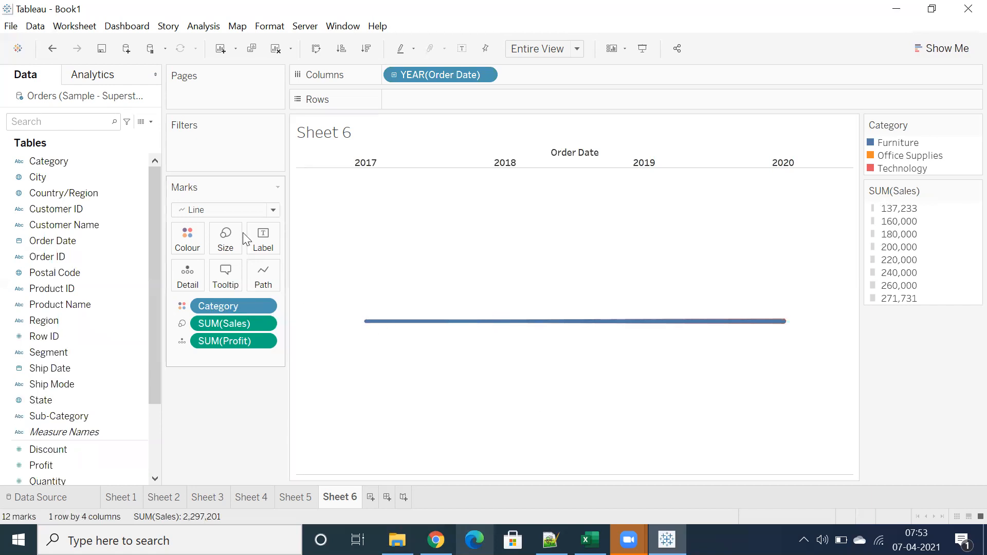
Set the line type on Path to the stepped line.
{"action": "left_click", "coordinate": [267, 273]}
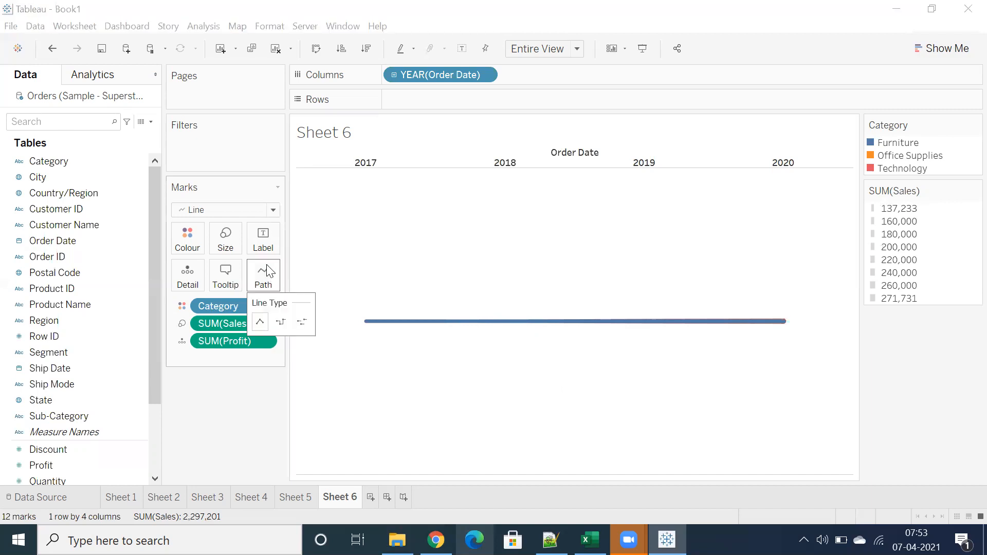
{"action": "left_click", "coordinate": [282, 322]}
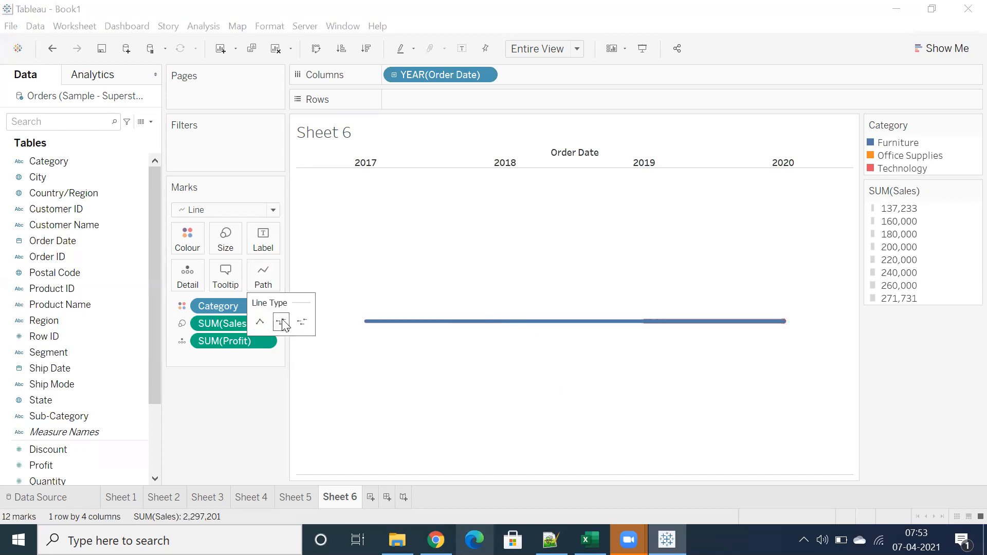
{"action": "left_click", "coordinate": [222, 395]}
Switch the mark type to Pie and back to Line to compare the Angle and Path options.
{"action": "left_click", "coordinate": [239, 210]}
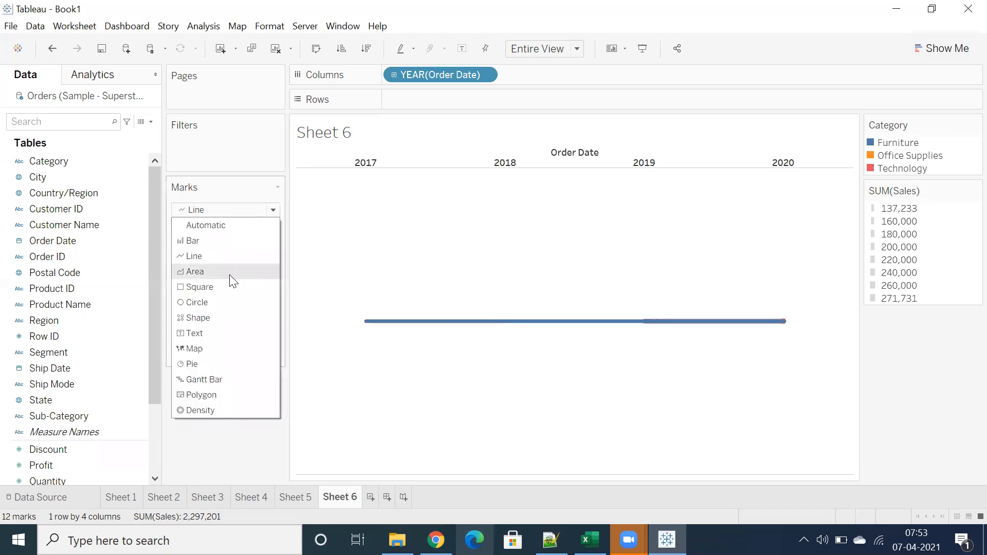
{"action": "left_click", "coordinate": [220, 365]}
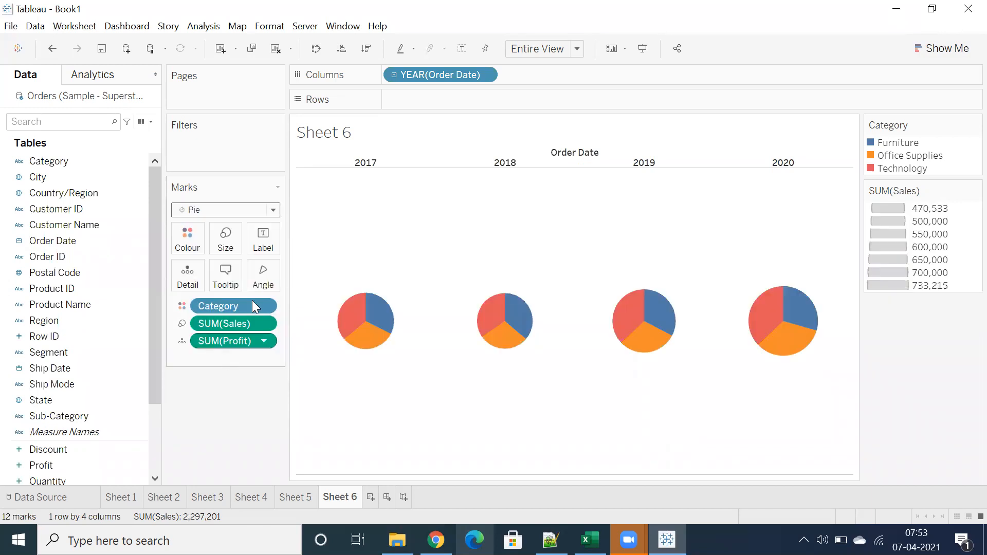
{"action": "left_click", "coordinate": [241, 210]}
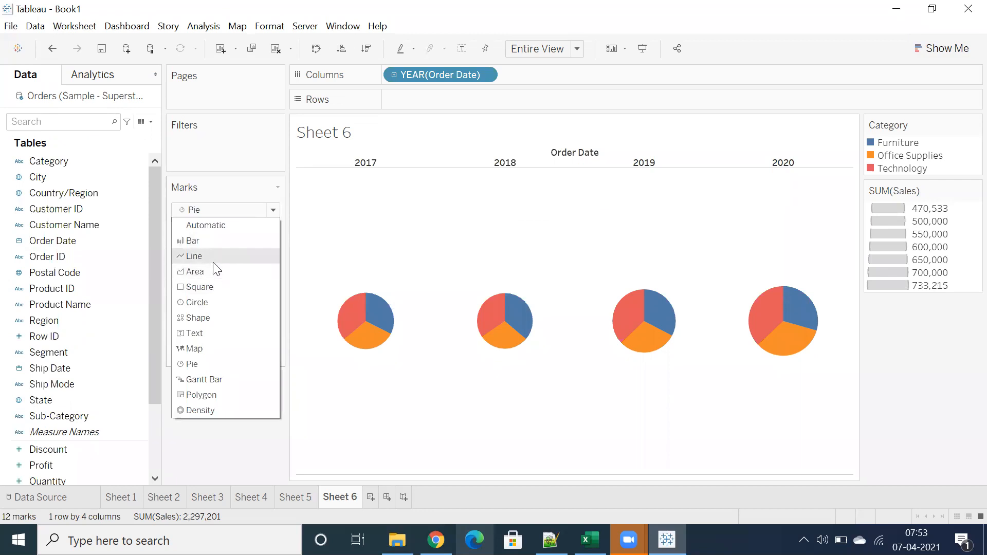
{"action": "left_click", "coordinate": [213, 261]}
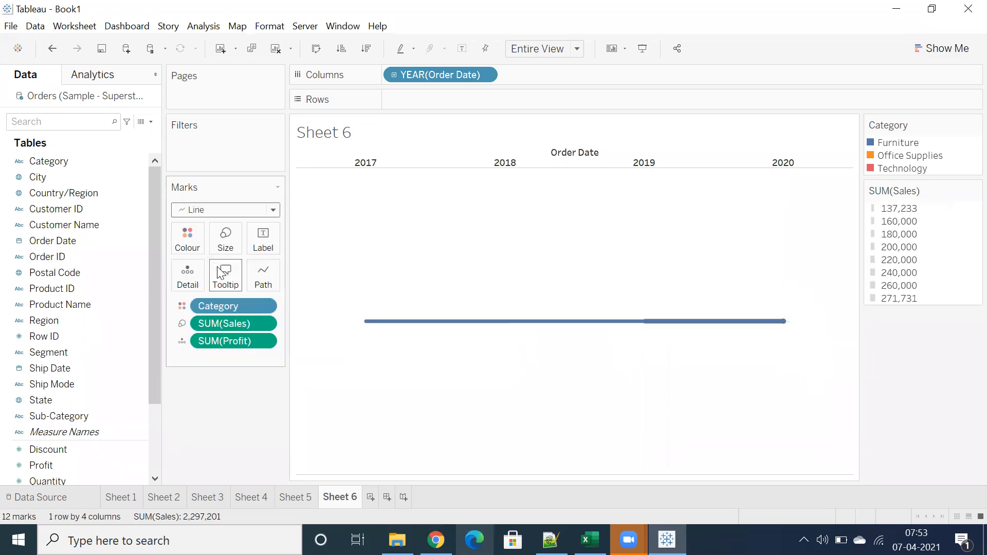
Change the mark type to Shape and review the available shapes and shape palettes without applying any.
{"action": "left_click", "coordinate": [259, 211]}
{"action": "left_click", "coordinate": [218, 322]}
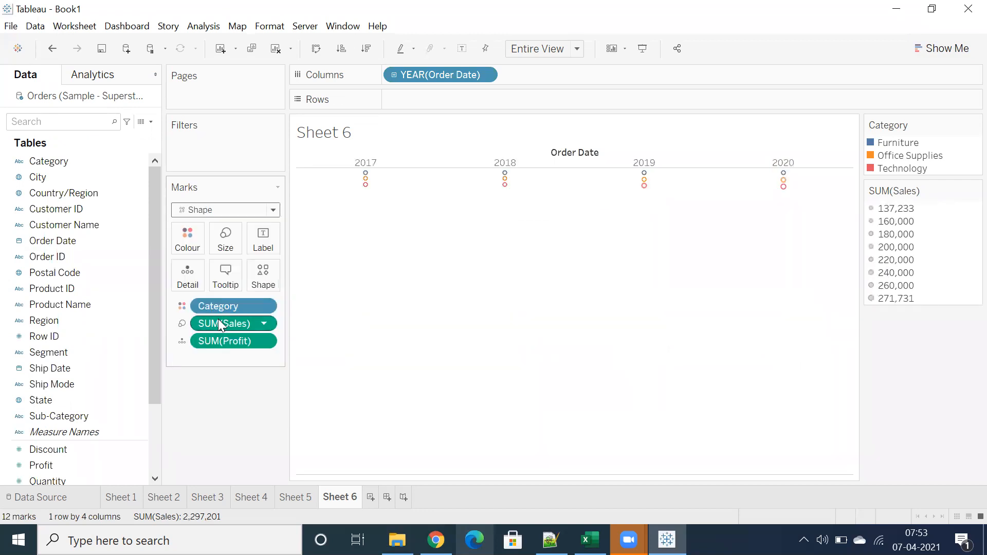
{"action": "left_click", "coordinate": [255, 278]}
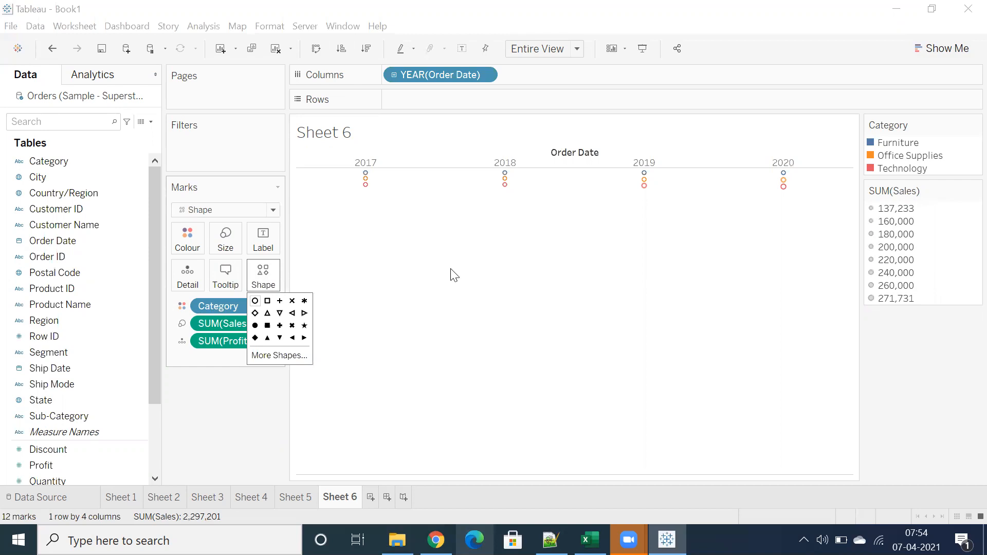
{"action": "left_click", "coordinate": [282, 356]}
{"action": "left_click", "coordinate": [532, 194]}
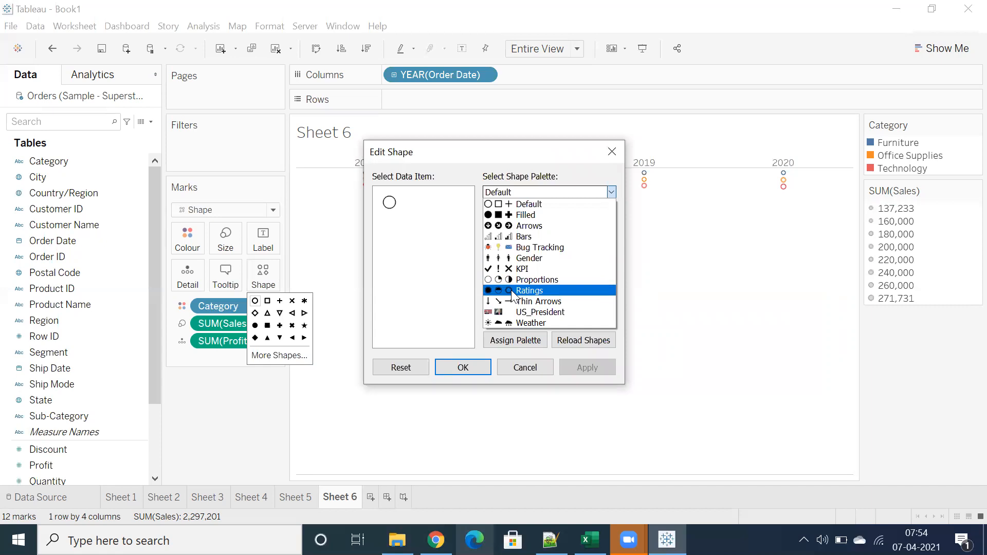
{"action": "left_click", "coordinate": [525, 368]}
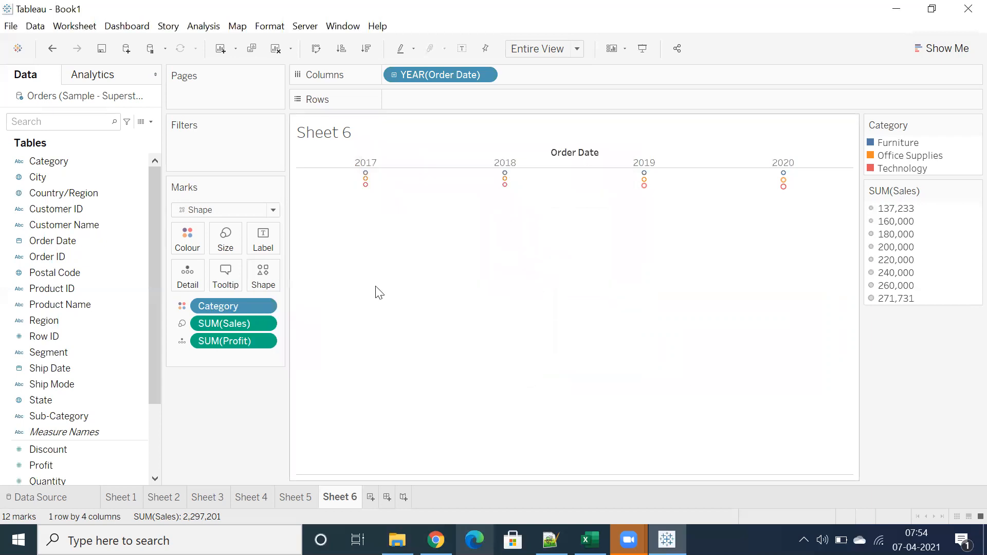
{"action": "left_click", "coordinate": [262, 279]}
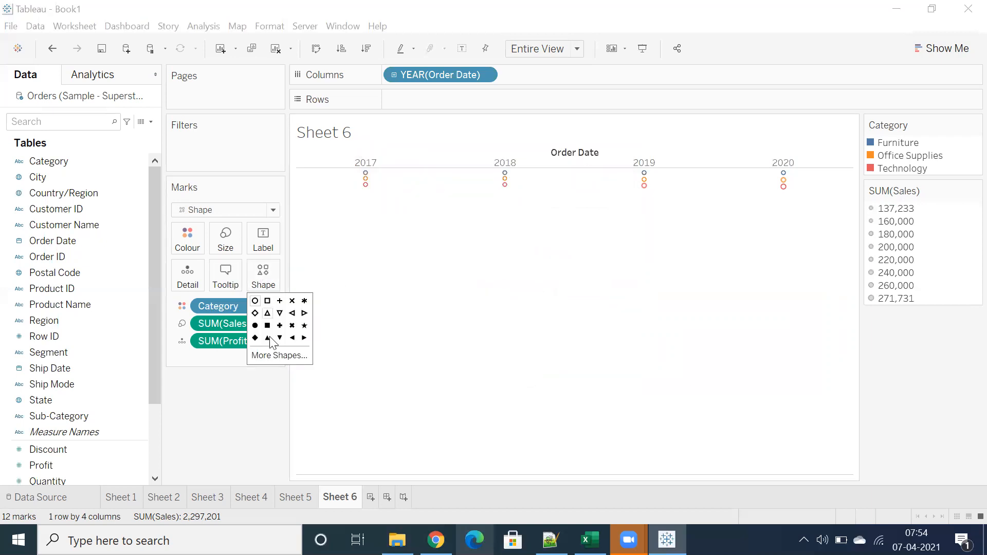
{"action": "left_click", "coordinate": [238, 389]}
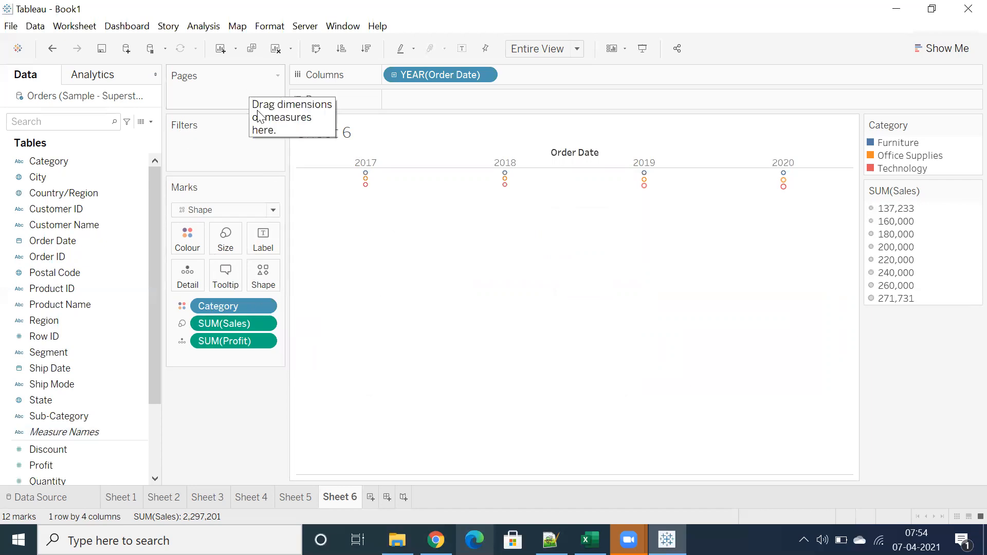
Create a new worksheet and hide its title.
{"action": "left_click", "coordinate": [370, 498]}
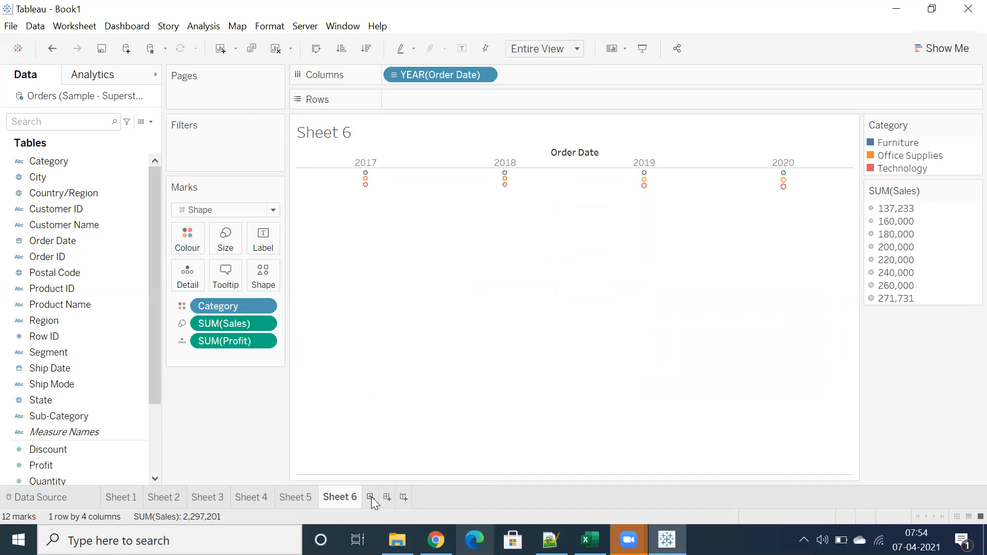
{"action": "right_click", "coordinate": [390, 134]}
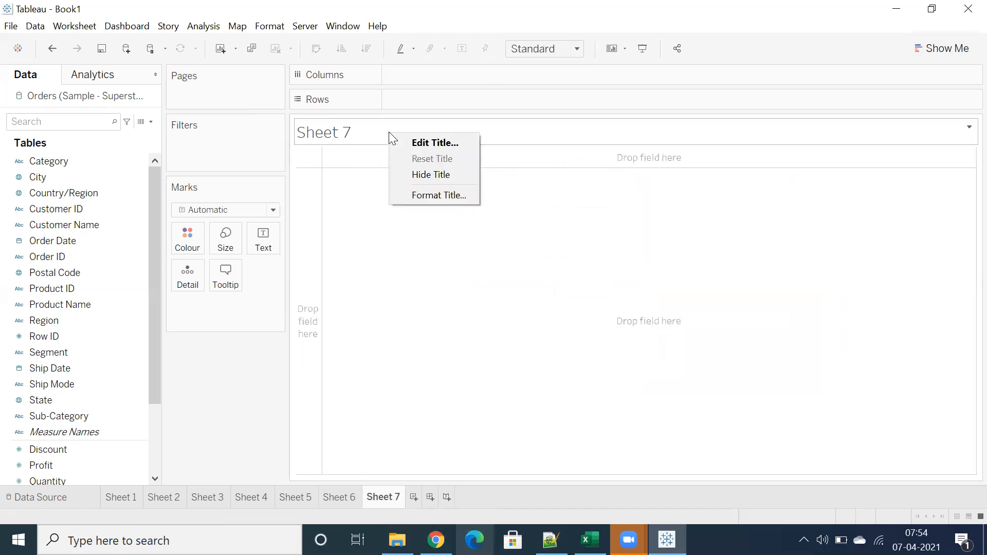
{"action": "left_click", "coordinate": [426, 174]}
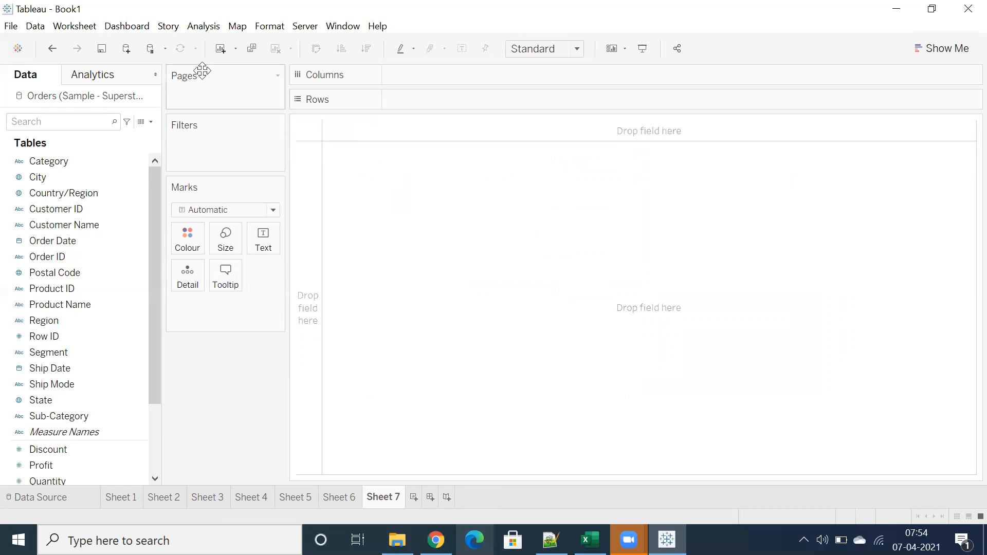
{"action": "left_click", "coordinate": [265, 27]}
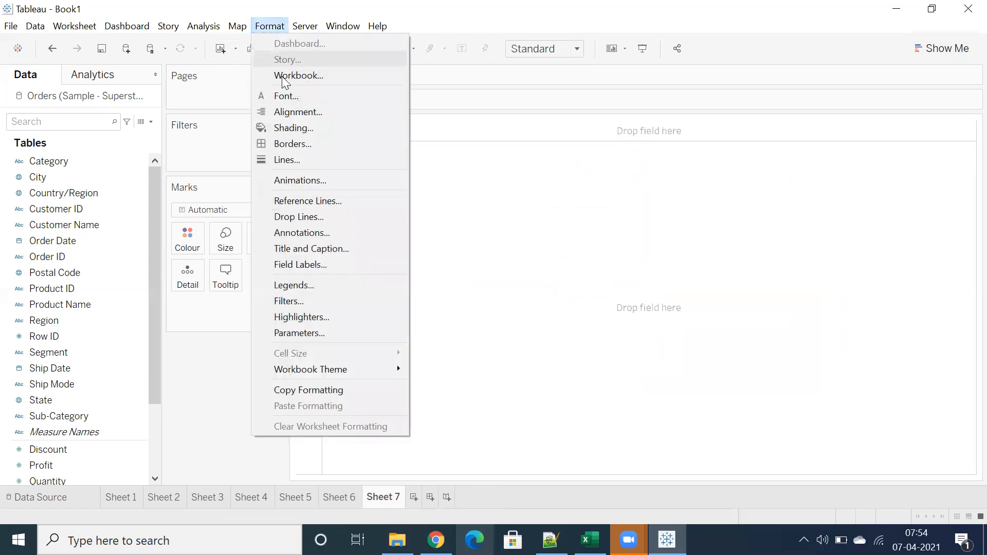
{"action": "left_click", "coordinate": [464, 192]}
Build a line chart of Sales over time, with Order Date by year on Columns and Sales on Rows.
{"action": "scroll", "coordinate": [70, 300], "scroll_direction": "down", "scroll_amount": 2}
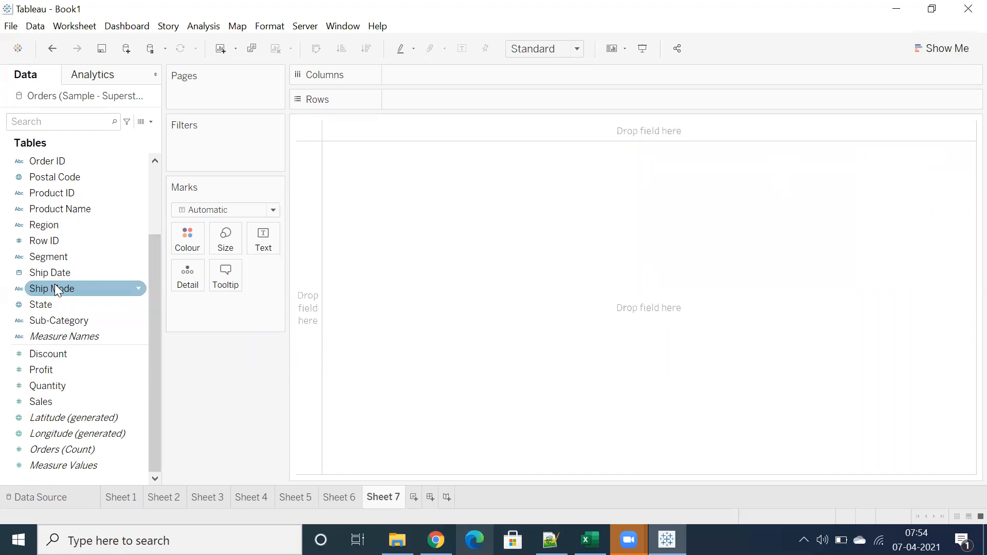
{"action": "scroll", "coordinate": [55, 284], "scroll_direction": "up", "scroll_amount": 2}
{"action": "double_click", "coordinate": [62, 242]}
{"action": "scroll", "coordinate": [62, 329], "scroll_direction": "down", "scroll_amount": 1}
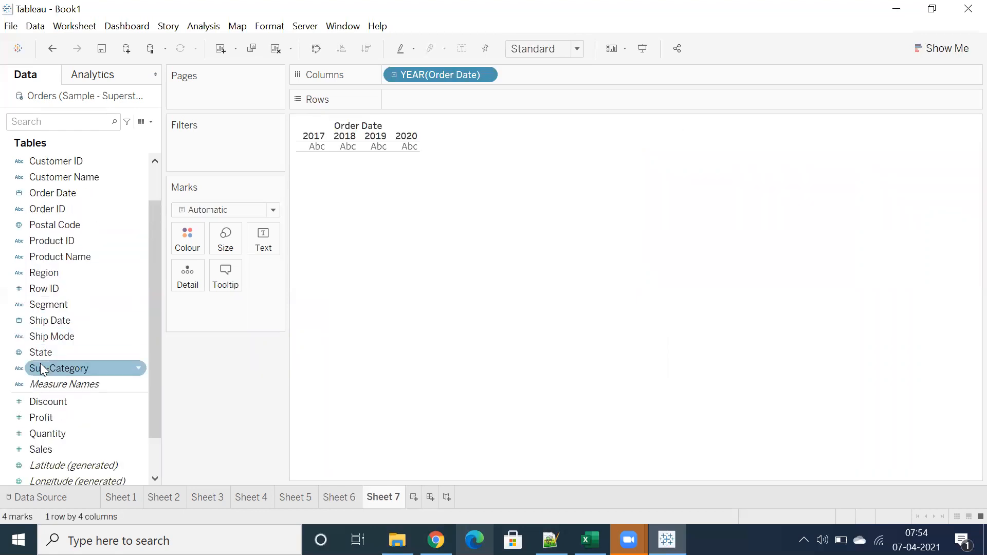
{"action": "scroll", "coordinate": [41, 364], "scroll_direction": "down", "scroll_amount": 1}
{"action": "left_click_drag", "start_coordinate": [48, 403], "coordinate": [412, 101]}
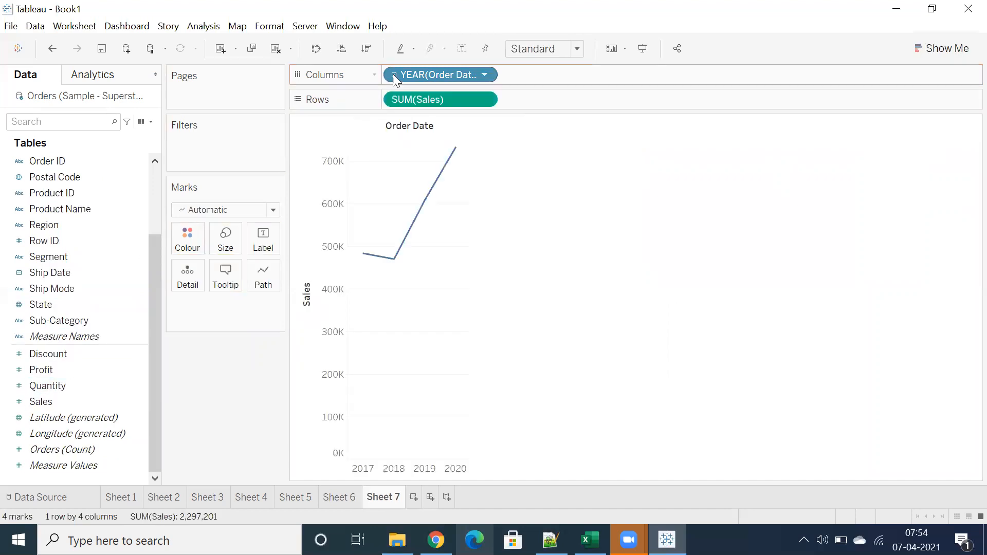
Drill Order Date down from year to quarter and convert the view to a continuous line chart.
{"action": "left_click", "coordinate": [394, 75]}
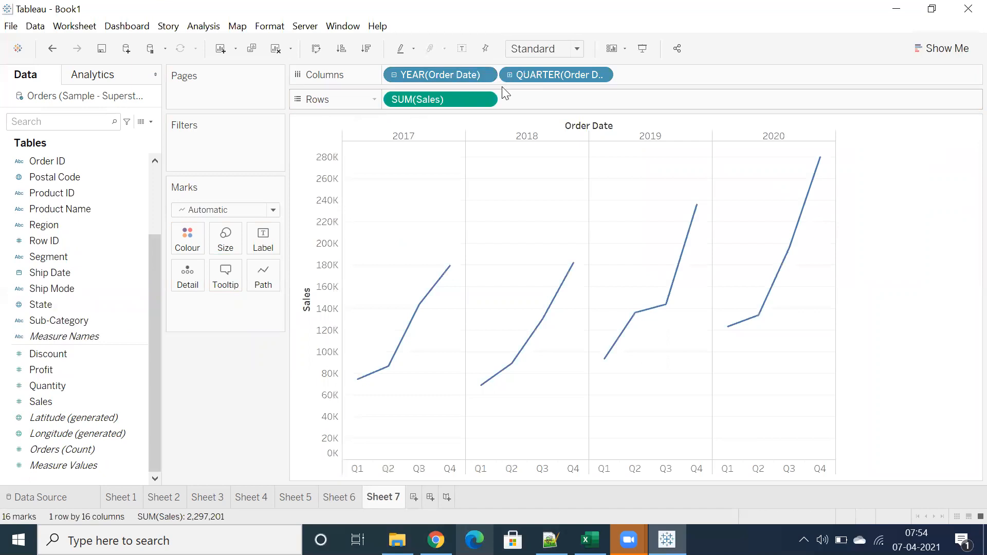
{"action": "left_click", "coordinate": [919, 56]}
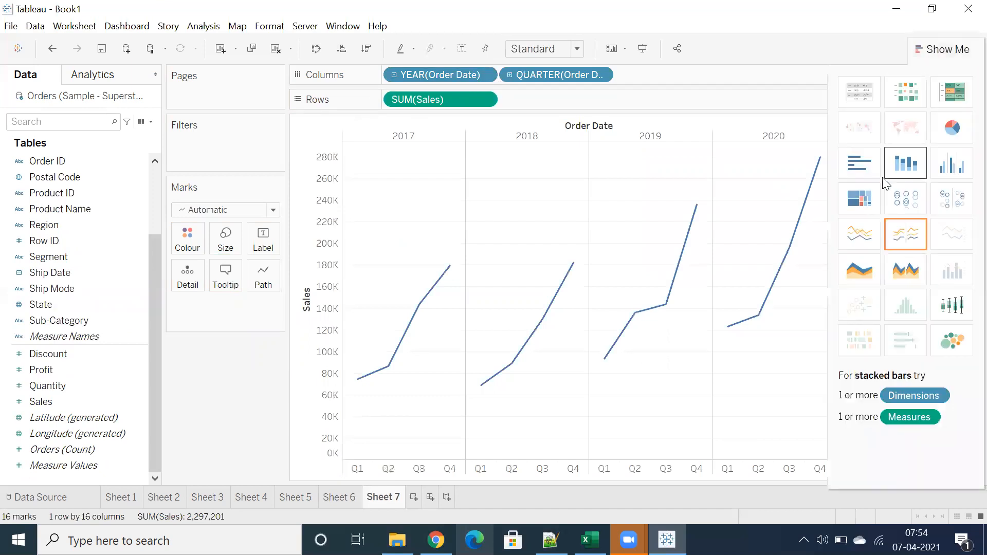
{"action": "left_click", "coordinate": [857, 236]}
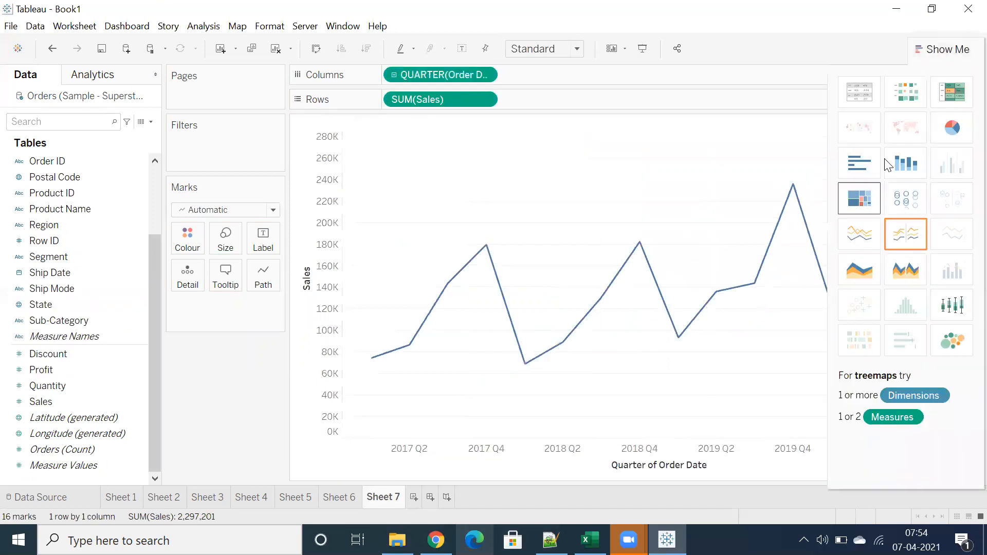
{"action": "left_click", "coordinate": [928, 51]}
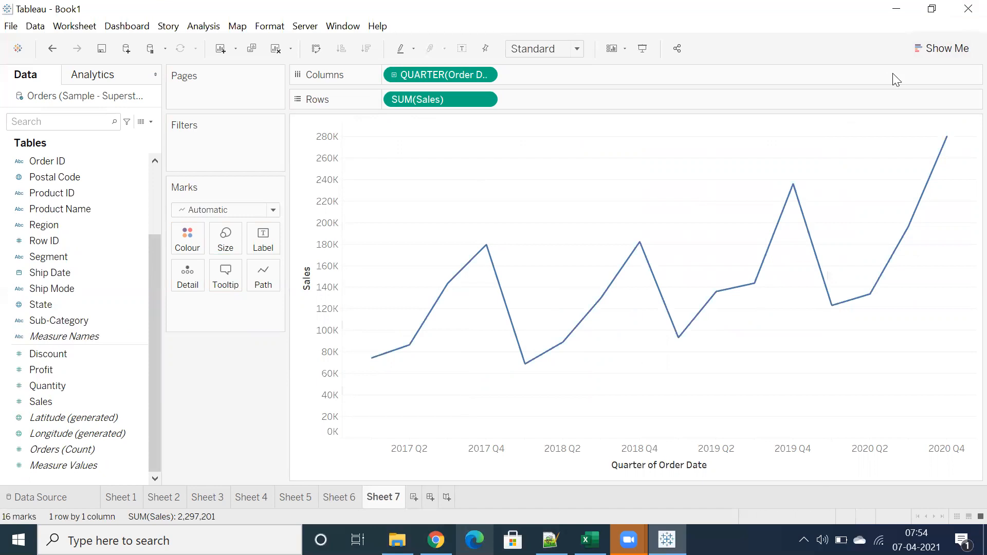
Convert the quarterly Sales line chart to a horizontal bar chart and fit it to the entire view.
{"action": "left_click", "coordinate": [920, 52]}
{"action": "left_click", "coordinate": [865, 165]}
{"action": "left_click", "coordinate": [930, 48]}
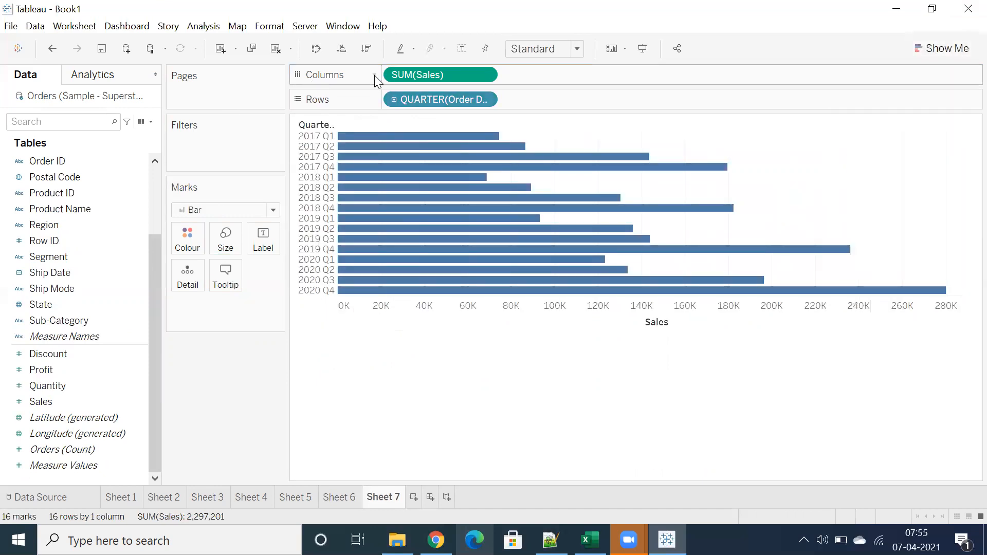
{"action": "left_click", "coordinate": [545, 49]}
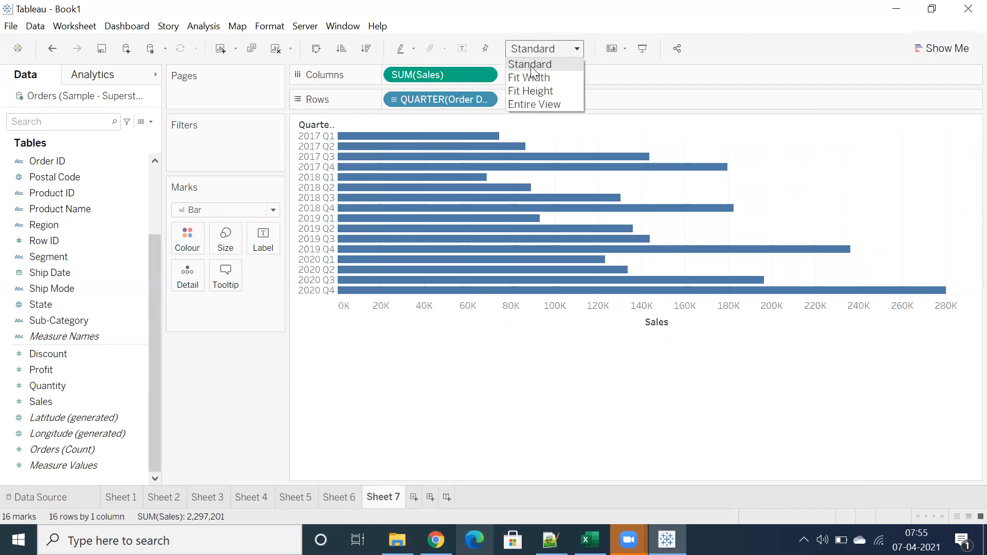
{"action": "left_click", "coordinate": [514, 104]}
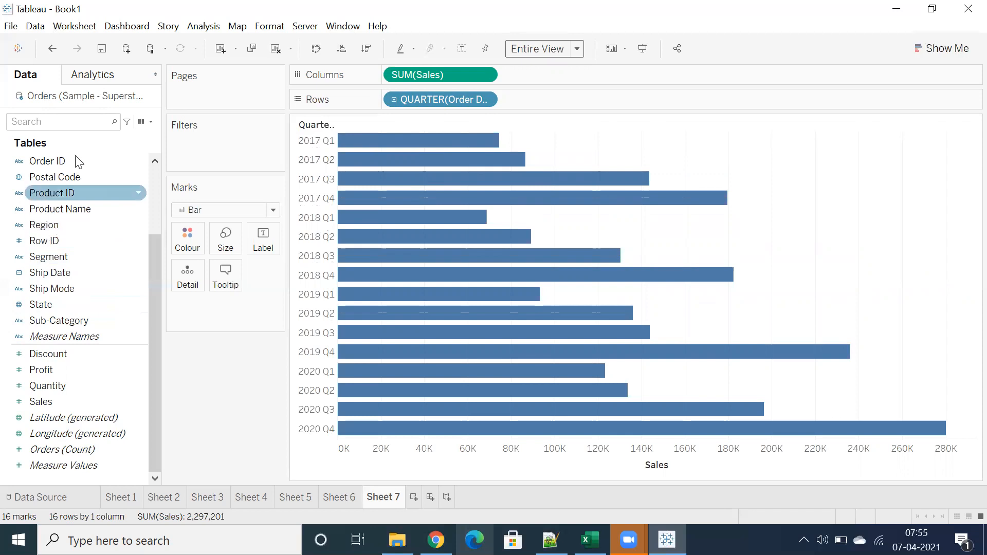
Show a year filter for Order Date and sort the quarters in descending order of Sales.
{"action": "scroll", "coordinate": [92, 220], "scroll_direction": "up", "scroll_amount": 2}
{"action": "right_click", "coordinate": [64, 239]}
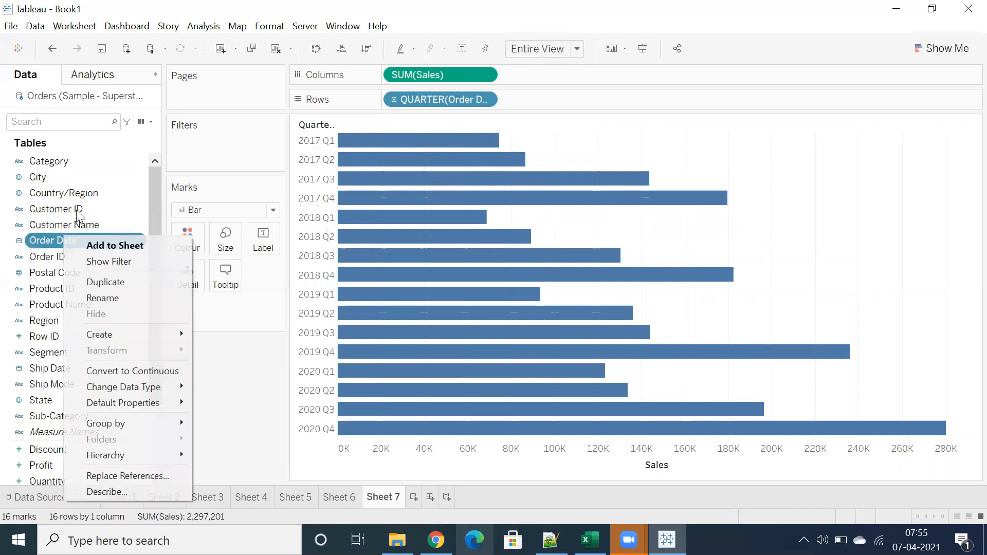
{"action": "key", "text": "Escape"}
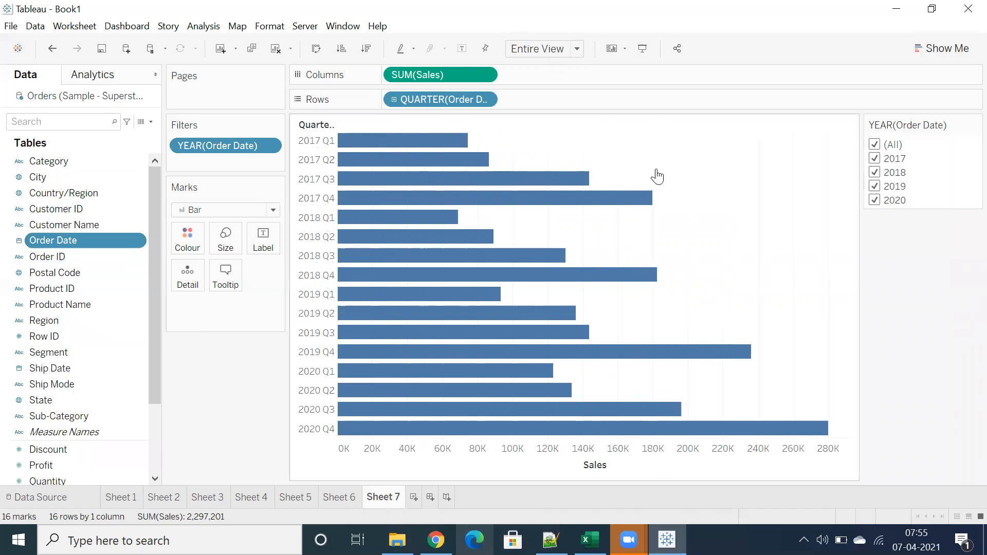
{"action": "left_click", "coordinate": [366, 49]}
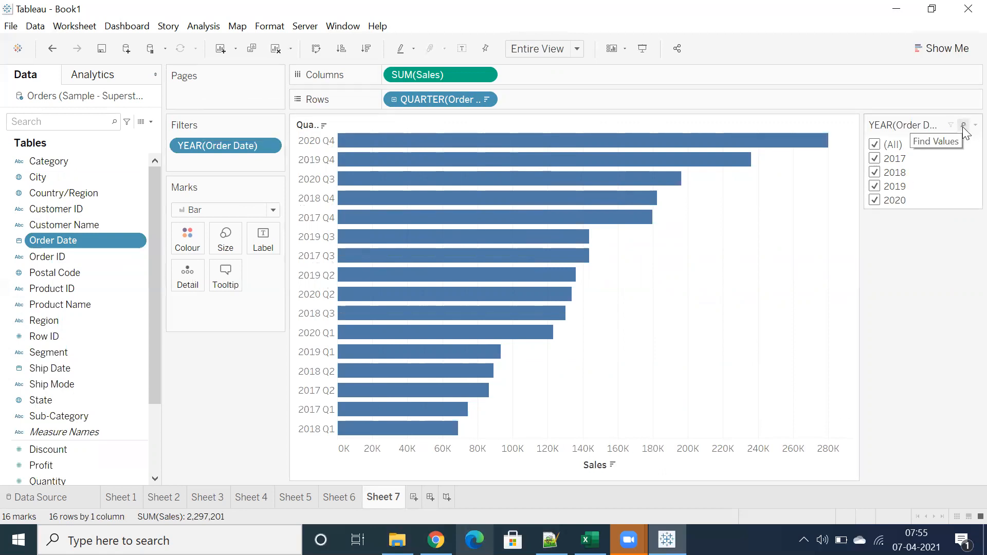
Hide the Order Date filter card and remove the year filter from the sheet.
{"action": "left_click", "coordinate": [975, 124]}
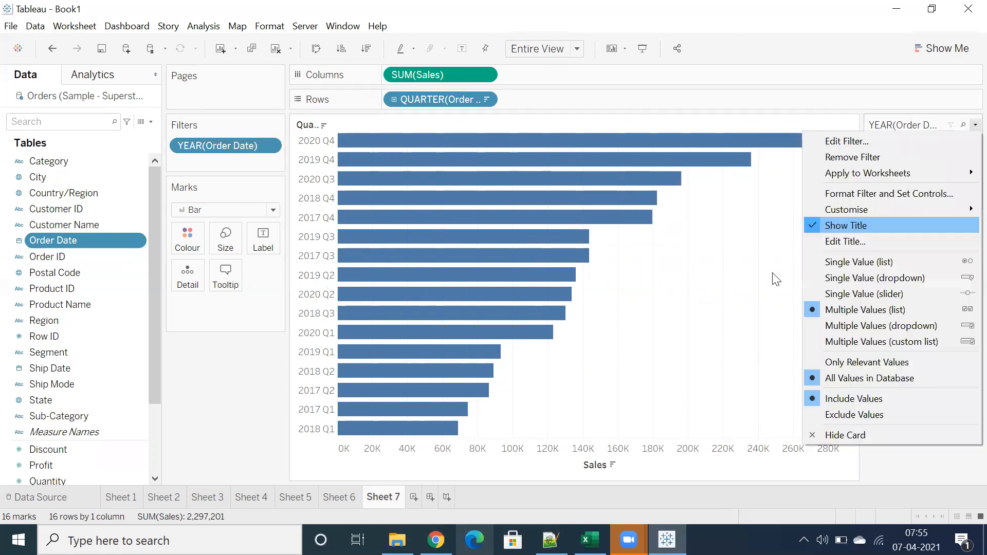
{"action": "left_click", "coordinate": [828, 433]}
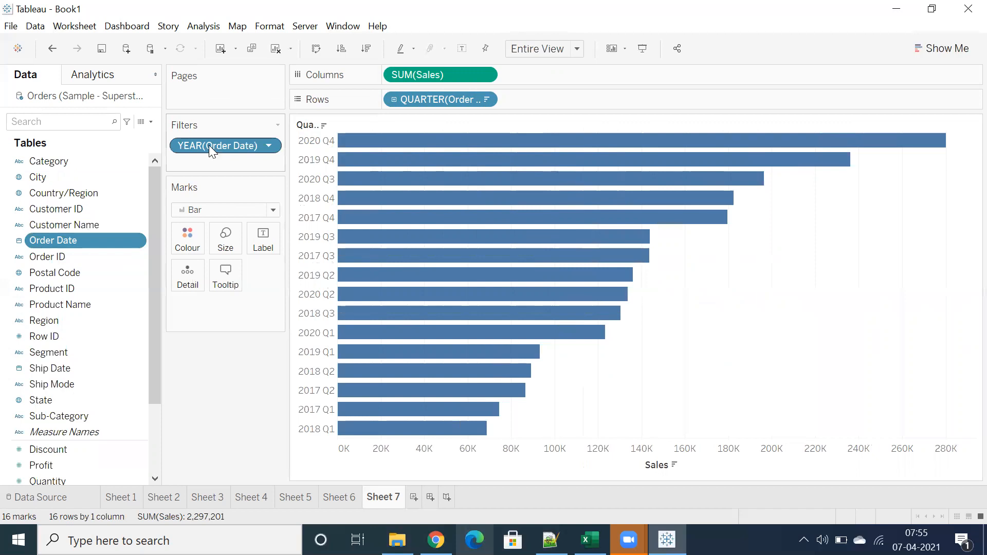
{"action": "left_click_drag", "start_coordinate": [199, 447], "coordinate": [195, 391]}
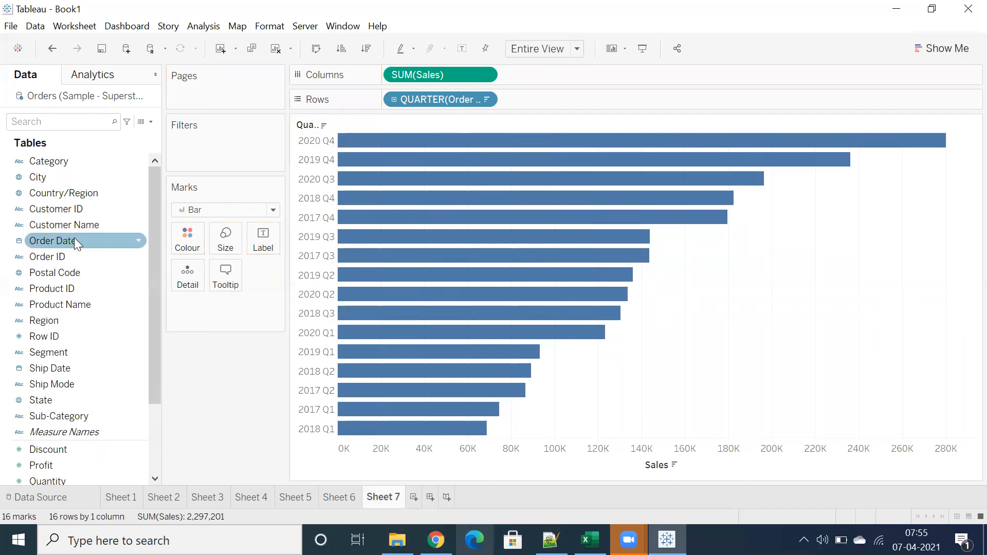
Add Order Date by year to Pages, play the years forward and backward, and remove the field from Pages.
{"action": "left_click_drag", "start_coordinate": [74, 240], "coordinate": [224, 94]}
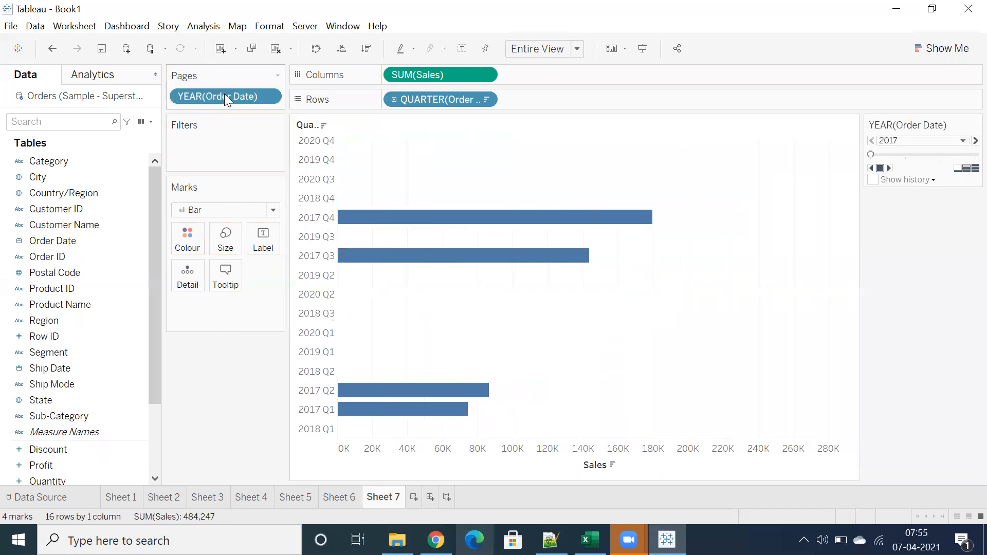
{"action": "left_click", "coordinate": [890, 168]}
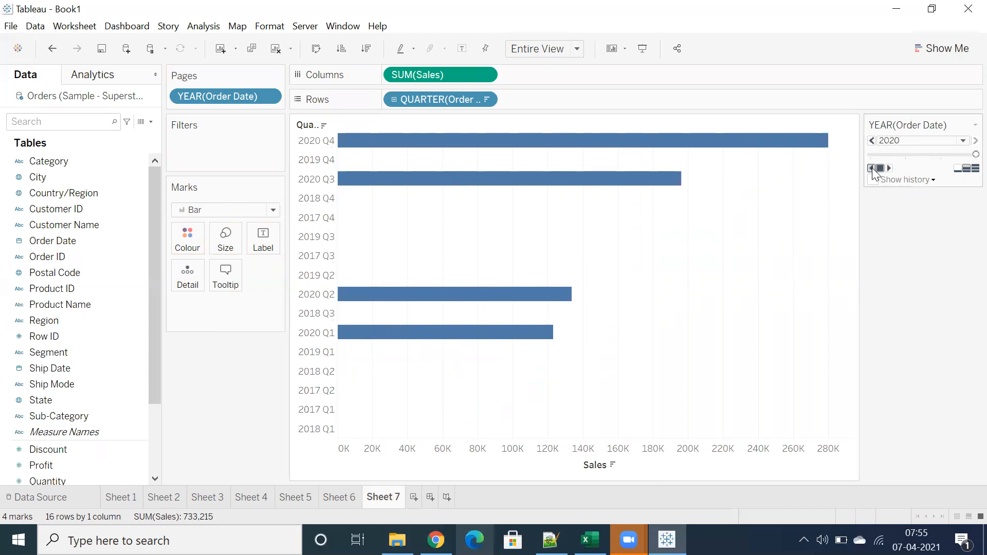
{"action": "left_click", "coordinate": [871, 168]}
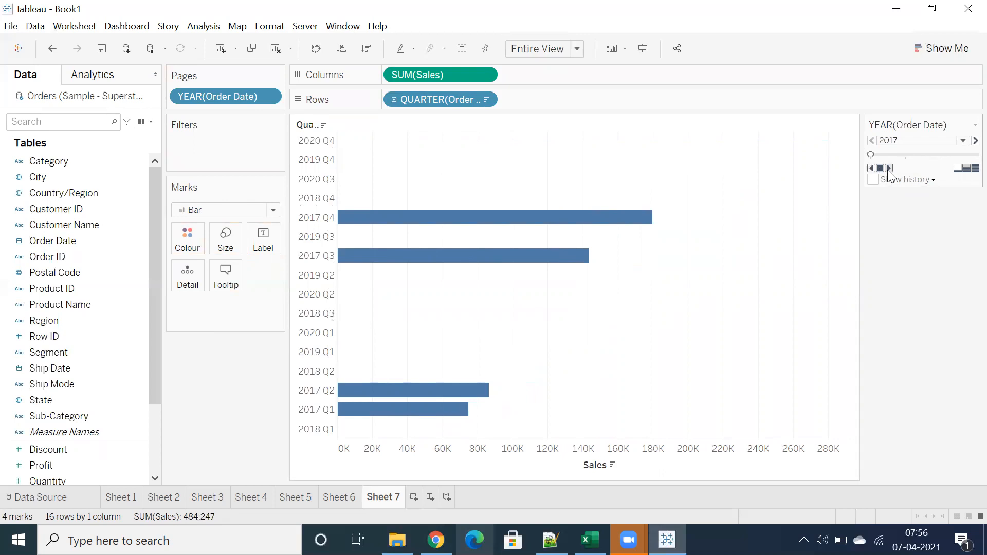
{"action": "left_click_drag", "start_coordinate": [194, 92], "coordinate": [193, 410]}
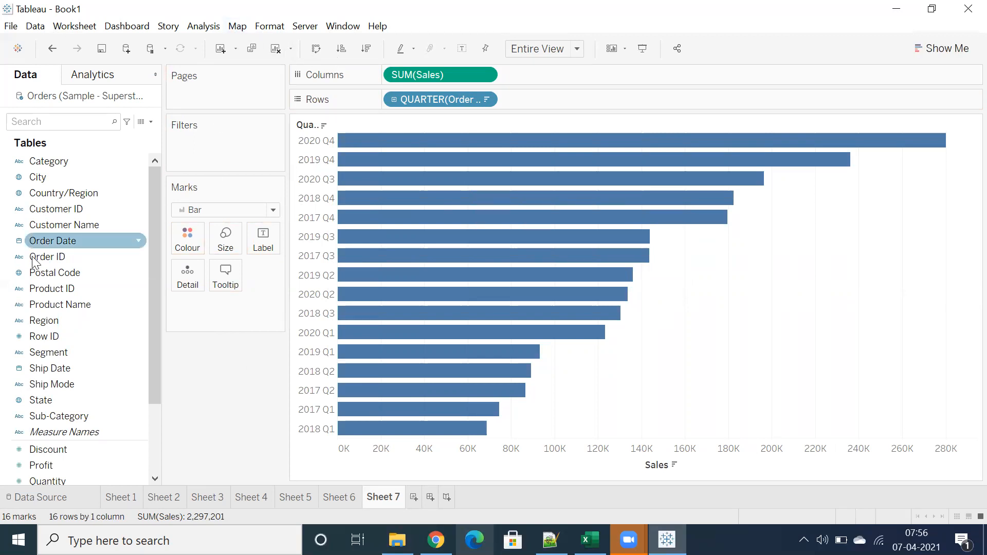
Show the year filter for Order Date on the sheet again.
{"action": "right_click", "coordinate": [44, 238]}
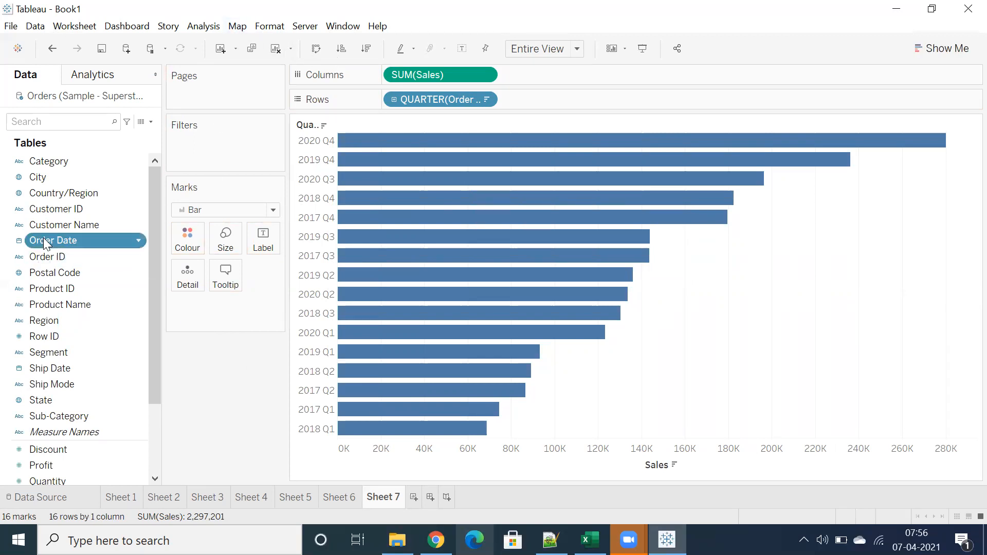
{"action": "key", "text": "Escape"}
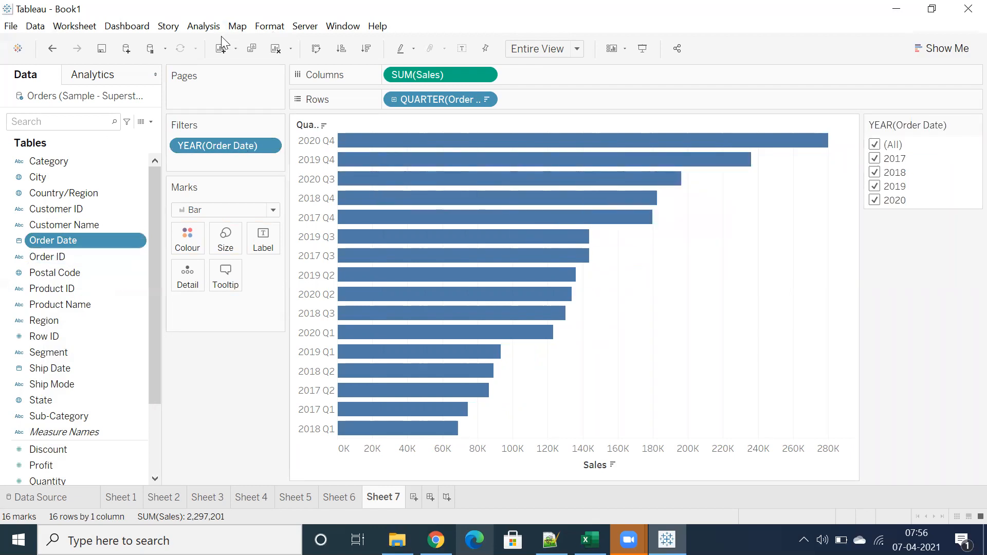
Turn on animations as the workbook default with a duration of 2.00 seconds (Very Slow).
{"action": "left_click", "coordinate": [264, 28]}
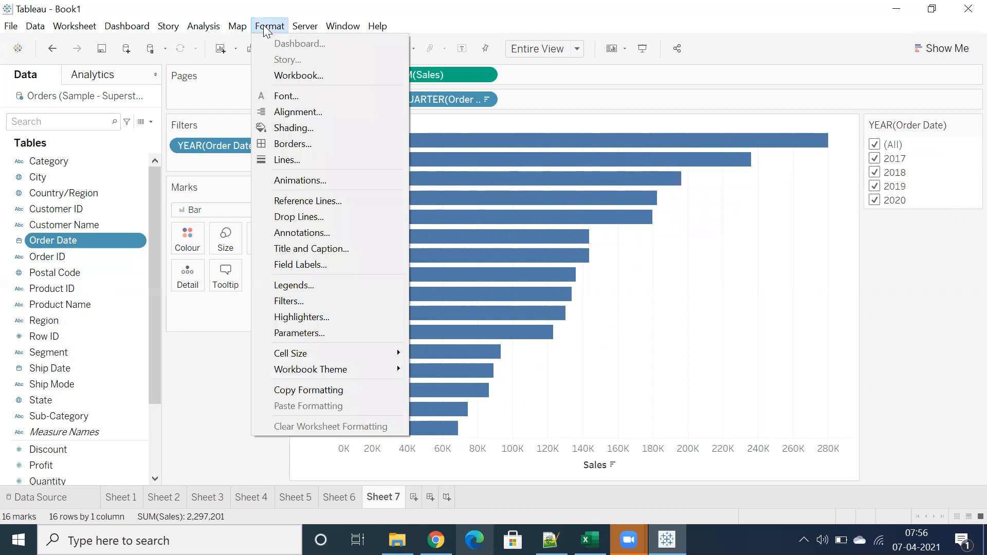
{"action": "left_click", "coordinate": [294, 183]}
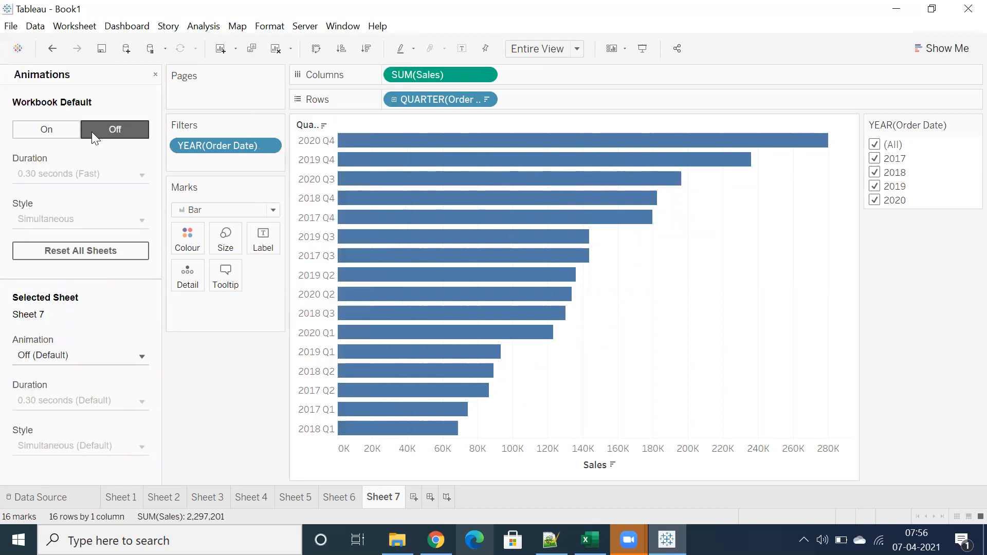
{"action": "left_click", "coordinate": [46, 129]}
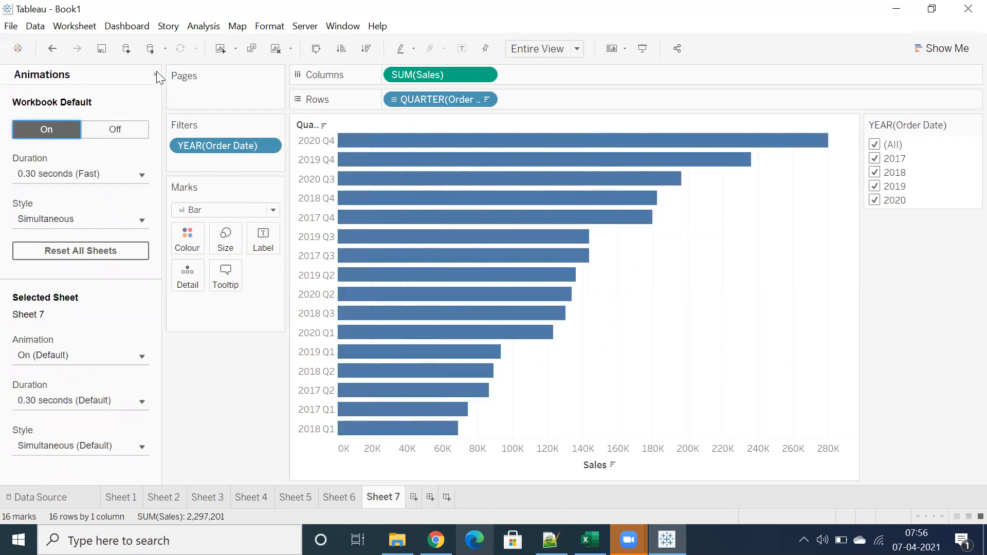
{"action": "left_click", "coordinate": [77, 172]}
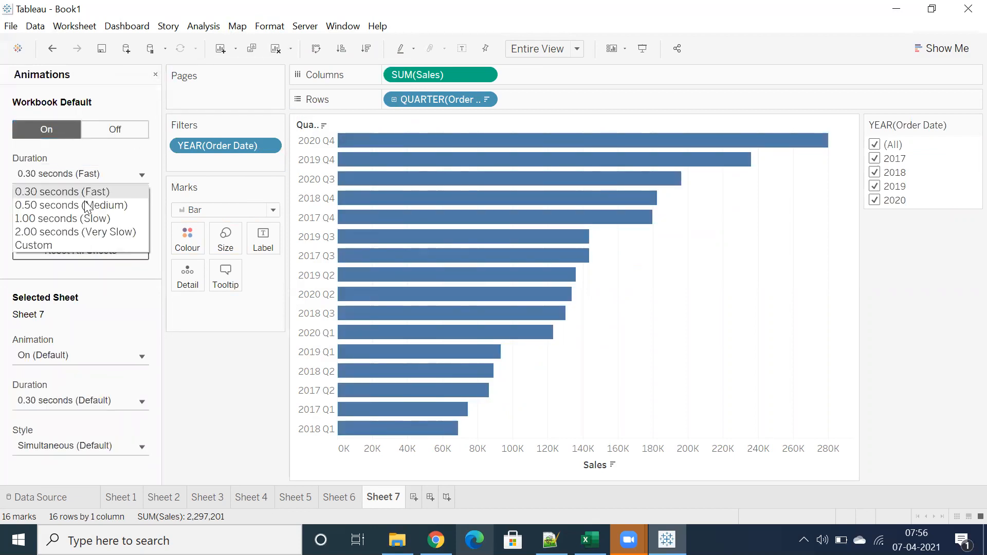
{"action": "left_click", "coordinate": [38, 232]}
{"action": "left_click", "coordinate": [277, 31]}
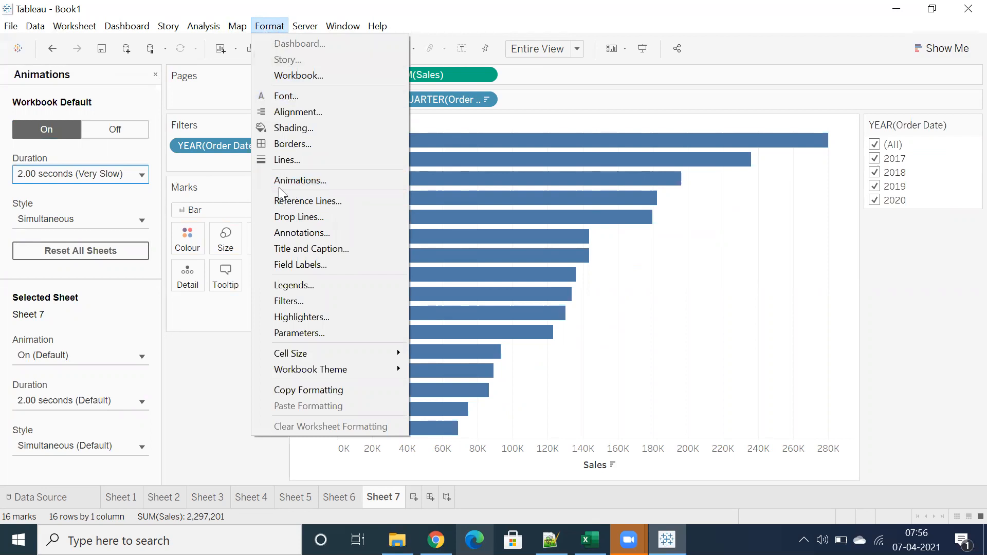
{"action": "left_click", "coordinate": [86, 175]}
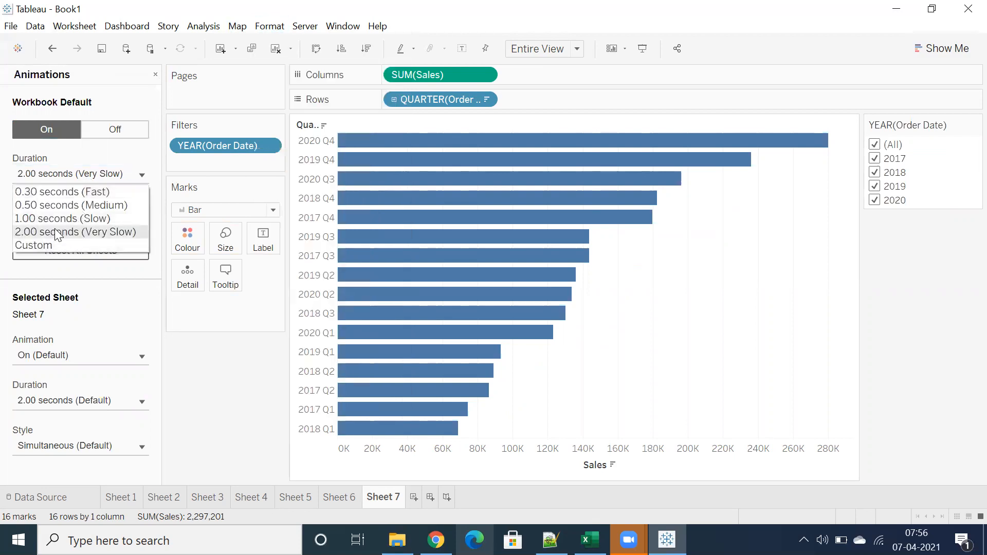
{"action": "left_click", "coordinate": [56, 228]}
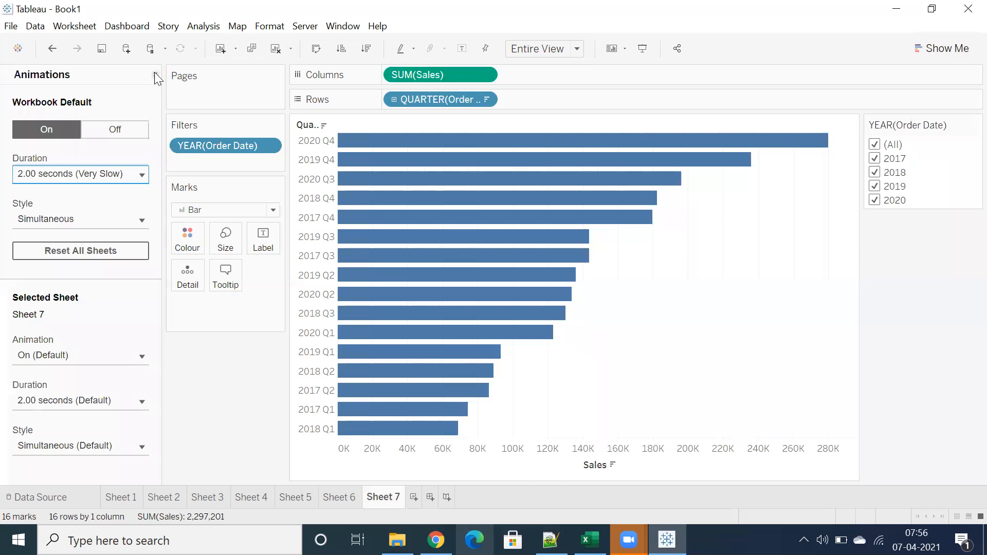
{"action": "left_click", "coordinate": [156, 75]}
Colour the bars by year of Order Date, removing and reapplying the field once to demonstrate the animation.
{"action": "left_click", "coordinate": [77, 241]}
{"action": "left_click_drag", "start_coordinate": [75, 238], "coordinate": [185, 236]}
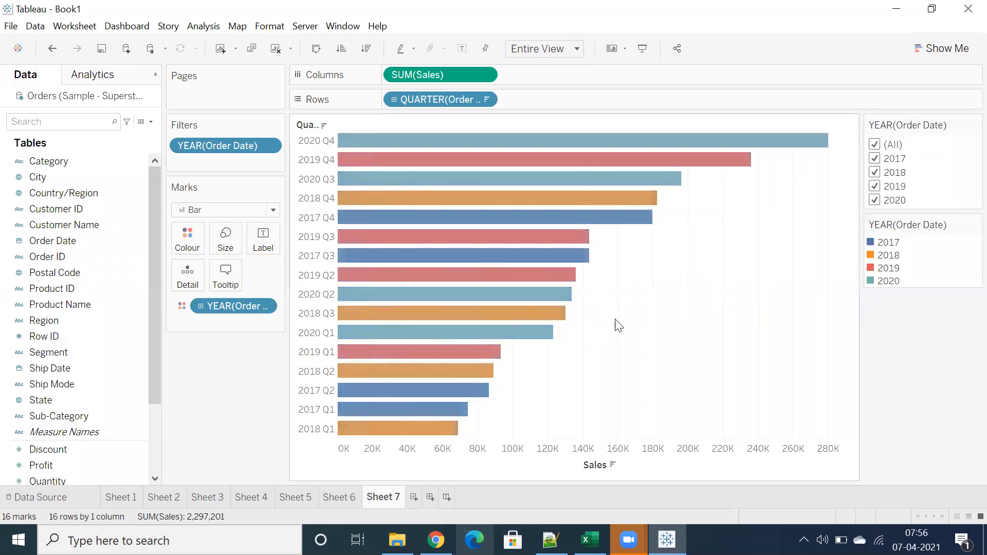
{"action": "left_click_drag", "start_coordinate": [222, 305], "coordinate": [214, 400]}
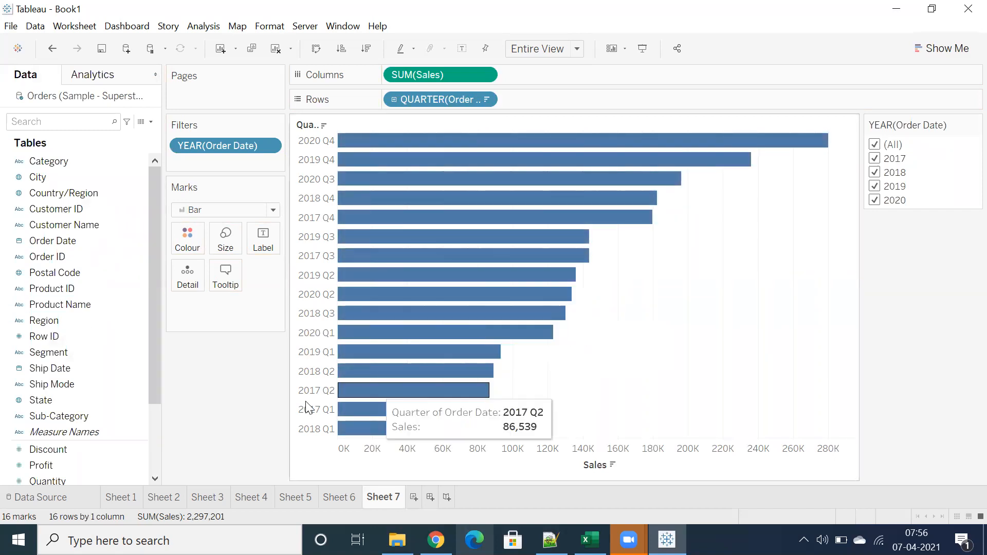
{"action": "left_click_drag", "start_coordinate": [62, 246], "coordinate": [190, 246]}
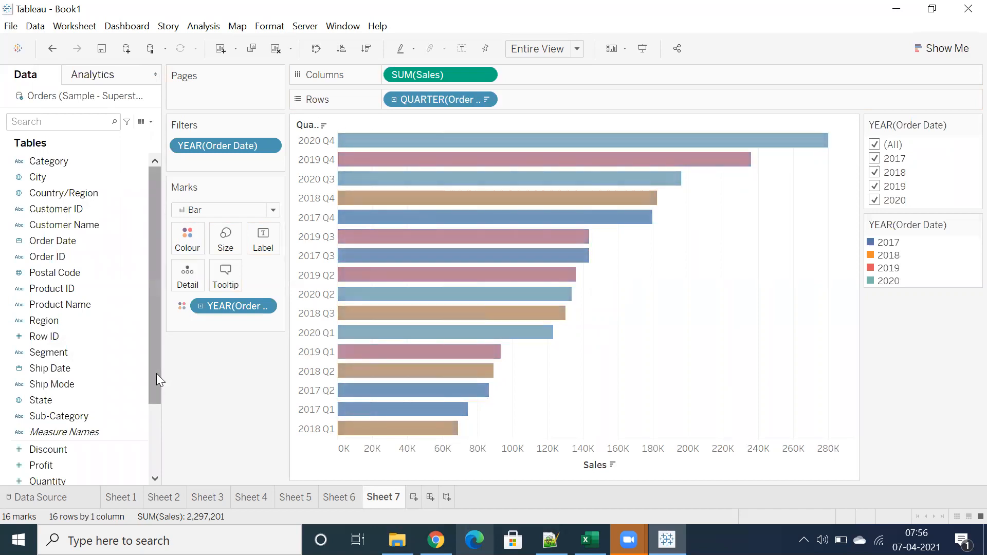
Switch to presentation mode and exclude 2017, 2018 and 2019 one by one with the year filter.
{"action": "left_click", "coordinate": [642, 49]}
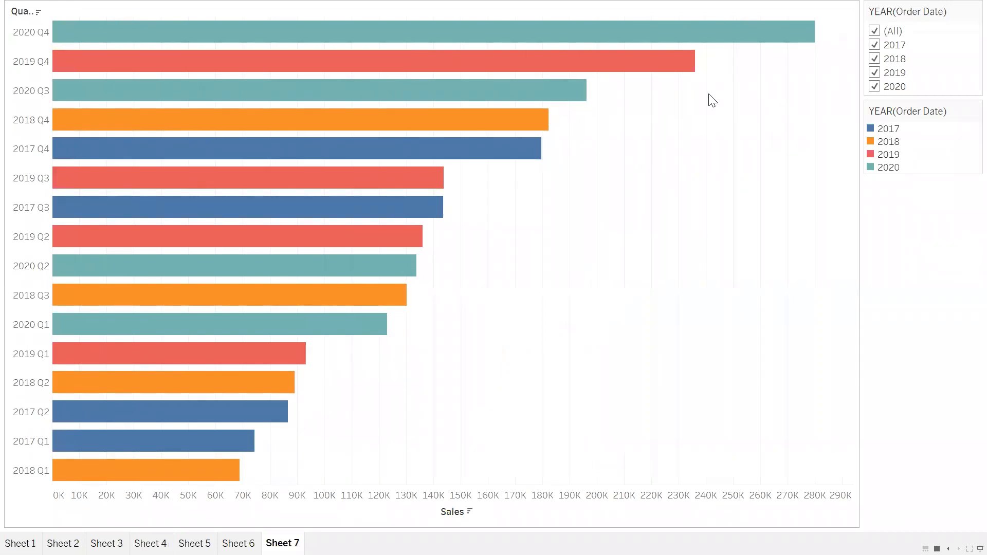
{"action": "left_click", "coordinate": [874, 46]}
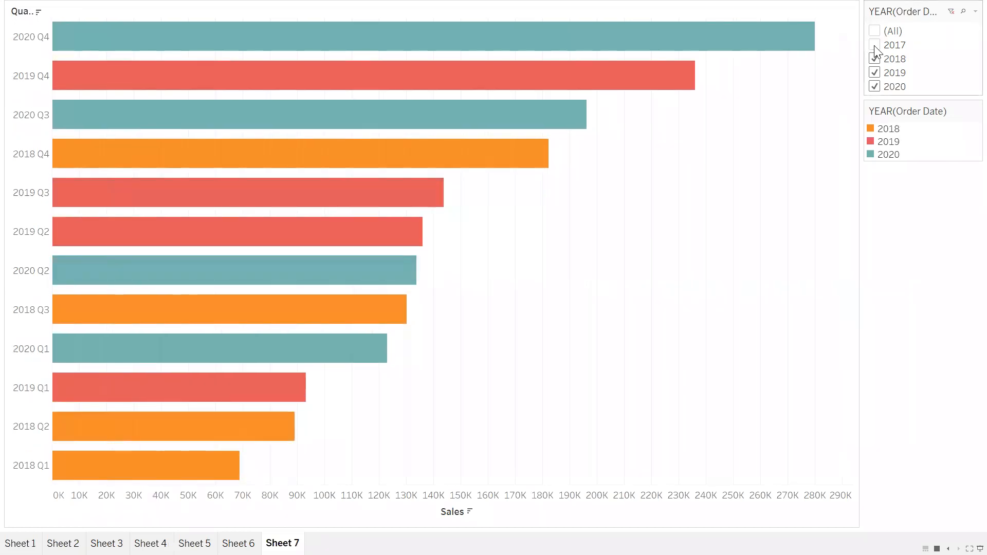
{"action": "left_click", "coordinate": [875, 61]}
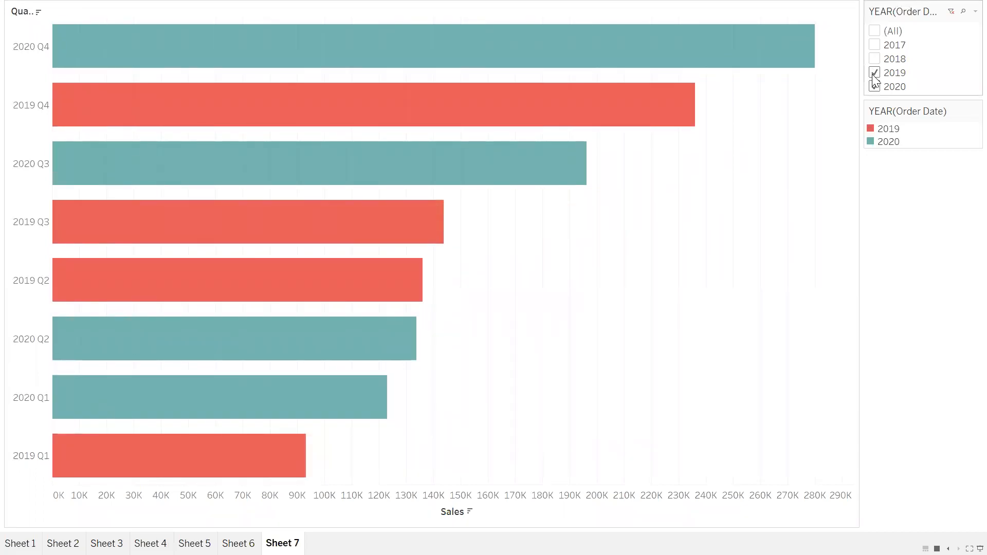
{"action": "left_click", "coordinate": [874, 73]}
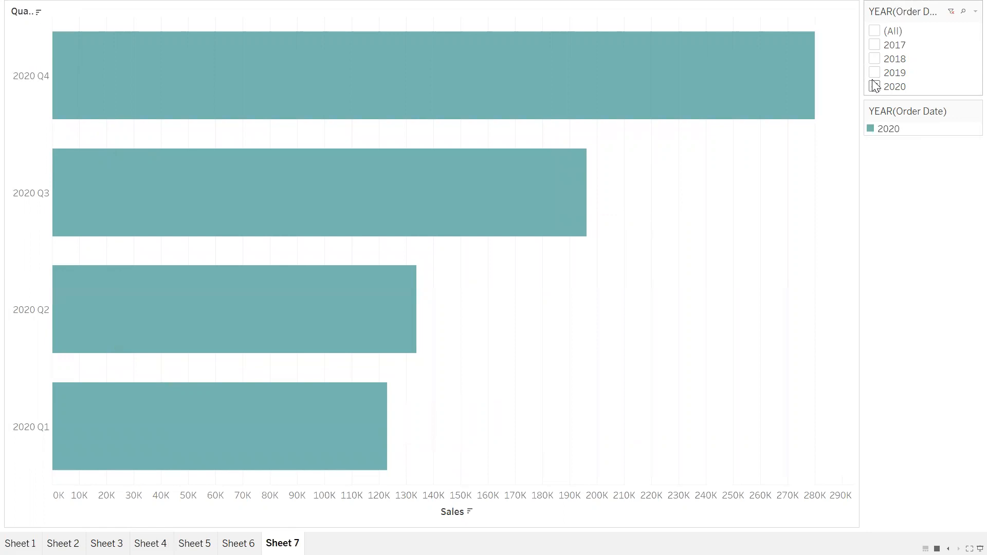
Change the year filter to a single-value dropdown and display 2017, 2018 and 2019 in turn.
{"action": "left_click", "coordinate": [974, 11]}
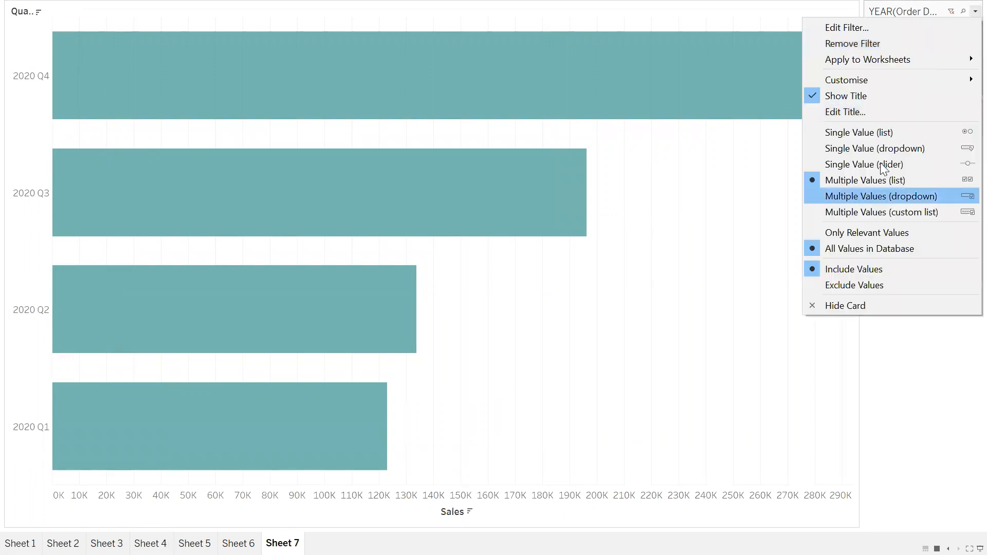
{"action": "left_click", "coordinate": [881, 149]}
{"action": "left_click", "coordinate": [877, 33]}
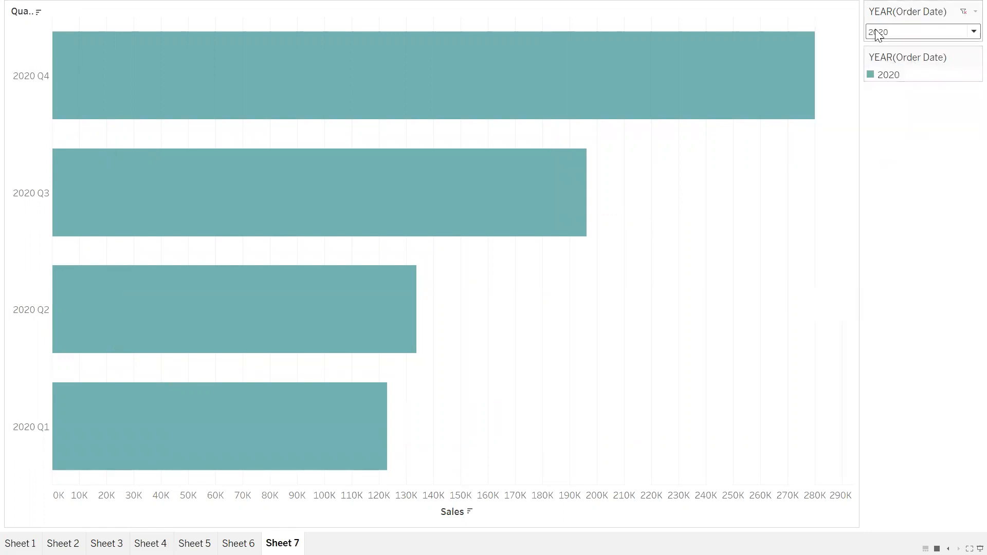
{"action": "left_click", "coordinate": [887, 64]}
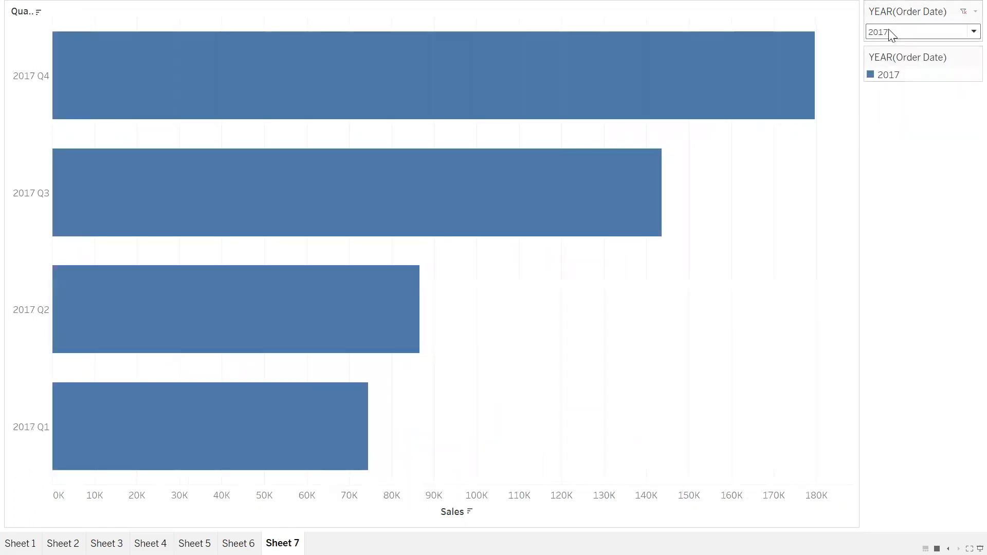
{"action": "left_click", "coordinate": [888, 32]}
{"action": "left_click", "coordinate": [886, 73]}
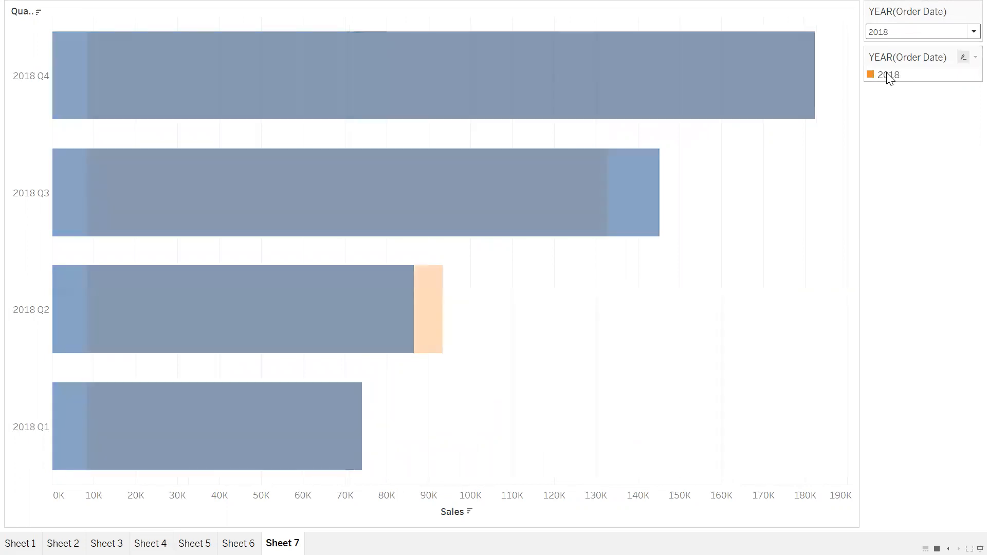
{"action": "left_click", "coordinate": [882, 33]}
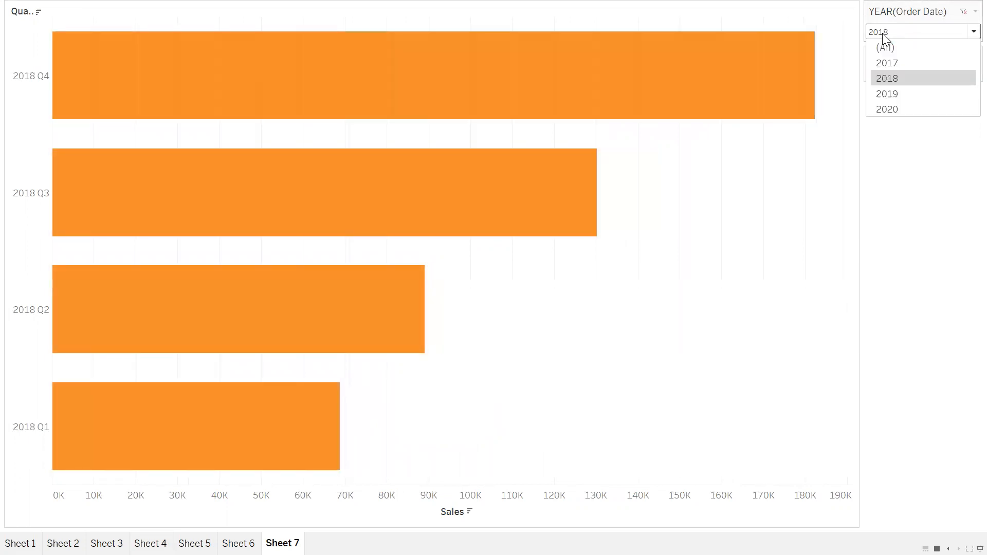
{"action": "left_click", "coordinate": [886, 96]}
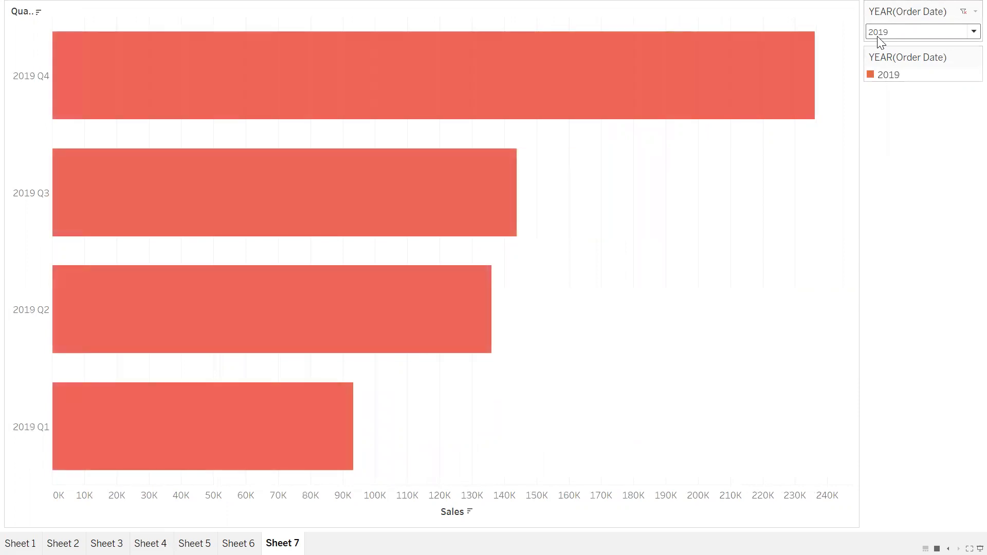
Display 2020 with the year filter, leave presentation mode and clear the filter to include all years.
{"action": "left_click", "coordinate": [880, 34]}
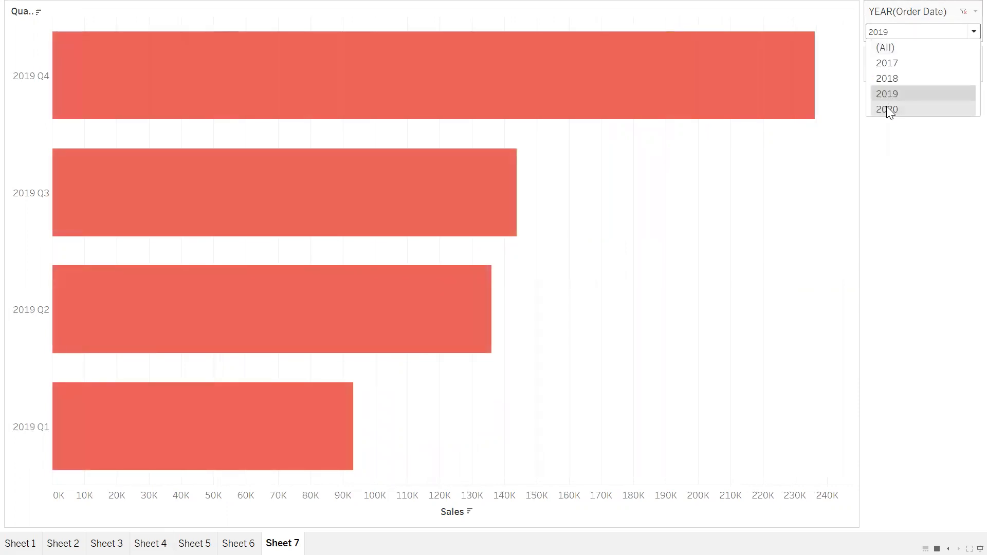
{"action": "left_click", "coordinate": [886, 109]}
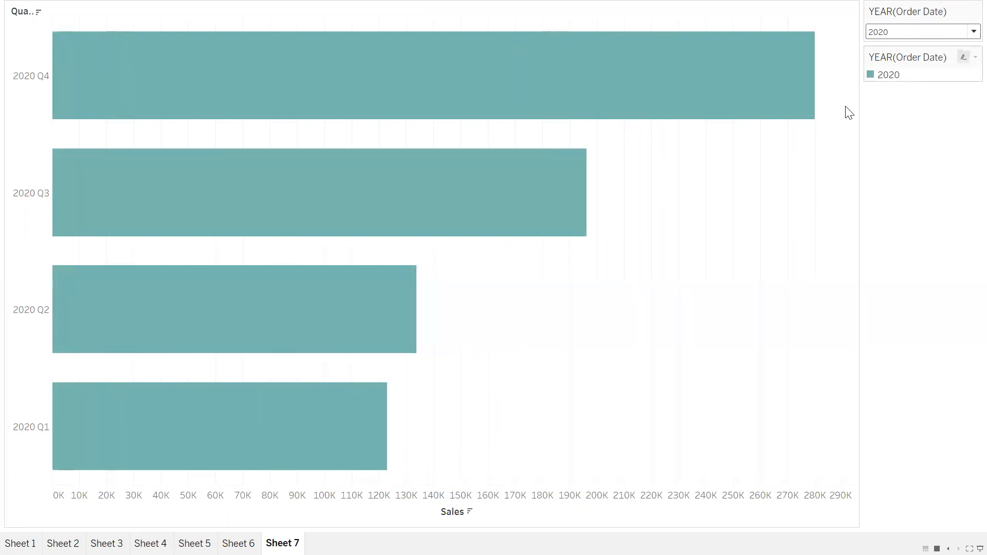
{"action": "key", "text": "Escape"}
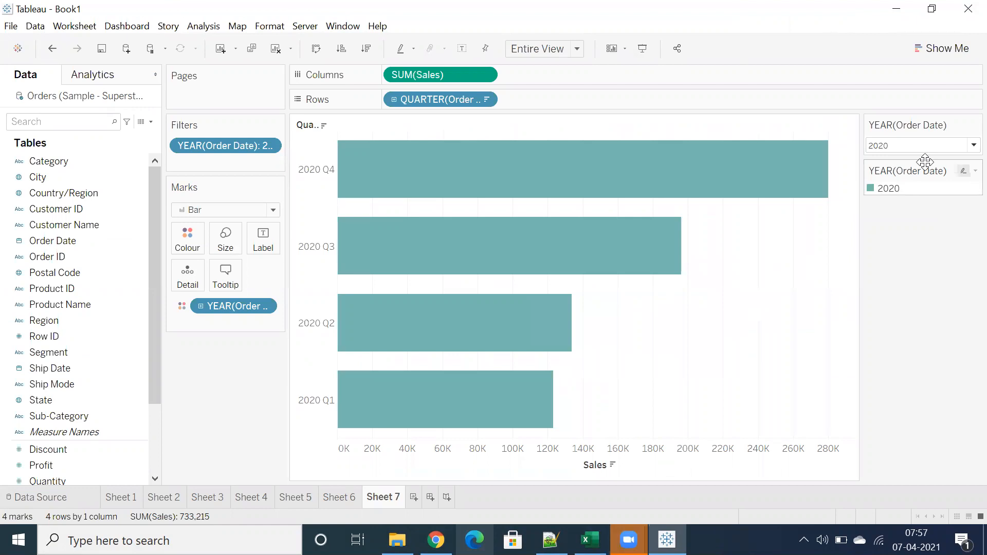
{"action": "left_click", "coordinate": [962, 125]}
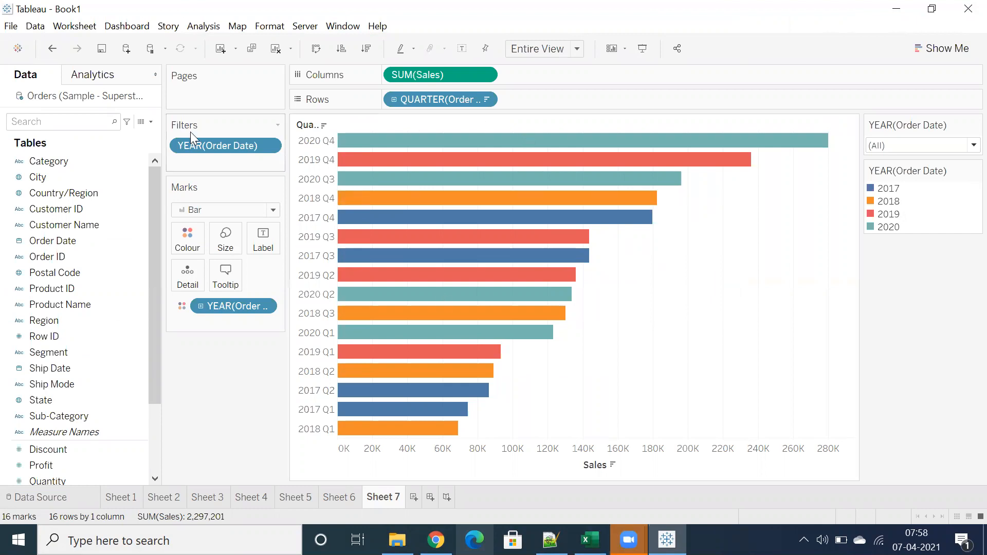
Build a bar chart of Sales by Sub-Category on a new worksheet, fitted to Entire View and sorted descending by Sales.
{"action": "left_click", "coordinate": [412, 498]}
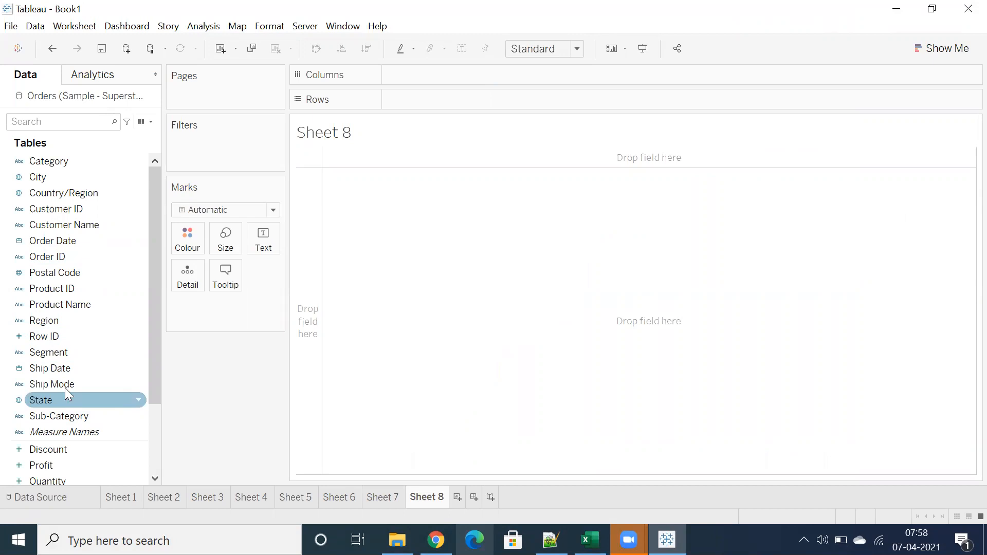
{"action": "double_click", "coordinate": [64, 415]}
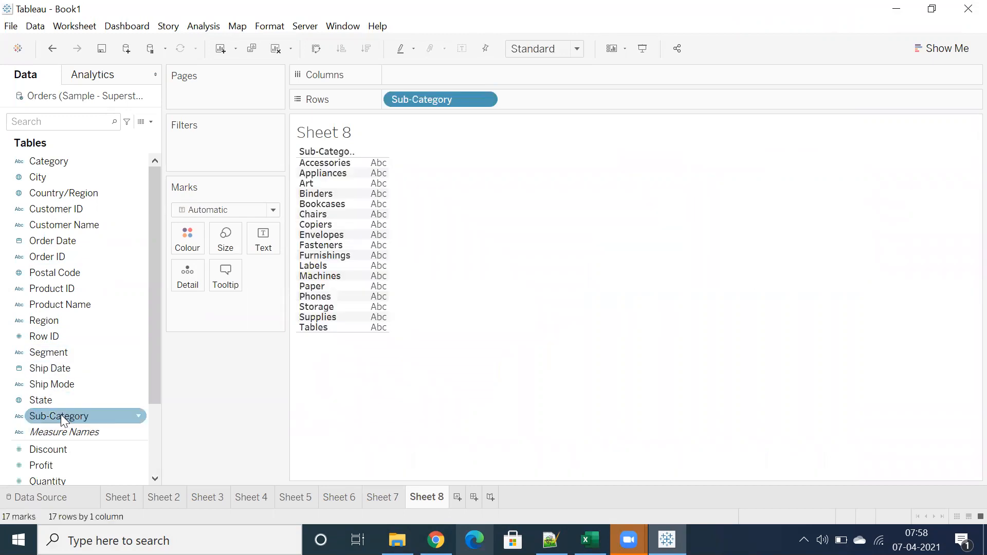
{"action": "scroll", "coordinate": [48, 459], "scroll_direction": "down", "scroll_amount": 3}
{"action": "left_click_drag", "start_coordinate": [47, 461], "coordinate": [421, 86]}
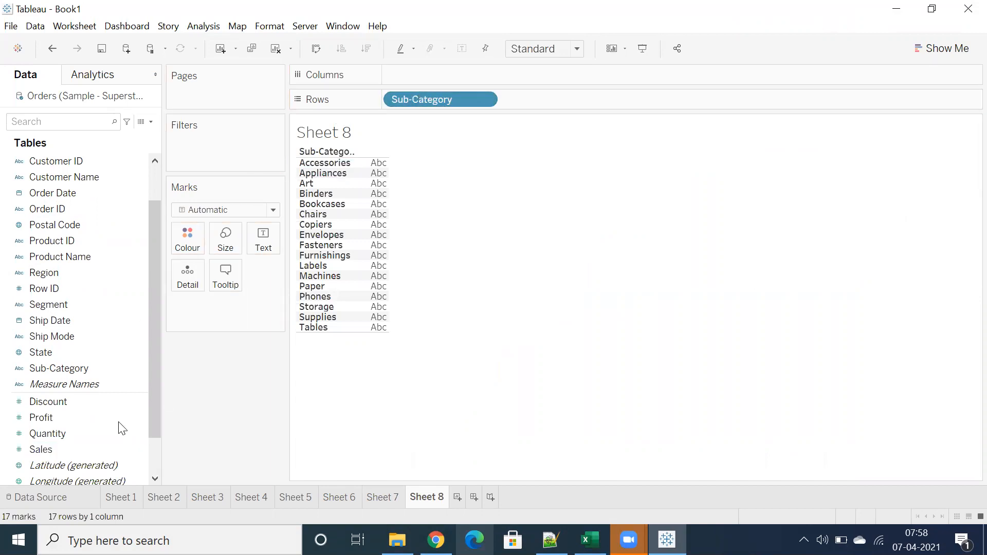
{"action": "left_click_drag", "start_coordinate": [69, 451], "coordinate": [458, 80]}
{"action": "left_click", "coordinate": [529, 49]}
{"action": "left_click", "coordinate": [527, 104]}
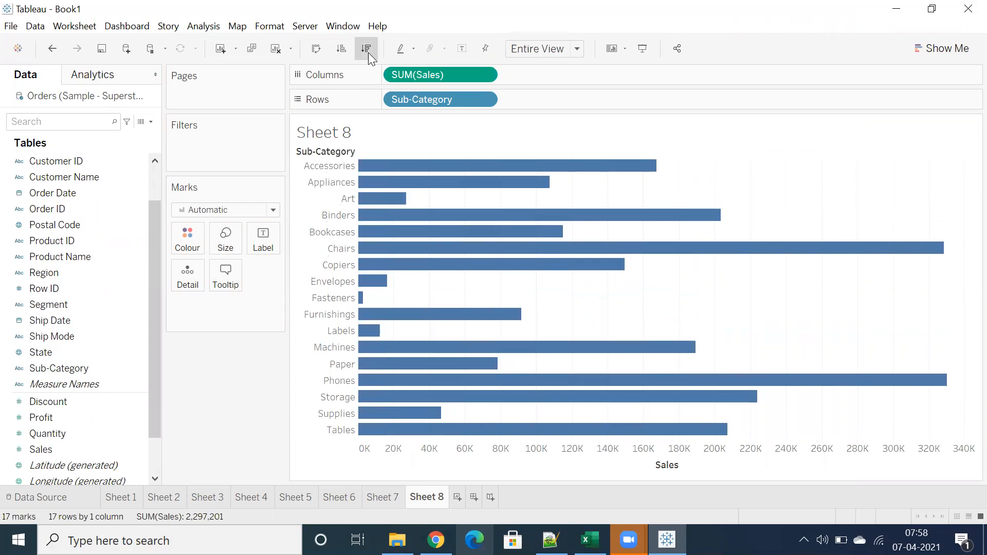
{"action": "left_click", "coordinate": [366, 48]}
Turn off animations as the workbook default and close the animation settings.
{"action": "left_click", "coordinate": [275, 26]}
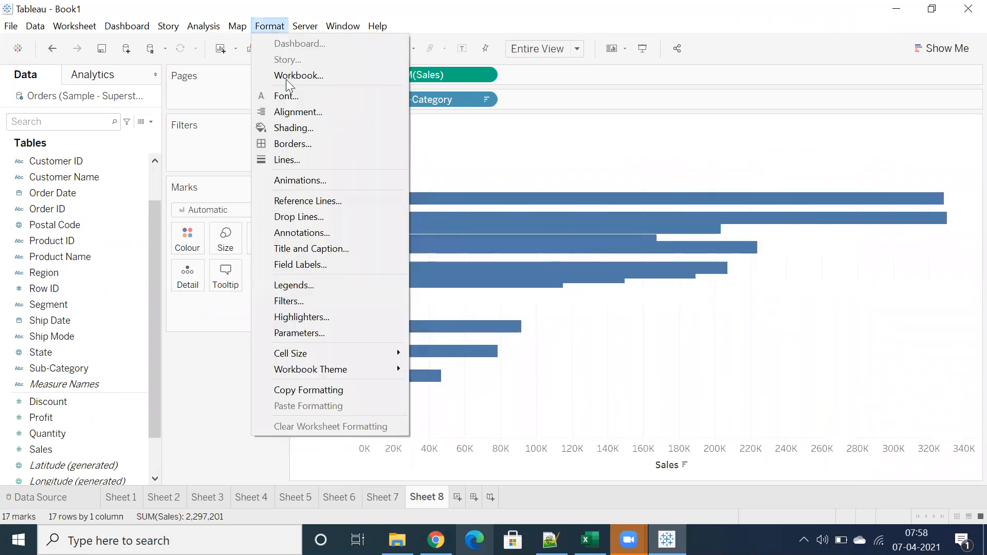
{"action": "left_click", "coordinate": [300, 180]}
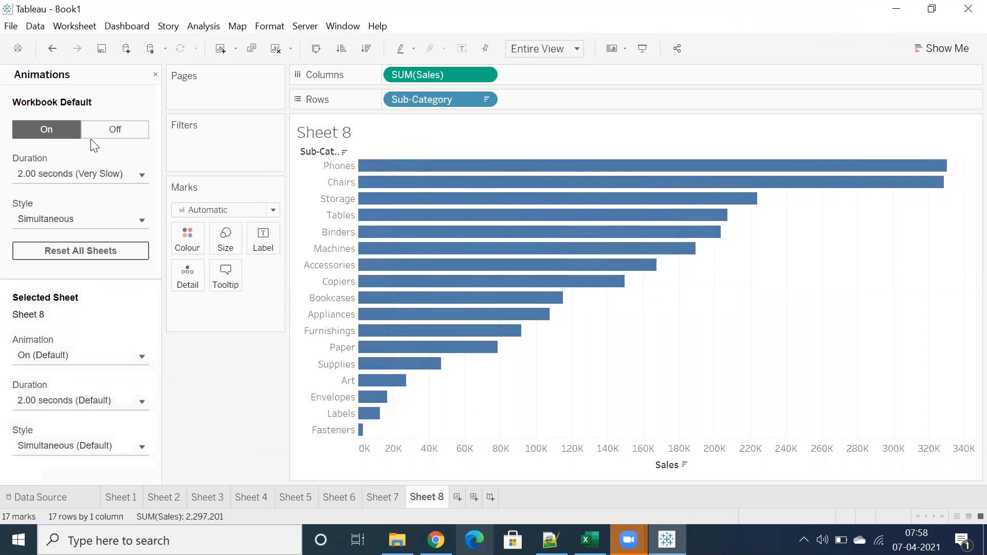
{"action": "left_click", "coordinate": [110, 129]}
{"action": "left_click", "coordinate": [156, 73]}
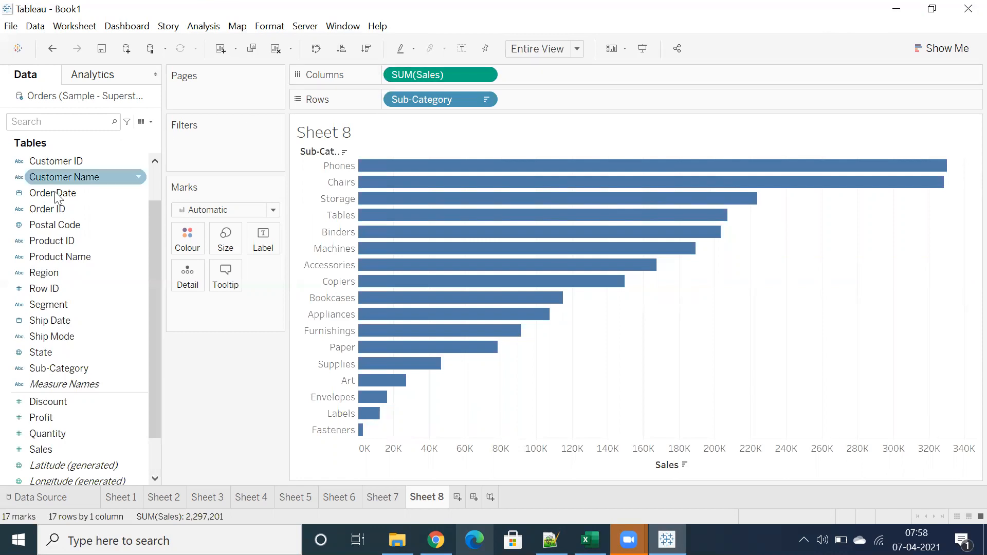
Add Sub-Category to Pages, play the pages forward and return to the Phones page.
{"action": "left_click_drag", "start_coordinate": [57, 375], "coordinate": [209, 90]}
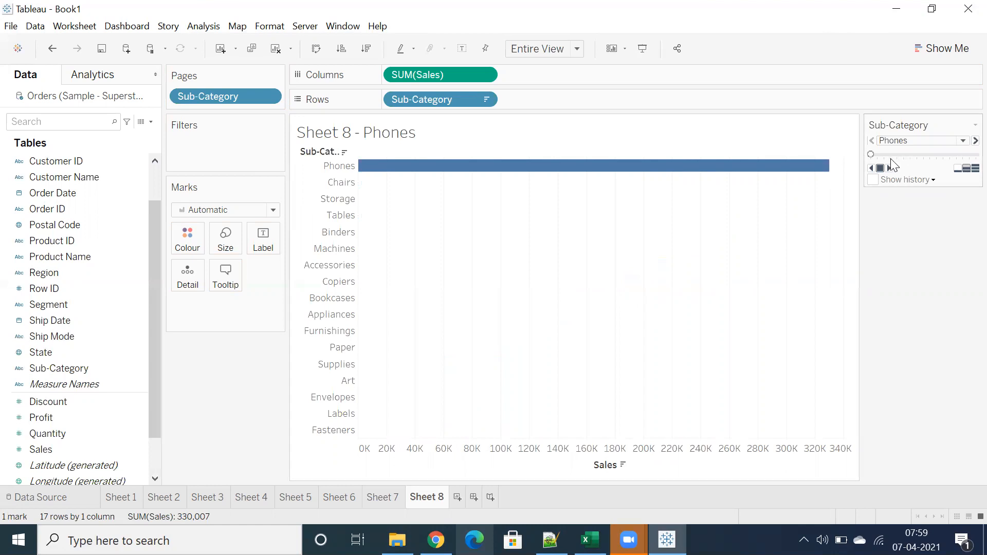
{"action": "left_click", "coordinate": [887, 169]}
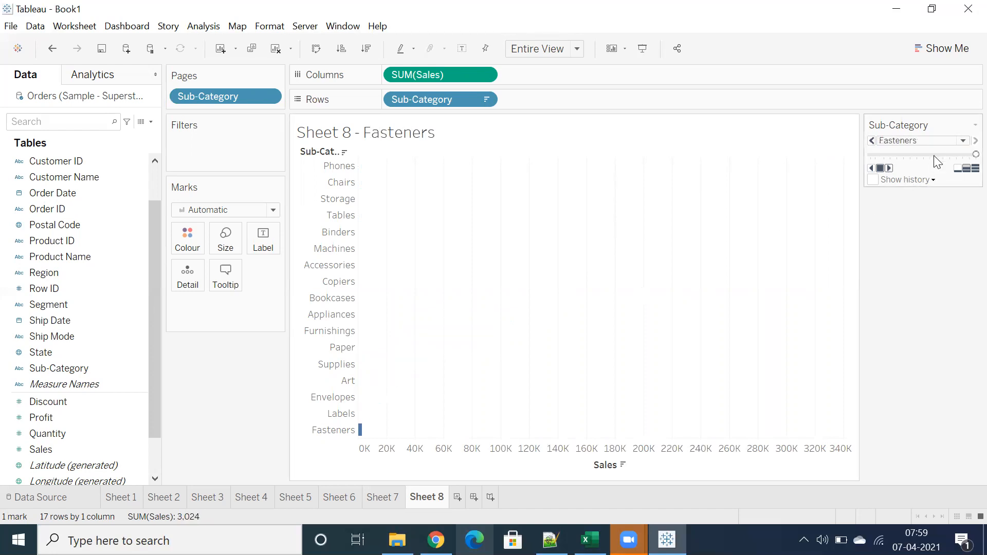
{"action": "left_click", "coordinate": [889, 169]}
{"action": "left_click", "coordinate": [889, 170]}
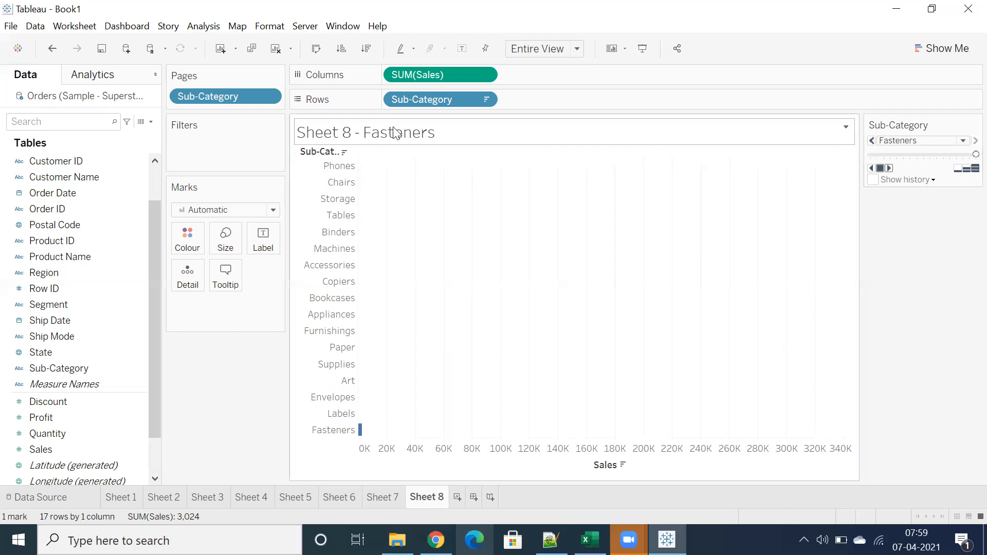
{"action": "left_click", "coordinate": [900, 143]}
{"action": "left_click", "coordinate": [897, 150]}
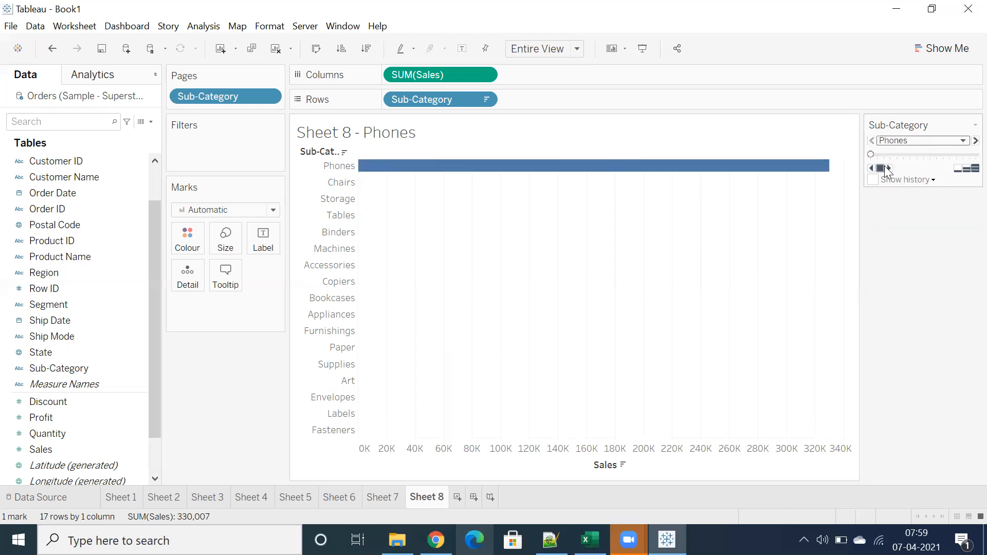
Show the page history for all marks and play the Sub-Category pages forward.
{"action": "left_click", "coordinate": [921, 180]}
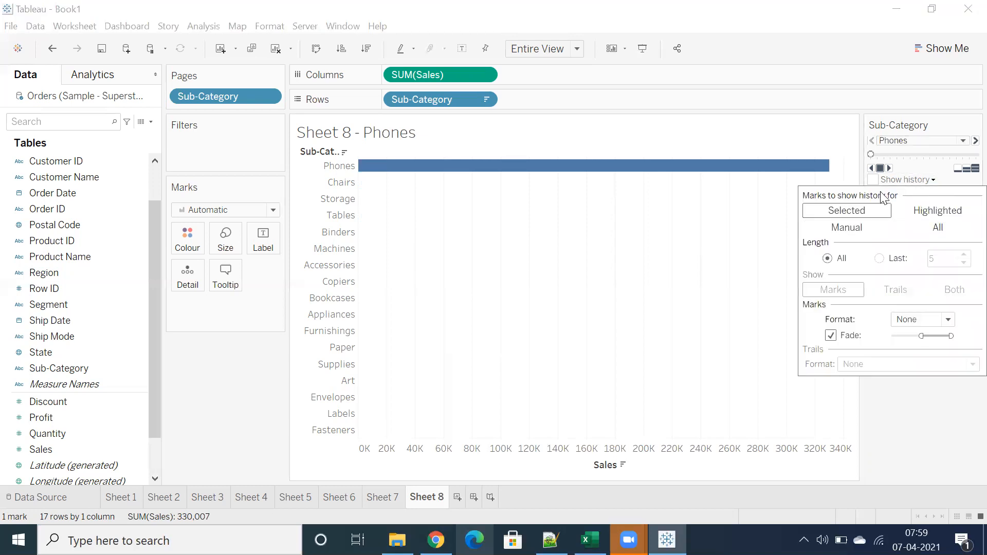
{"action": "left_click", "coordinate": [939, 228]}
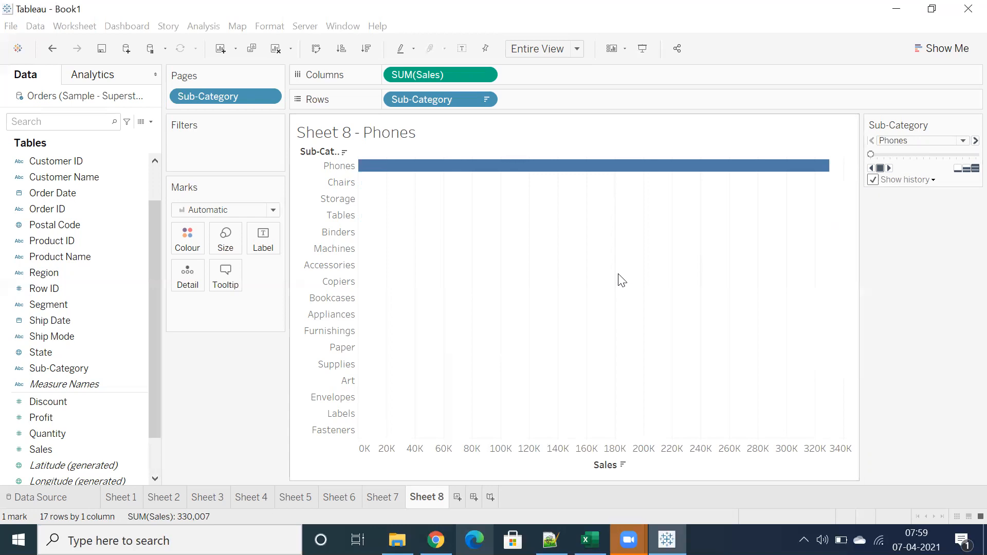
{"action": "left_click", "coordinate": [888, 168]}
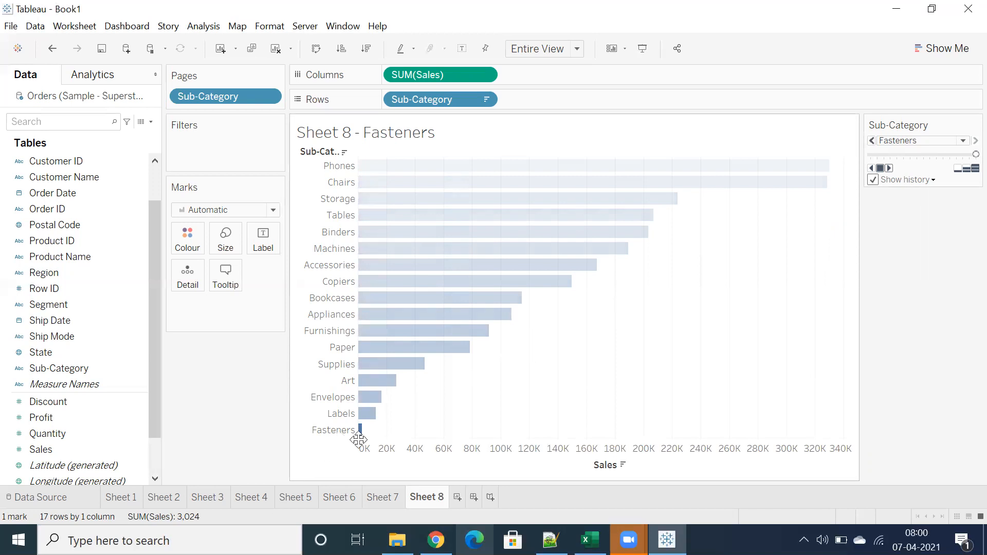
{"action": "mouse_move", "coordinate": [360, 434]}
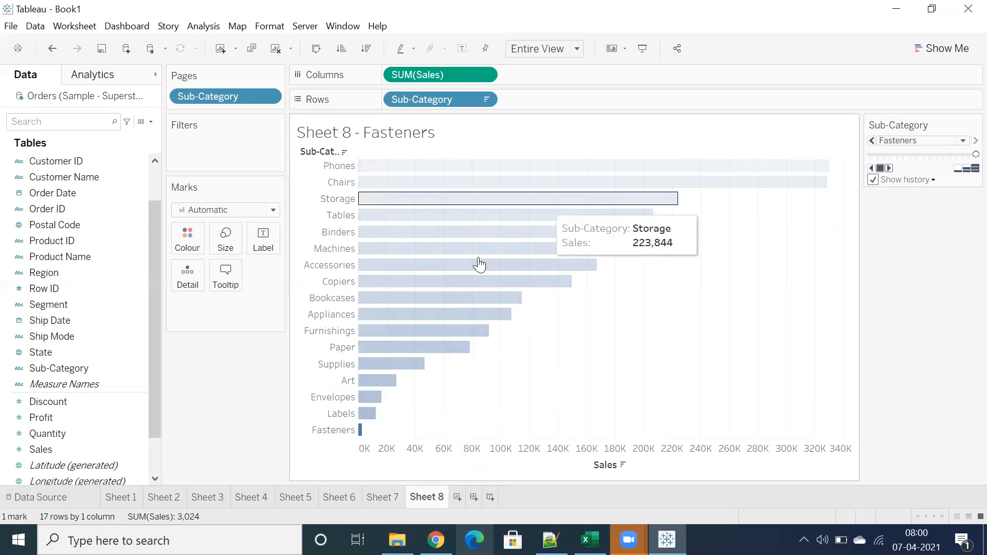
{"action": "left_click", "coordinate": [888, 171]}
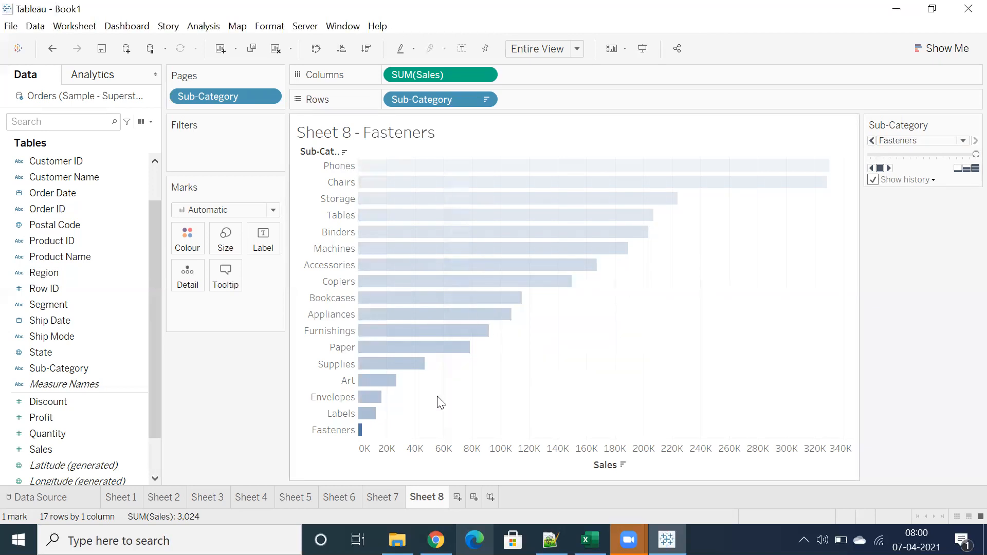
Review the views on Sheets 5, 6 and 7, ending on Sheet 8.
{"action": "left_click", "coordinate": [386, 497]}
{"action": "left_click", "coordinate": [345, 499]}
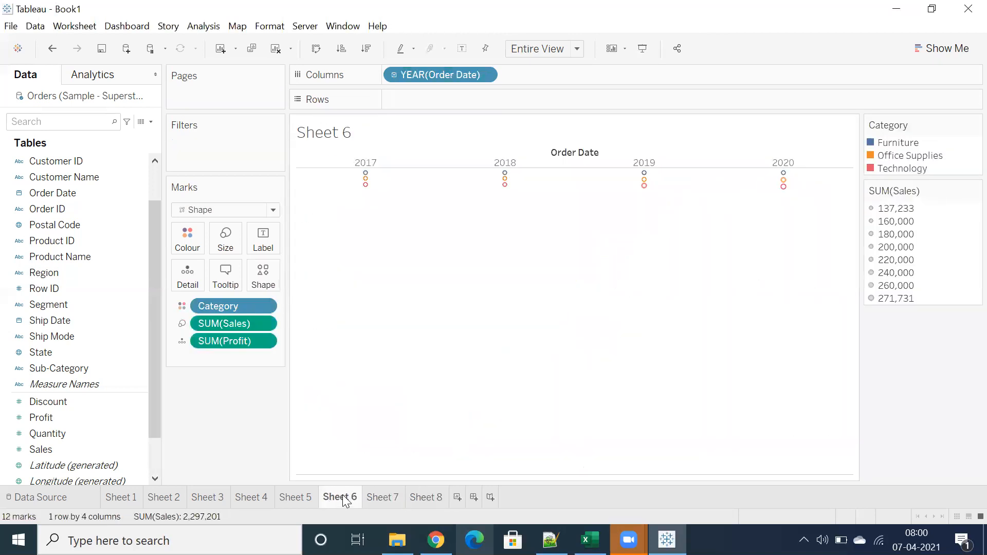
{"action": "left_click", "coordinate": [305, 499]}
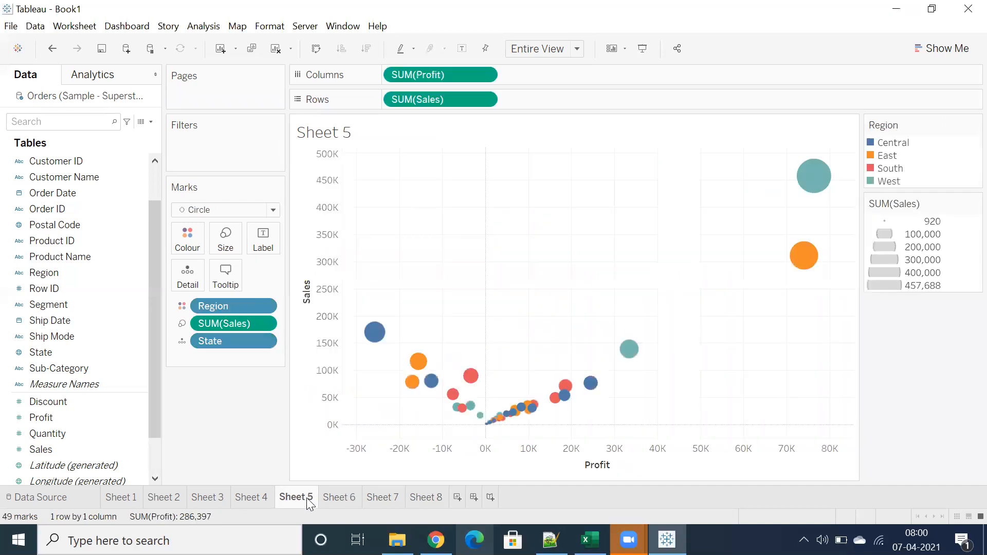
{"action": "left_click", "coordinate": [375, 498]}
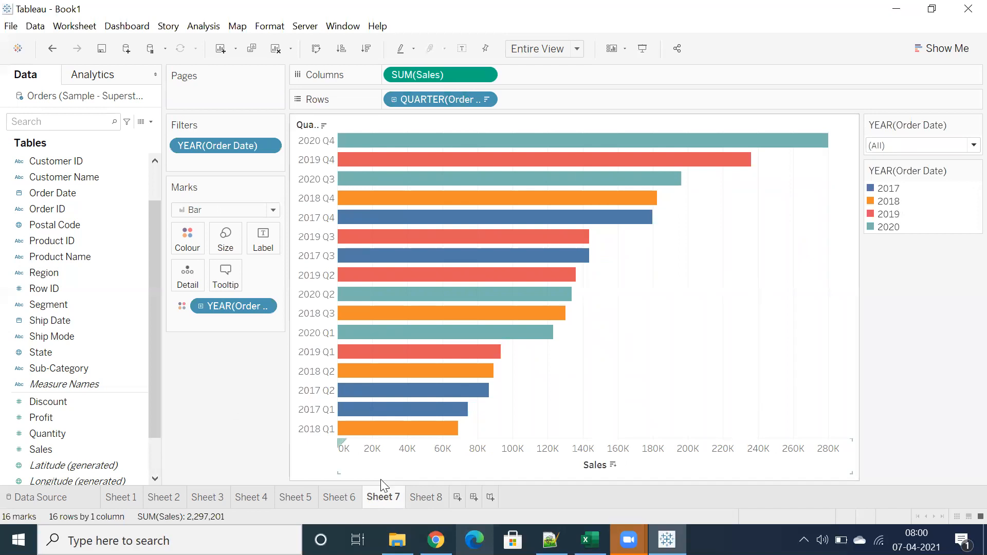
{"action": "left_click", "coordinate": [430, 498]}
Create a new worksheet, hide its title and place State in the view to generate a map.
{"action": "left_click", "coordinate": [457, 498]}
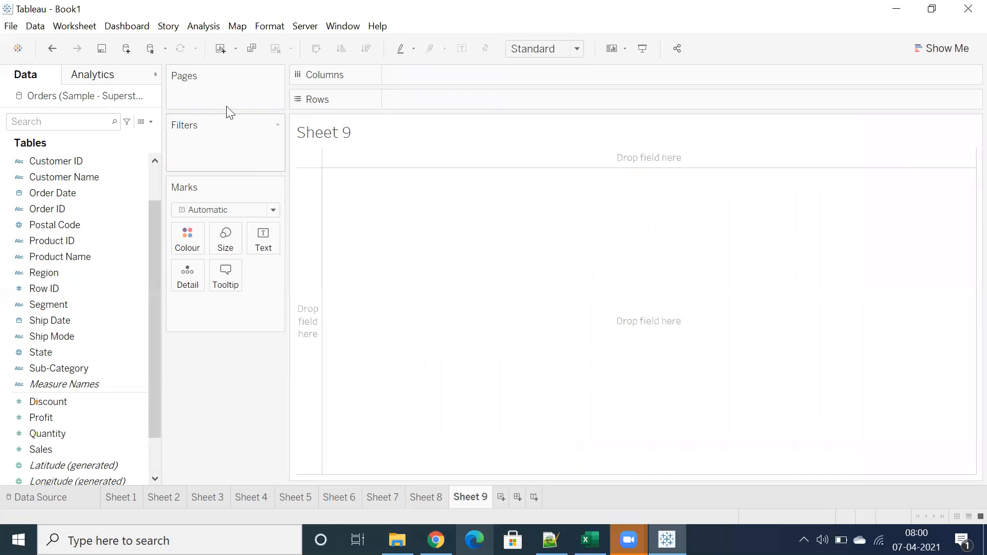
{"action": "right_click", "coordinate": [353, 132]}
{"action": "left_click", "coordinate": [364, 166]}
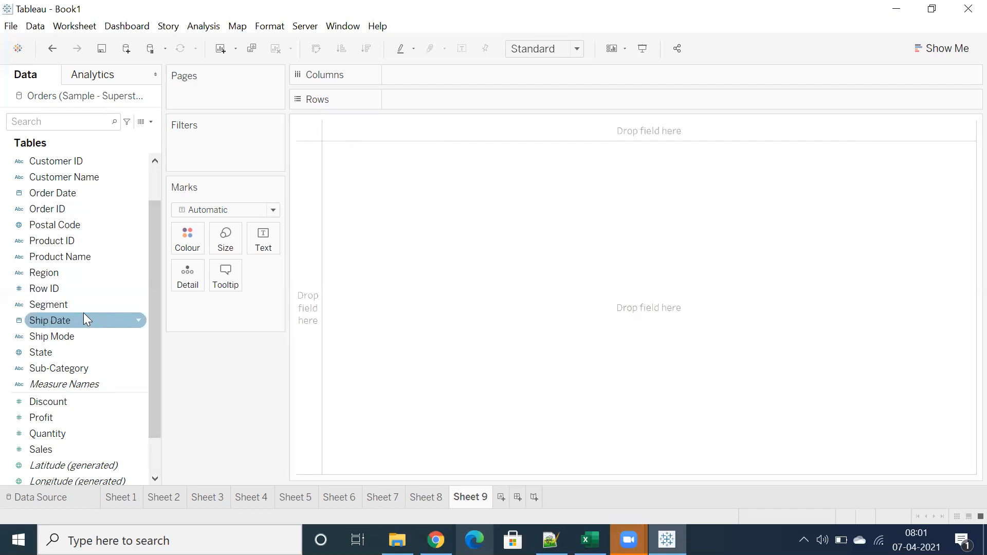
{"action": "left_click", "coordinate": [59, 357]}
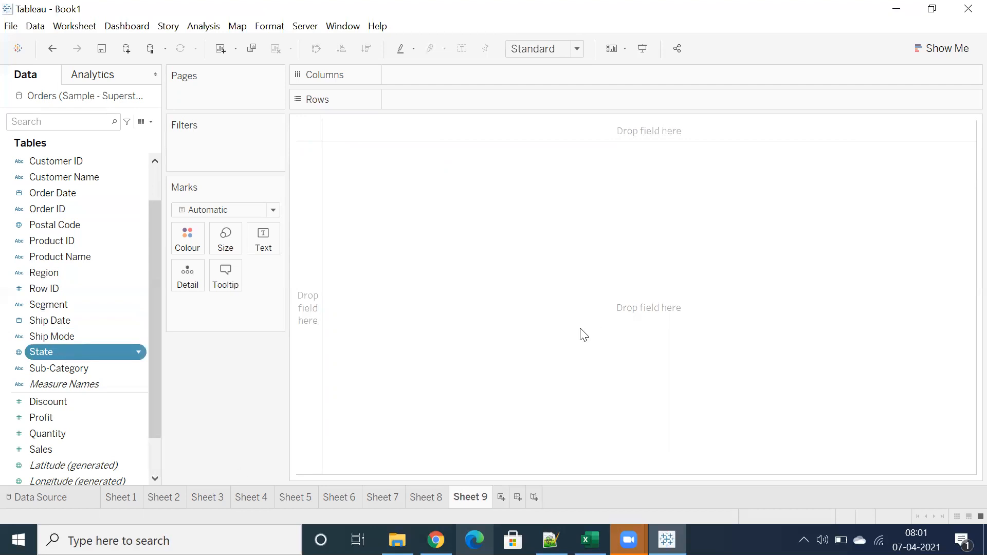
{"action": "left_click_drag", "start_coordinate": [683, 343], "coordinate": [760, 410]}
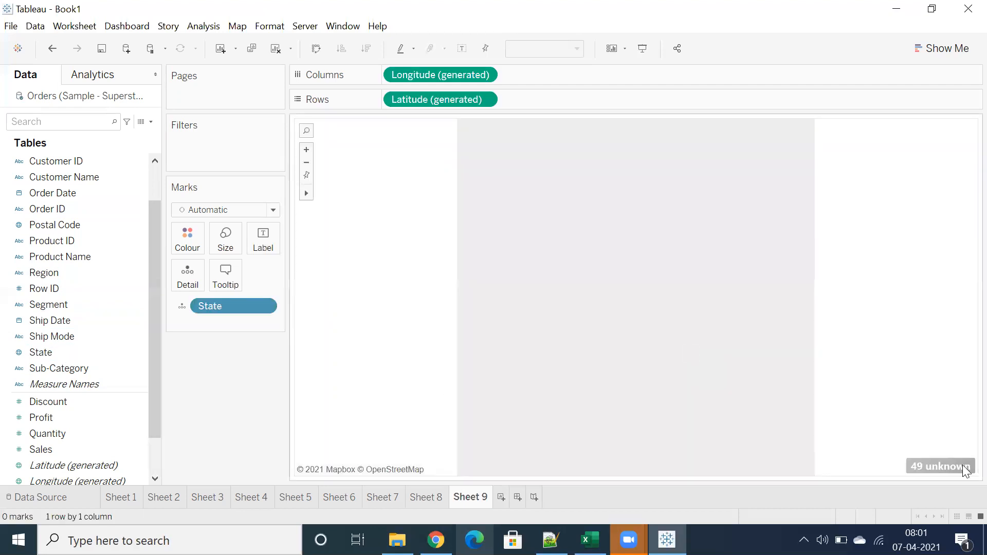
Edit the map's unknown locations so that Country/Region is taken from the Country/Region field.
{"action": "left_click", "coordinate": [941, 466]}
{"action": "left_click", "coordinate": [453, 230]}
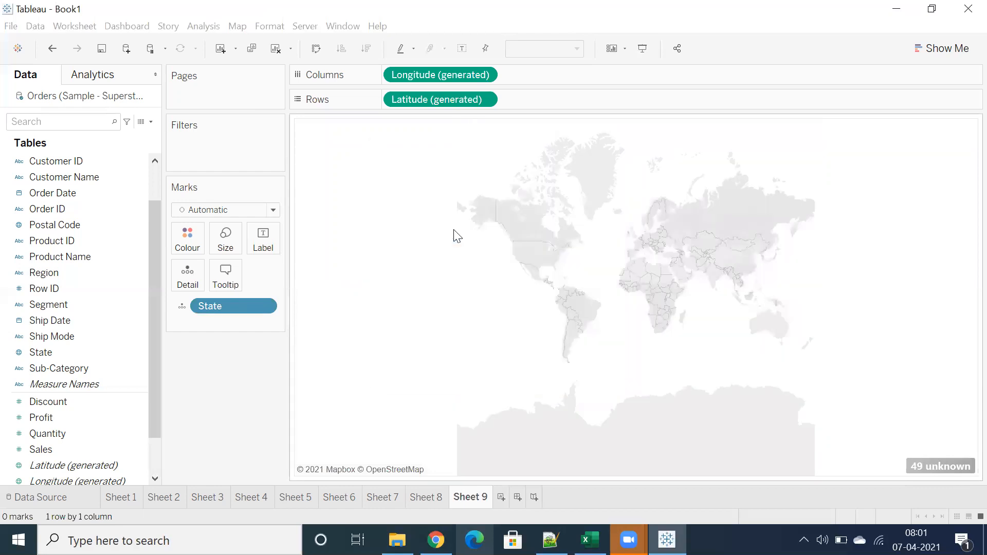
{"action": "left_click", "coordinate": [436, 168]}
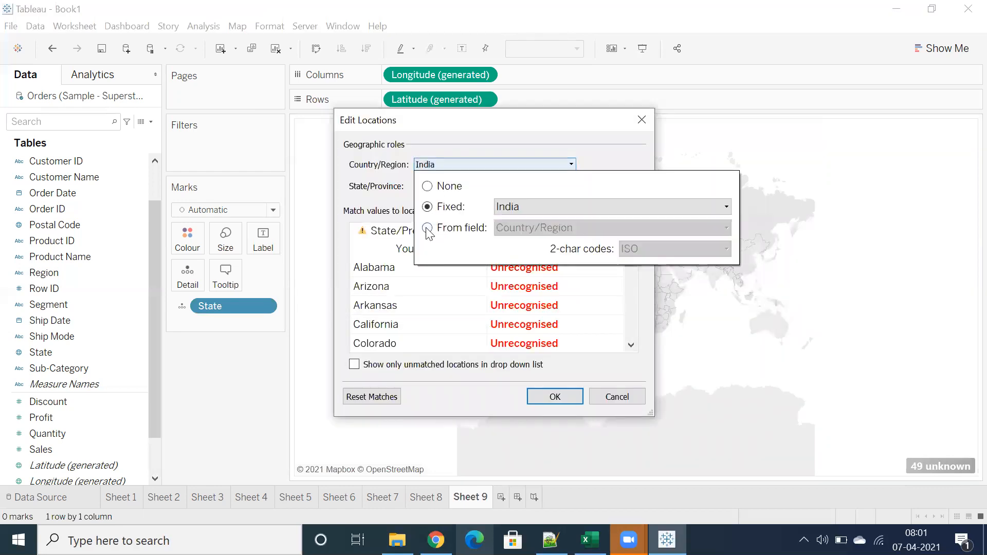
{"action": "left_click", "coordinate": [427, 228]}
{"action": "left_click", "coordinate": [551, 400]}
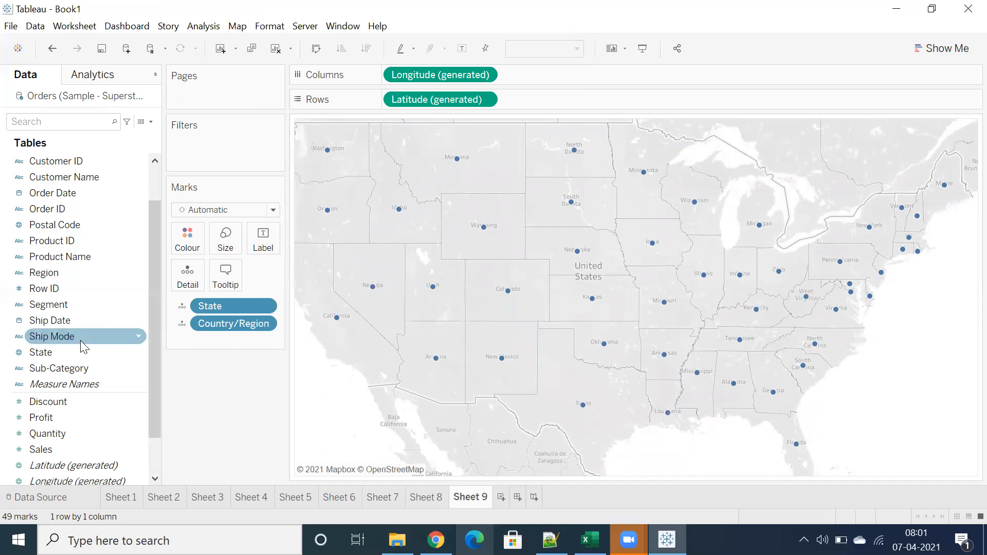
Try Sales as the size of the map marks, remove it, and enlarge all marks uniformly to a medium size.
{"action": "left_click_drag", "start_coordinate": [48, 454], "coordinate": [226, 249]}
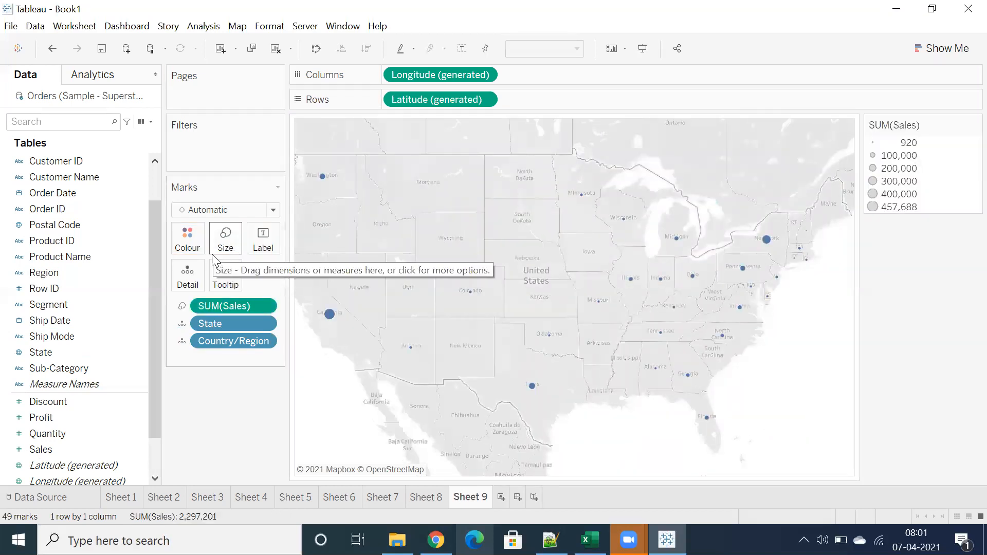
{"action": "left_click_drag", "start_coordinate": [213, 308], "coordinate": [214, 396]}
{"action": "left_click", "coordinate": [225, 238]}
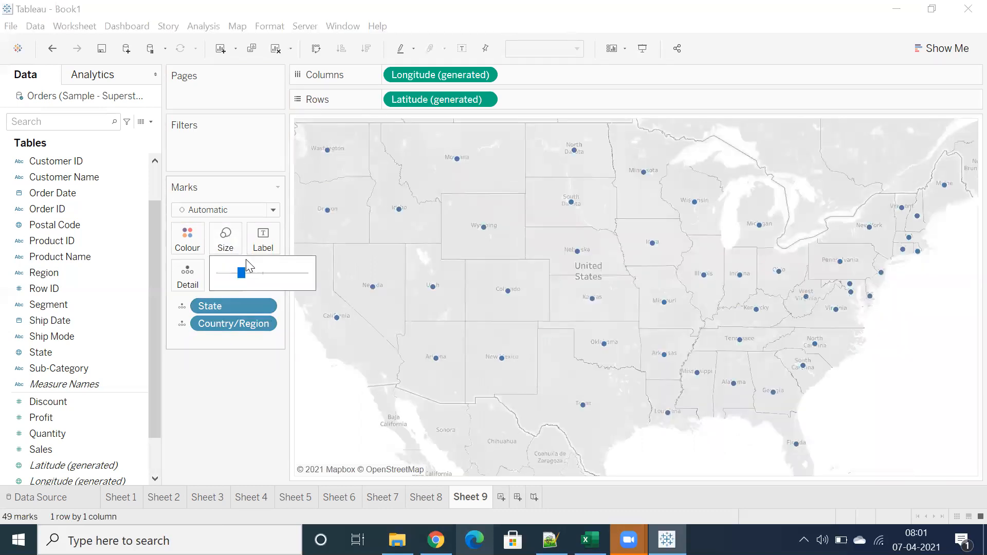
{"action": "left_click", "coordinate": [262, 273]}
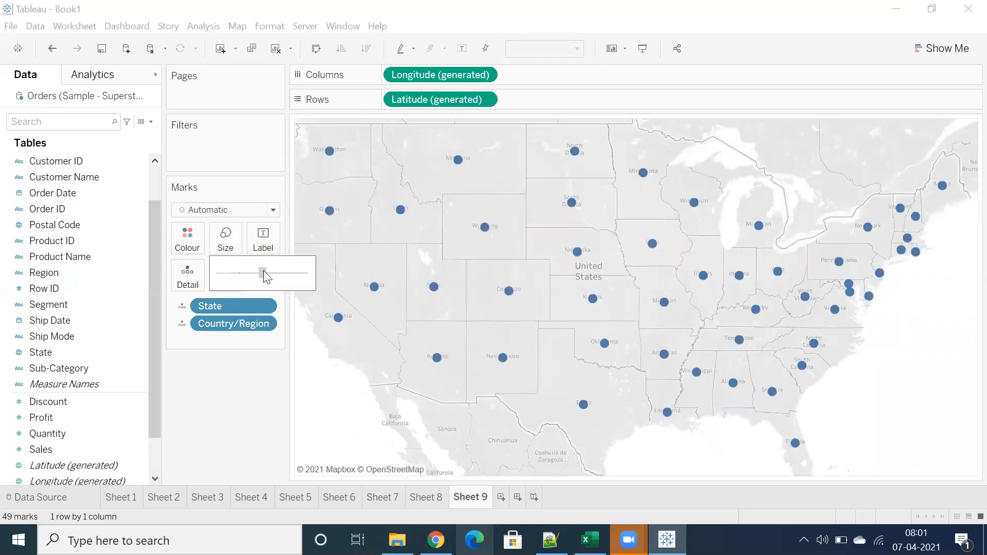
{"action": "left_click", "coordinate": [200, 367]}
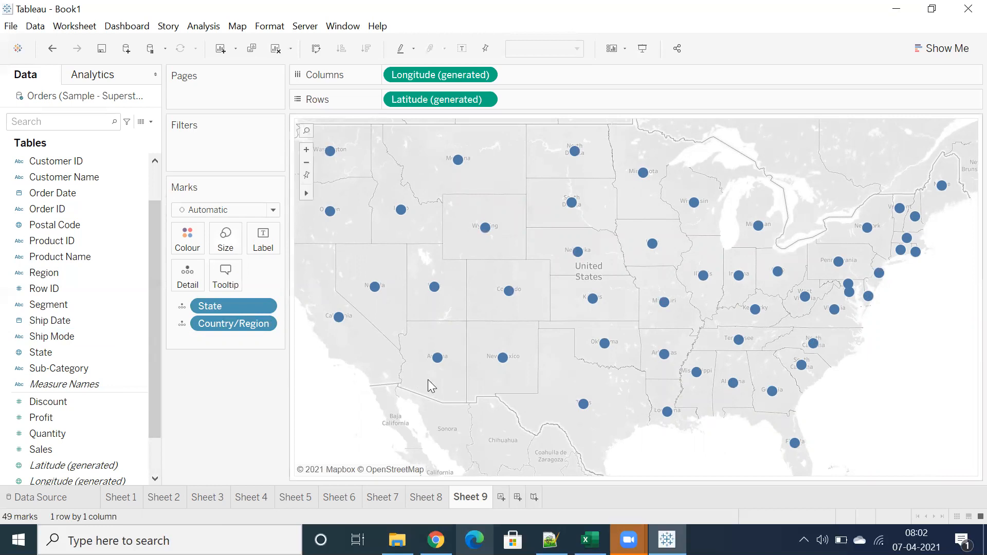
{"action": "left_click", "coordinate": [629, 539]}
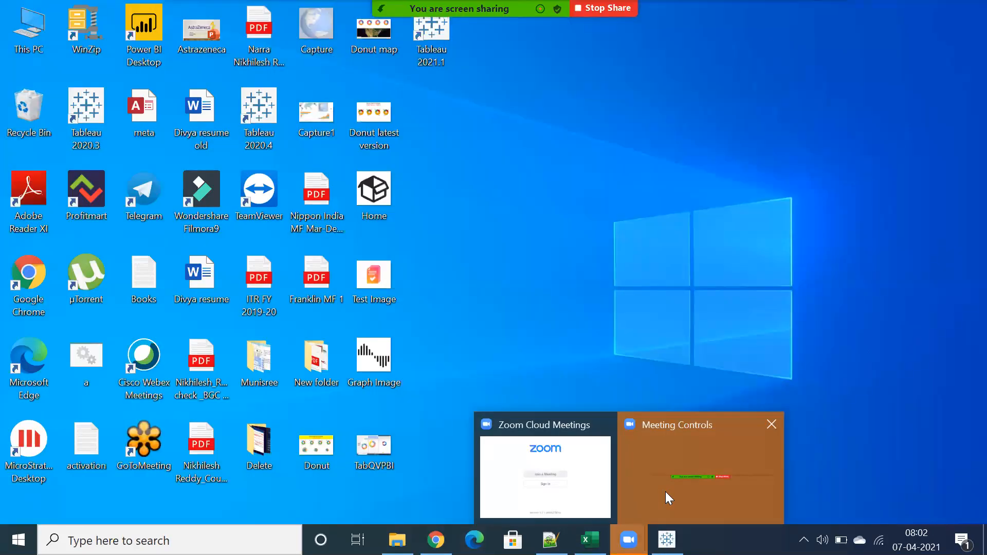
{"action": "left_click", "coordinate": [664, 491]}
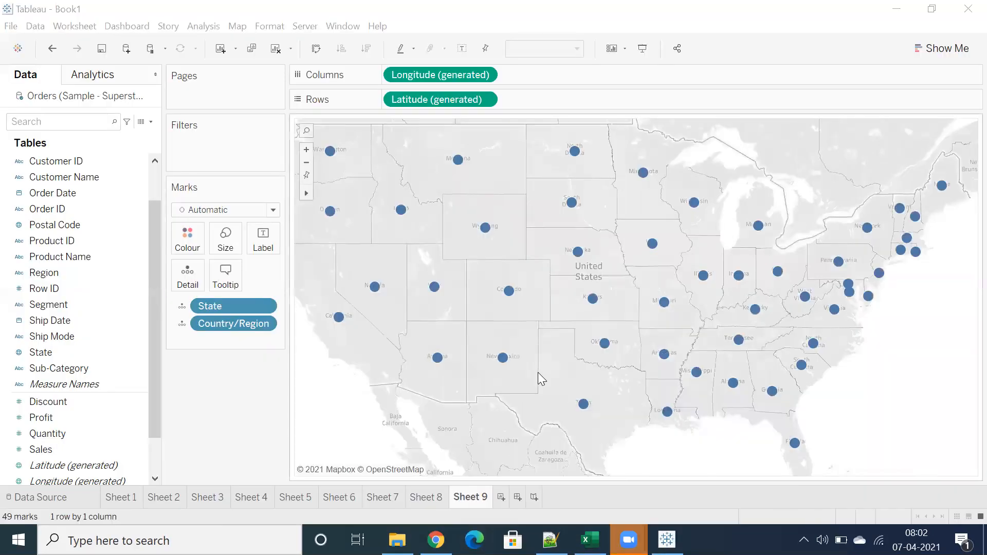
{"action": "left_click", "coordinate": [336, 386]}
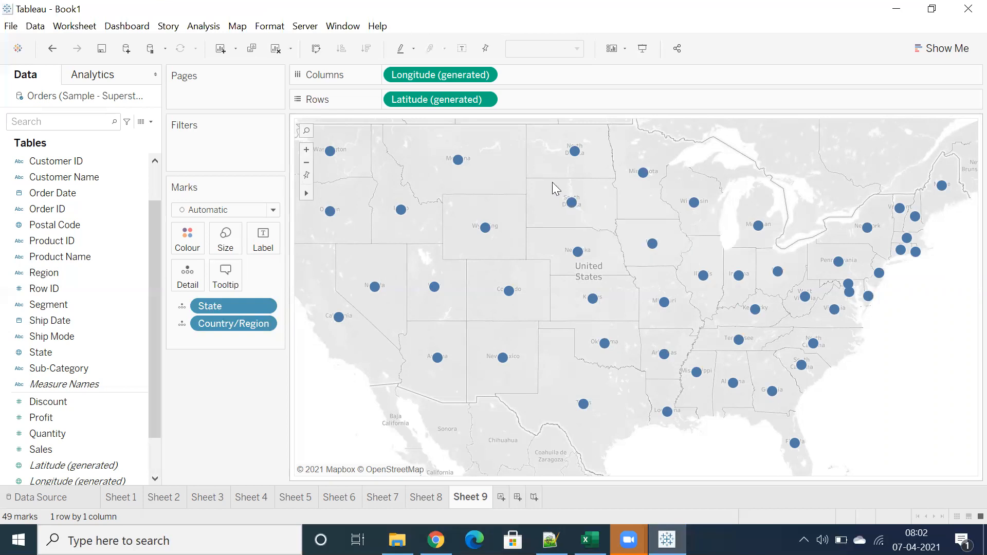
{"action": "left_click_drag", "start_coordinate": [552, 179], "coordinate": [597, 217]}
{"action": "left_click", "coordinate": [540, 200]}
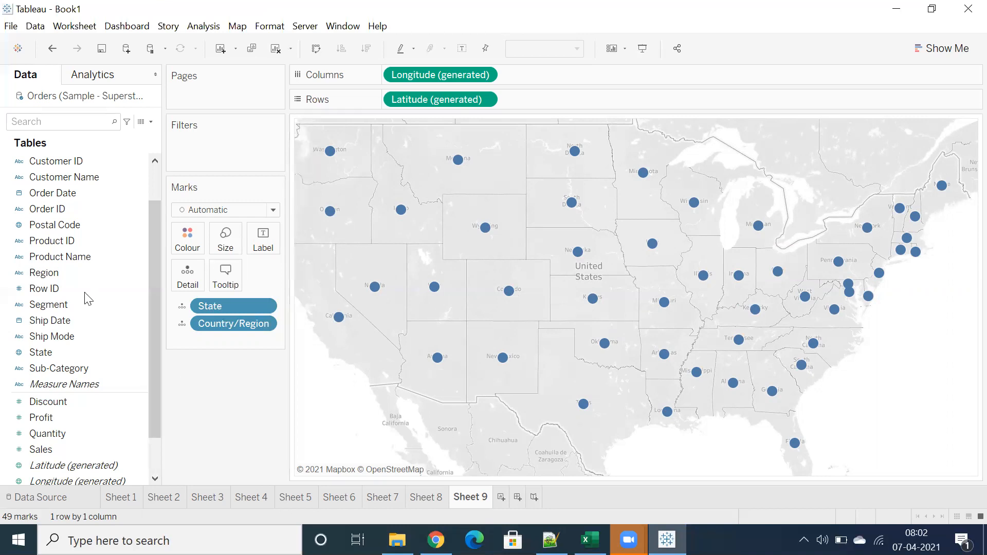
{"action": "left_click_drag", "start_coordinate": [93, 278], "coordinate": [383, 308]}
{"action": "left_click", "coordinate": [384, 307]}
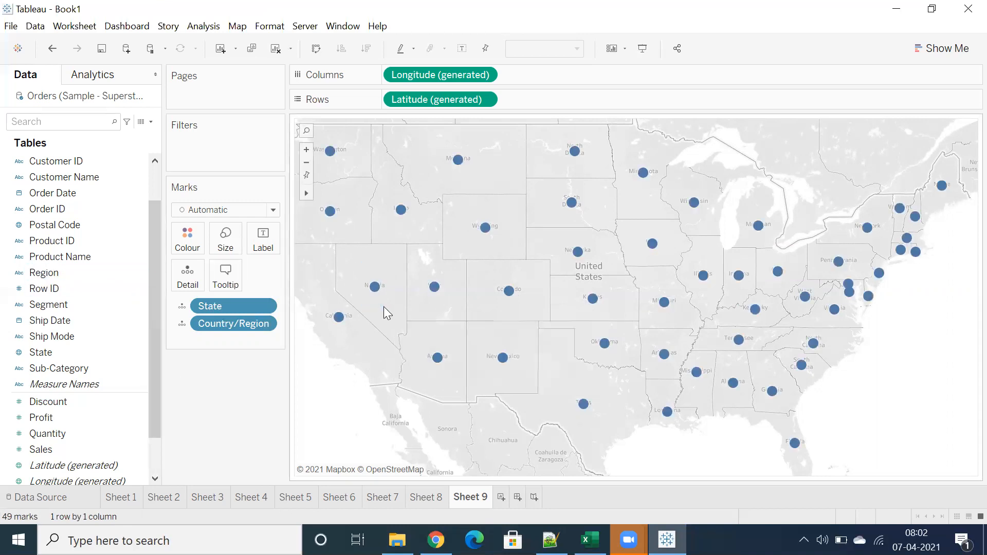
{"action": "left_click", "coordinate": [590, 541]}
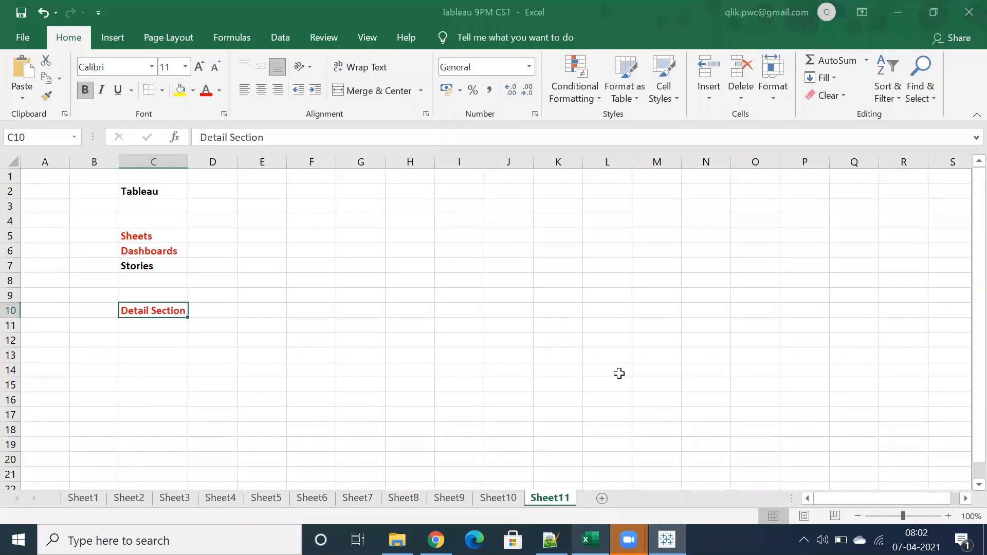
{"action": "left_click_drag", "start_coordinate": [462, 206], "coordinate": [623, 207]}
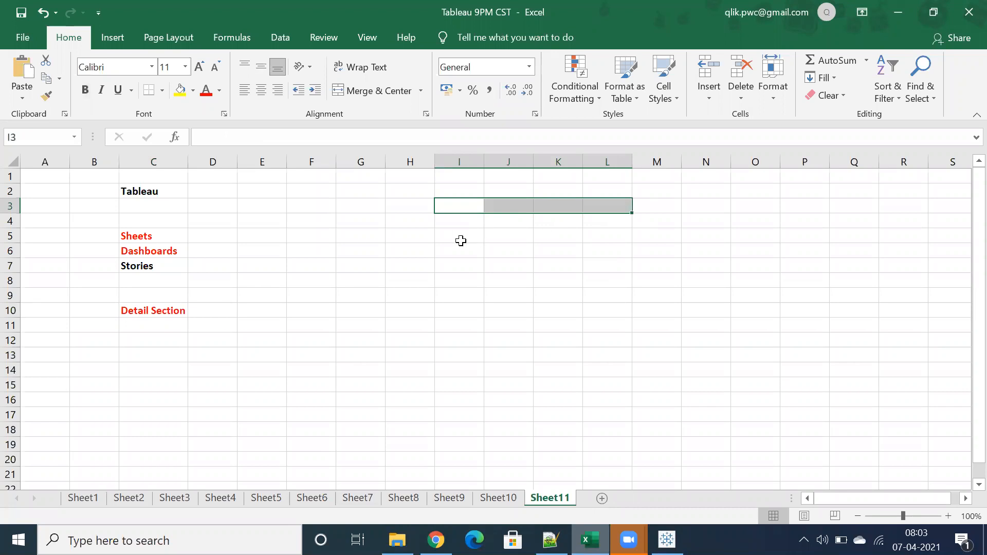
{"action": "left_click_drag", "start_coordinate": [461, 224], "coordinate": [545, 221]}
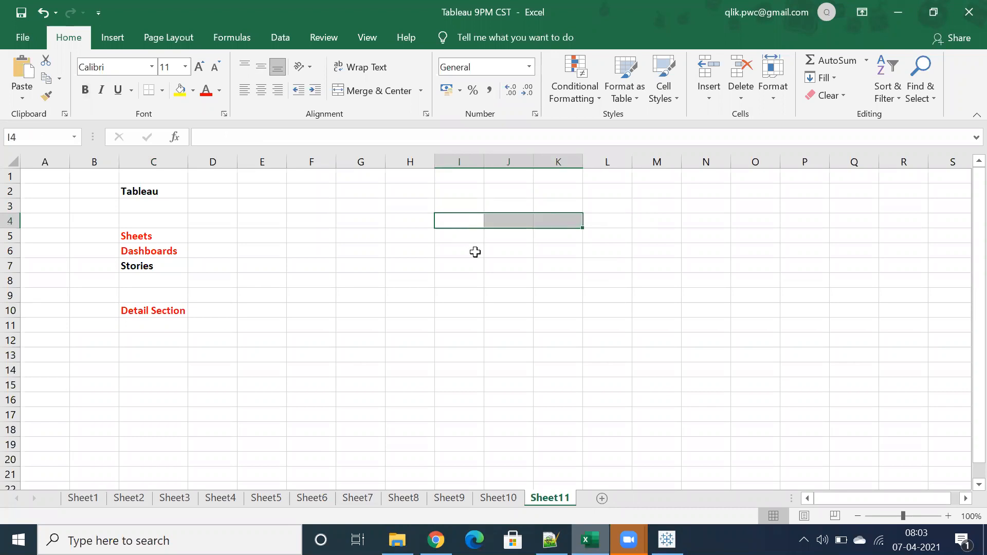
{"action": "left_click", "coordinate": [533, 230]}
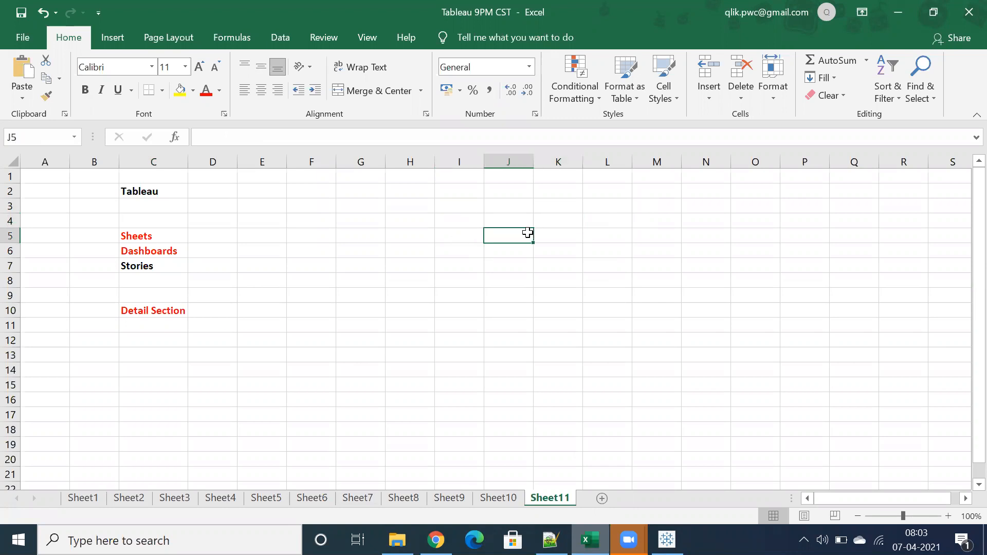
{"action": "left_click_drag", "start_coordinate": [463, 248], "coordinate": [497, 247]}
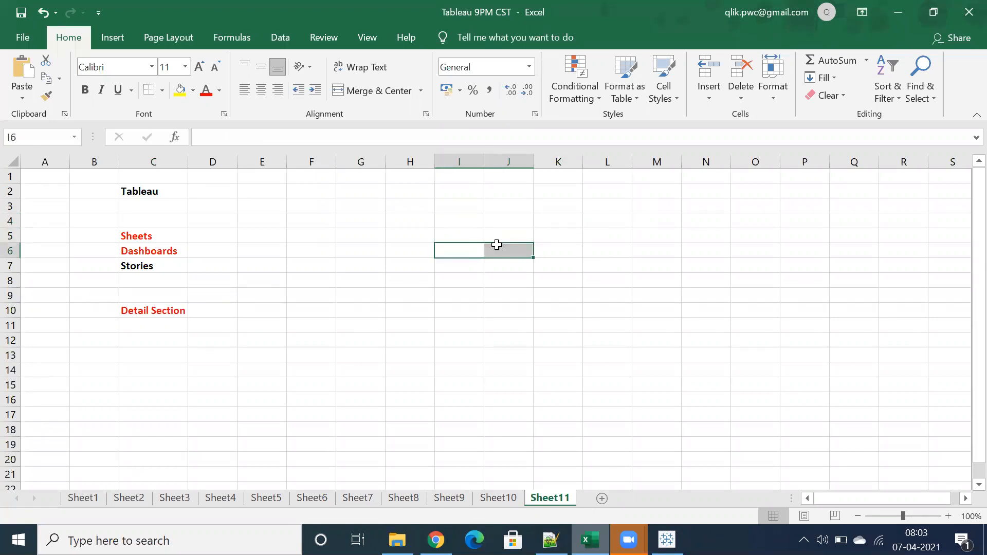
{"action": "left_click_drag", "start_coordinate": [572, 194], "coordinate": [253, 332]}
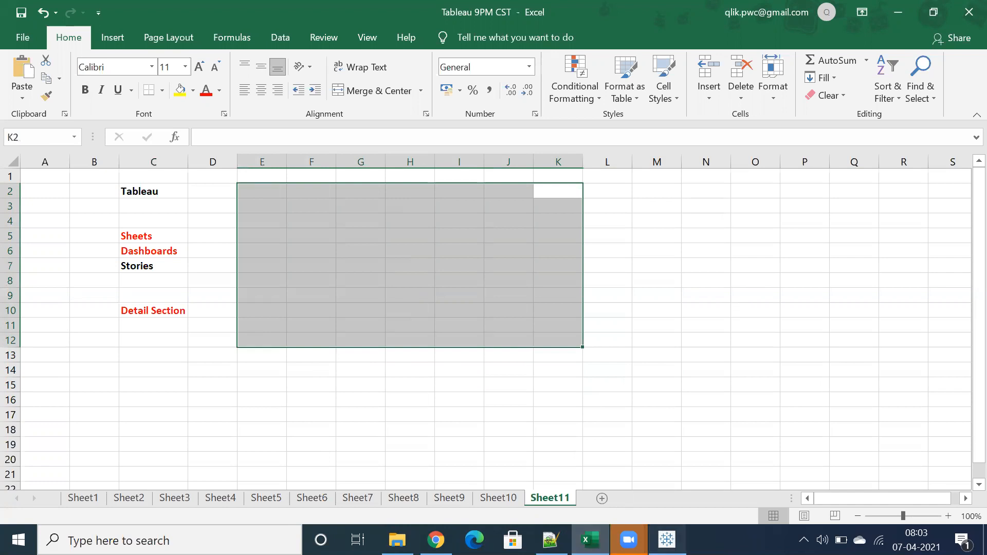
{"action": "left_click", "coordinate": [666, 540]}
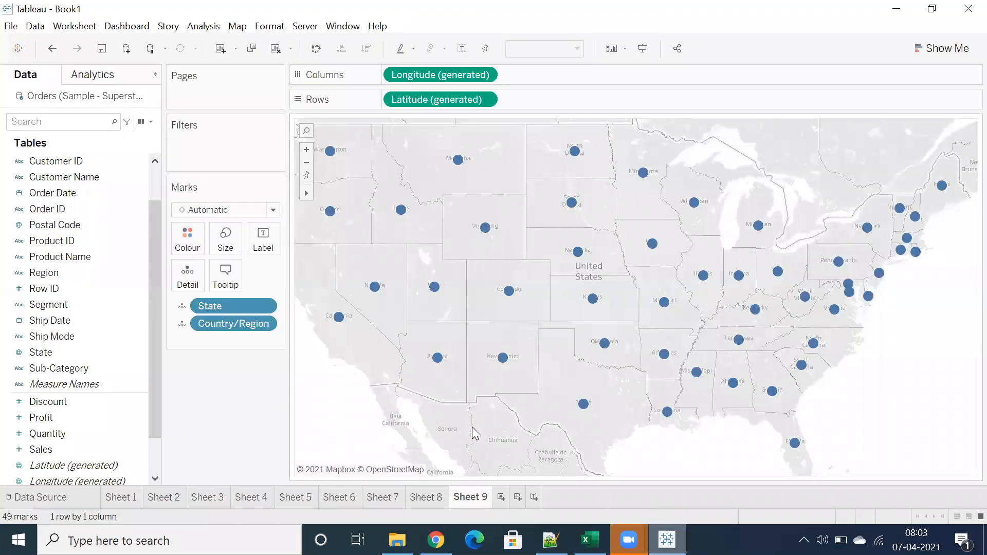
{"action": "double_click", "coordinate": [471, 497]}
{"action": "mouse_move", "coordinate": [401, 210]}
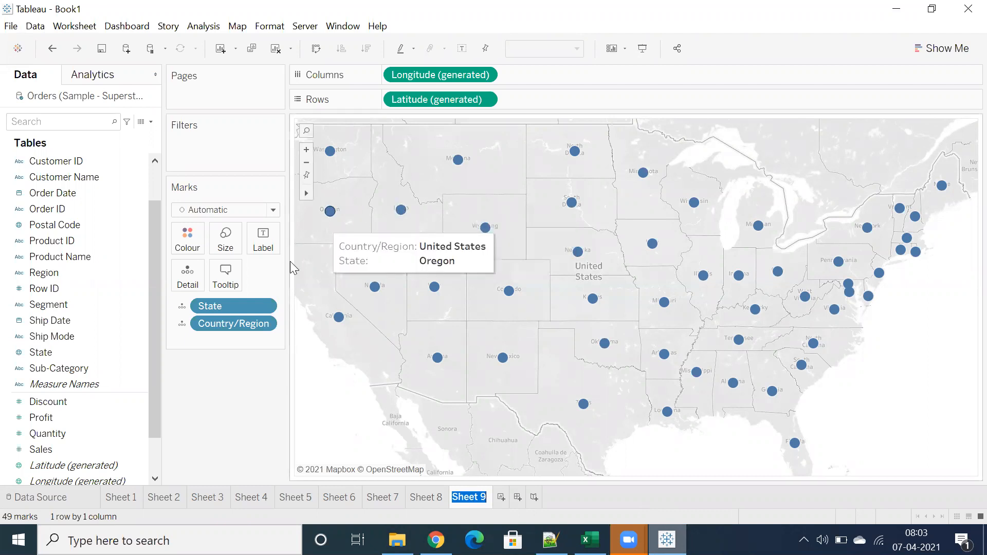
Label the map marks with Sales and format the labels as bold 8 pt text.
{"action": "left_click_drag", "start_coordinate": [68, 449], "coordinate": [262, 240]}
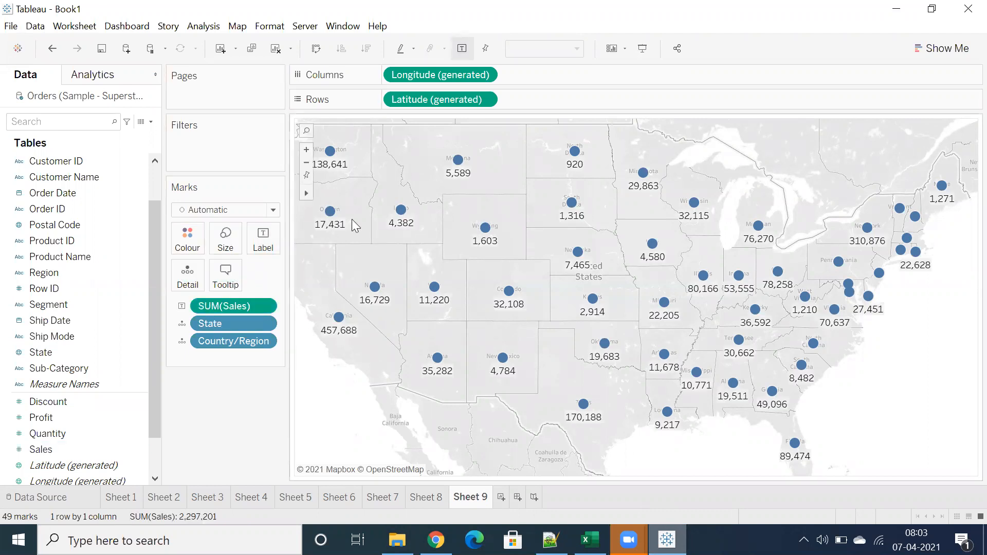
{"action": "left_click", "coordinate": [271, 246]}
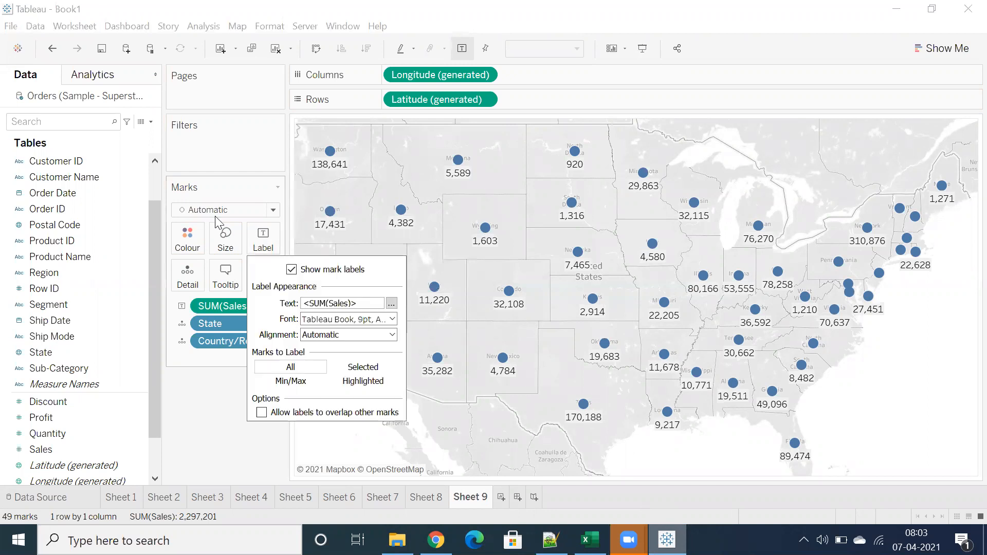
{"action": "left_click", "coordinate": [324, 320]}
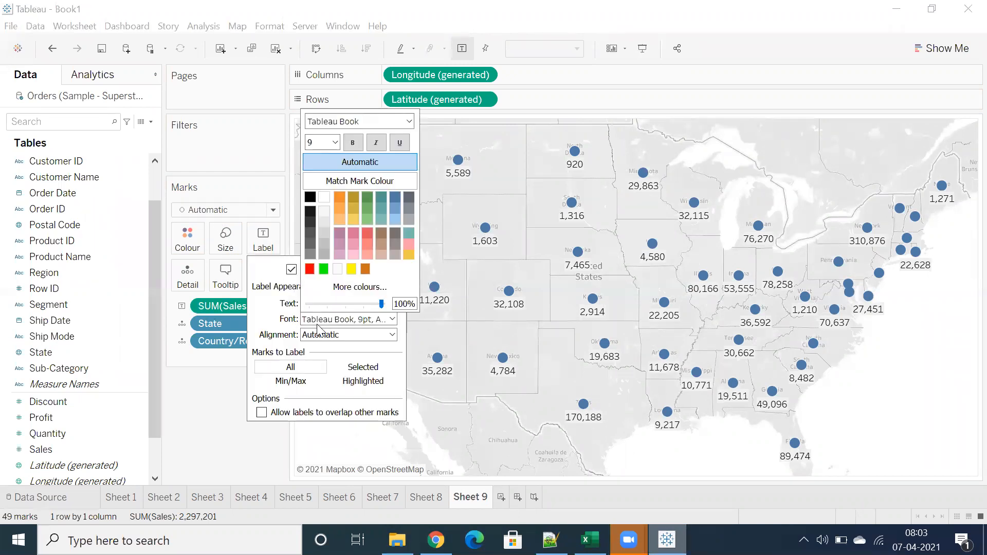
{"action": "left_click", "coordinate": [333, 143]}
{"action": "left_click", "coordinate": [322, 155]}
{"action": "left_click", "coordinate": [353, 142]}
{"action": "left_click", "coordinate": [375, 142]}
{"action": "left_click", "coordinate": [400, 143]}
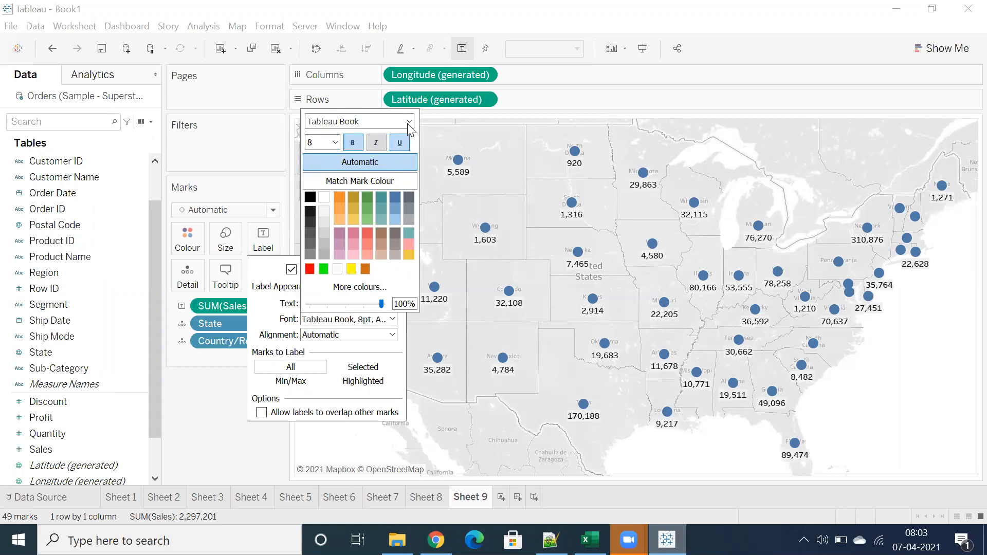
{"action": "left_click", "coordinate": [430, 127]}
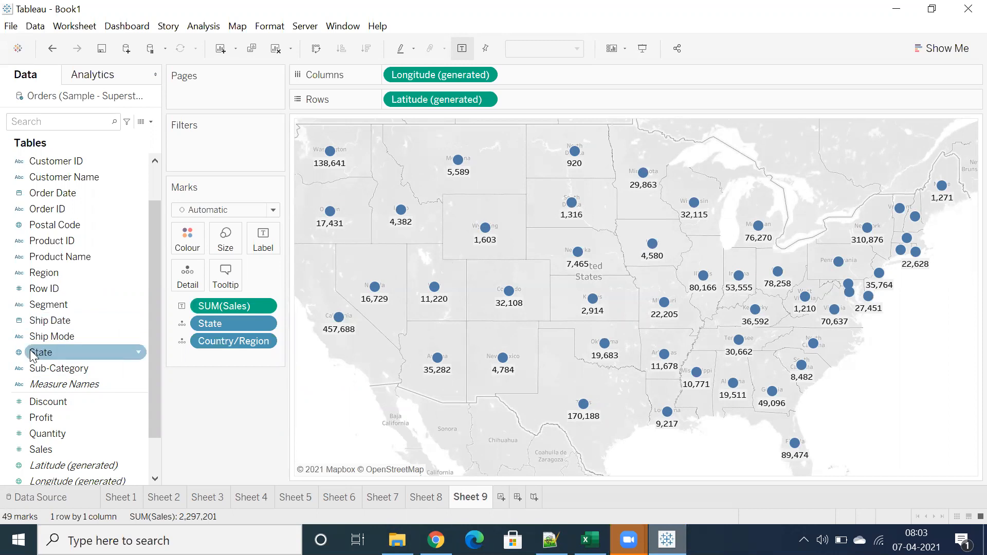
Colour the map marks by State and add State to Pages so the map shows one state at a time.
{"action": "left_click_drag", "start_coordinate": [35, 353], "coordinate": [187, 237]}
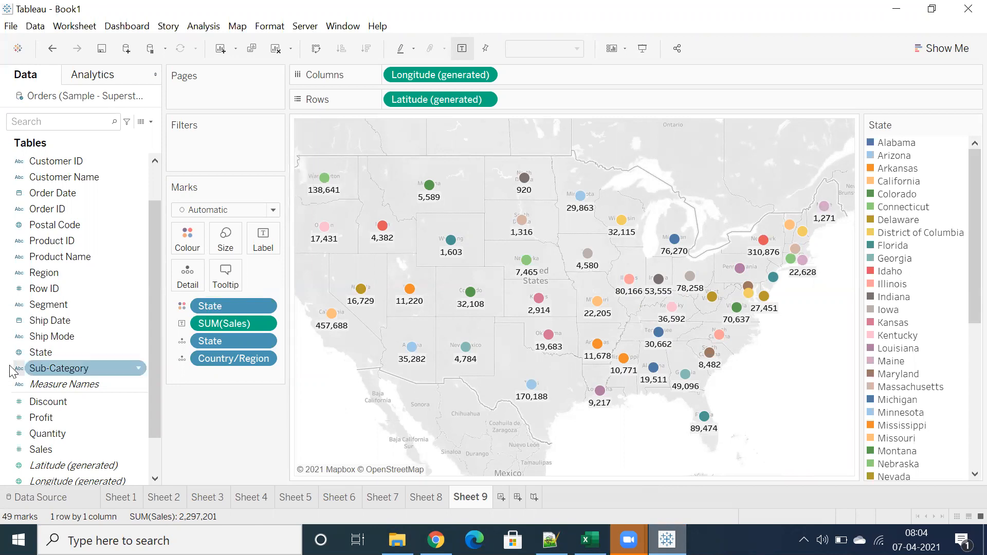
{"action": "scroll", "coordinate": [20, 352], "scroll_direction": "up", "scroll_amount": 2}
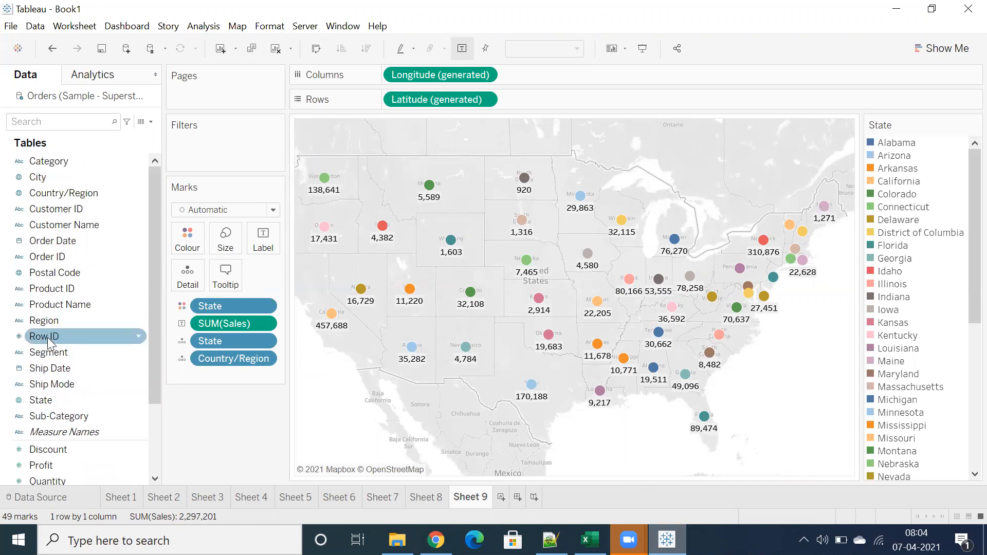
{"action": "left_click_drag", "start_coordinate": [35, 400], "coordinate": [183, 93]}
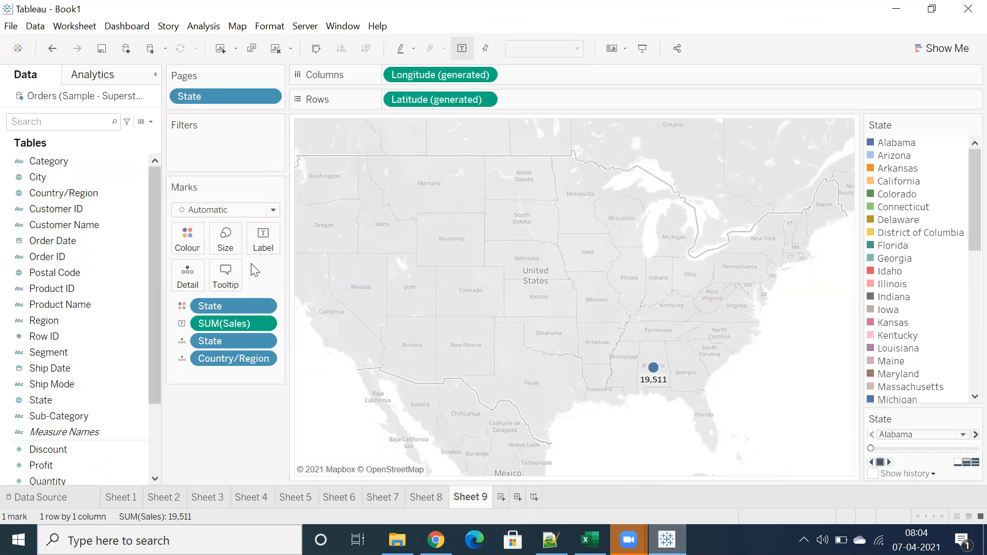
Move the State page control above the colour legend and play through the states, switching to the fastest playback speed.
{"action": "scroll", "coordinate": [660, 378], "scroll_direction": "up", "scroll_amount": 1}
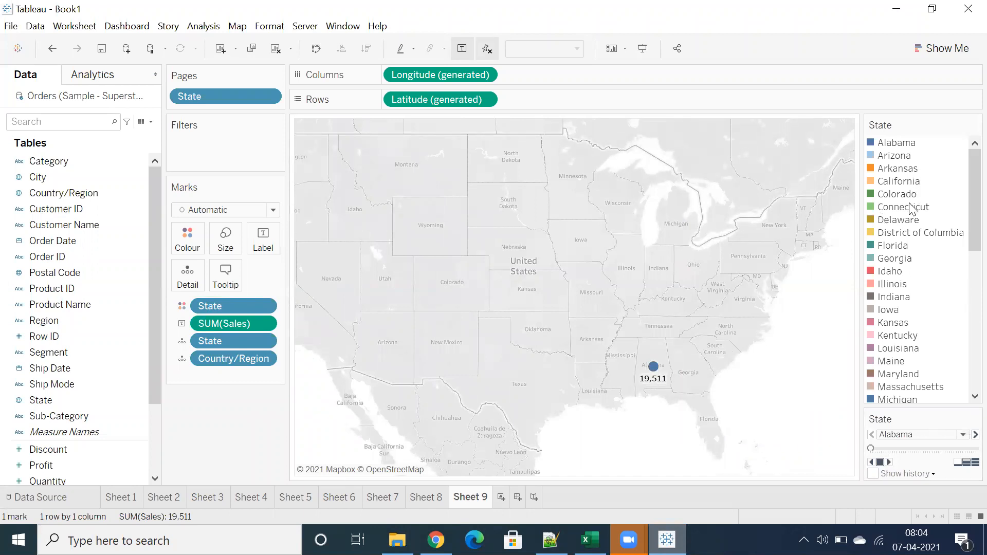
{"action": "left_click_drag", "start_coordinate": [913, 418], "coordinate": [898, 127]}
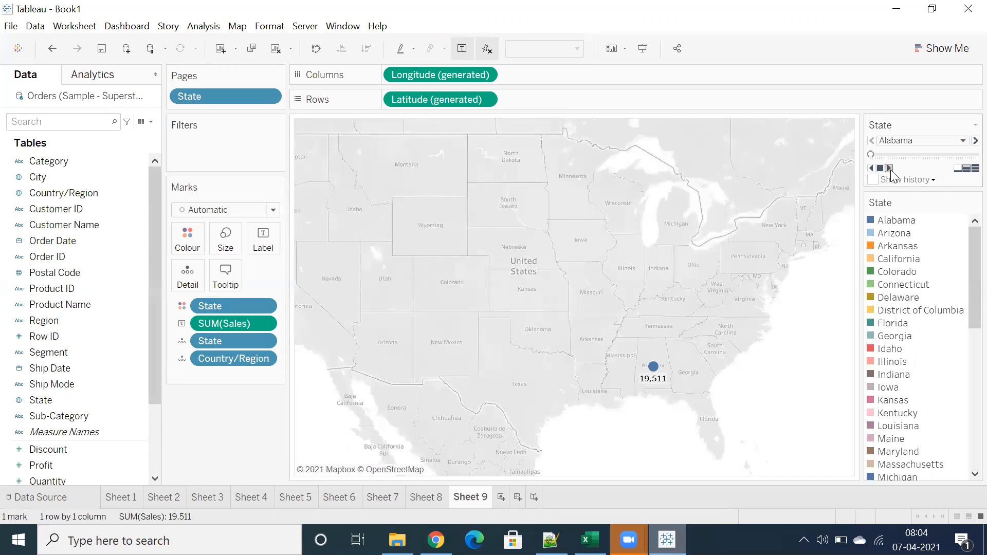
{"action": "left_click", "coordinate": [890, 169]}
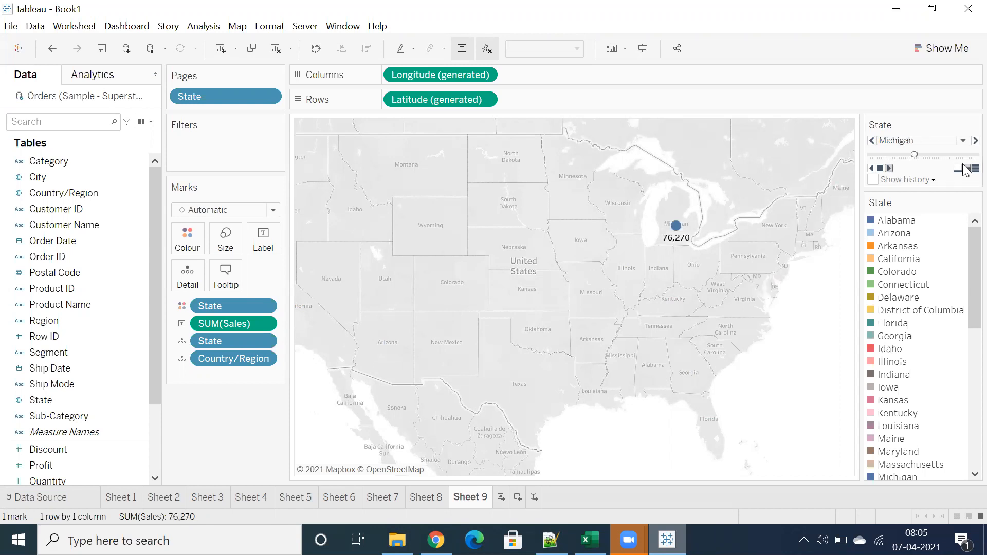
{"action": "left_click", "coordinate": [974, 168]}
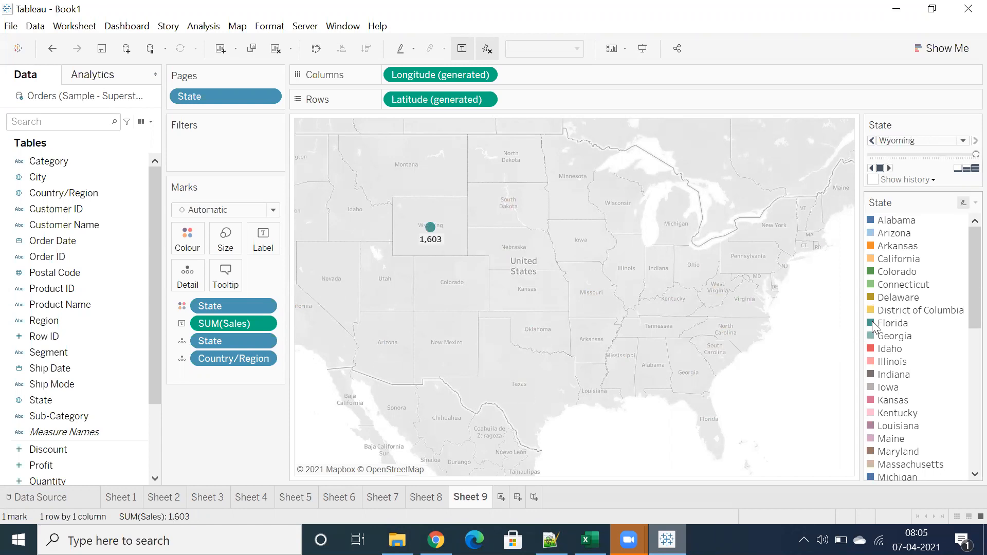
Turn on page history for all marks and play the State pages again.
{"action": "left_click", "coordinate": [898, 180]}
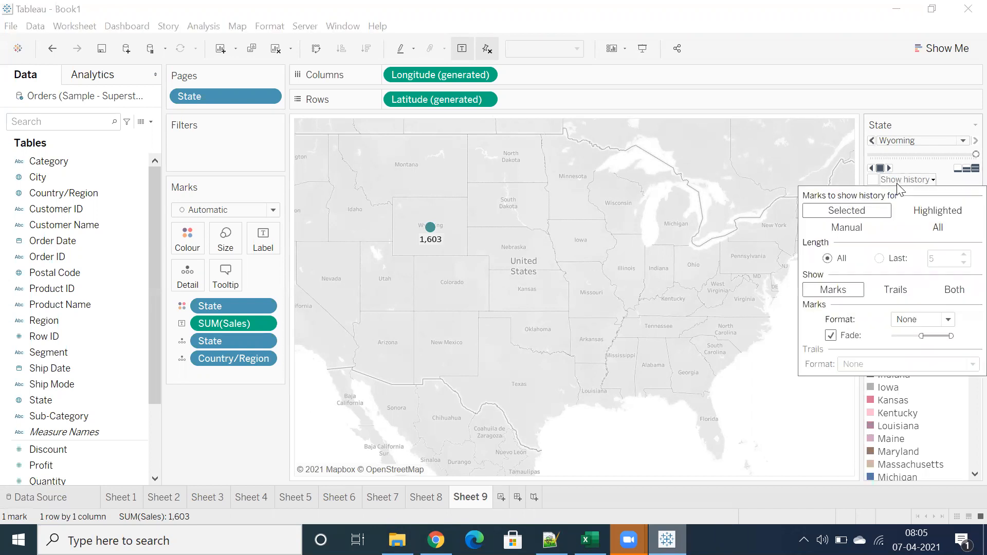
{"action": "left_click", "coordinate": [929, 233]}
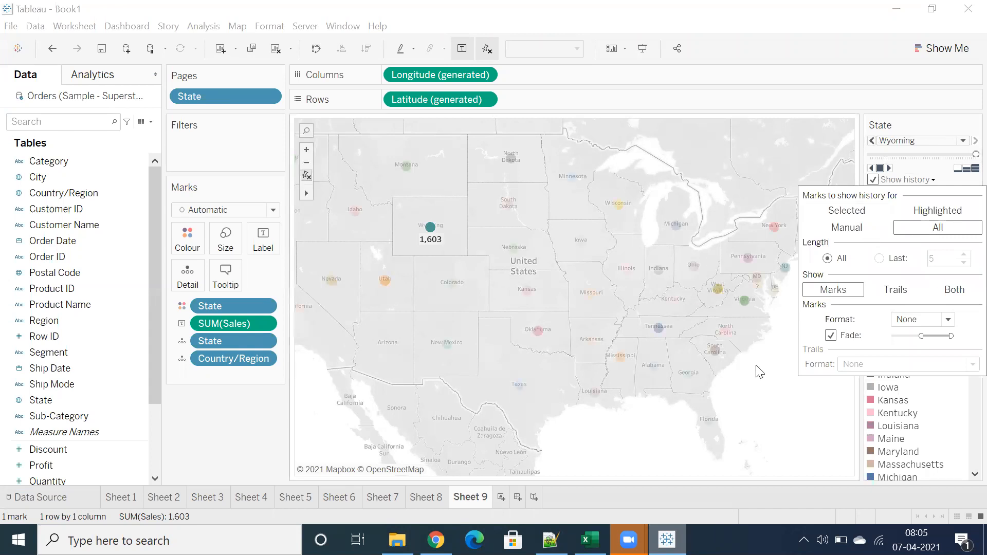
{"action": "left_click", "coordinate": [756, 366]}
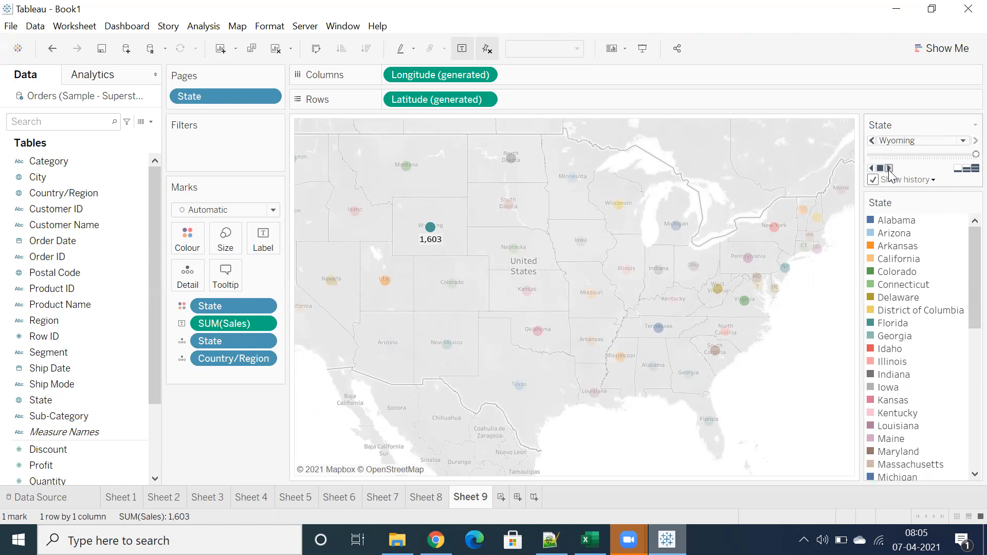
{"action": "left_click", "coordinate": [888, 168]}
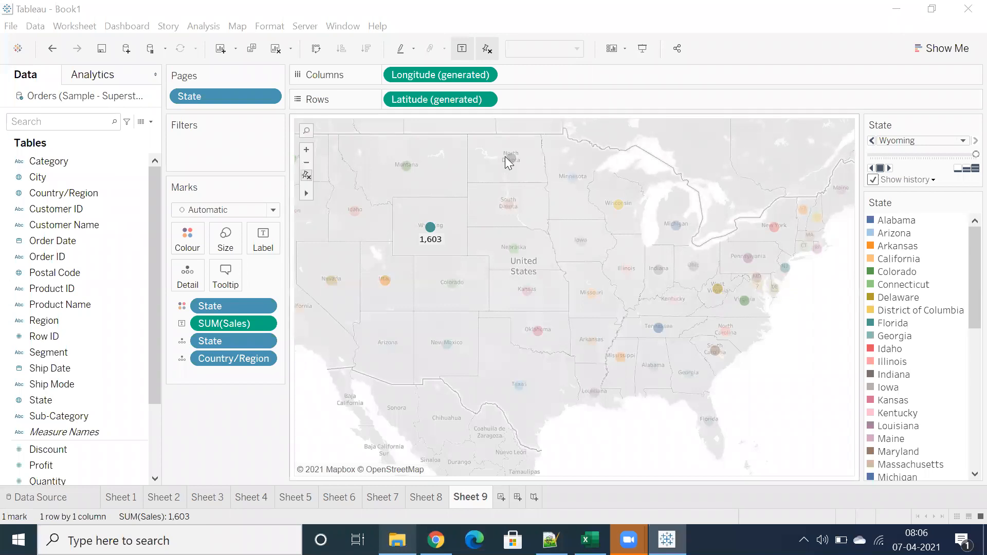
Review the sub-category sales chart on Sheet 8 and add a new worksheet after Sheet 9.
{"action": "left_click", "coordinate": [426, 497]}
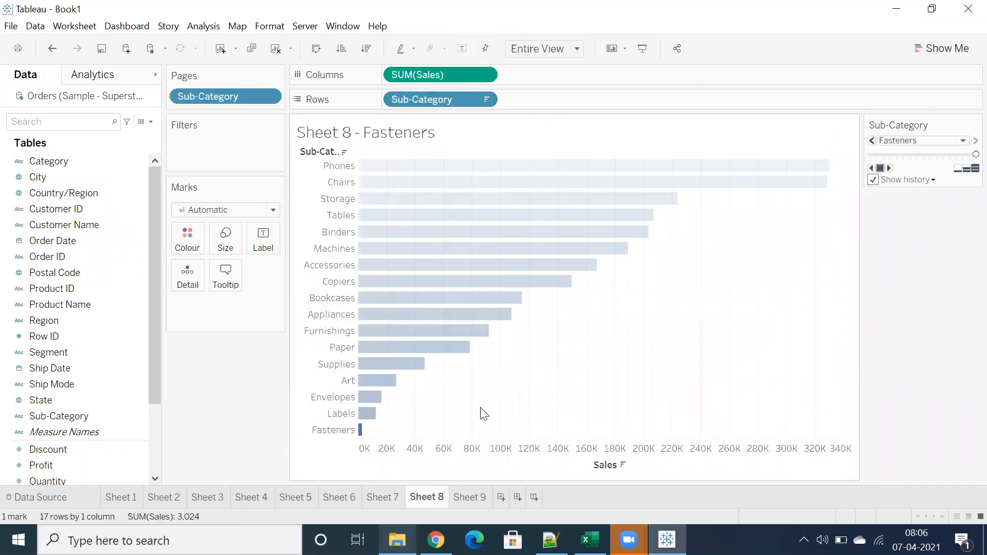
{"action": "mouse_move", "coordinate": [521, 218]}
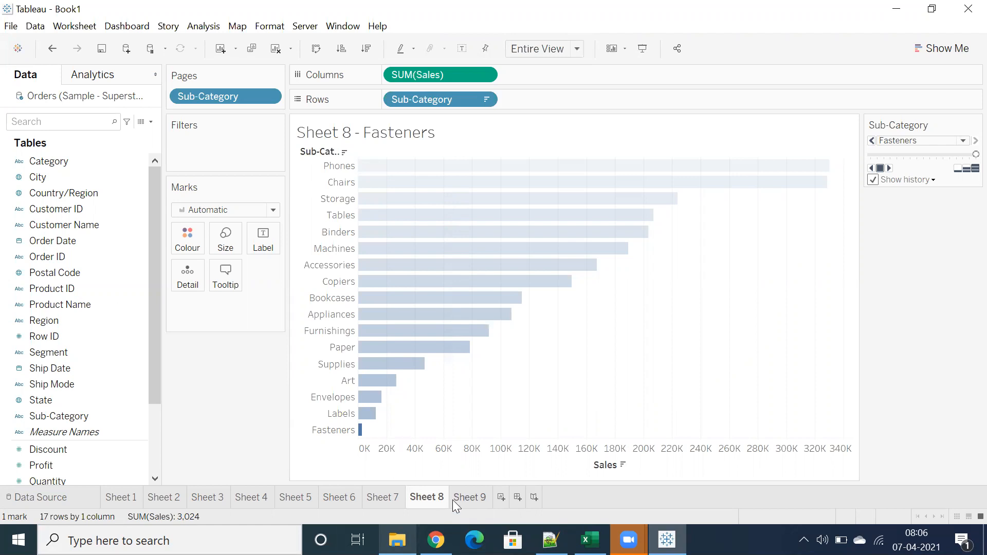
{"action": "left_click", "coordinate": [466, 498]}
{"action": "left_click", "coordinate": [500, 497]}
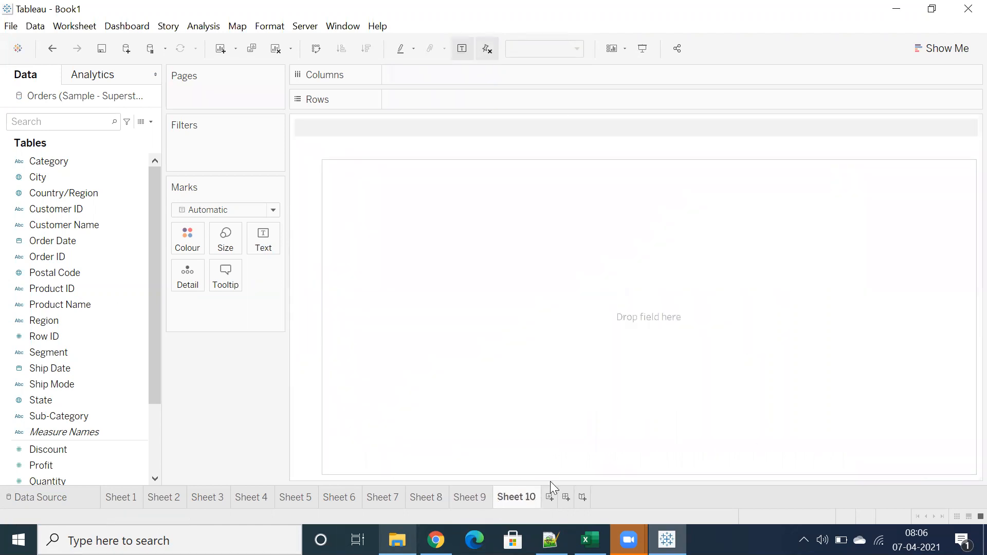
Place the Order Date field on the rows of Sheet 10, shown by year.
{"action": "left_click", "coordinate": [89, 291]}
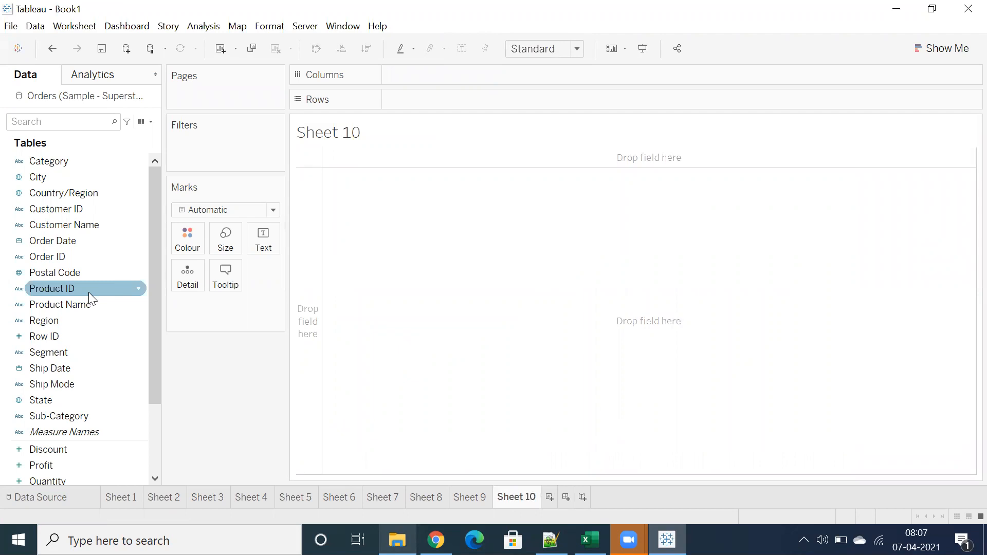
{"action": "left_click", "coordinate": [88, 323]}
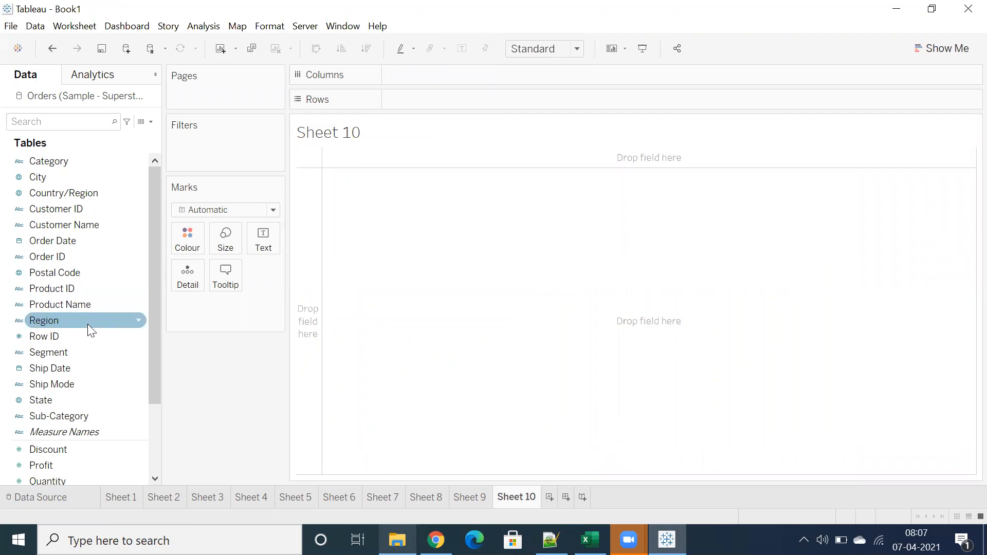
{"action": "scroll", "coordinate": [87, 324], "scroll_direction": "down", "scroll_amount": 1}
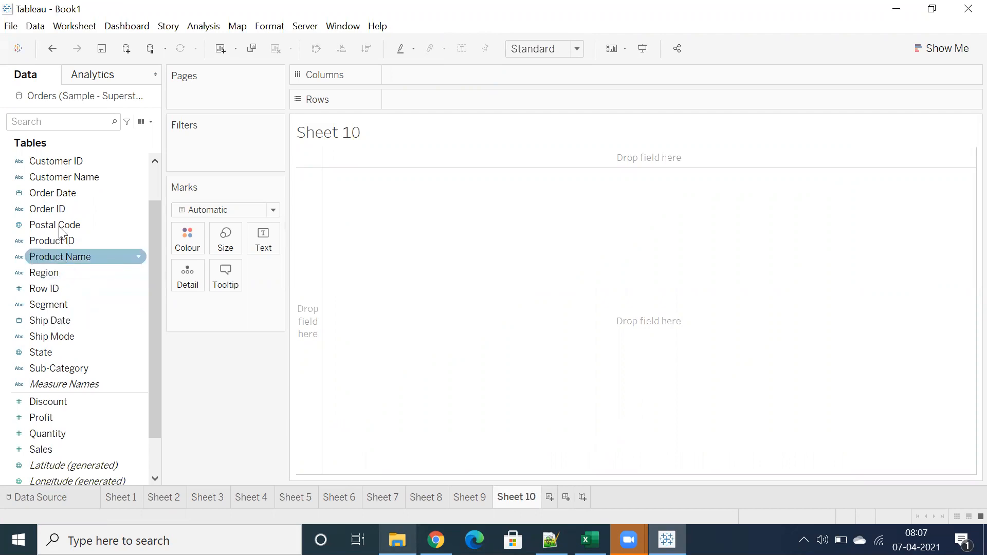
{"action": "left_click", "coordinate": [75, 198]}
{"action": "left_click_drag", "start_coordinate": [75, 198], "coordinate": [414, 106]}
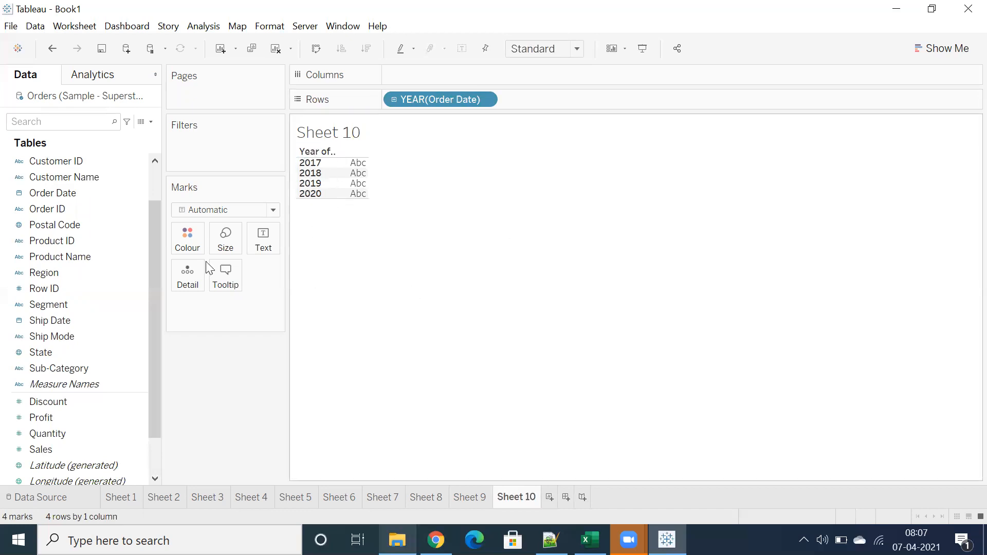
Examine the data type options of Order Date, the available fields and the state map on Sheet 9, and return to Sheet 10.
{"action": "left_click", "coordinate": [18, 194]}
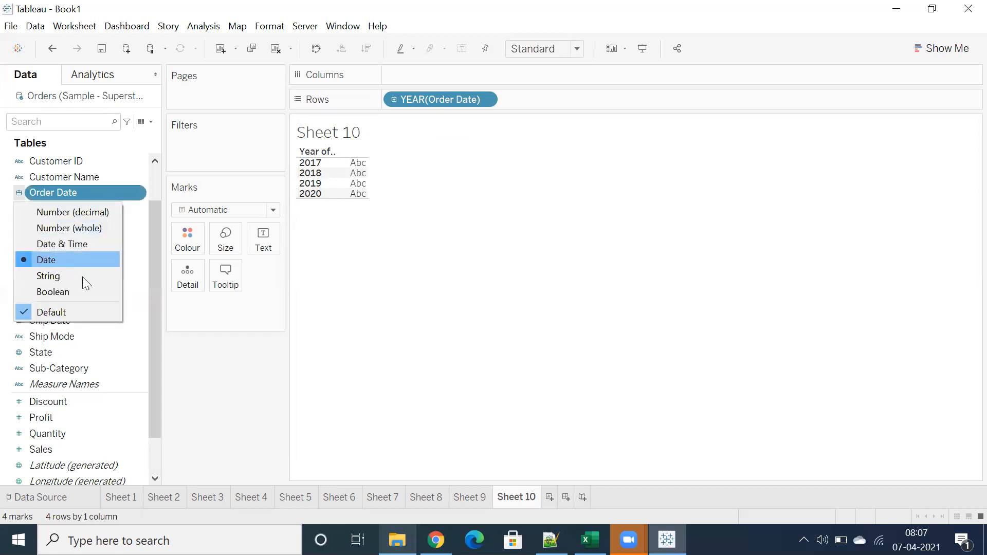
{"action": "scroll", "coordinate": [153, 172], "scroll_direction": "up", "scroll_amount": 1}
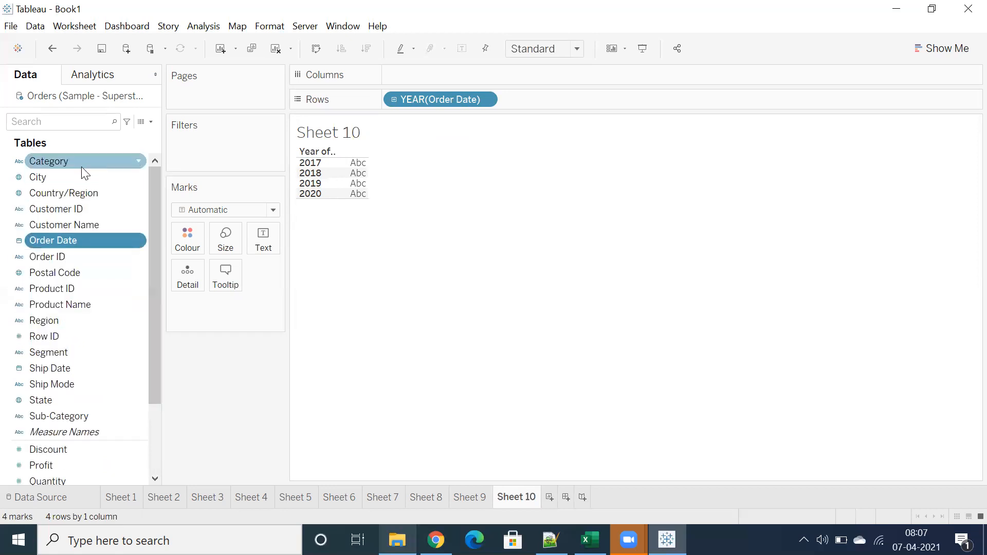
{"action": "left_click", "coordinate": [65, 177]}
{"action": "left_click", "coordinate": [66, 194]}
{"action": "left_click", "coordinate": [58, 209]}
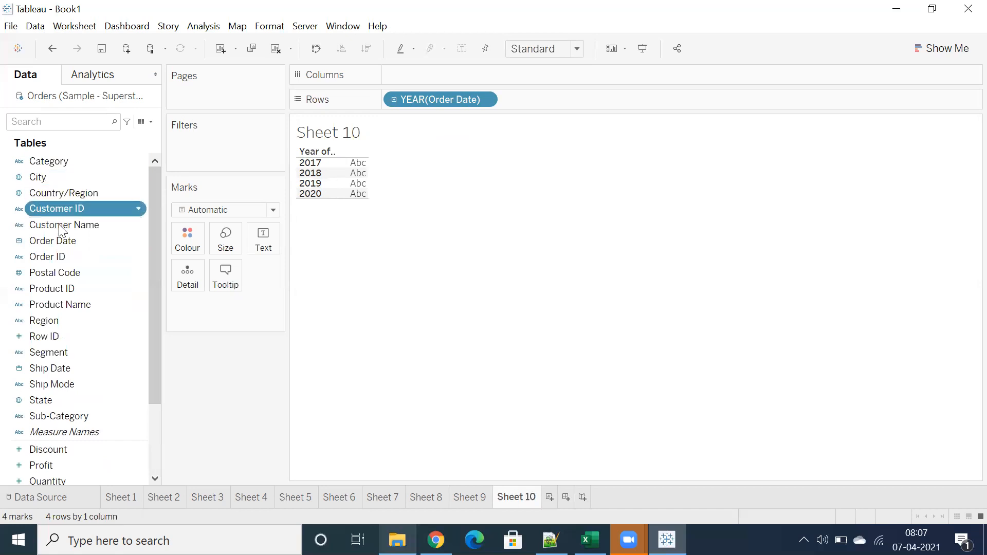
{"action": "left_click", "coordinate": [53, 225]}
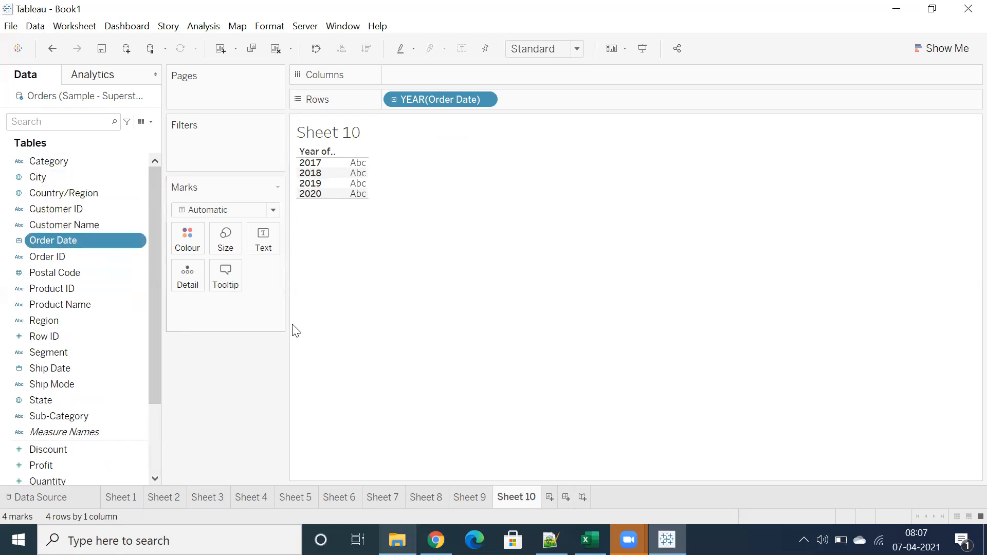
{"action": "left_click", "coordinate": [459, 499]}
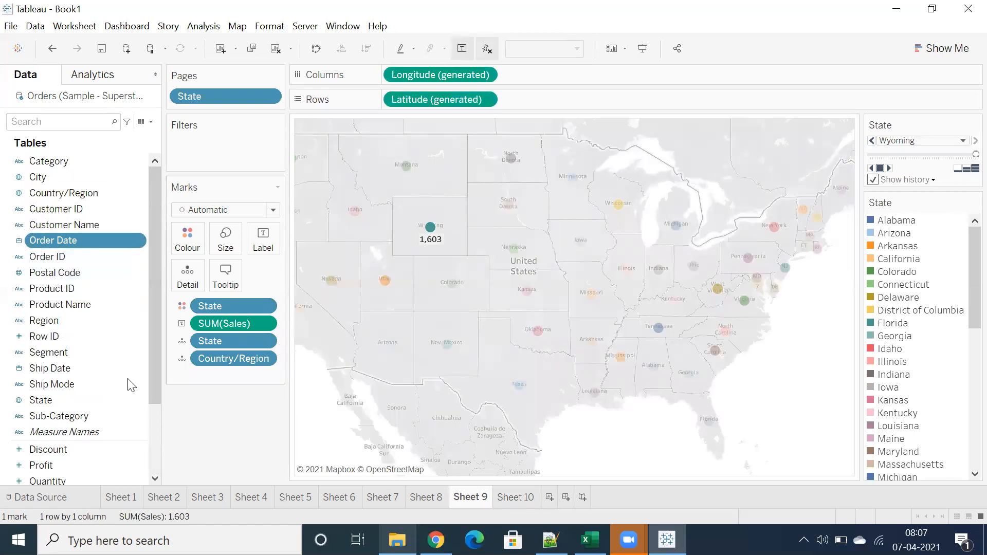
{"action": "scroll", "coordinate": [62, 372], "scroll_direction": "down", "scroll_amount": 1}
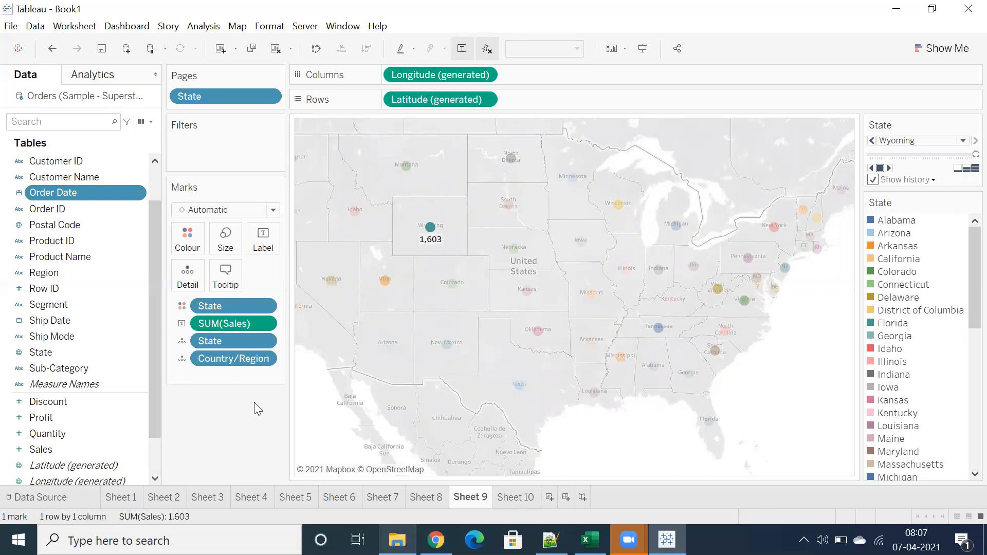
{"action": "left_click", "coordinate": [504, 501]}
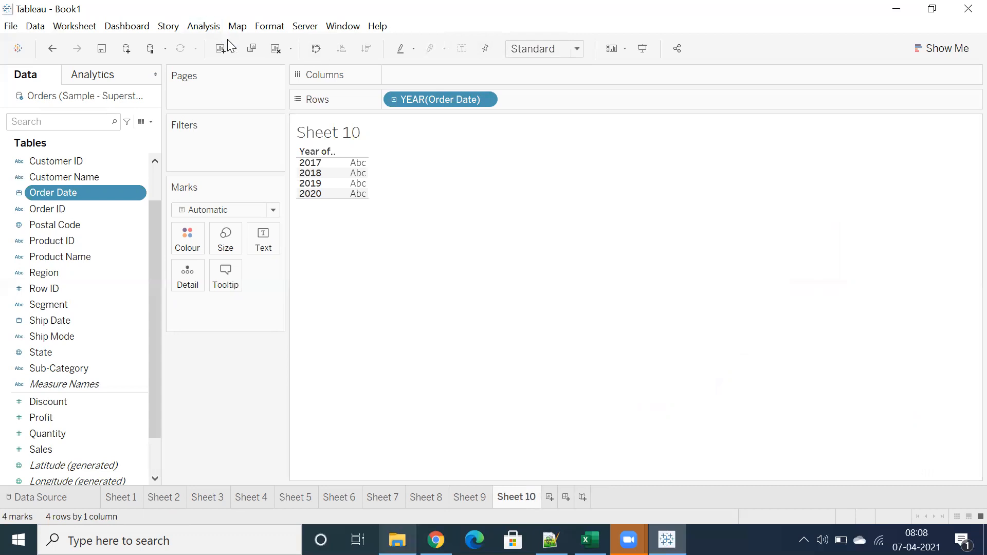
Create a calculated field with the formula YEAR([Order Date]).
{"action": "left_click", "coordinate": [206, 27]}
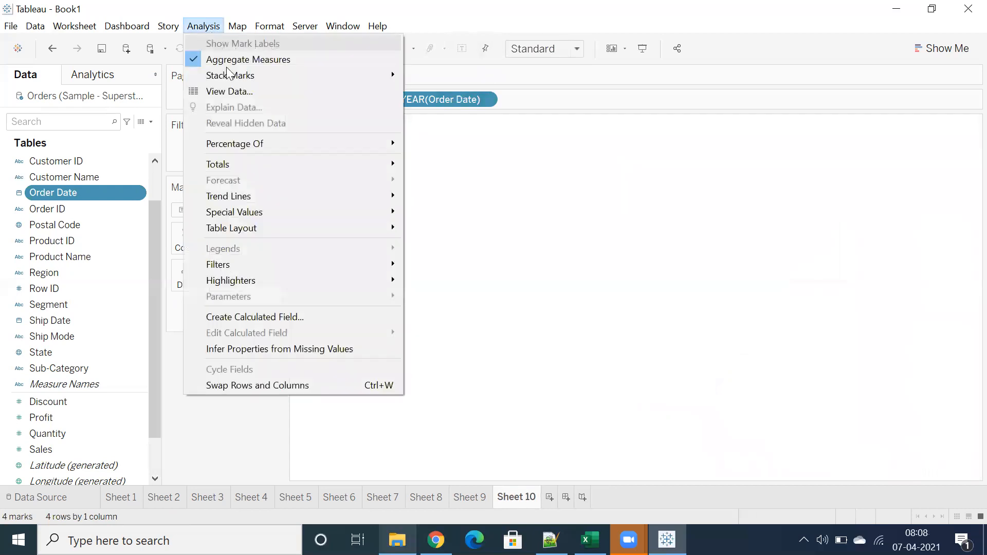
{"action": "left_click", "coordinate": [253, 317]}
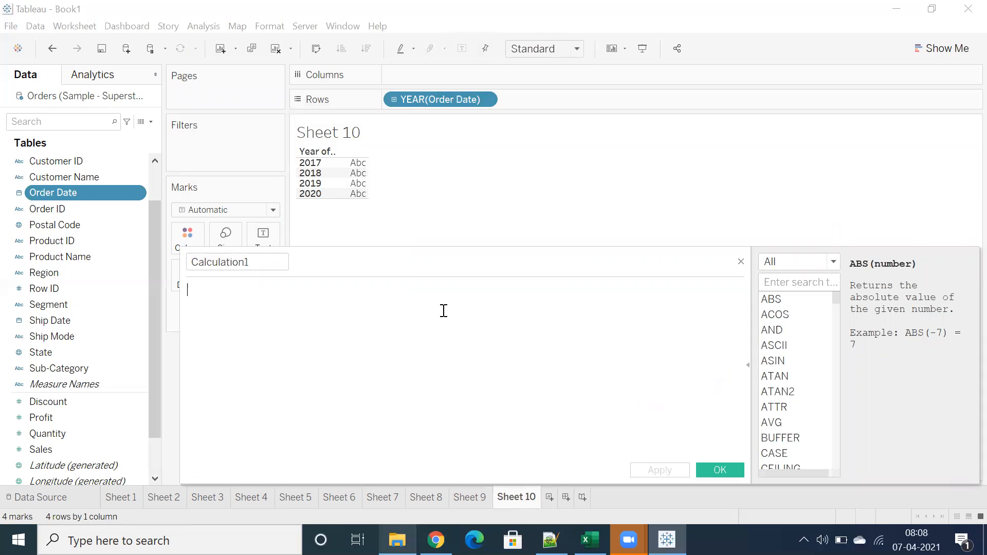
{"action": "type", "text": "Year"}
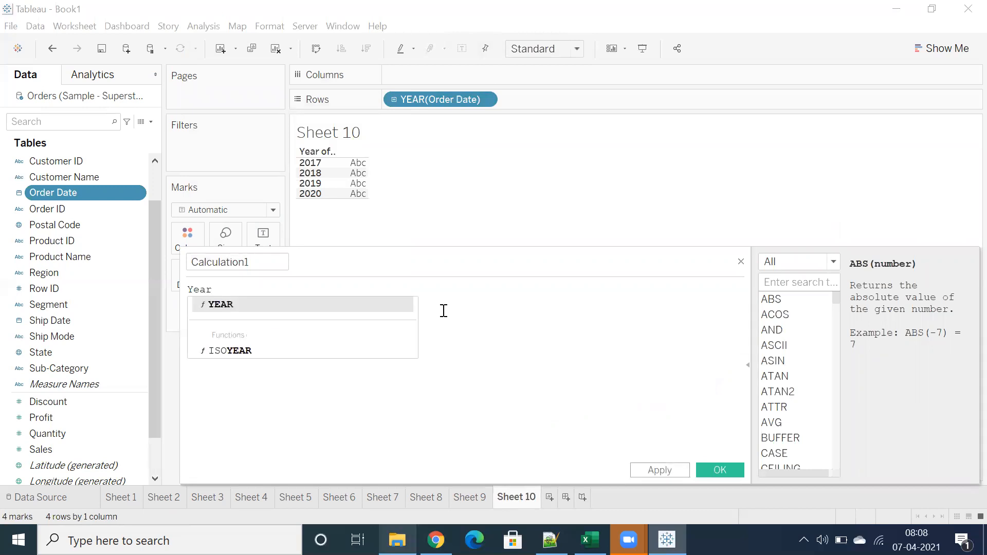
{"action": "key", "text": "Return"}
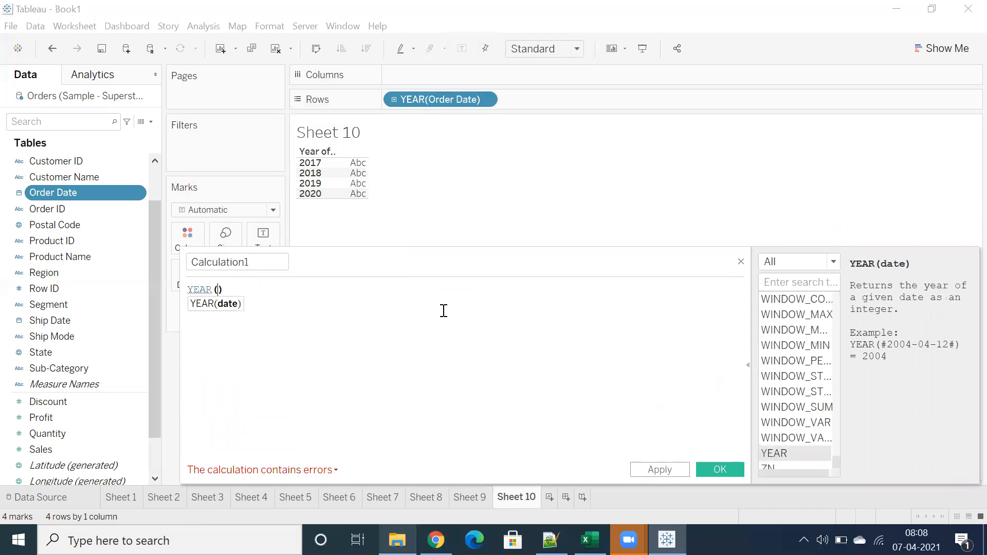
{"action": "type", "text": "ore"}
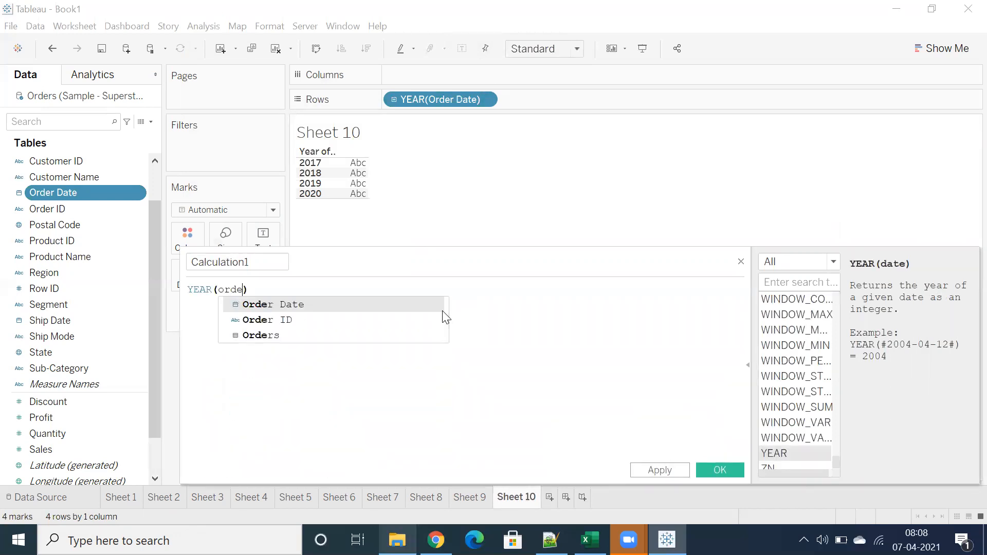
{"action": "key", "text": "Return"}
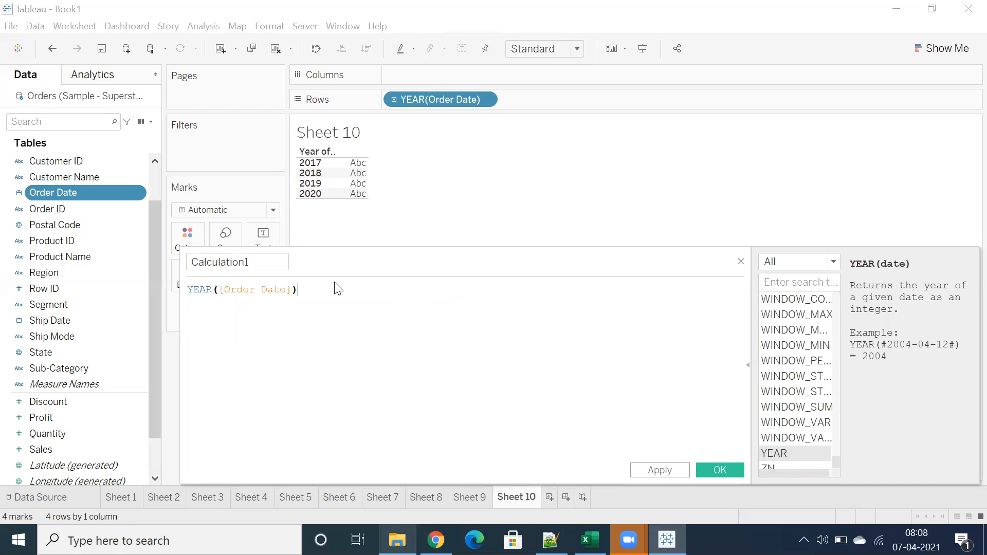
Name the calculated field Year and save it.
{"action": "left_click_drag", "start_coordinate": [273, 265], "coordinate": [159, 254]}
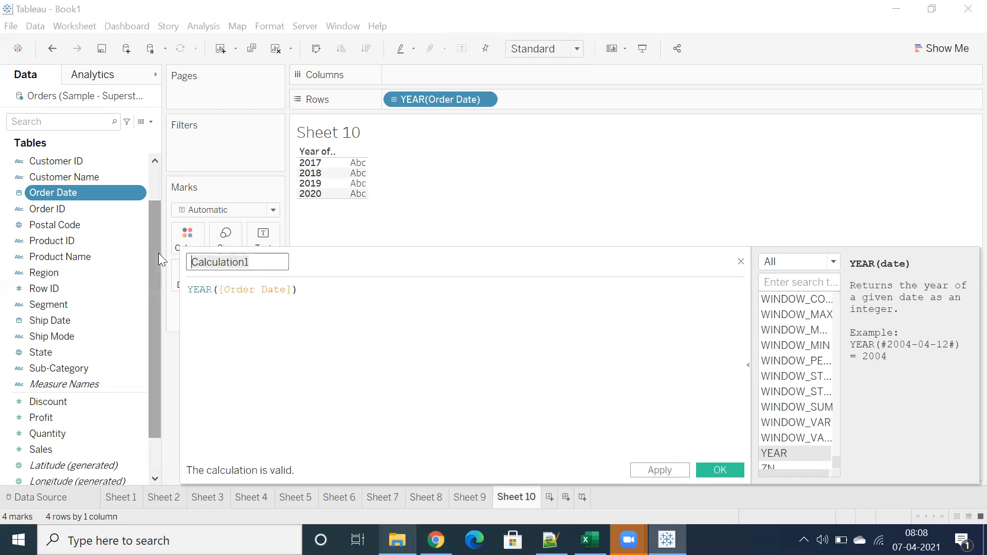
{"action": "type", "text": "Year"}
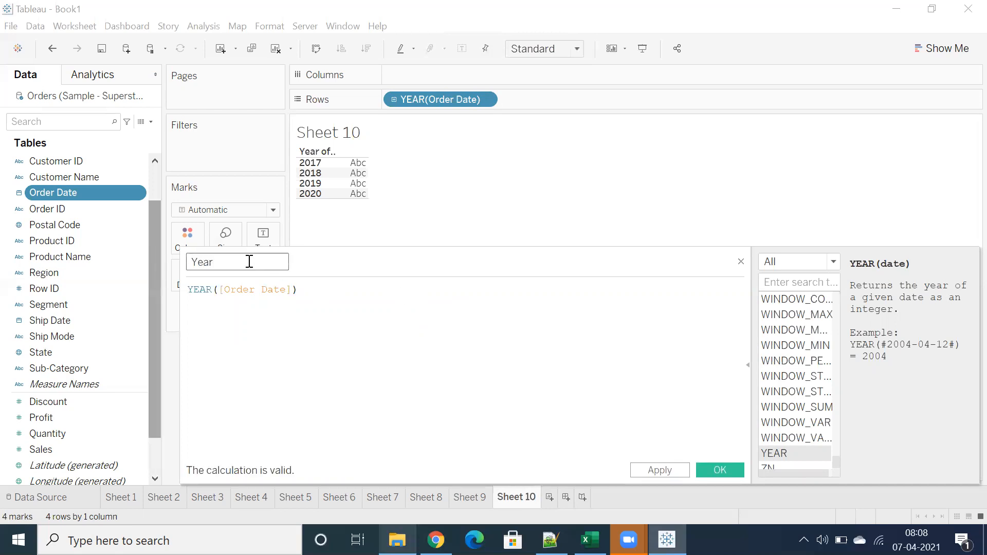
{"action": "left_click_drag", "start_coordinate": [451, 266], "coordinate": [414, 187]}
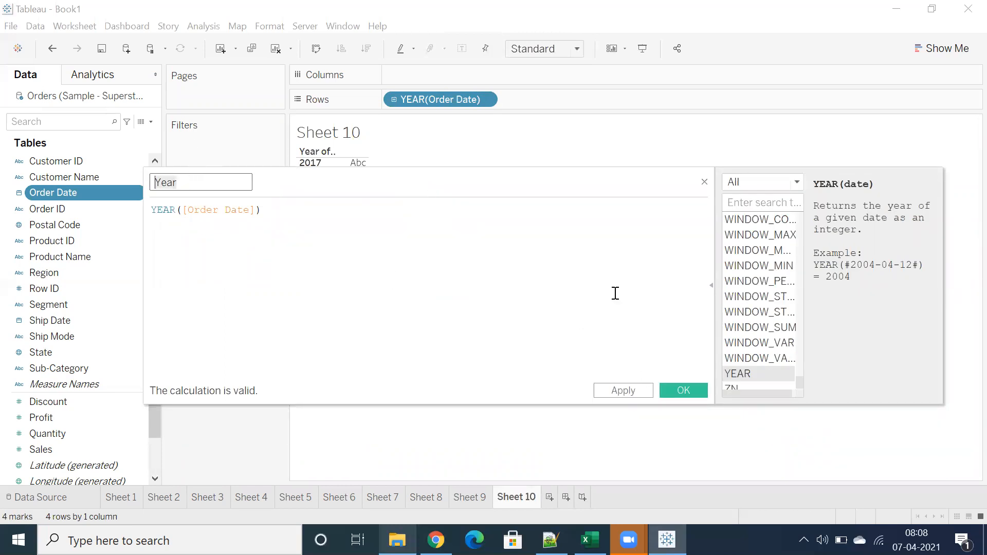
{"action": "left_click", "coordinate": [682, 390]}
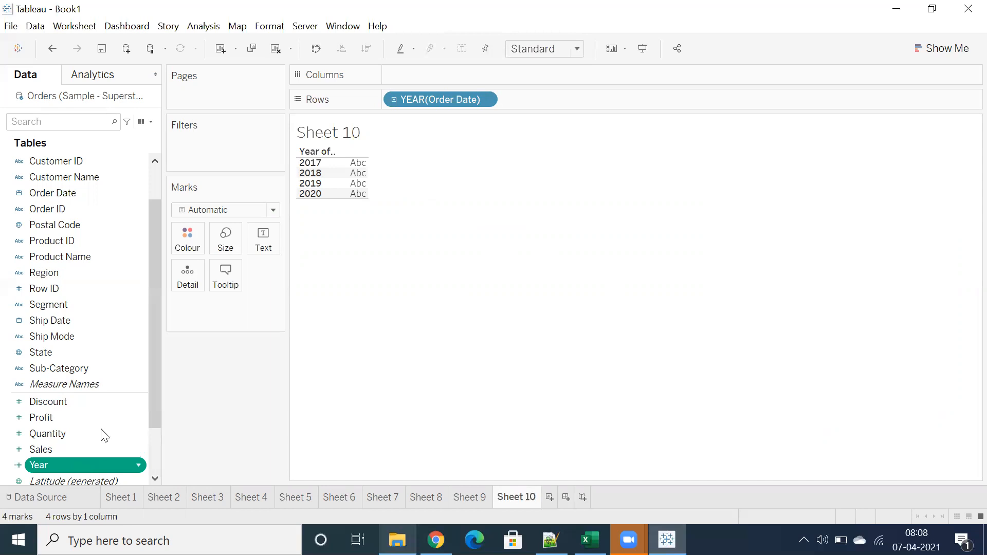
Select the 2017 and 2019 rows, and convert the Year field to a dimension and back to a measure twice.
{"action": "scroll", "coordinate": [97, 432], "scroll_direction": "down", "scroll_amount": 2}
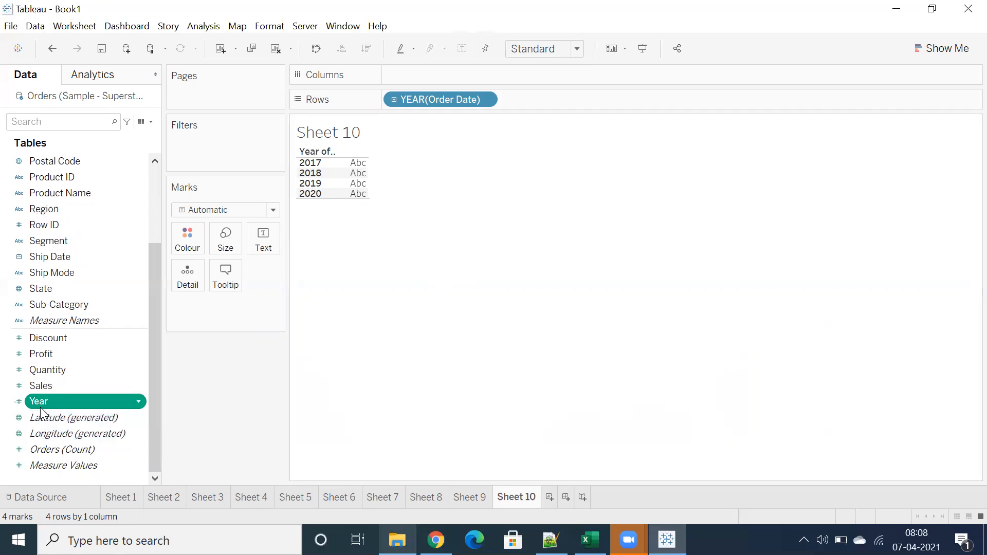
{"action": "left_click", "coordinate": [311, 165]}
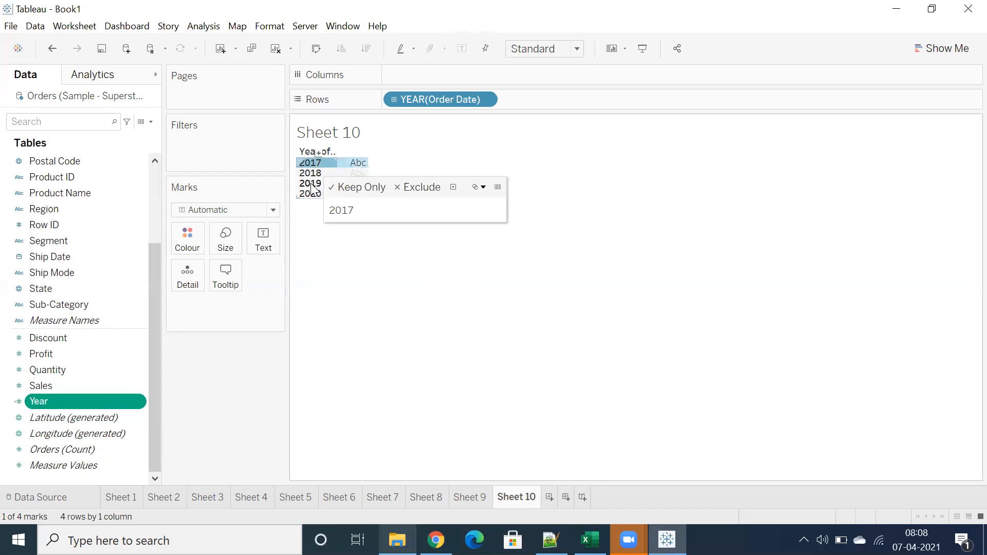
{"action": "left_click", "coordinate": [312, 183]}
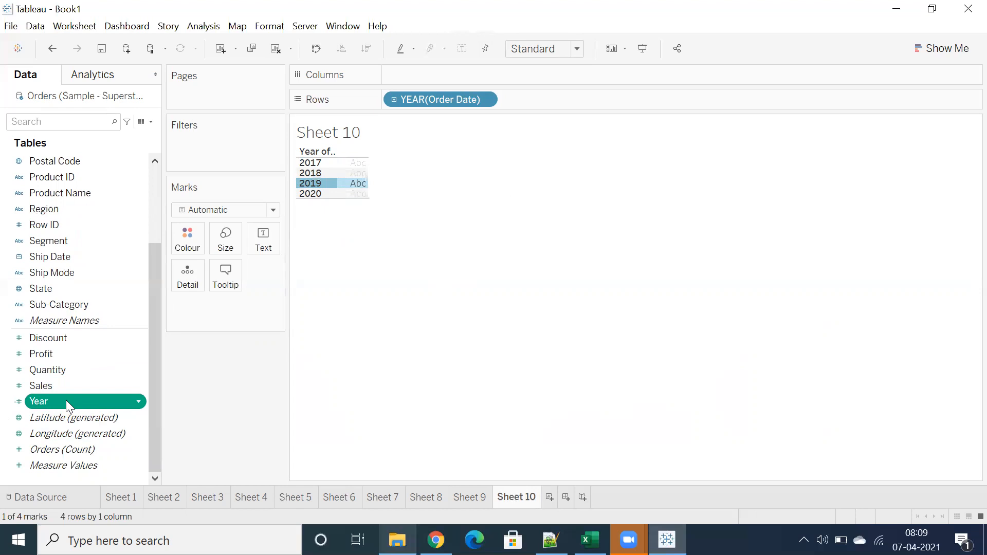
{"action": "left_click_drag", "start_coordinate": [66, 400], "coordinate": [115, 256]}
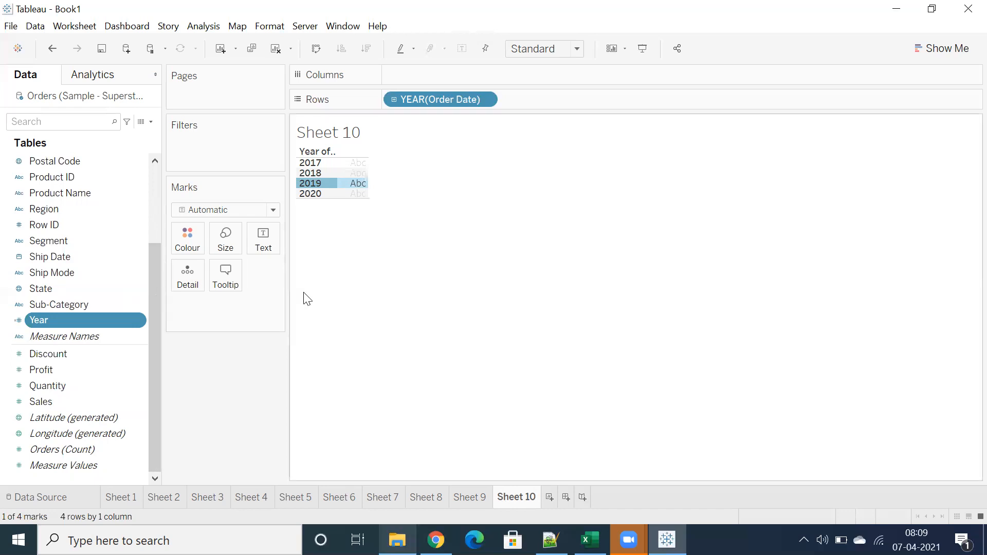
{"action": "left_click", "coordinate": [330, 283]}
{"action": "left_click_drag", "start_coordinate": [98, 319], "coordinate": [111, 406]}
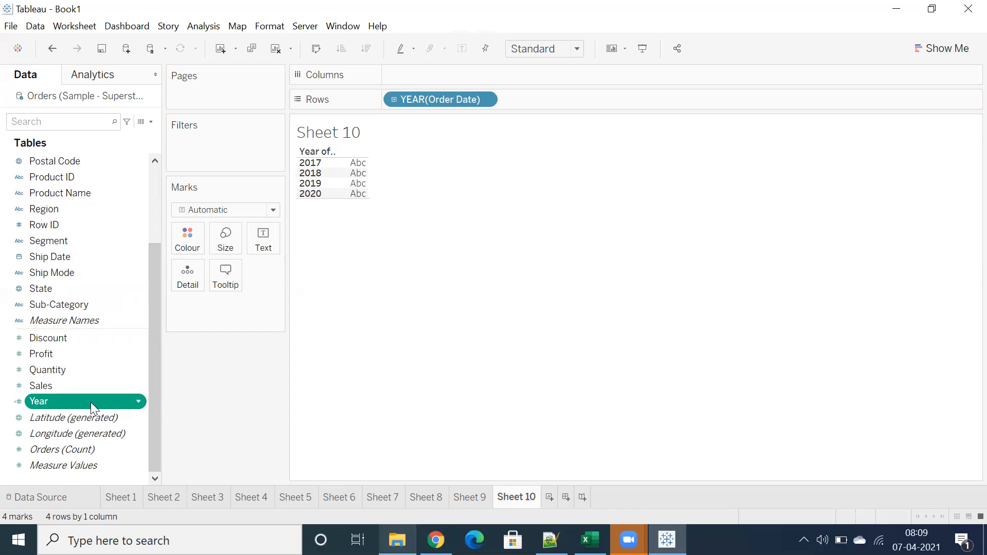
{"action": "left_click_drag", "start_coordinate": [90, 402], "coordinate": [107, 227]}
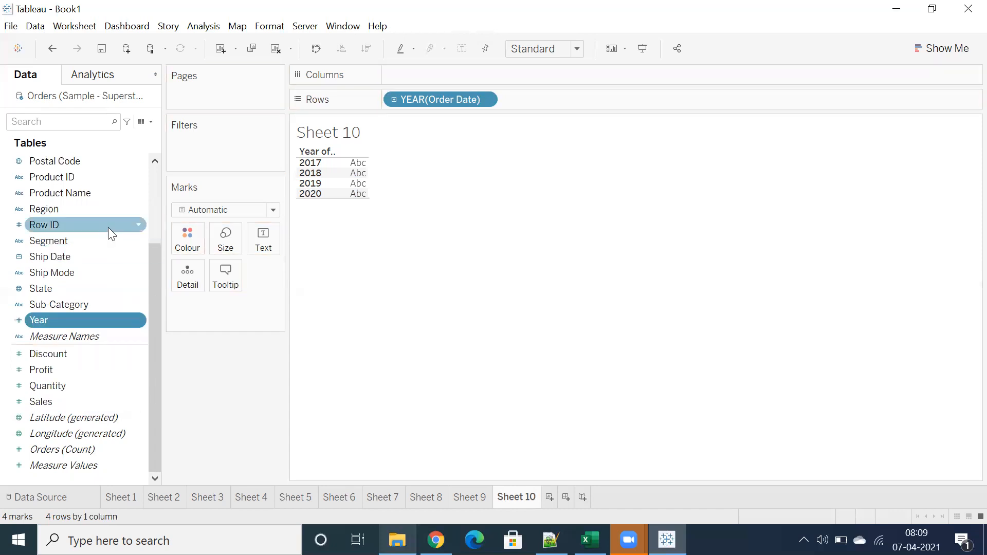
{"action": "left_click_drag", "start_coordinate": [92, 319], "coordinate": [76, 408]}
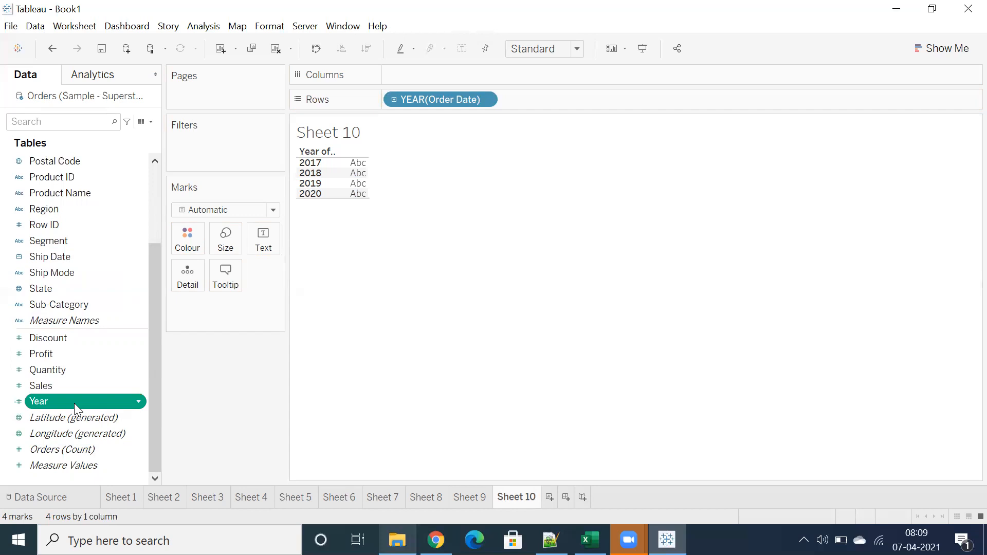
Add Year to the view as a sum, and remove it again by converting the Year field to a dimension.
{"action": "double_click", "coordinate": [74, 402]}
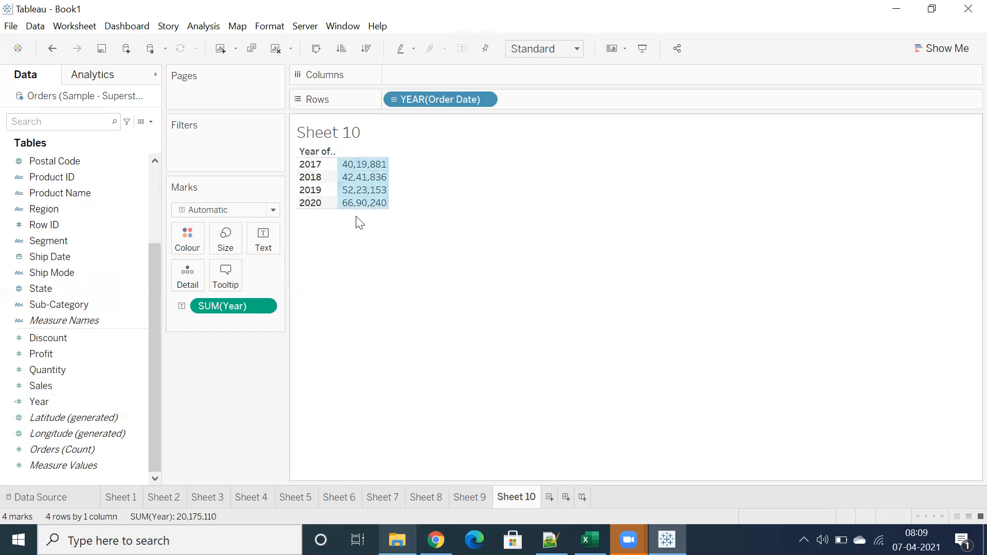
{"action": "left_click", "coordinate": [361, 244]}
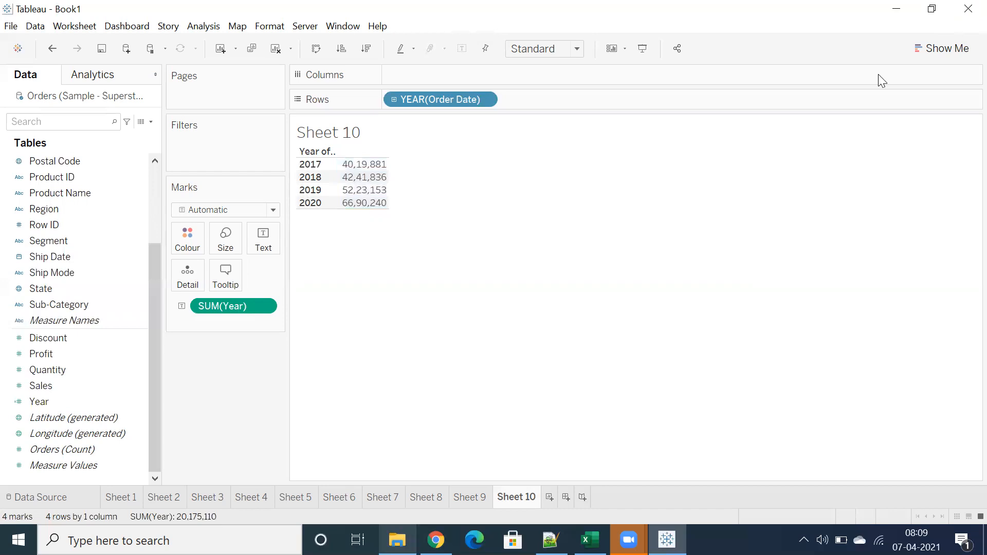
{"action": "left_click_drag", "start_coordinate": [209, 309], "coordinate": [114, 250]}
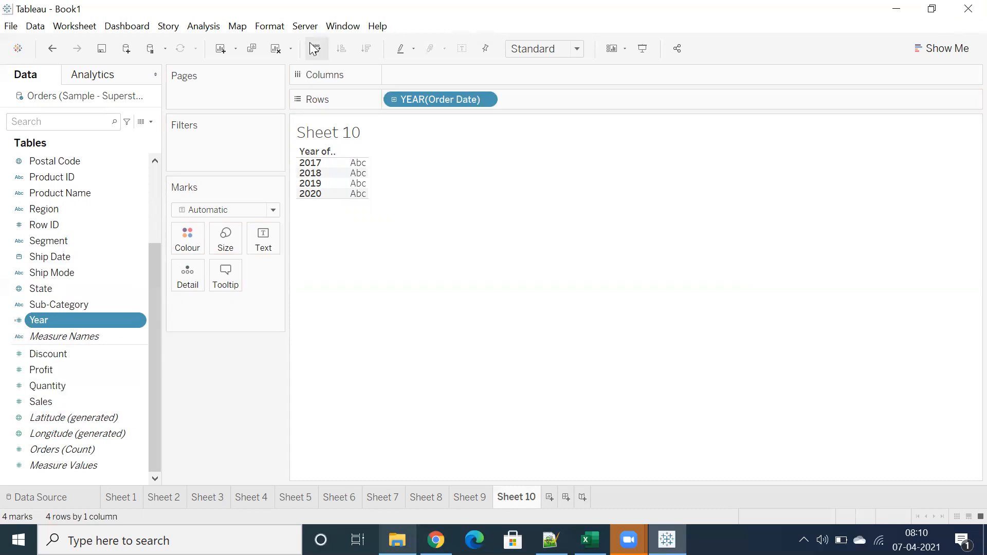
Create a calculated field with the formula MONTH([Order Date]).
{"action": "left_click", "coordinate": [205, 26]}
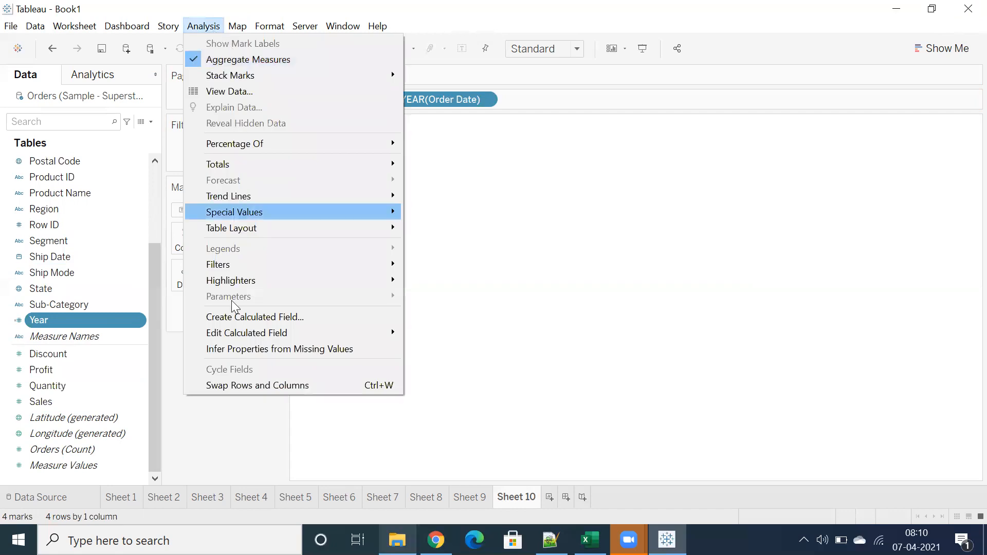
{"action": "left_click", "coordinate": [228, 317]}
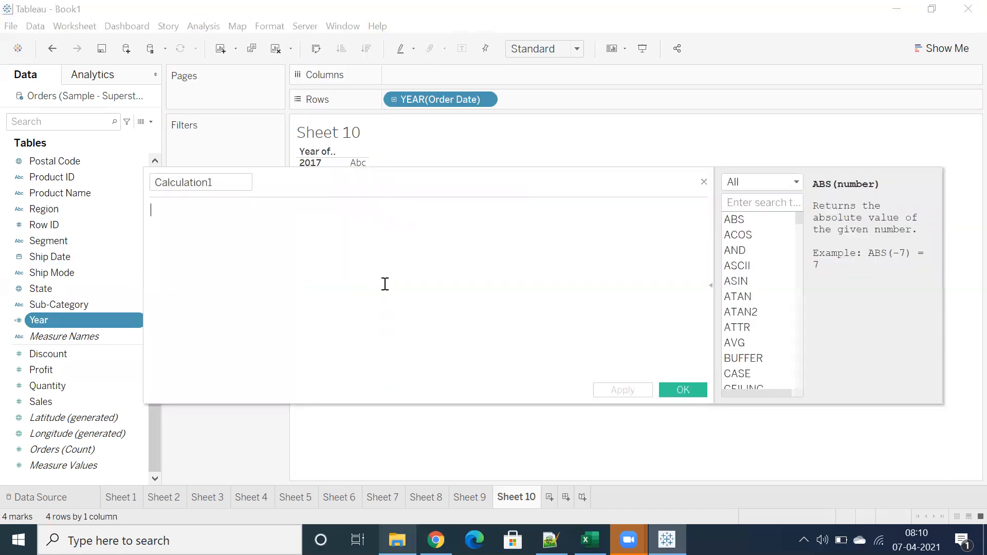
{"action": "type", "text": "month"}
{"action": "key", "text": "Return"}
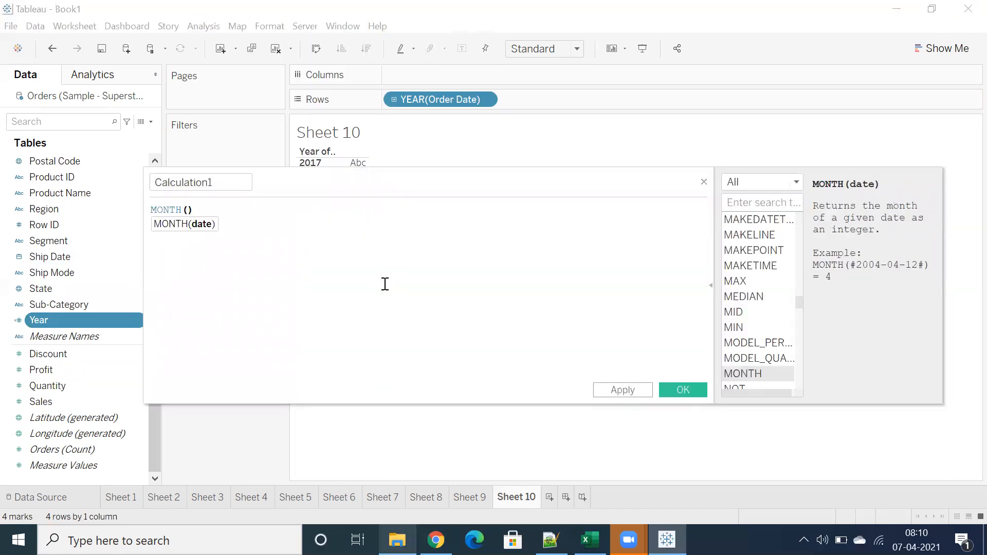
{"action": "type", "text": "order"}
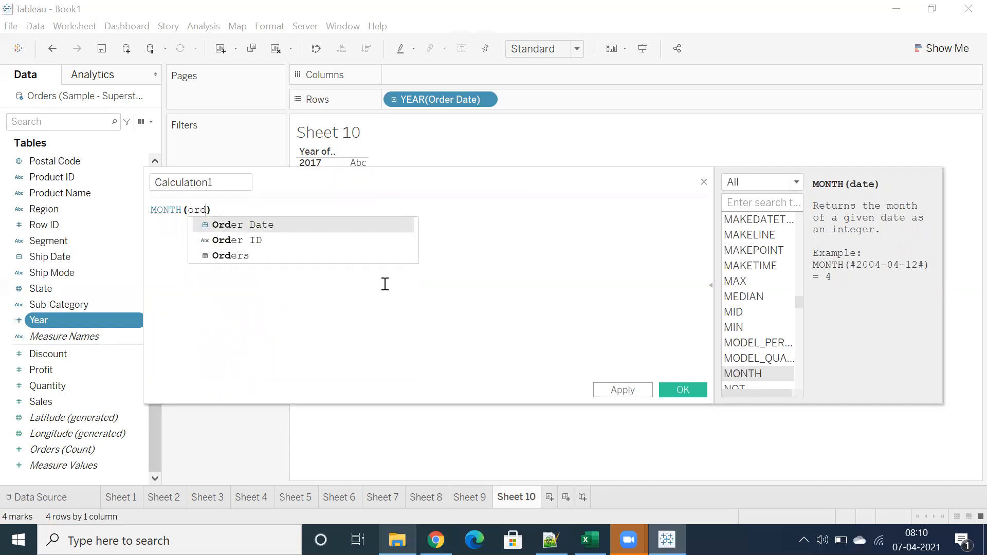
{"action": "key", "text": "Return"}
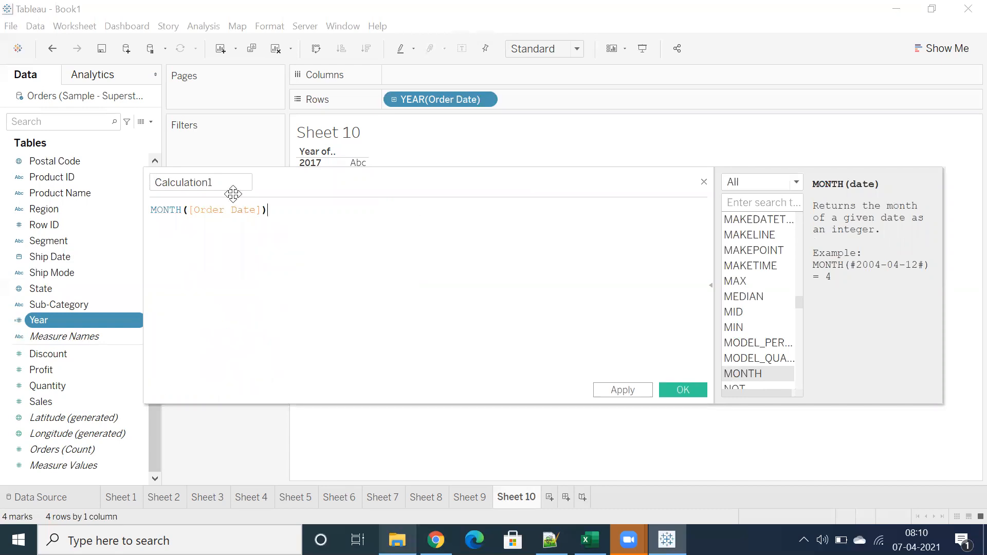
Name the calculated field Month No and save it.
{"action": "left_click", "coordinate": [176, 182]}
{"action": "left_click_drag", "start_coordinate": [140, 184], "coordinate": [108, 177]}
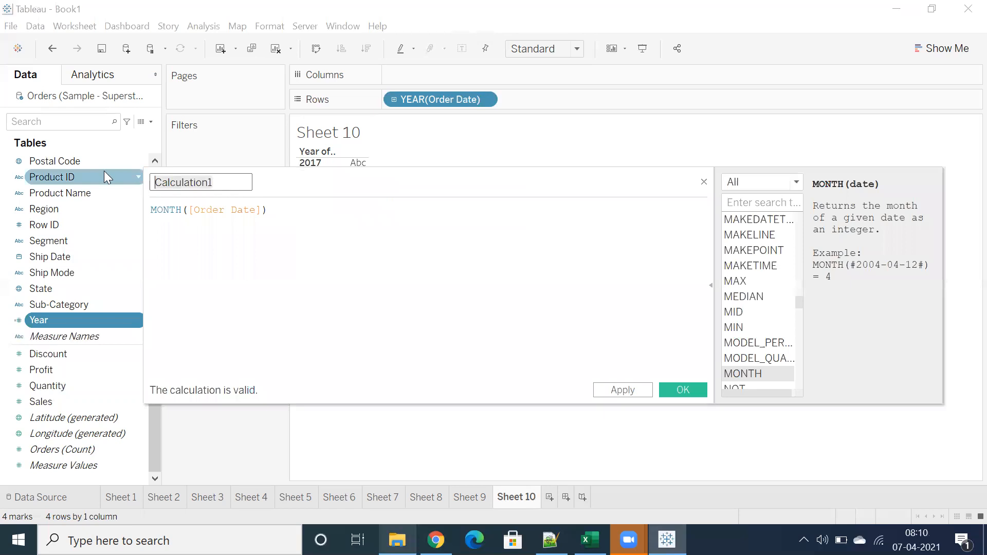
{"action": "type", "text": "Mont"}
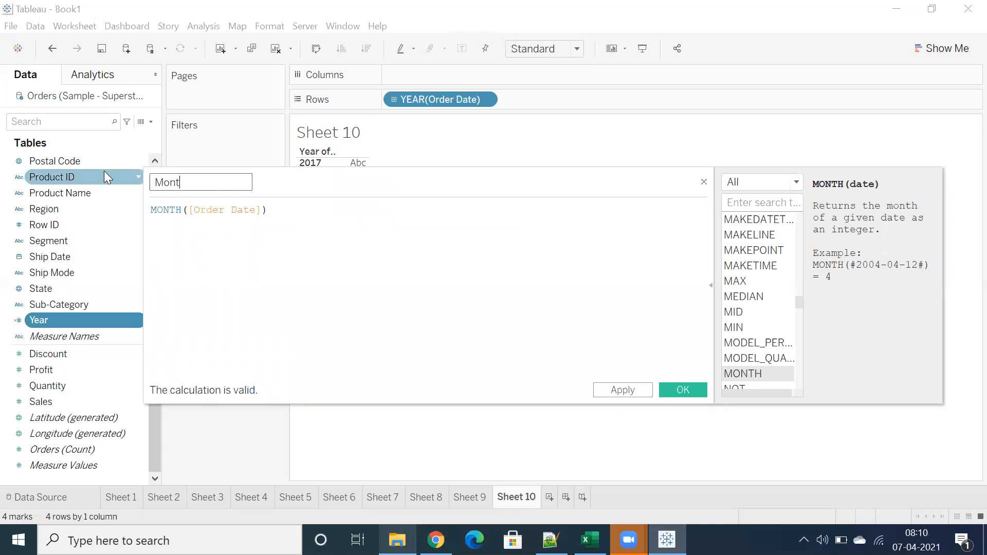
{"action": "type", "text": "h No"}
{"action": "left_click", "coordinate": [665, 390]}
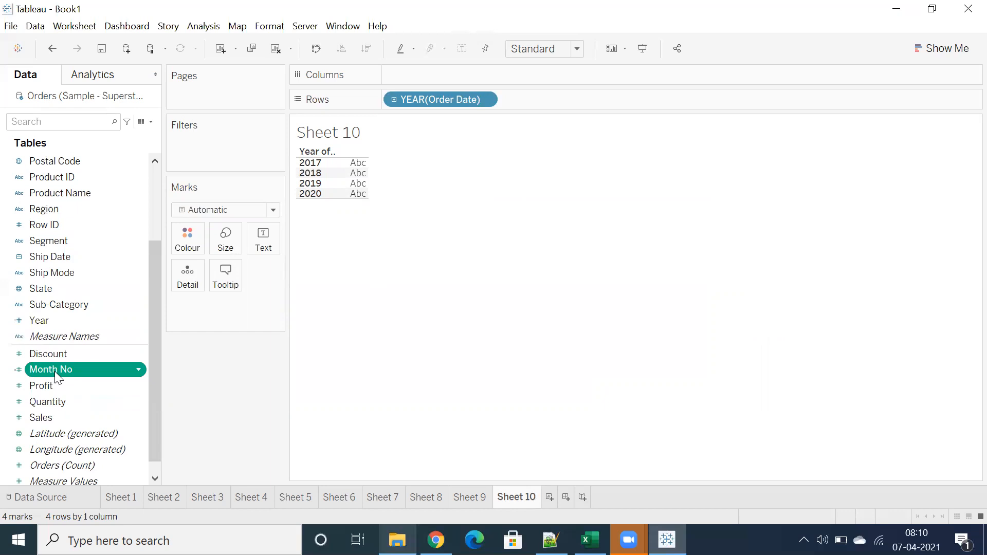
Convert Month No to a dimension and add it to the view as columns across the order years.
{"action": "left_click_drag", "start_coordinate": [54, 371], "coordinate": [71, 277]}
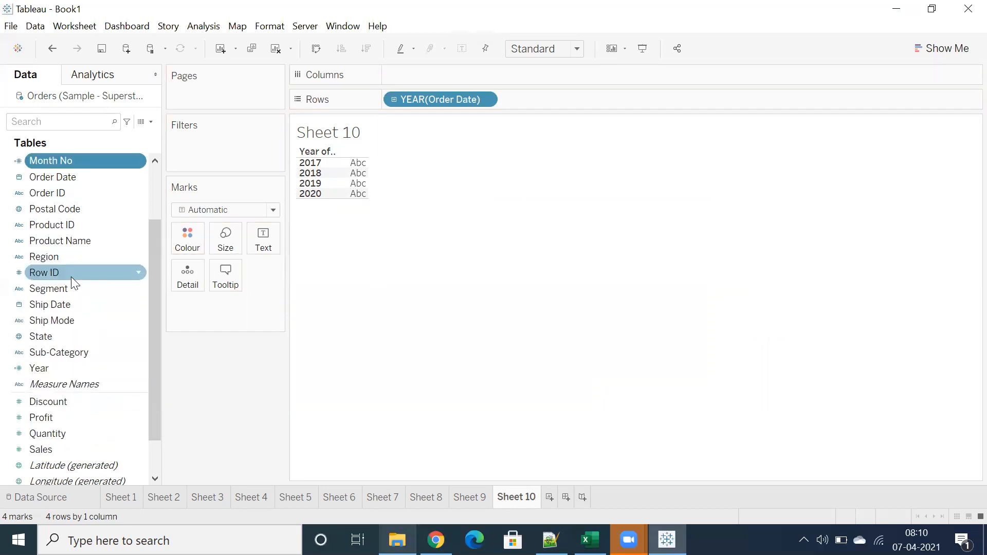
{"action": "scroll", "coordinate": [105, 235], "scroll_direction": "up", "scroll_amount": 3}
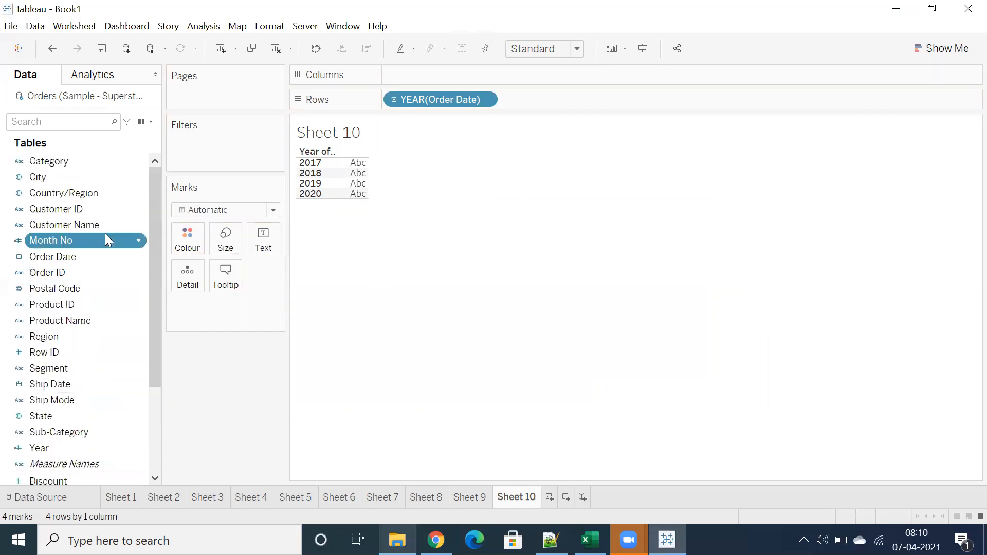
{"action": "left_click_drag", "start_coordinate": [77, 242], "coordinate": [417, 208]}
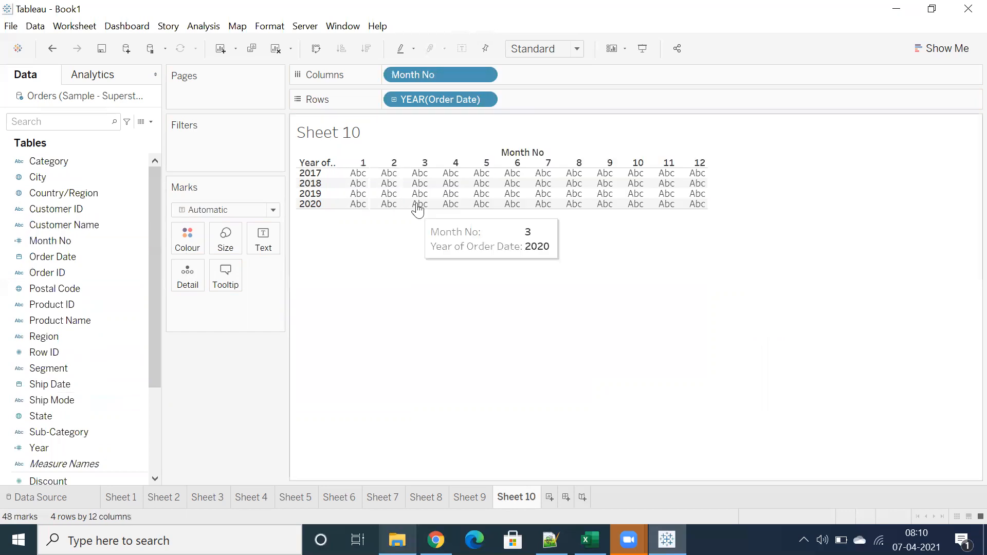
Swap the rows and columns, and show Sales as text for each month and year.
{"action": "left_click", "coordinate": [312, 49]}
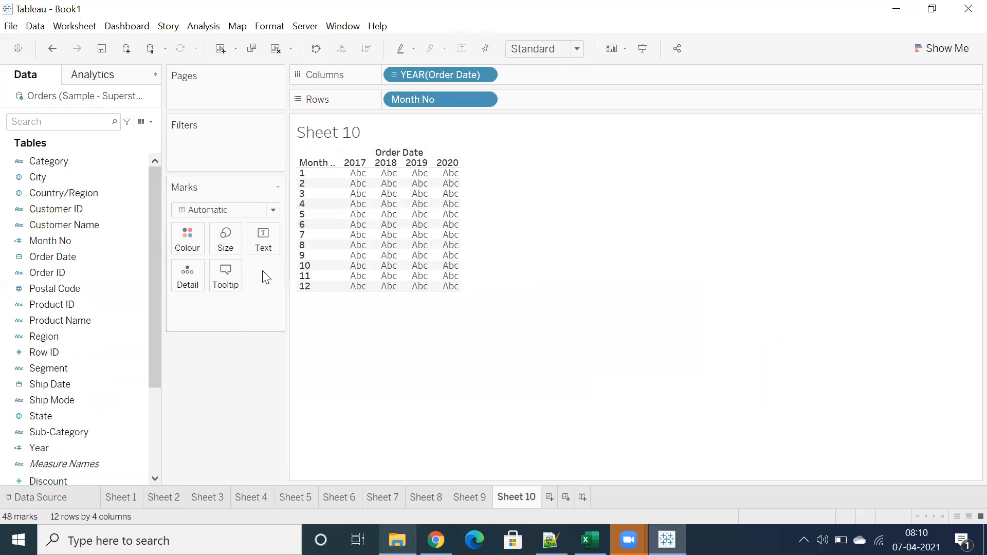
{"action": "scroll", "coordinate": [94, 359], "scroll_direction": "down", "scroll_amount": 3}
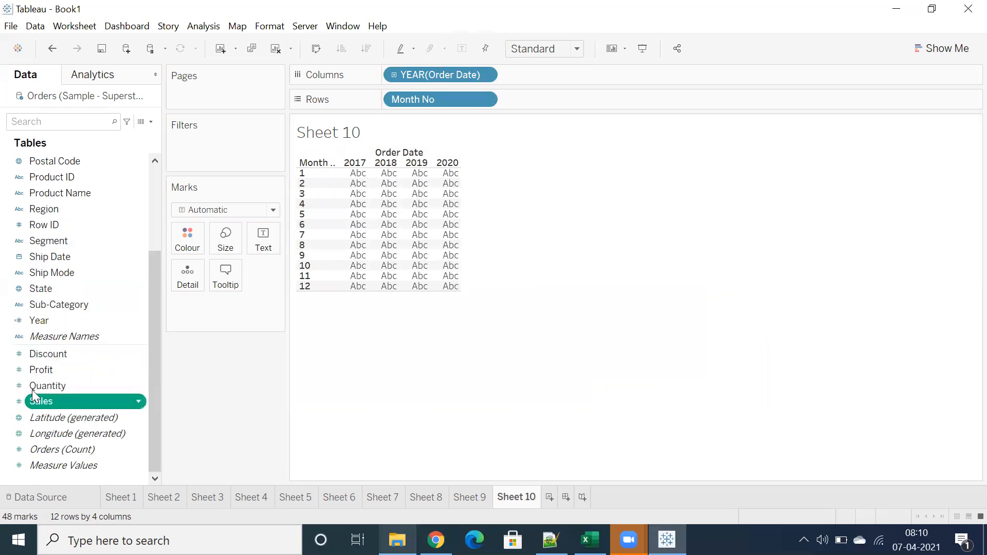
{"action": "left_click_drag", "start_coordinate": [33, 406], "coordinate": [270, 276]}
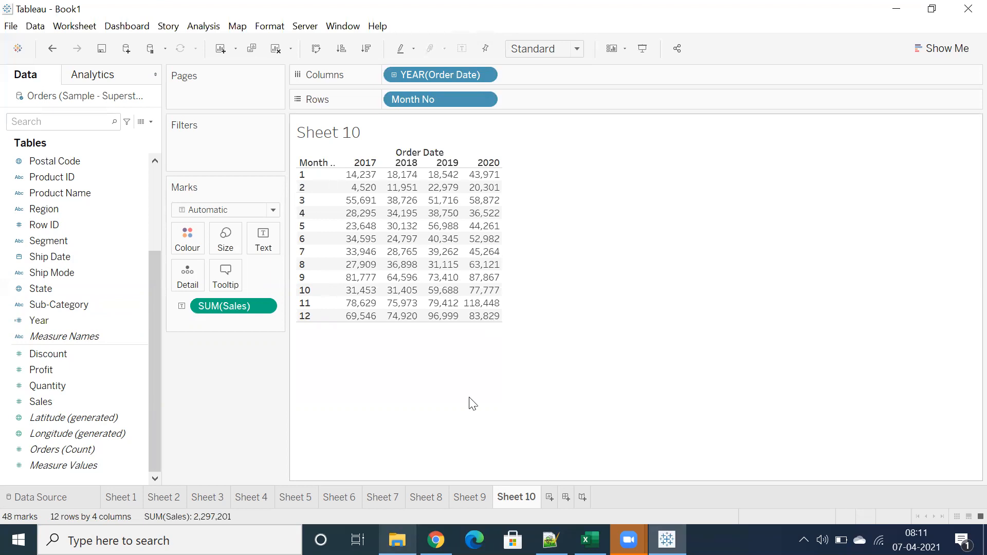
{"action": "left_click", "coordinate": [115, 385]}
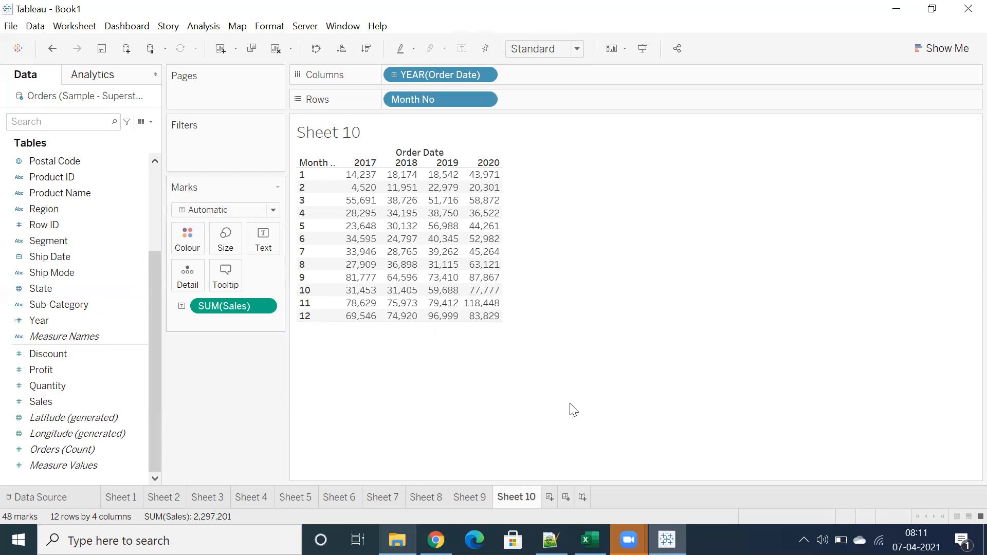
Add a new worksheet and save the workbook as Marks Card New in the Tableau Packaged Workbook (*.twbx) format.
{"action": "left_click", "coordinate": [551, 498]}
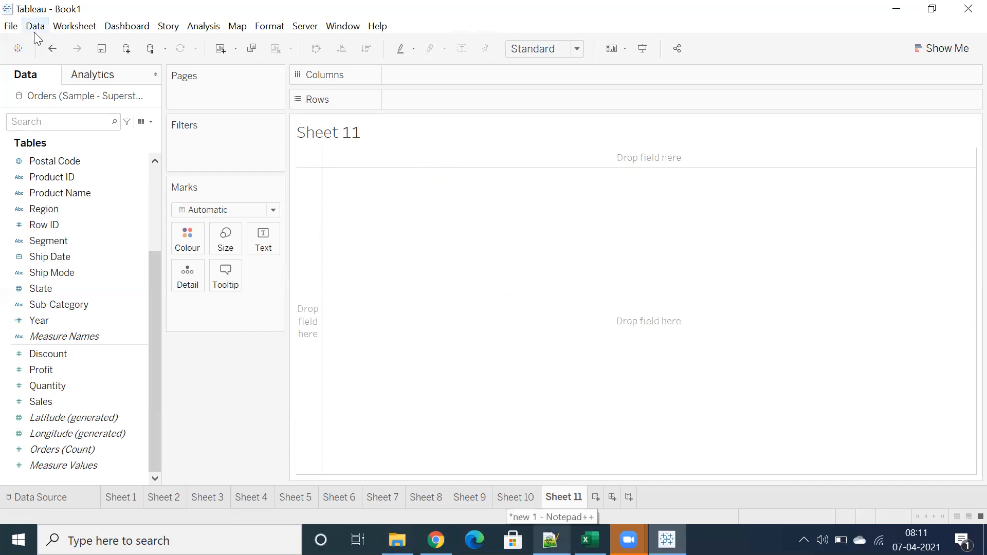
{"action": "left_click", "coordinate": [11, 26]}
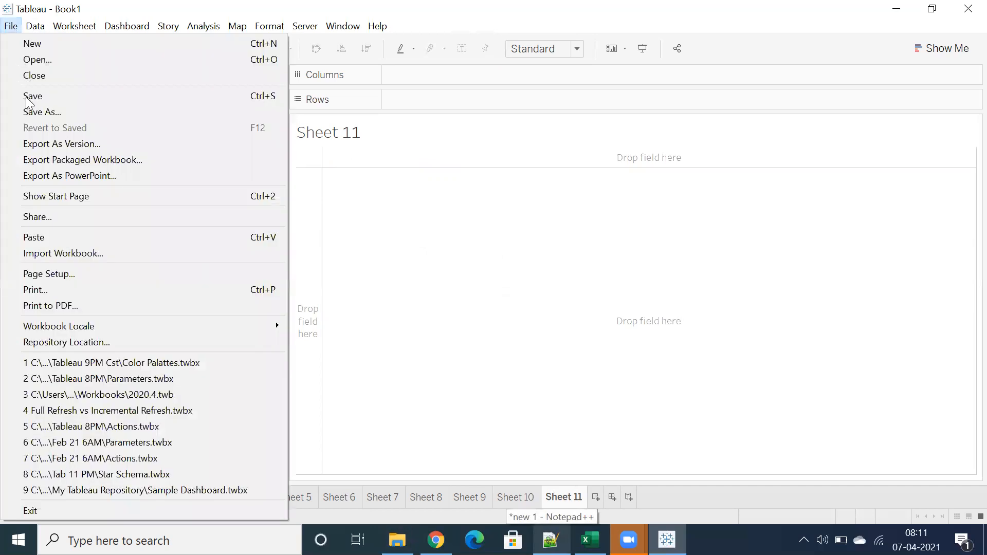
{"action": "left_click", "coordinate": [27, 97]}
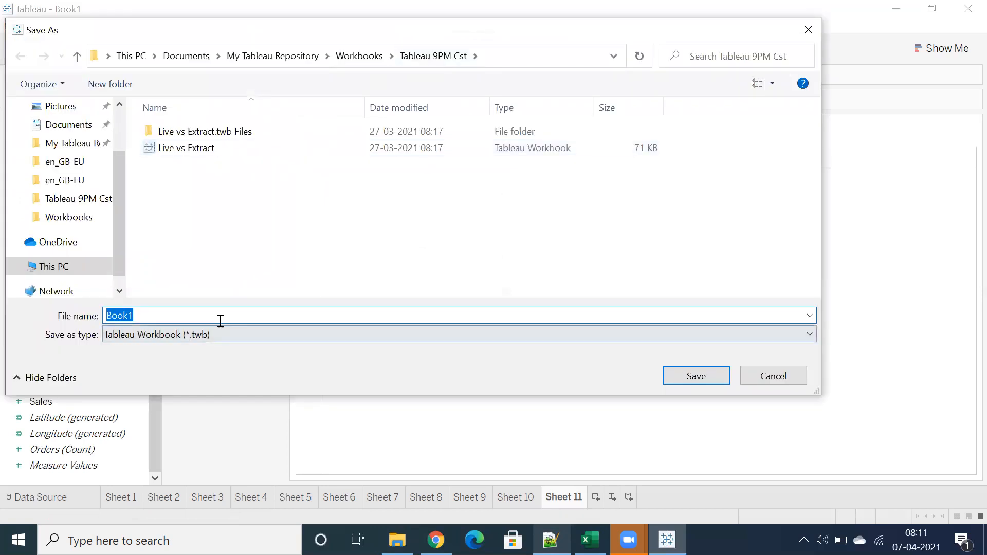
{"action": "type", "text": "Ma"}
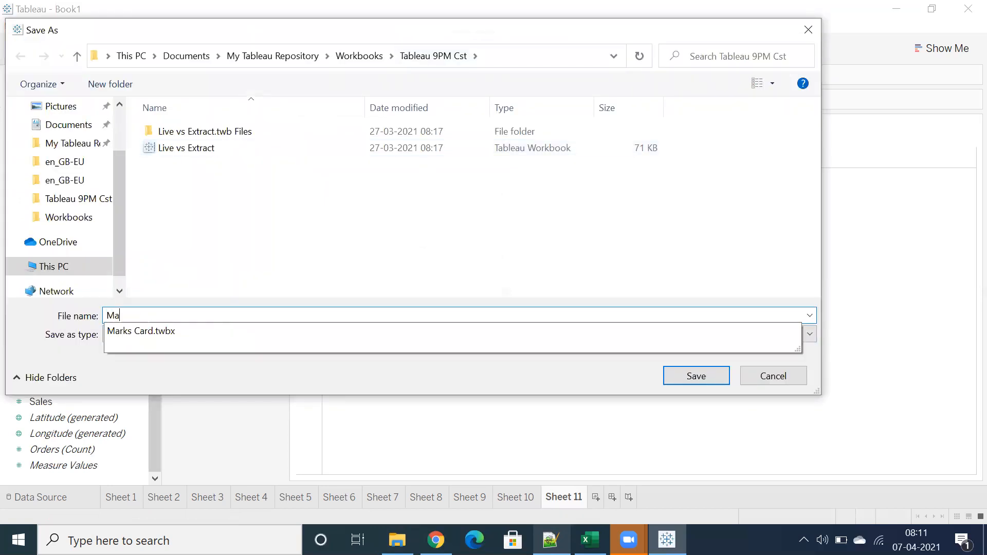
{"action": "type", "text": "rks Card New"}
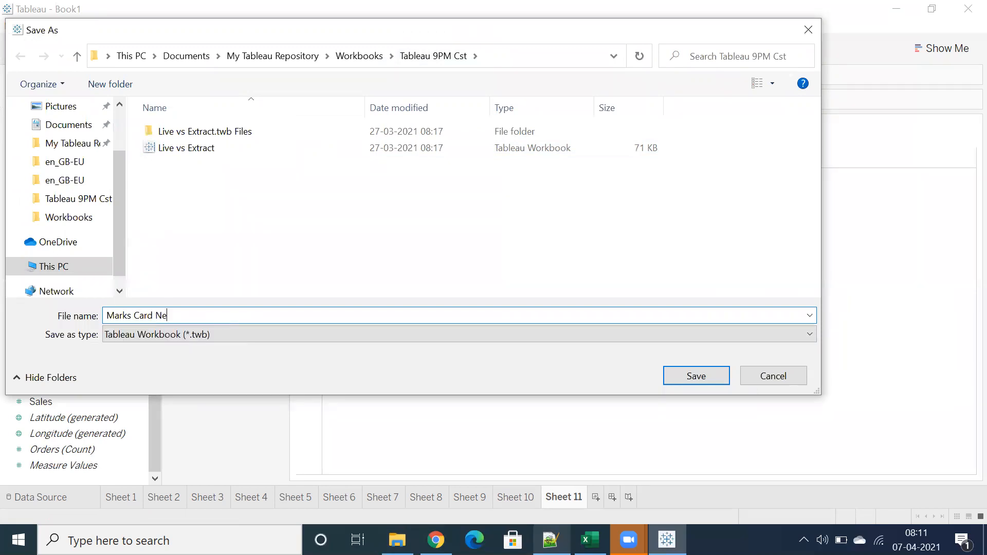
{"action": "left_click", "coordinate": [520, 333]}
{"action": "left_click", "coordinate": [508, 363]}
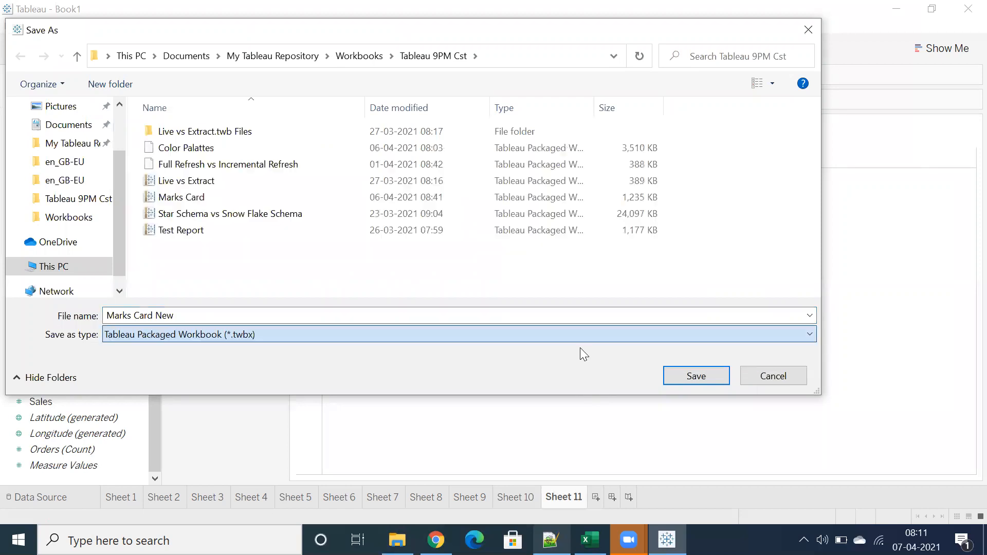
{"action": "left_click", "coordinate": [696, 377]}
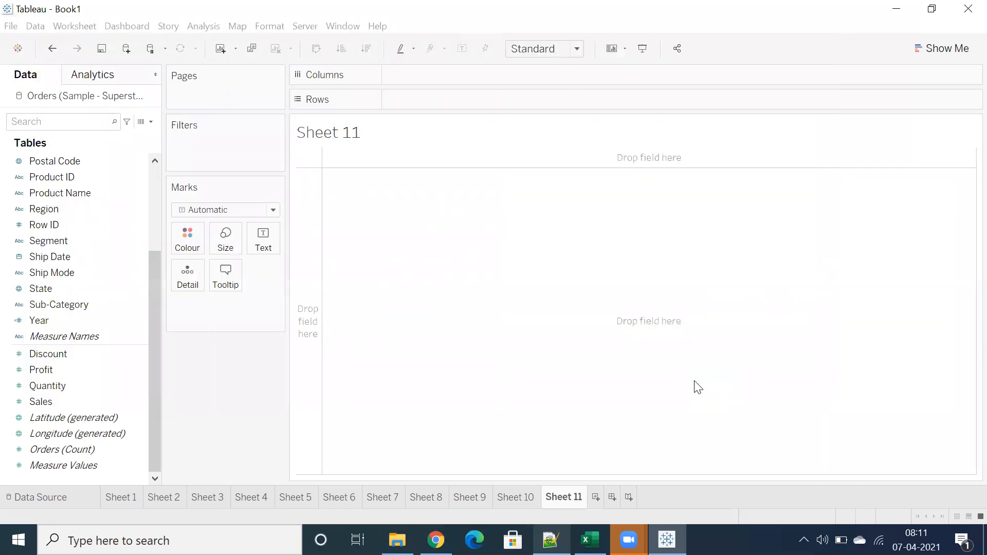
Create a new workbook and close the Marks Card New workbook.
{"action": "left_click", "coordinate": [11, 26]}
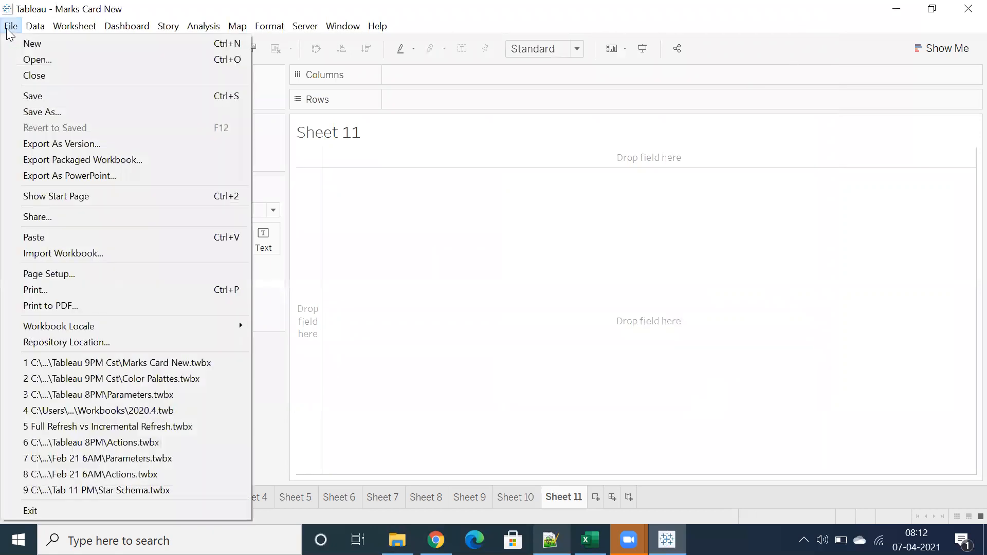
{"action": "left_click", "coordinate": [27, 45]}
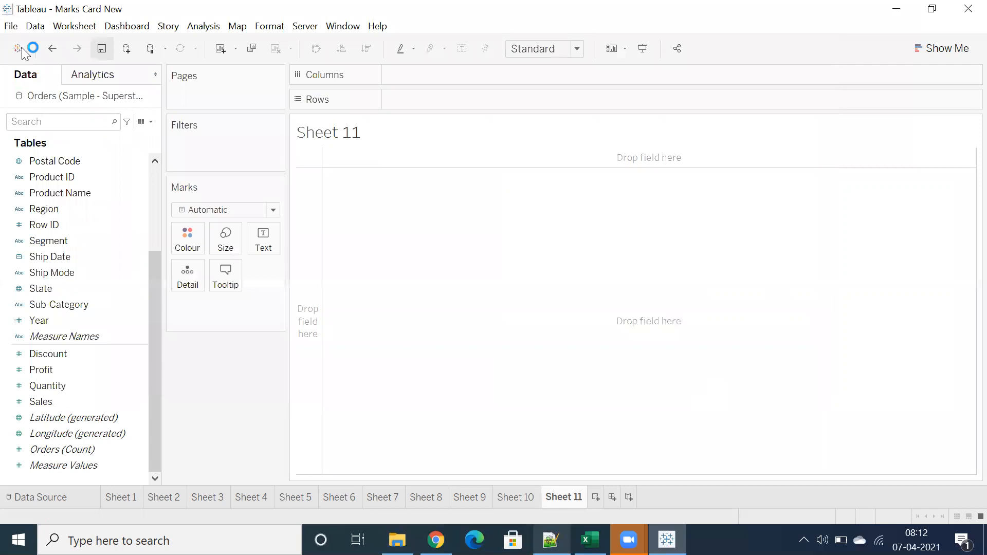
{"action": "left_click", "coordinate": [959, 12]}
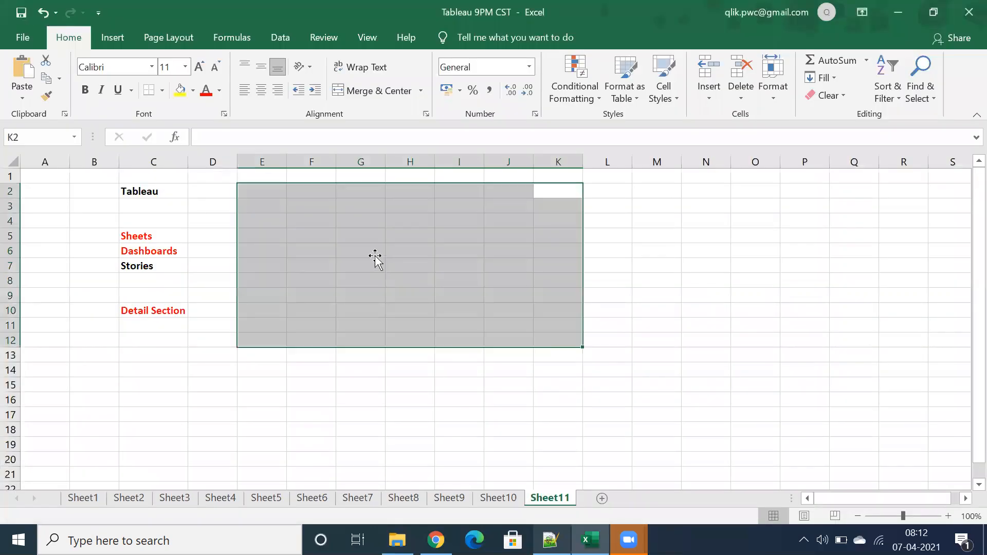
{"action": "left_click", "coordinate": [375, 257]}
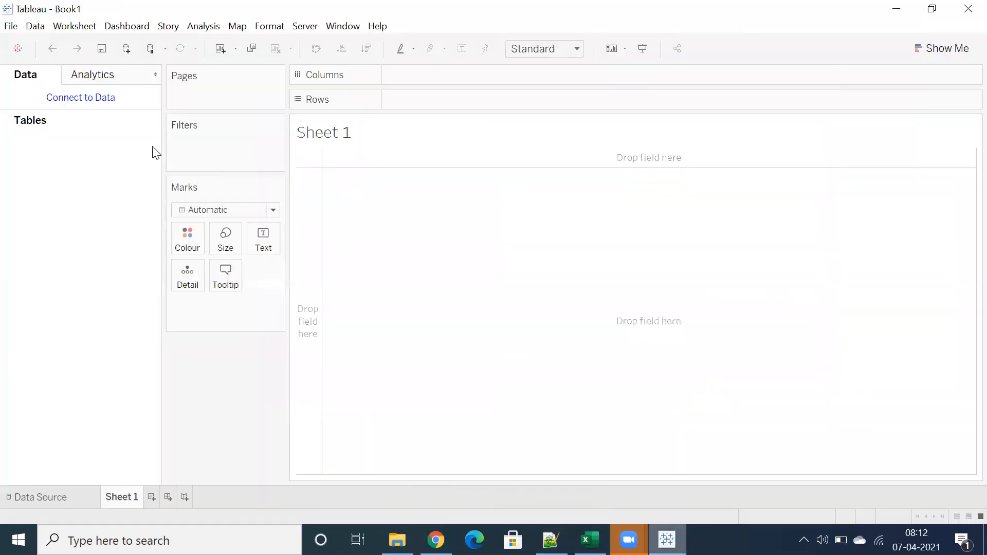
Connect the new workbook to the Microsoft Excel file Sample - Superstore.
{"action": "left_click", "coordinate": [76, 98]}
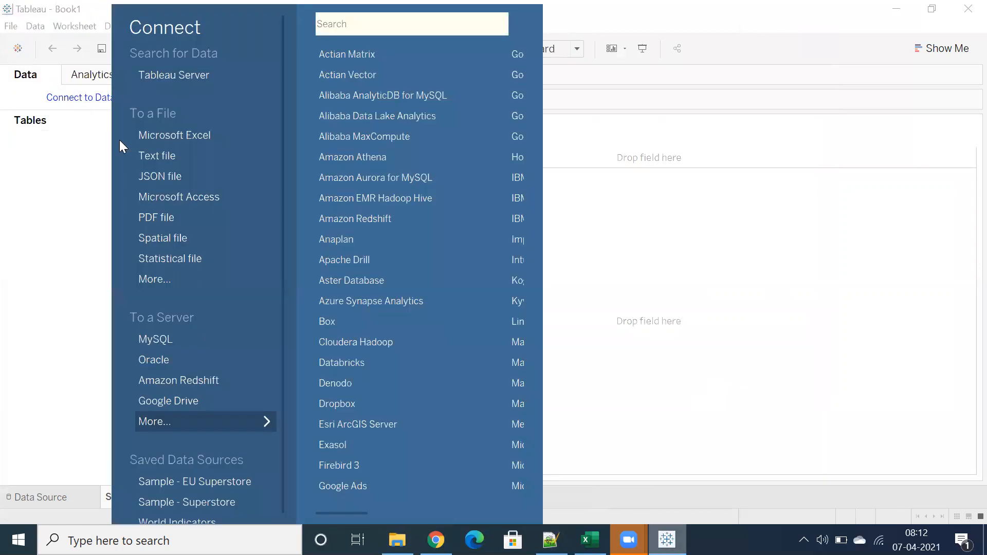
{"action": "left_click", "coordinate": [149, 136]}
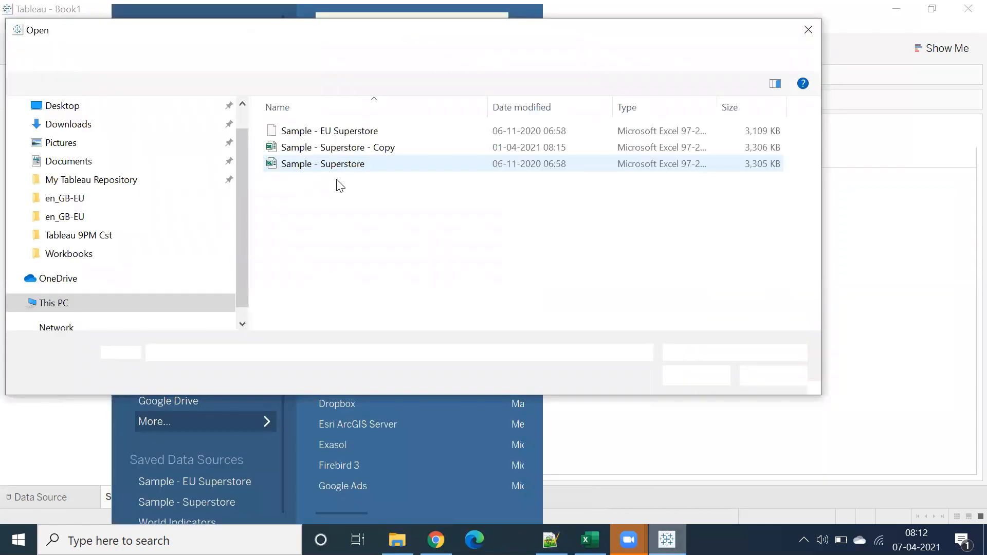
{"action": "left_click", "coordinate": [697, 377]}
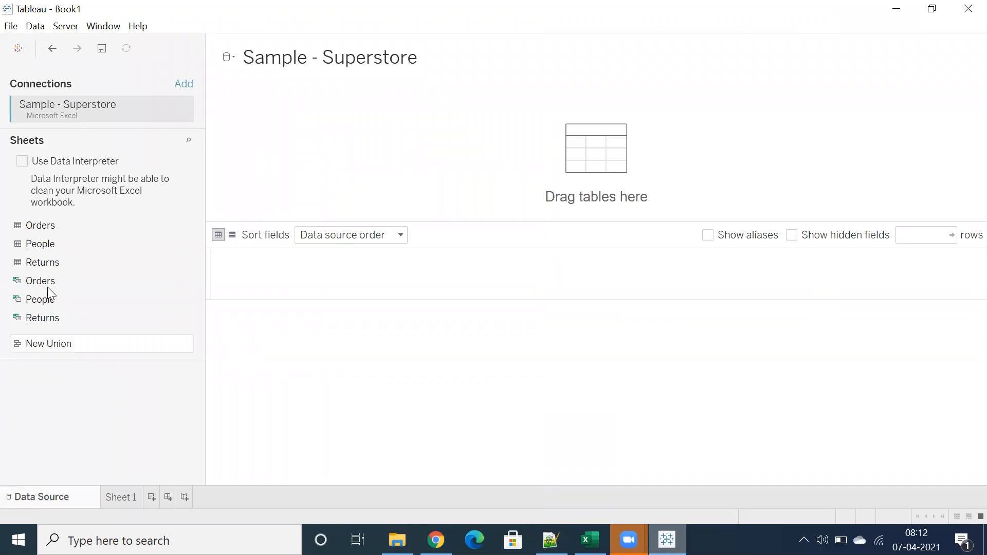
Add the Orders table to the data source and open Sheet 1.
{"action": "left_click_drag", "start_coordinate": [58, 226], "coordinate": [276, 178]}
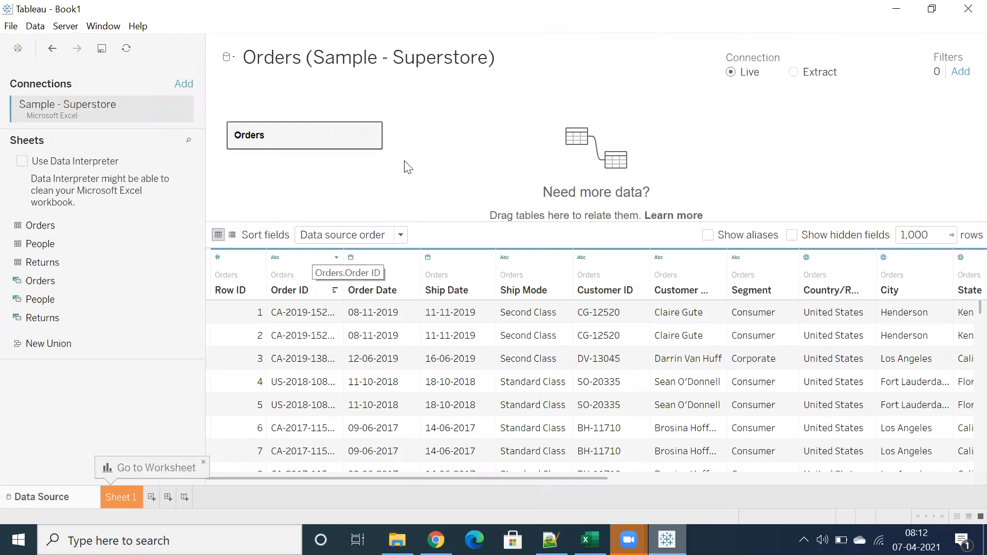
{"action": "left_click", "coordinate": [129, 497]}
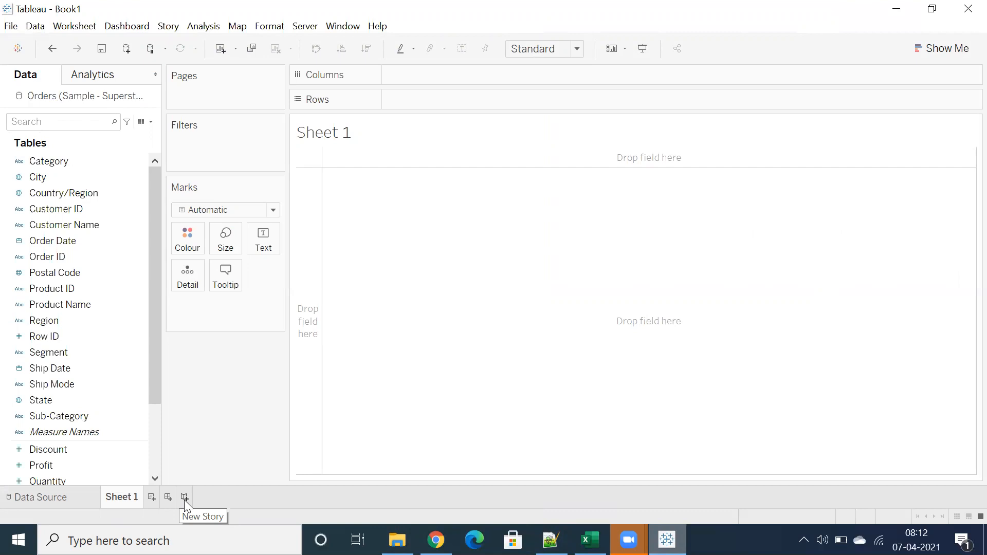
{"action": "scroll", "coordinate": [105, 338], "scroll_direction": "down", "scroll_amount": 2}
{"action": "scroll", "coordinate": [105, 338], "scroll_direction": "up", "scroll_amount": 2}
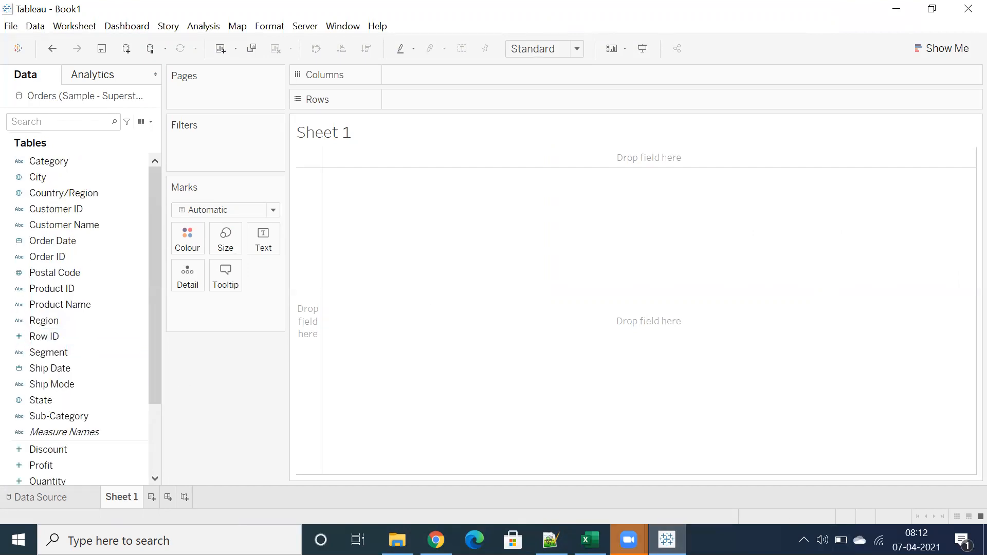
Switch to the Tableau 9PM CST workbook in Excel, add a new sheet and enter Filters in cell B2.
{"action": "left_click", "coordinate": [590, 539]}
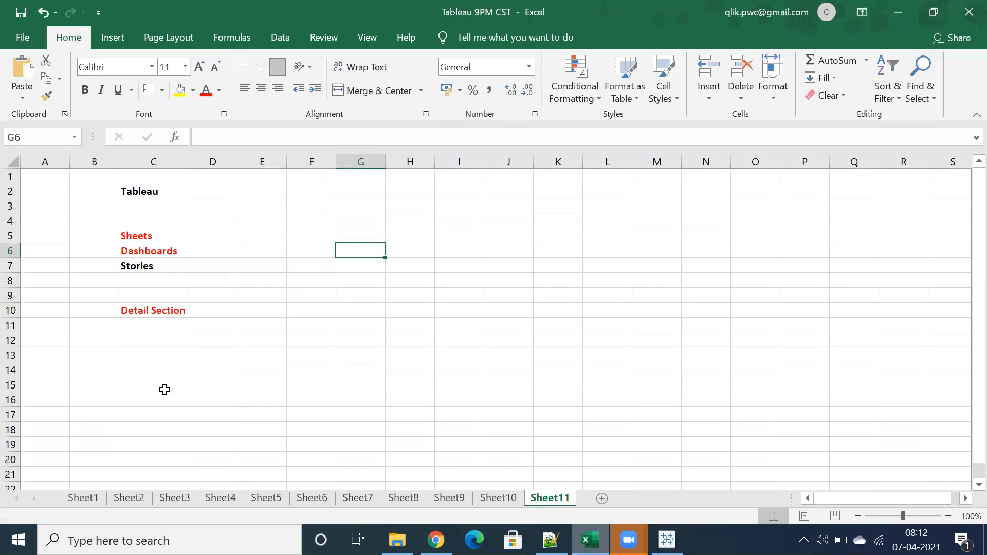
{"action": "left_click", "coordinate": [600, 498]}
{"action": "left_click", "coordinate": [89, 191]}
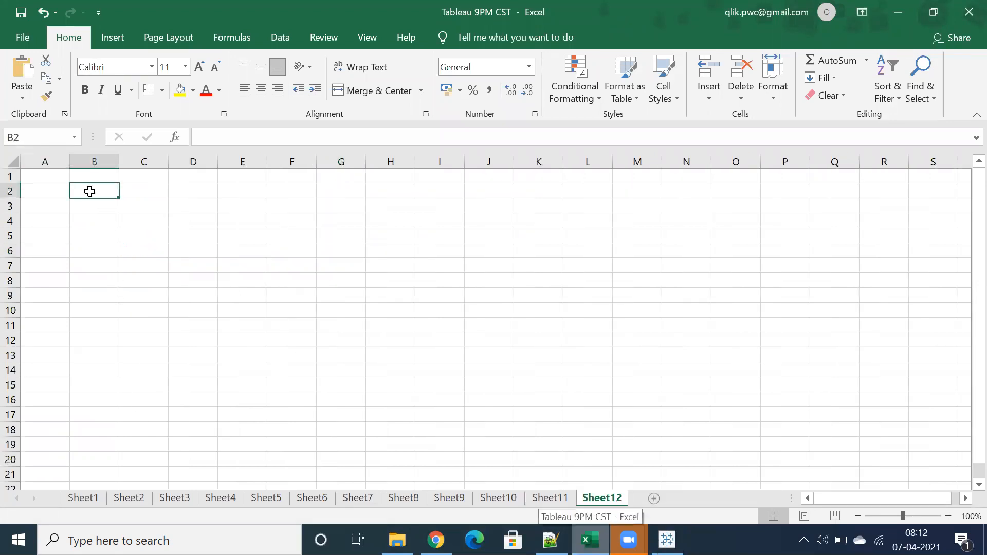
{"action": "type", "text": "Filters"}
{"action": "key", "text": "Return"}
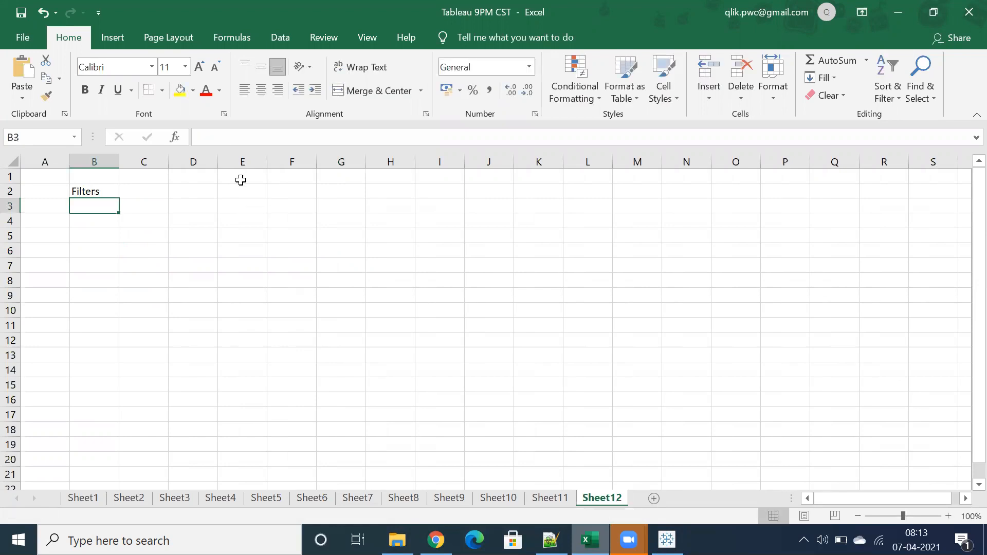
Format the Filters heading in cell B2 as bold, red, 14 pt text with a yellow fill.
{"action": "left_click", "coordinate": [98, 187]}
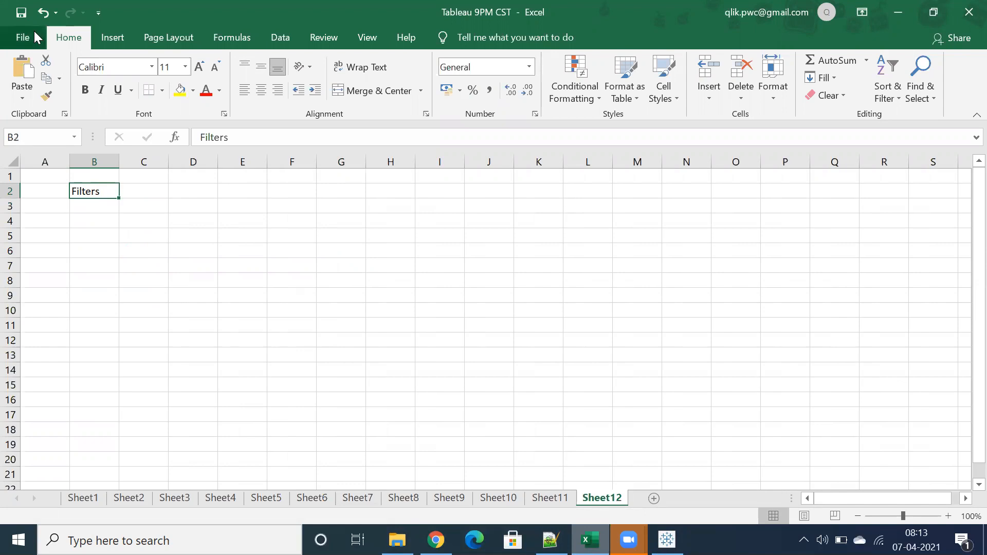
{"action": "left_click", "coordinate": [84, 90]}
{"action": "left_click", "coordinate": [206, 90]}
{"action": "left_click", "coordinate": [179, 90]}
{"action": "left_click", "coordinate": [199, 66]}
{"action": "left_click", "coordinate": [199, 66]}
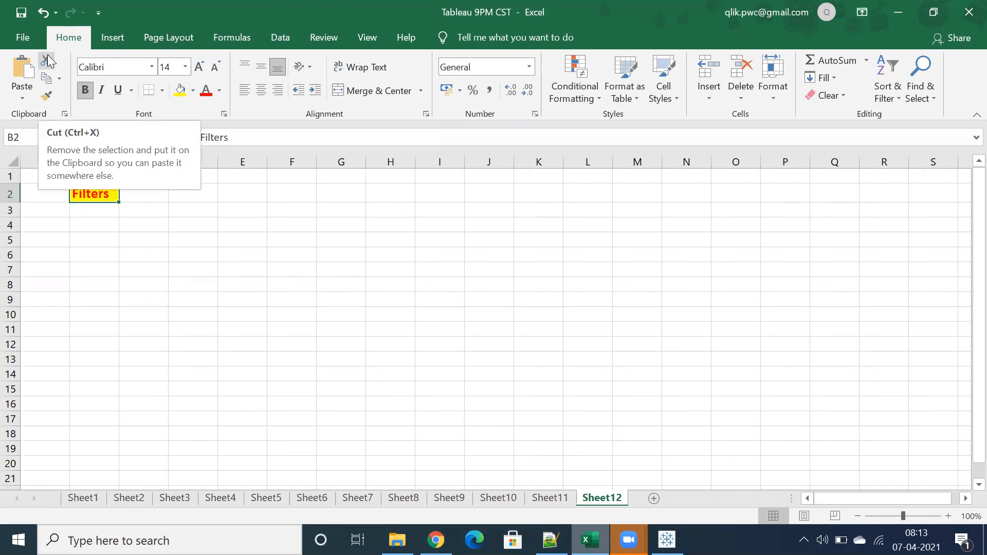
{"action": "left_click", "coordinate": [100, 221]}
{"action": "left_click", "coordinate": [91, 191]}
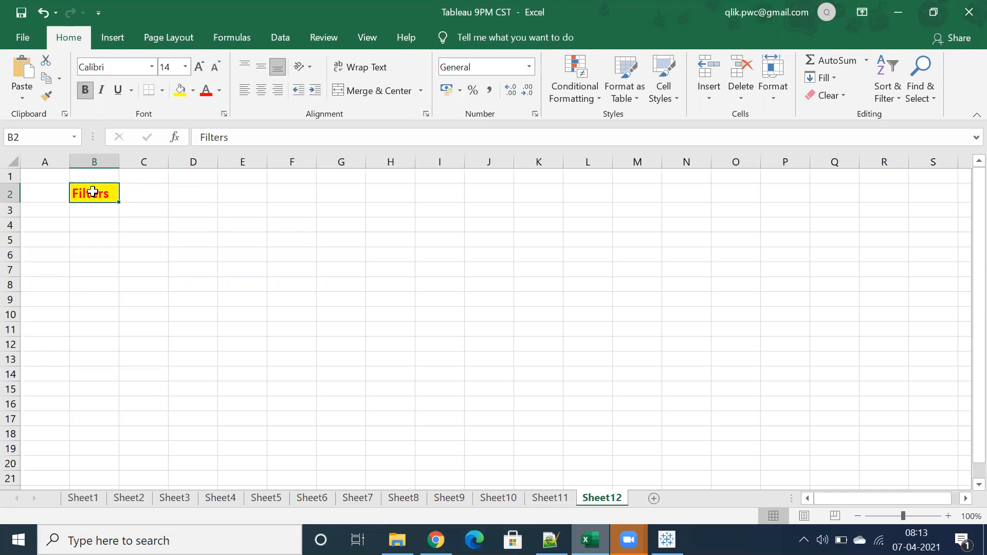
Enter the definition "To restrict unwanted data" in cell C2 beside the Filters heading.
{"action": "left_click", "coordinate": [103, 219]}
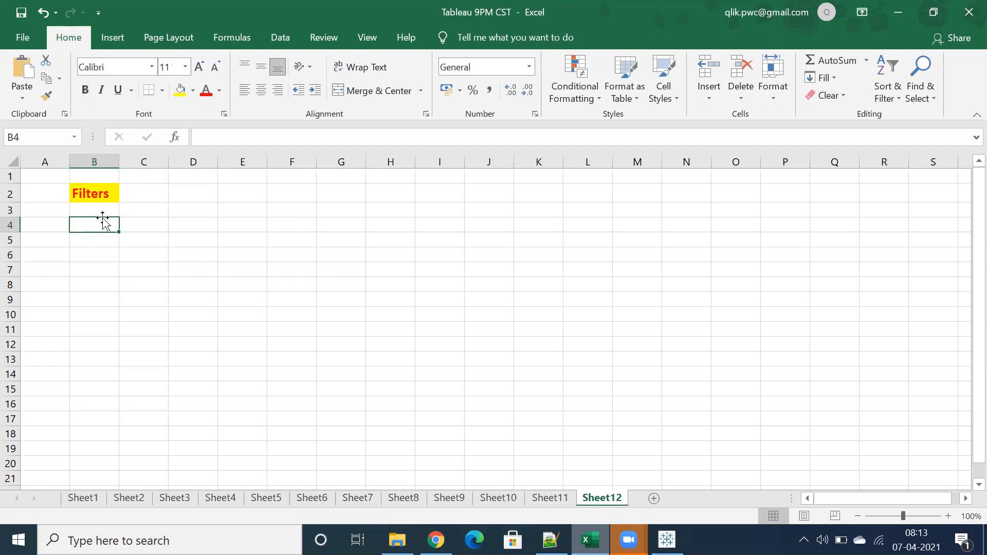
{"action": "left_click", "coordinate": [138, 194]}
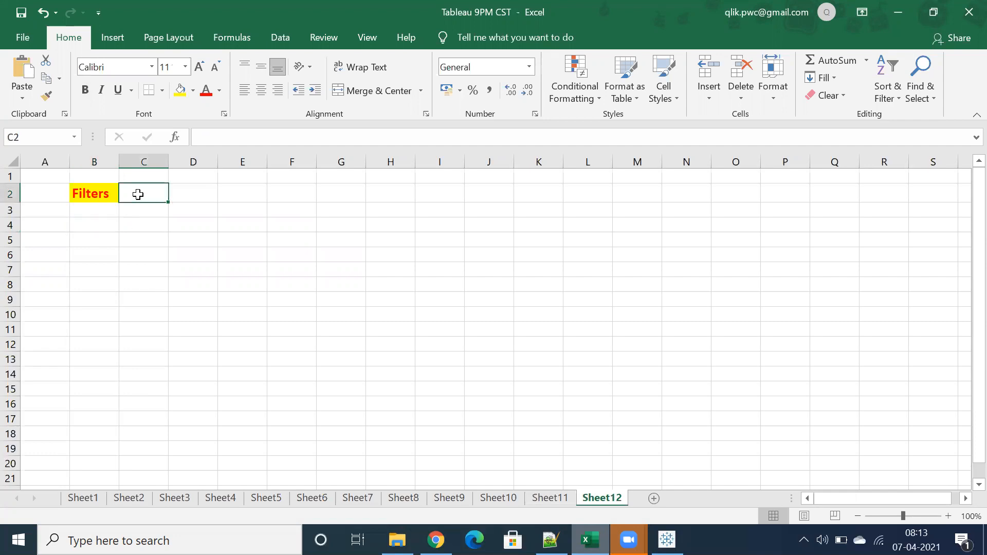
{"action": "type", "text": "To restrict "}
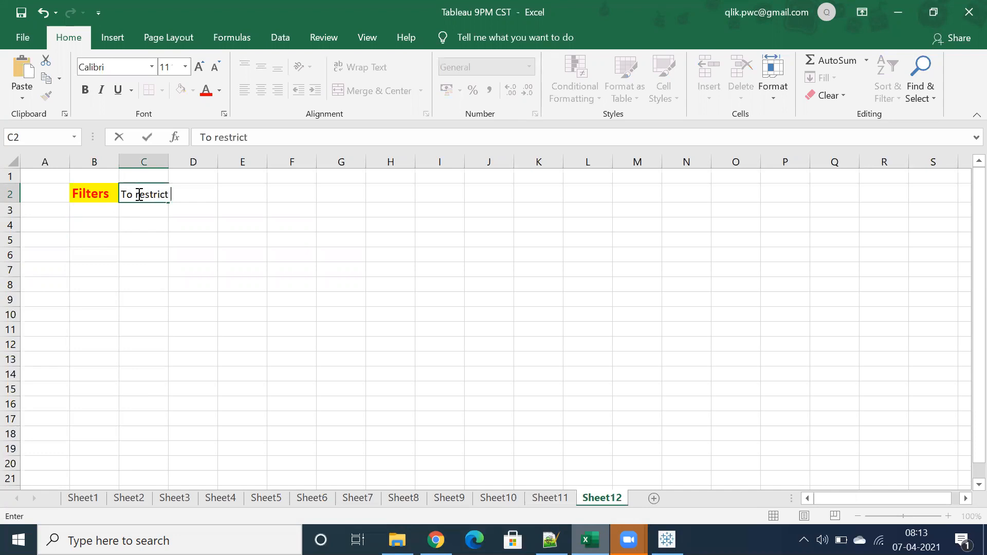
{"action": "type", "text": "unwanted data"}
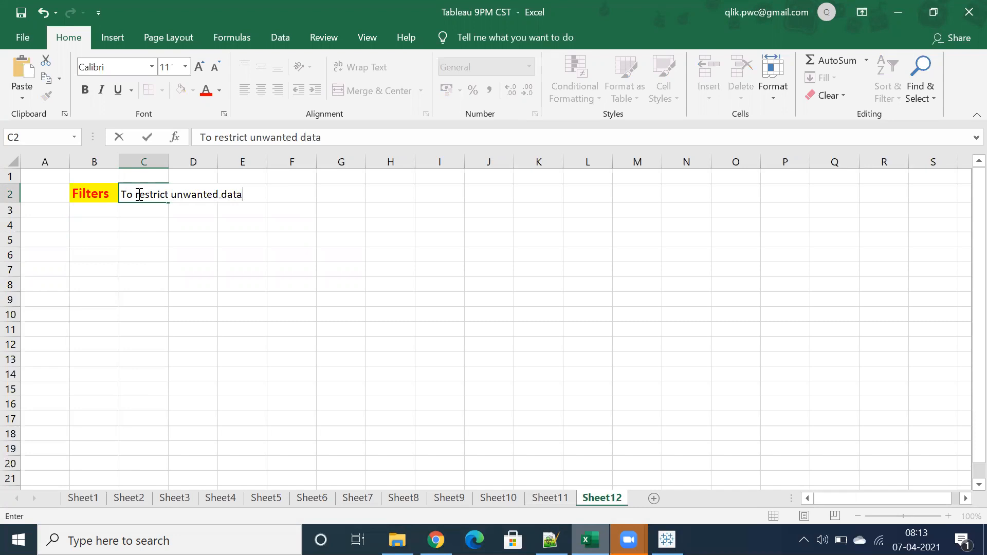
{"action": "key", "text": "Return"}
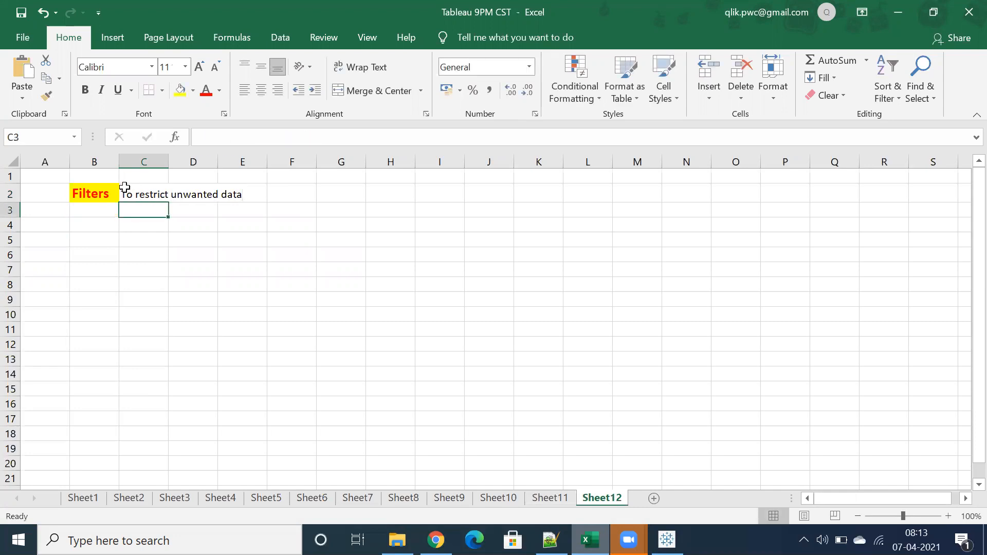
Enter SQL in cell B4 and the note "We can apply filter using Where Clause...." in cell C4.
{"action": "left_click", "coordinate": [98, 223]}
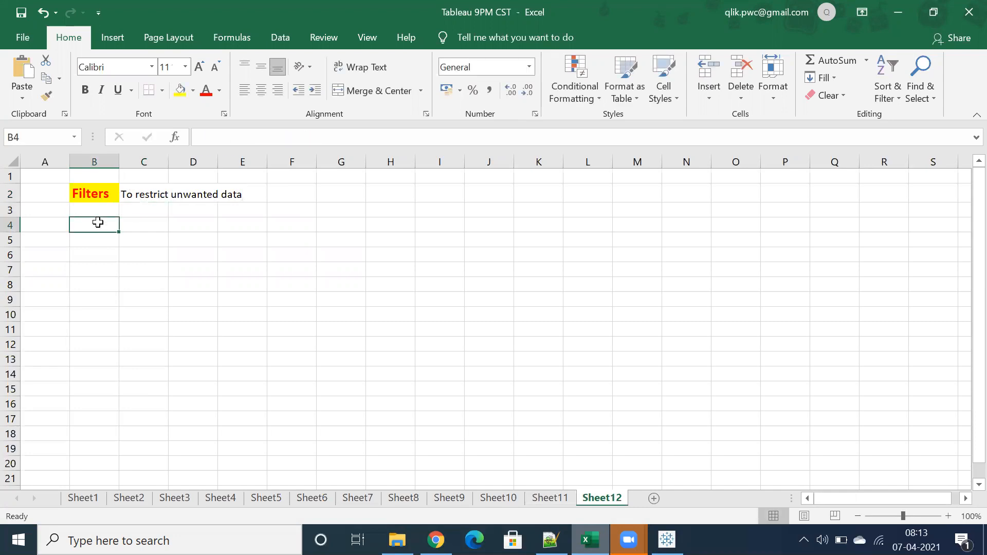
{"action": "type", "text": "SQL"}
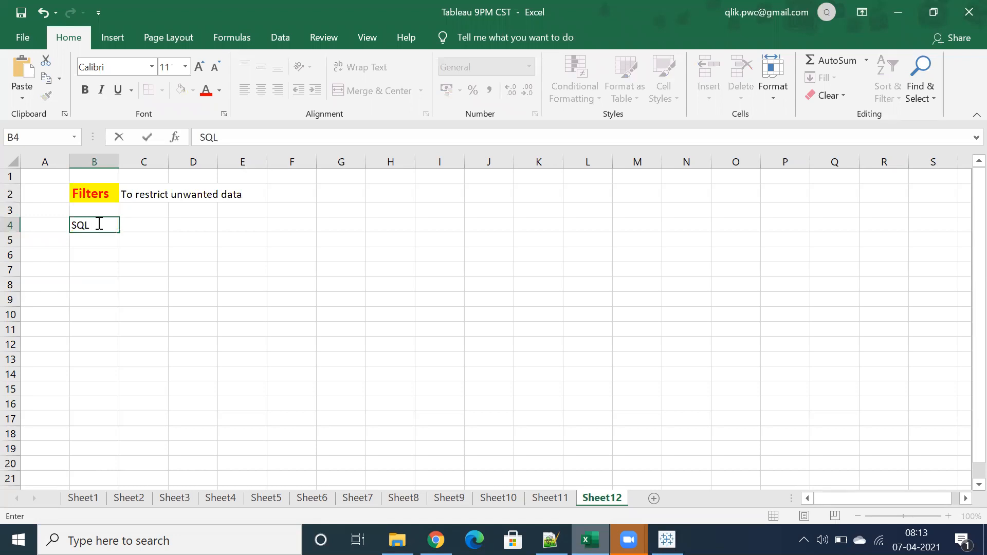
{"action": "left_click", "coordinate": [134, 231]}
{"action": "type", "text": "We can a"}
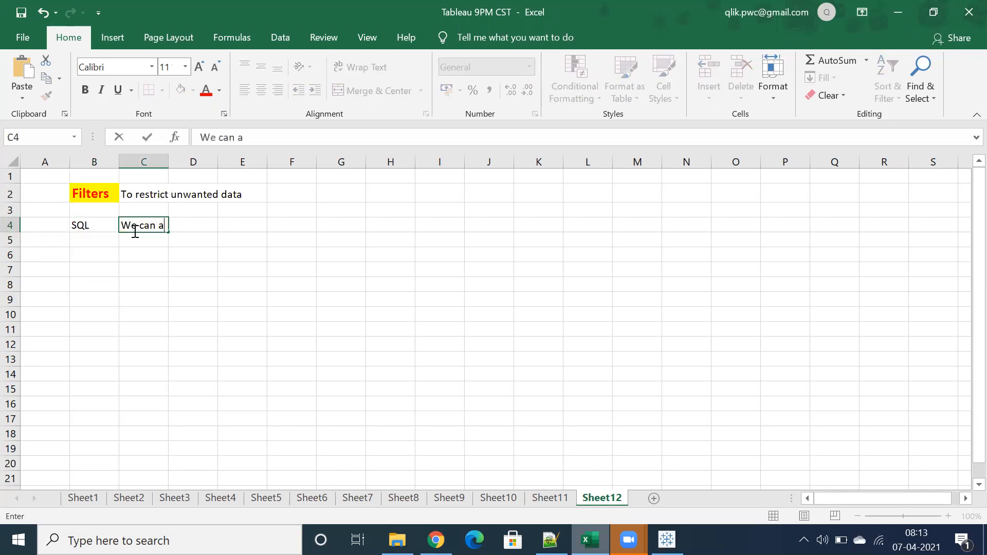
{"action": "type", "text": "pply filter usin"}
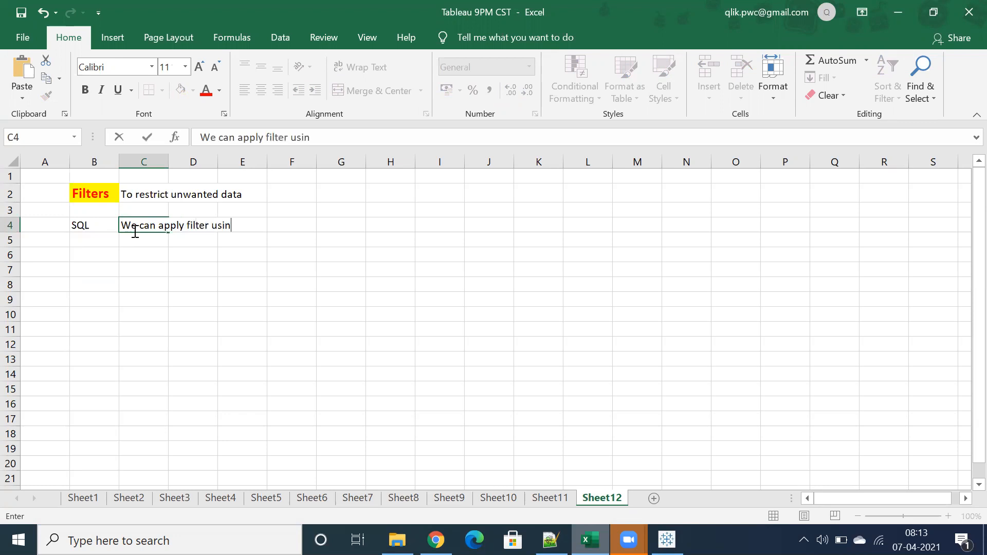
{"action": "type", "text": "g Where Clause...."}
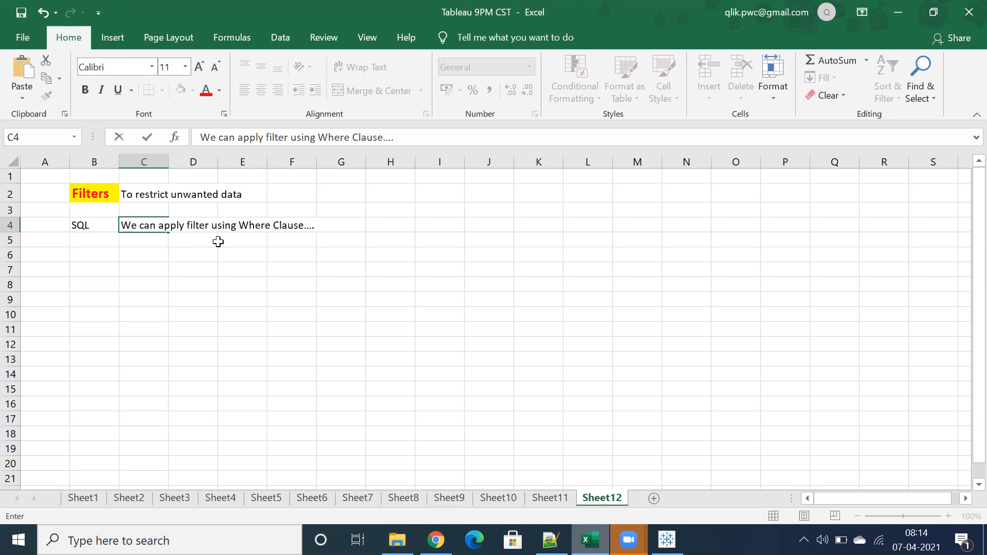
Make only the word Where bold in the SQL note in cell C4.
{"action": "left_click_drag", "start_coordinate": [165, 226], "coordinate": [274, 225]}
{"action": "left_click", "coordinate": [240, 223]}
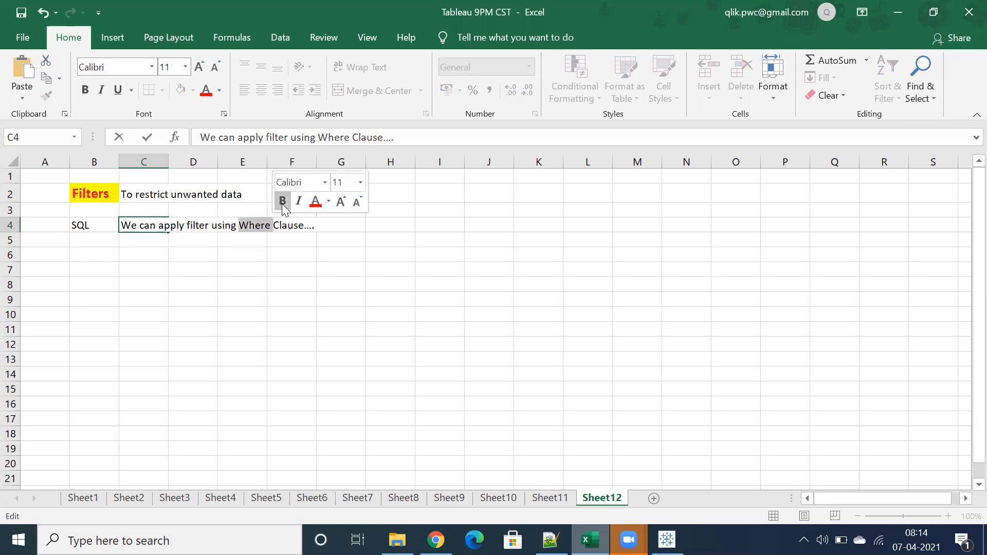
{"action": "left_click", "coordinate": [282, 201]}
Enter "Types of Filters" in cell B7 and widen column B to fit the text.
{"action": "left_click", "coordinate": [83, 270]}
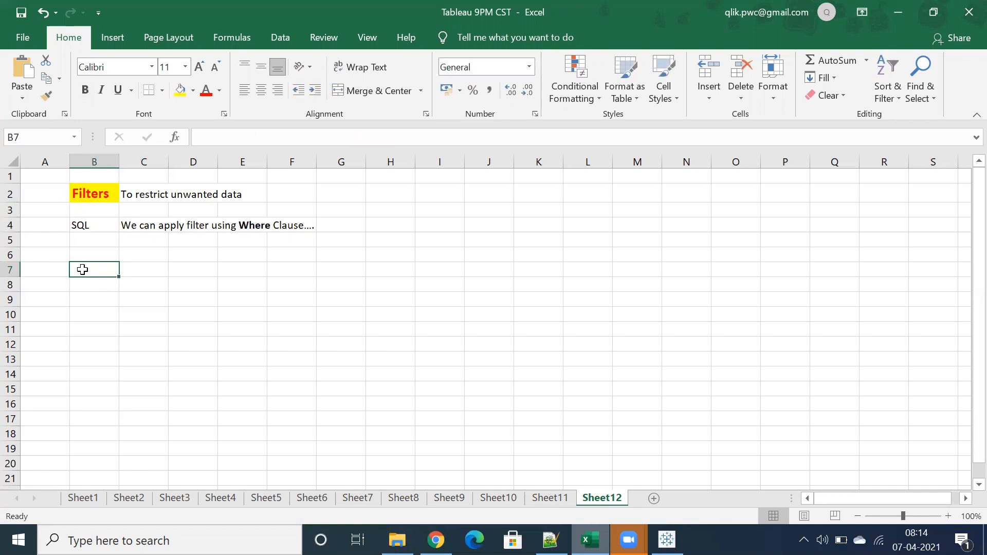
{"action": "type", "text": "Ty"}
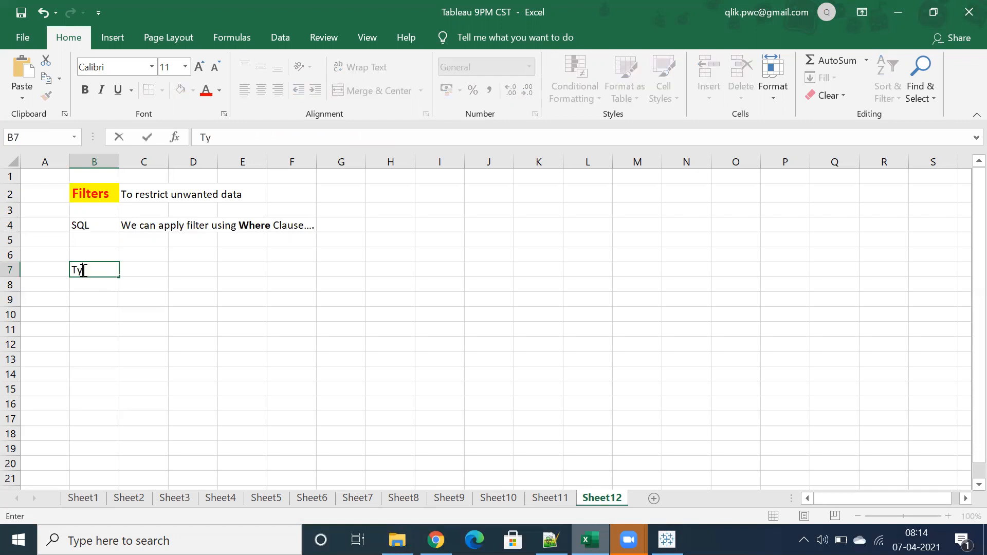
{"action": "type", "text": "pes of Filters"}
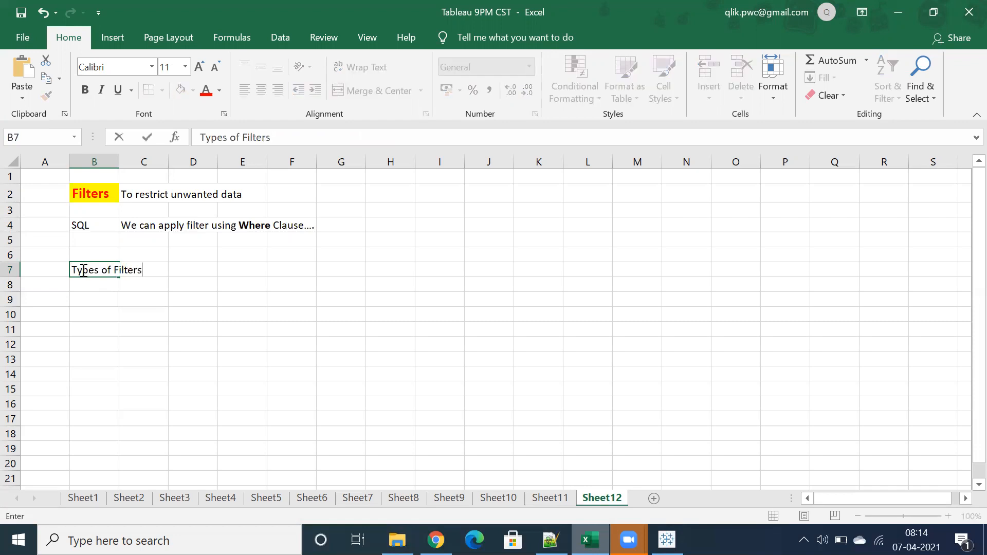
{"action": "left_click", "coordinate": [115, 163]}
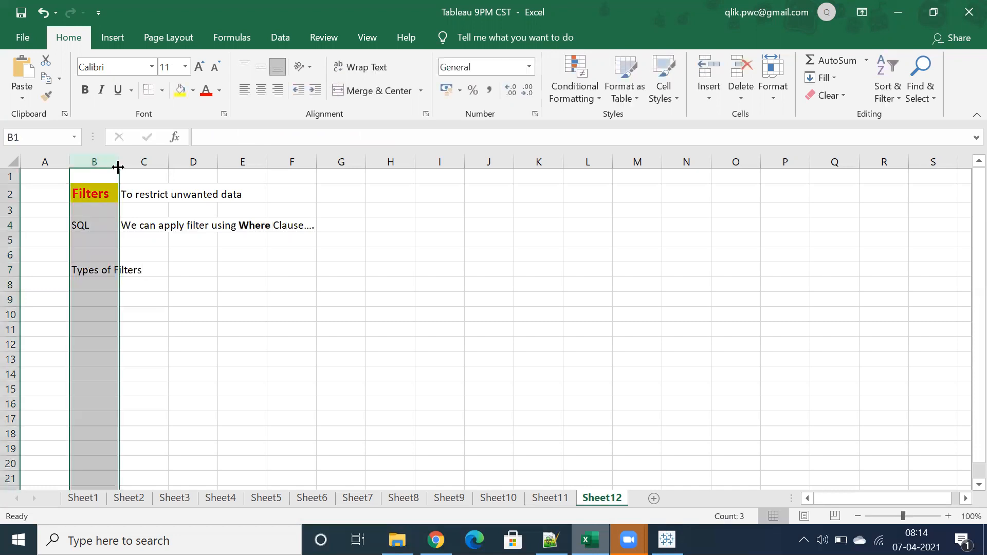
{"action": "left_click_drag", "start_coordinate": [117, 167], "coordinate": [146, 168]}
{"action": "left_click", "coordinate": [95, 294]}
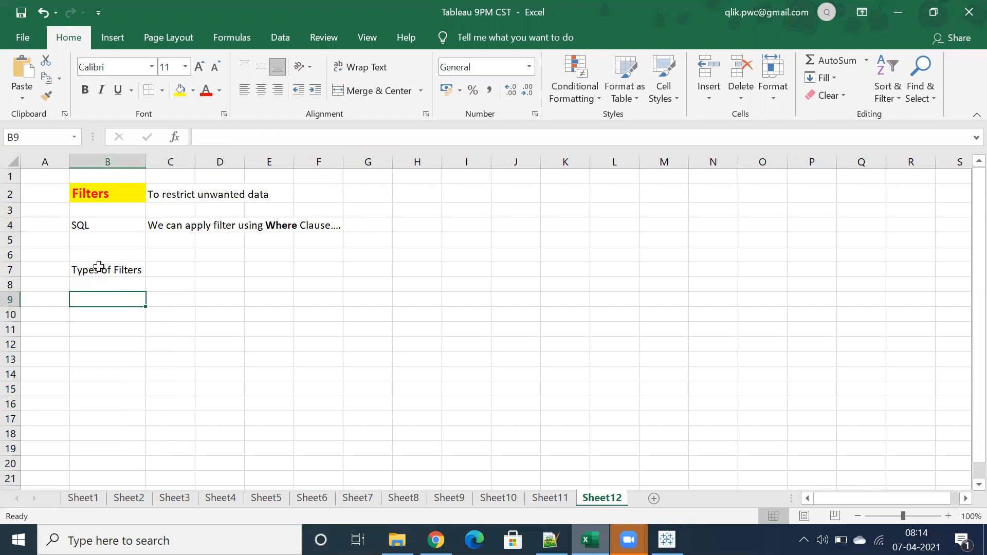
Move the "Types of Filters" label from cell B7 up to cell B6.
{"action": "left_click", "coordinate": [100, 269]}
{"action": "key", "text": "ctrl+x"}
{"action": "left_click", "coordinate": [100, 254]}
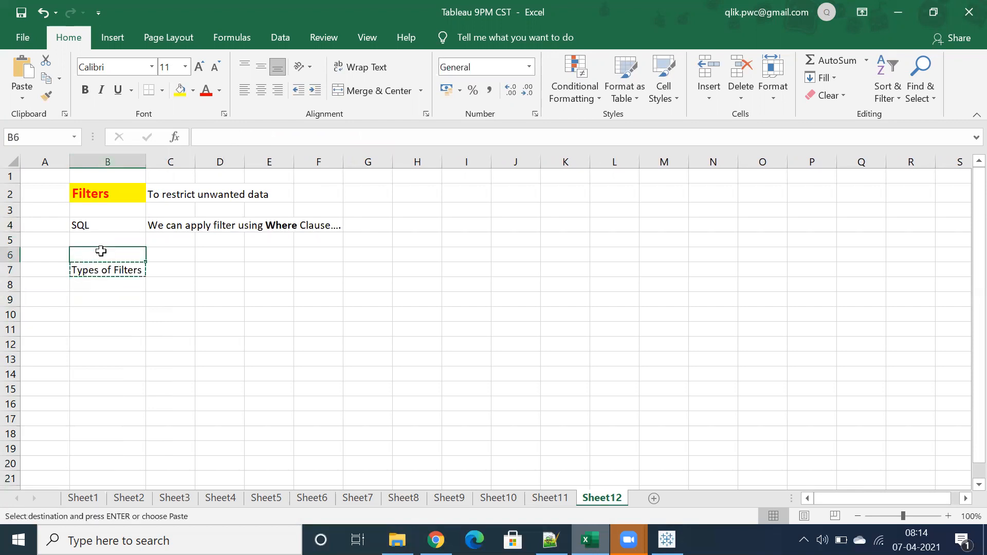
{"action": "key", "text": "Return"}
List Data Source Filter, Quick Filter and Filters on Dimension in cells B8 to B10.
{"action": "left_click", "coordinate": [90, 284]}
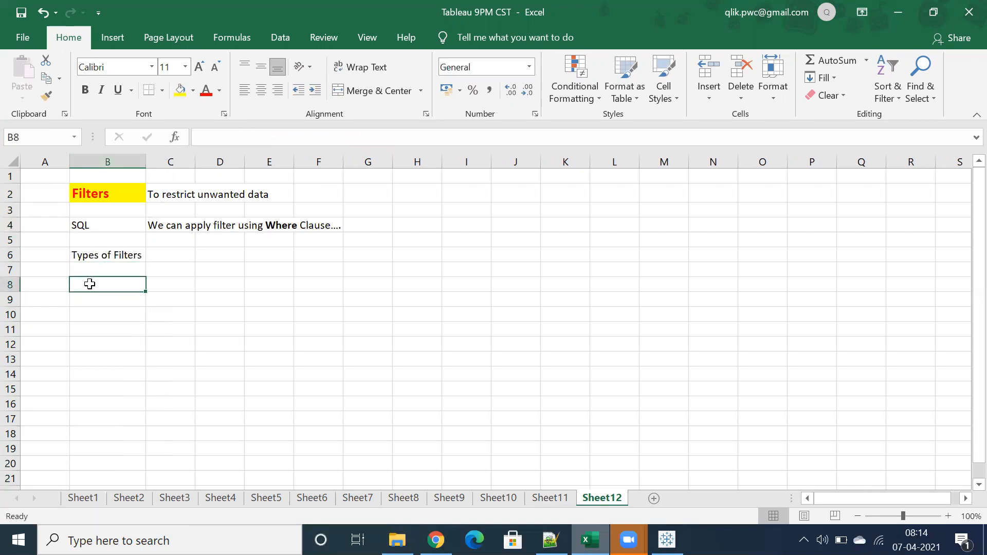
{"action": "type", "text": "Data S"}
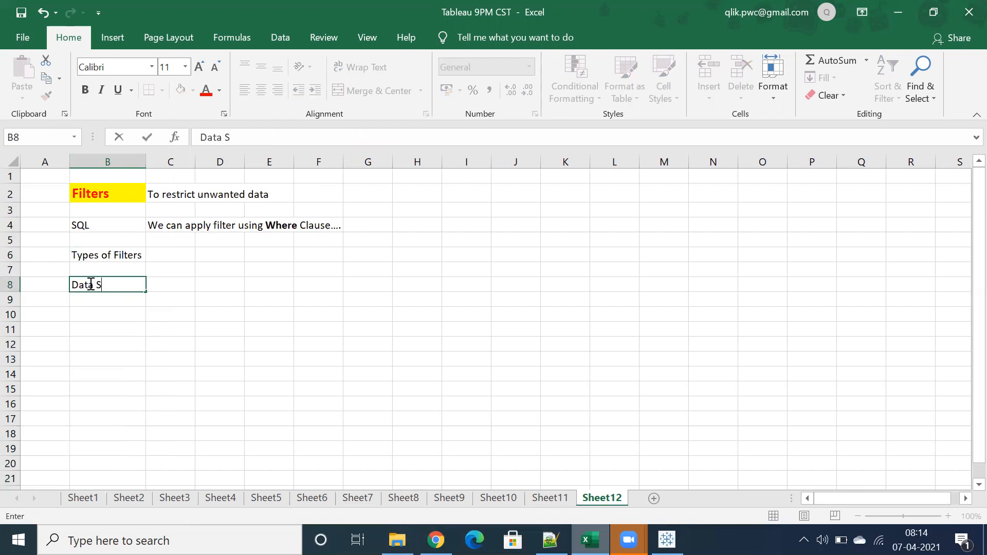
{"action": "type", "text": "ource Filter"}
{"action": "key", "text": "Return"}
{"action": "type", "text": "Qu"}
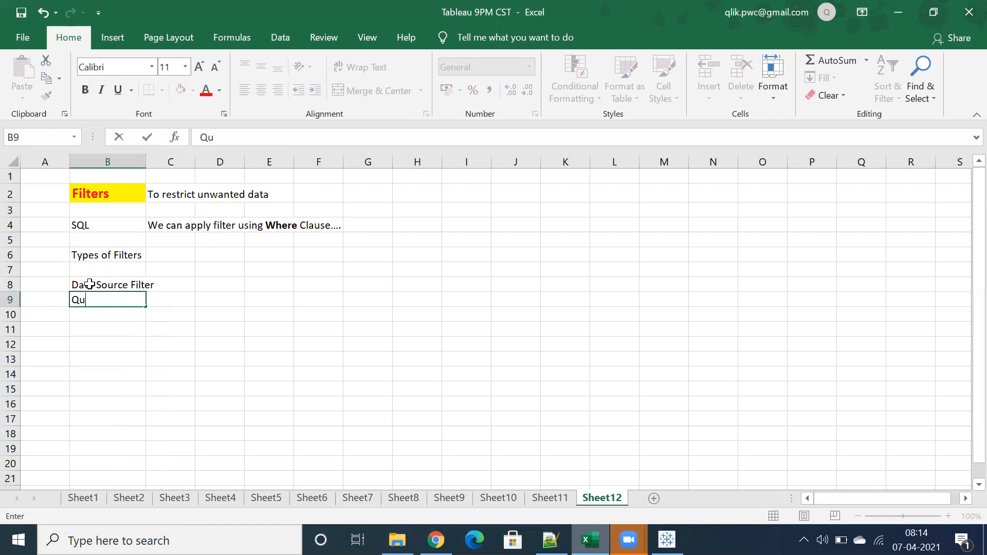
{"action": "type", "text": "ick Filter"}
{"action": "key", "text": "Return"}
{"action": "type", "text": "Fi"}
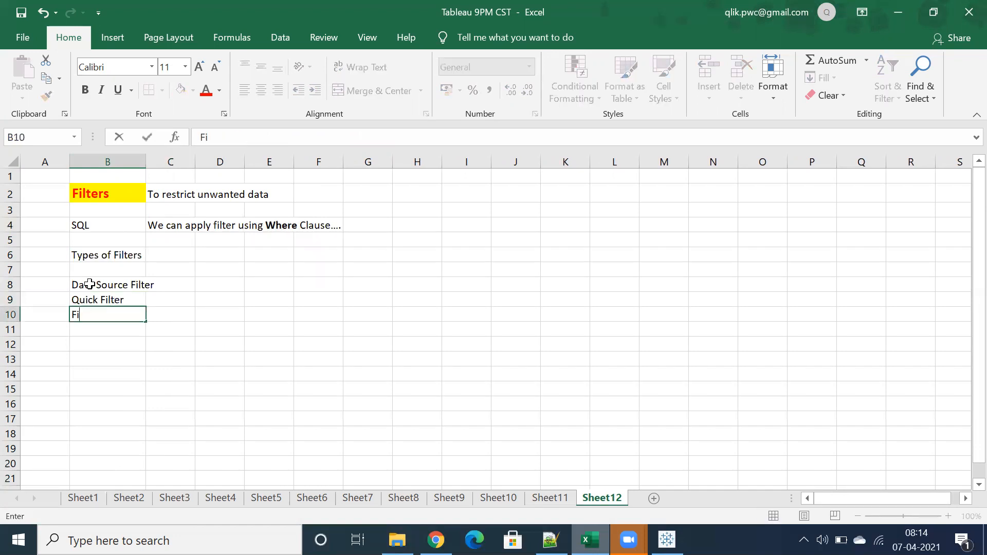
{"action": "type", "text": "lters on Dimension"}
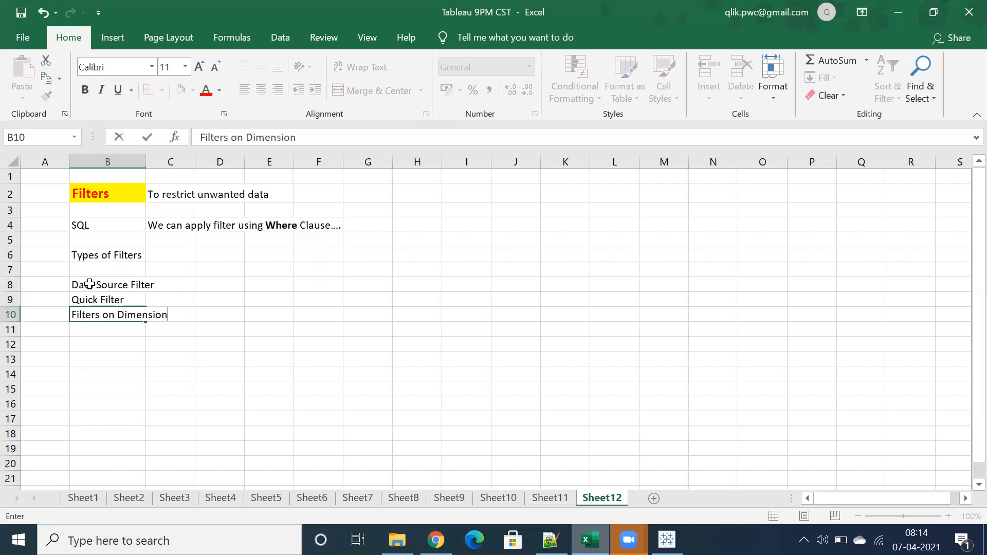
{"action": "key", "text": "Return"}
Add Filters on Measure and Filters on Date to the list in cells B11 and B12.
{"action": "type", "text": "'"}
{"action": "type", "text": "Filters on "}
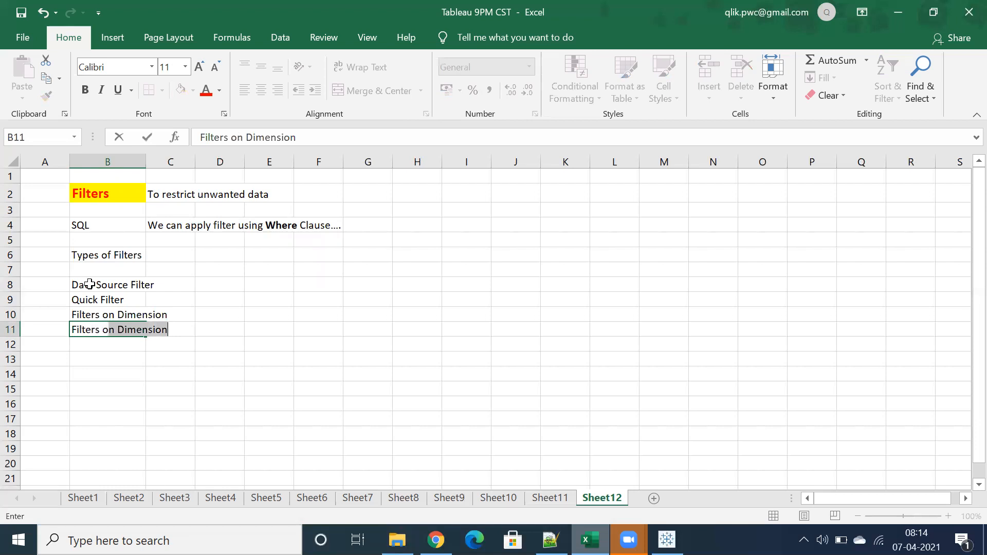
{"action": "type", "text": "Meassure"}
{"action": "key", "text": "BackSpace"}
{"action": "key", "text": "BackSpace"}
{"action": "key", "text": "BackSpace"}
{"action": "key", "text": "BackSpace"}
{"action": "type", "text": "ure"}
{"action": "key", "text": "Return"}
{"action": "type", "text": "Filters on Date"}
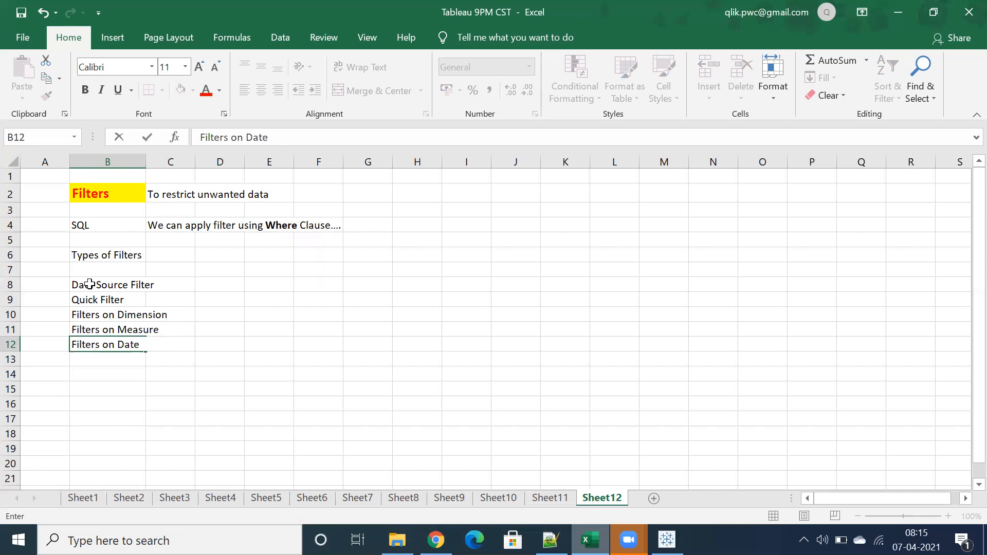
{"action": "key", "text": "Return"}
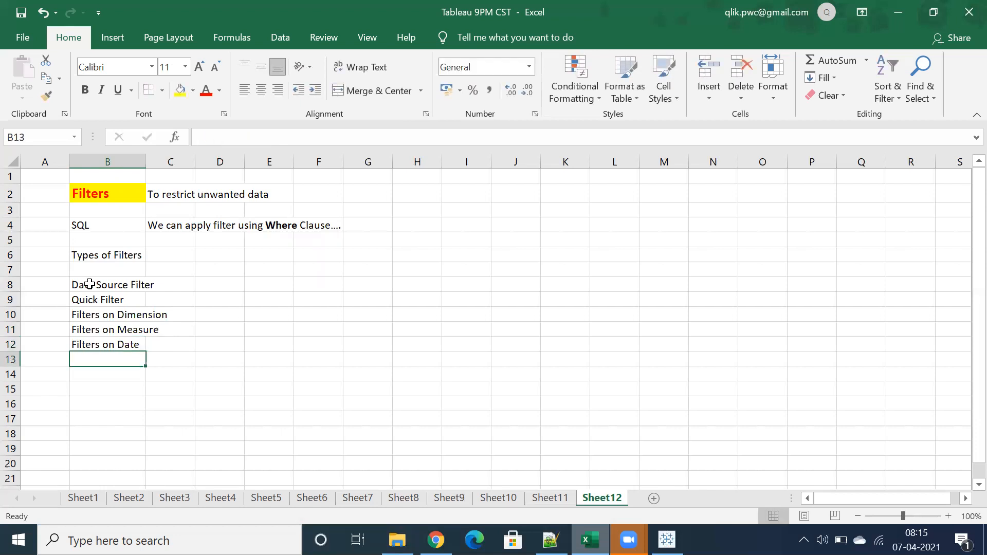
Add Global Filter, Cascading Filter and Context Filter to the list in cells B13 to B15.
{"action": "type", "text": "Global Filter"}
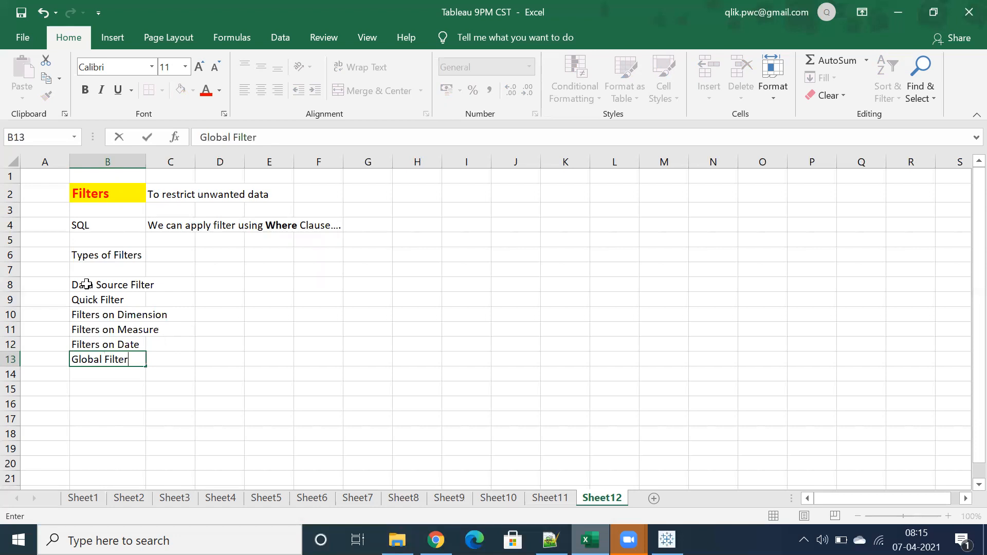
{"action": "key", "text": "Return"}
{"action": "type", "text": "Casca"}
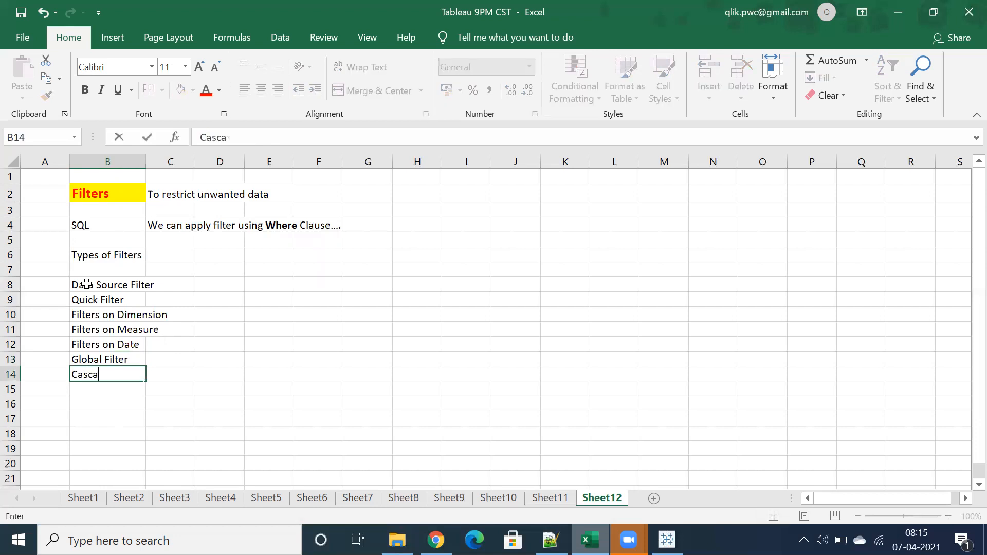
{"action": "type", "text": "ding Filter"}
{"action": "key", "text": "Return"}
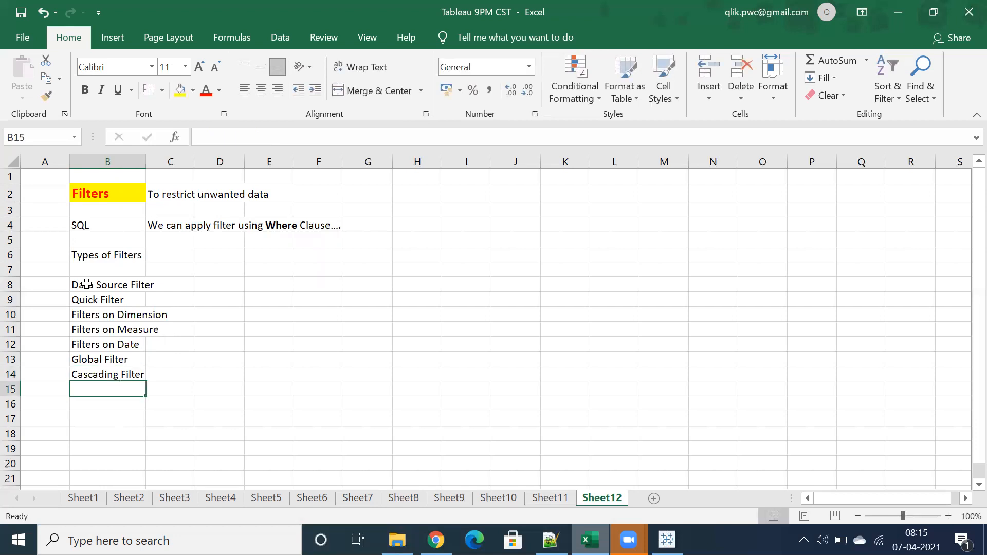
{"action": "type", "text": "Conte"}
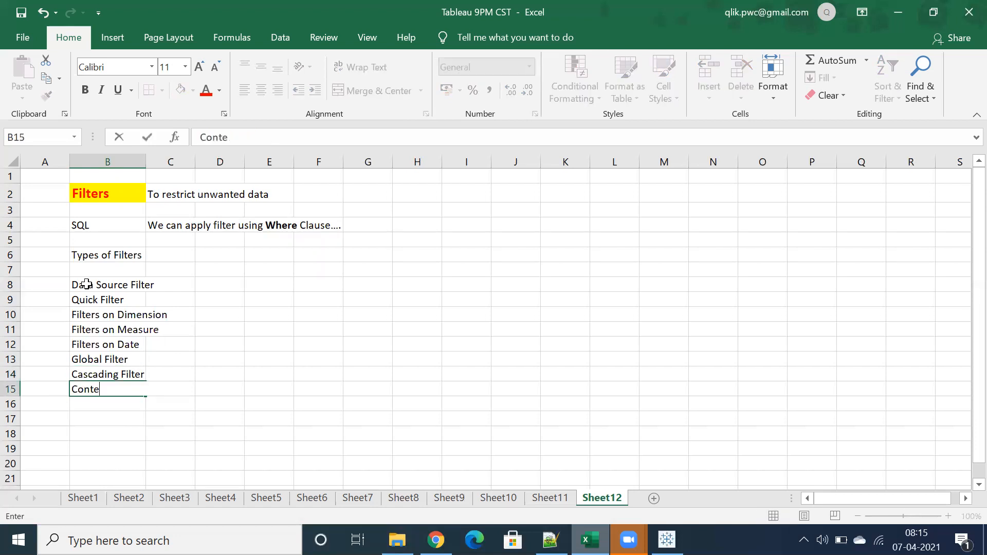
{"action": "type", "text": "xt Filter"}
Make the filter types in cells B8 to B15 bold and widen column B further.
{"action": "left_click_drag", "start_coordinate": [89, 292], "coordinate": [103, 388]}
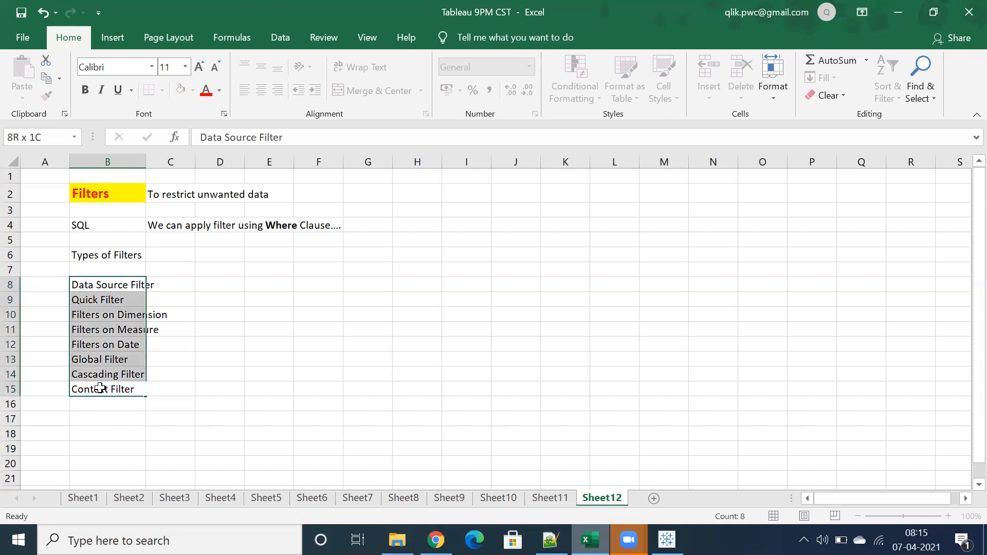
{"action": "left_click", "coordinate": [84, 89]}
{"action": "left_click_drag", "start_coordinate": [147, 165], "coordinate": [163, 165]}
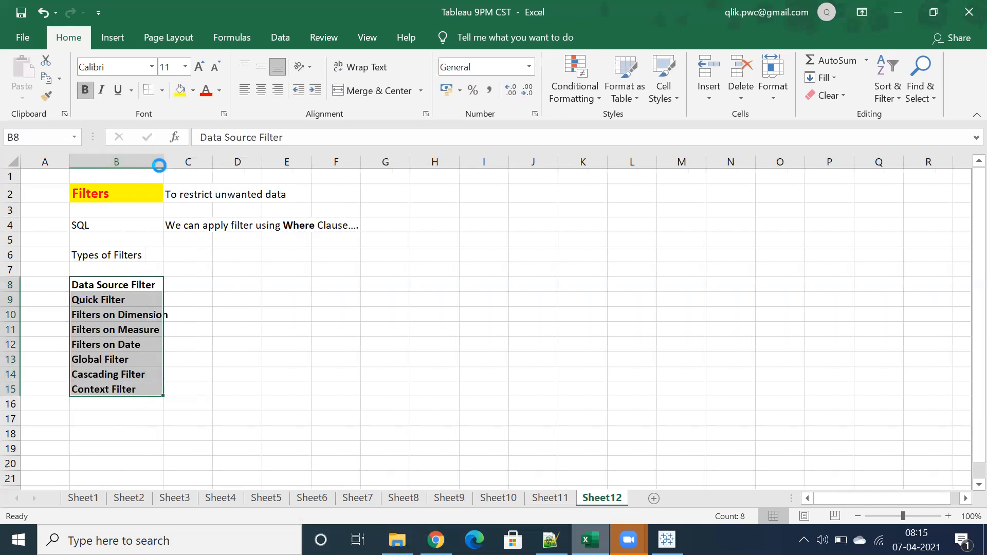
{"action": "left_click", "coordinate": [93, 297]}
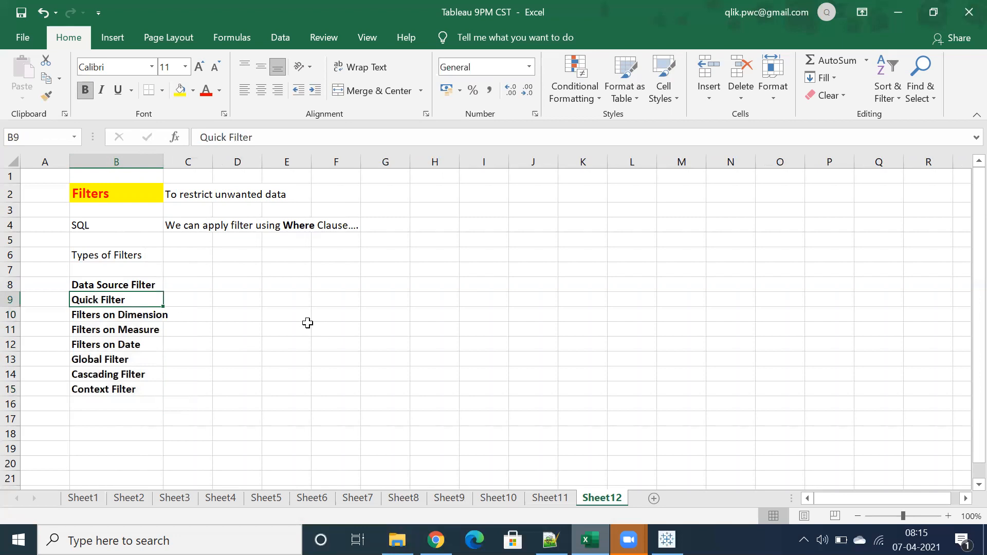
Colour the Quick Filter text in cell B9 red and switch to Tableau.
{"action": "left_click", "coordinate": [205, 90]}
{"action": "left_click", "coordinate": [667, 539]}
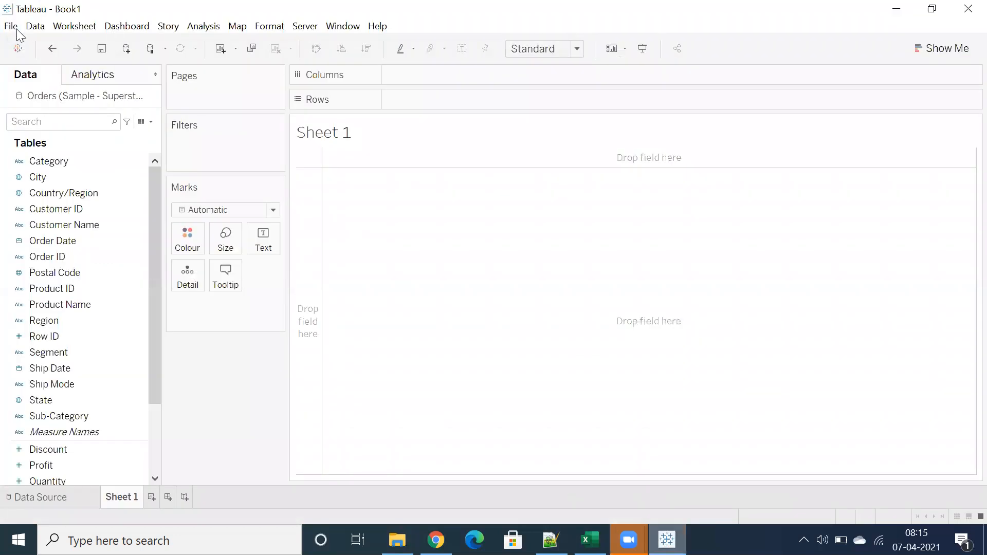
Save the workbook as a Tableau Packaged Workbook (*.twbx) named Types of Filters.
{"action": "left_click", "coordinate": [11, 26]}
{"action": "left_click", "coordinate": [41, 111]}
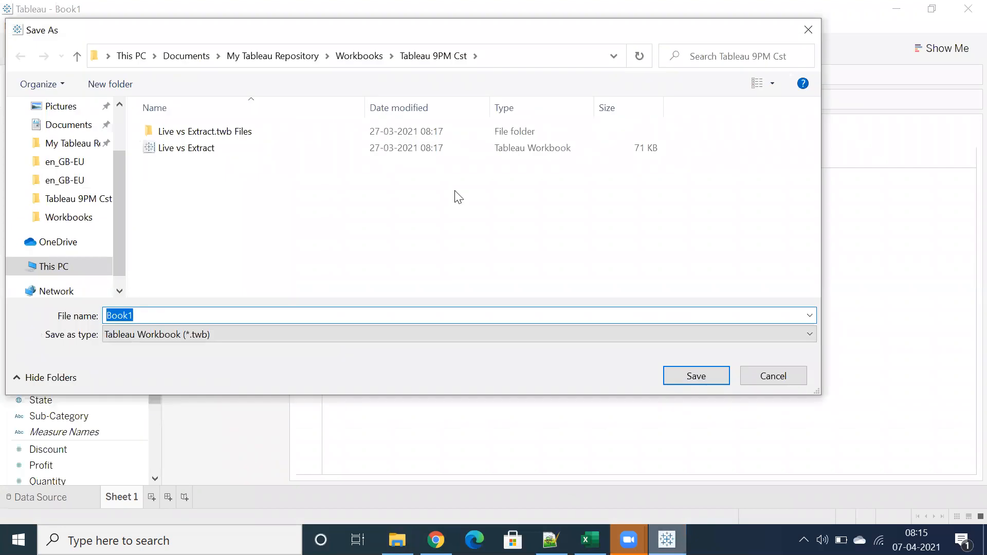
{"action": "type", "text": "Types of Filters"}
{"action": "left_click", "coordinate": [309, 335]}
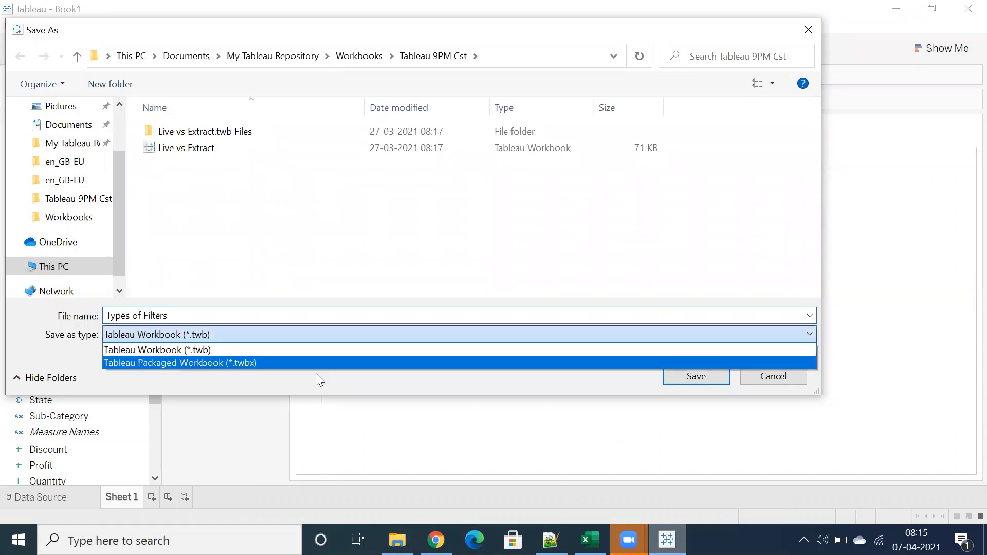
{"action": "left_click", "coordinate": [308, 366]}
{"action": "left_click", "coordinate": [695, 375]}
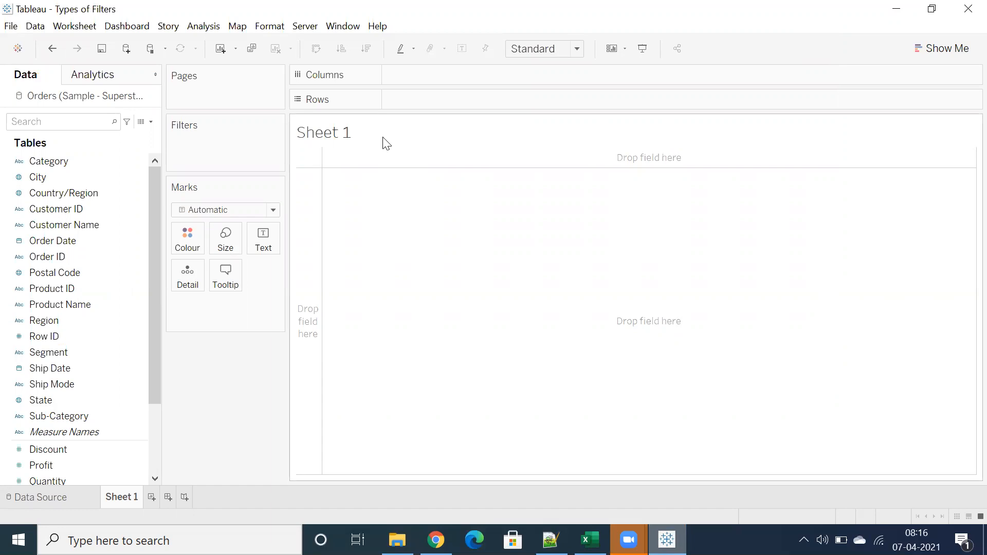
Build a text table of Sales by Sub-Category with the sheet title hidden, and preview it in presentation mode.
{"action": "left_click", "coordinate": [76, 417]}
{"action": "scroll", "coordinate": [75, 383], "scroll_direction": "down", "scroll_amount": 2}
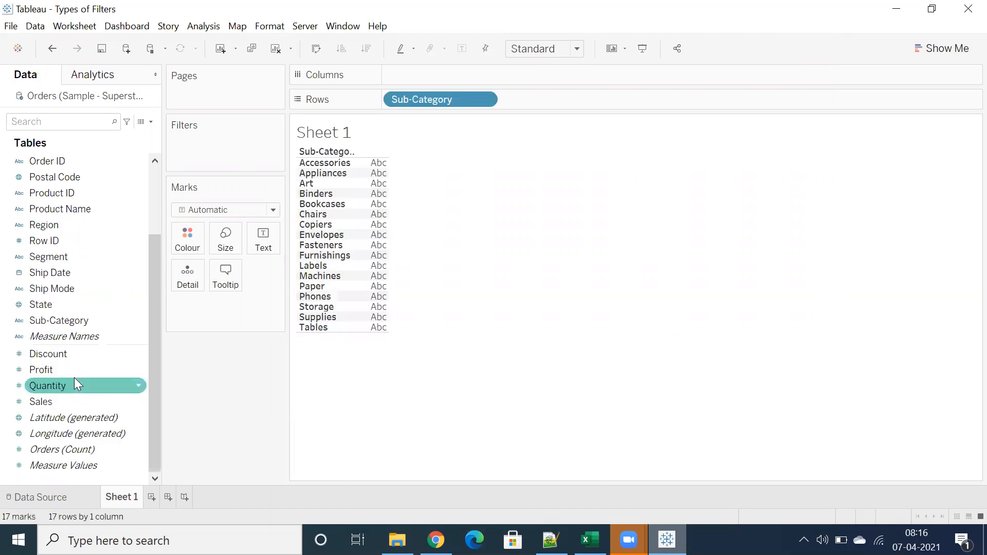
{"action": "double_click", "coordinate": [63, 401]}
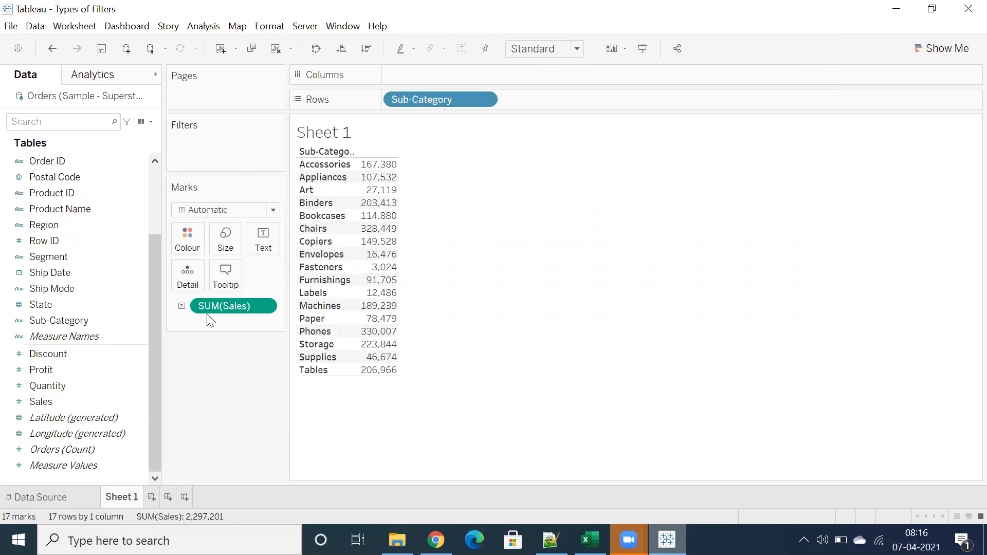
{"action": "right_click", "coordinate": [344, 133]}
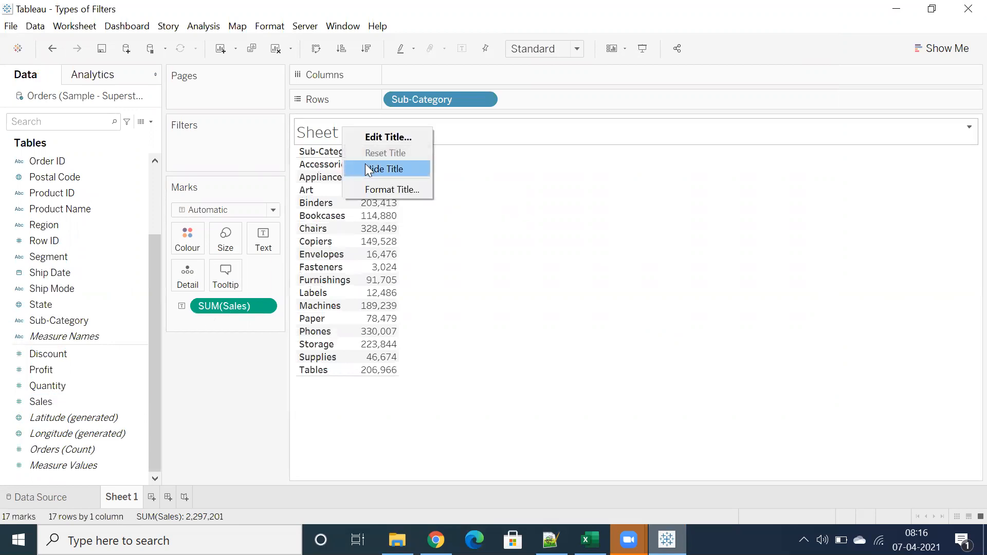
{"action": "left_click", "coordinate": [366, 165]}
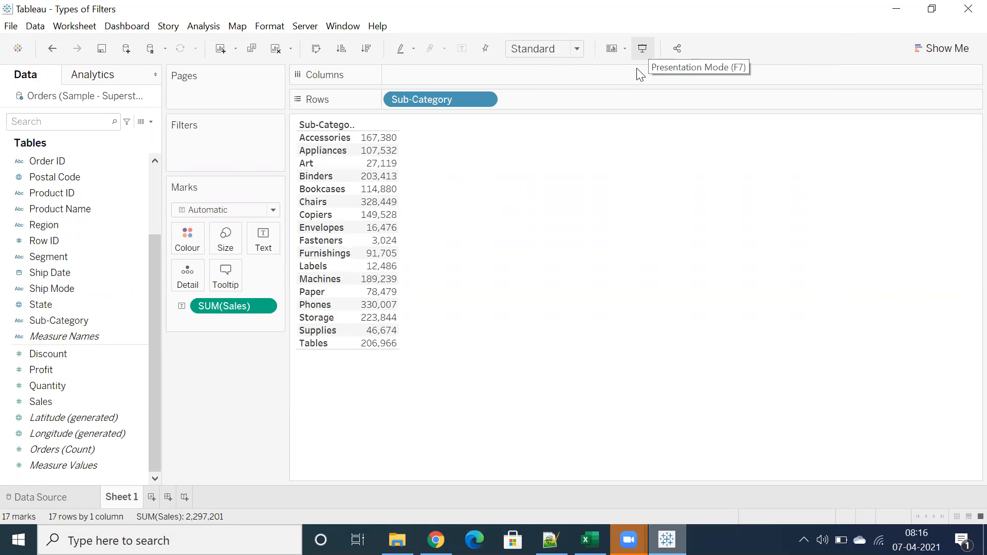
{"action": "left_click", "coordinate": [642, 49]}
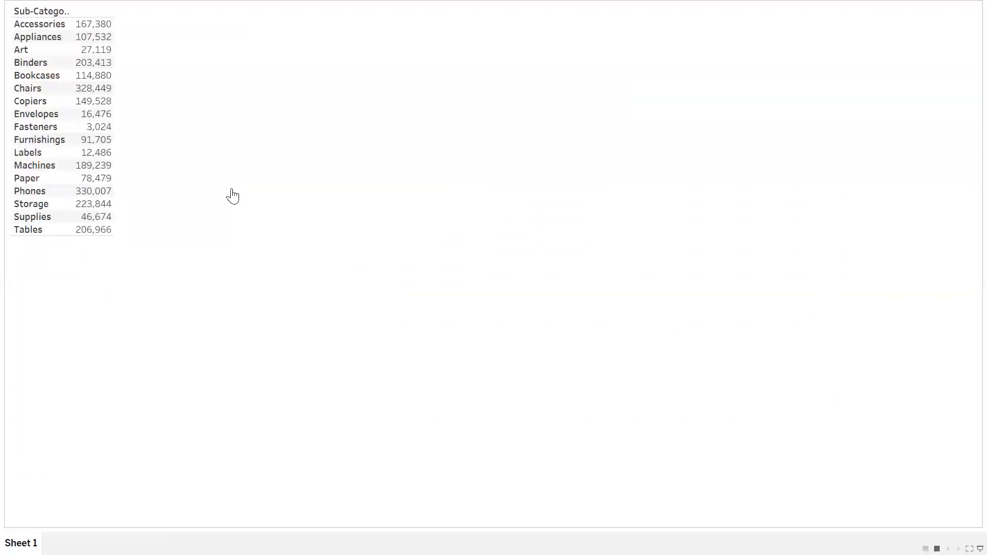
{"action": "key", "text": "Escape"}
Convert the table to a horizontal bar chart fitted to Entire View and preview it in presentation mode.
{"action": "left_click", "coordinate": [918, 57]}
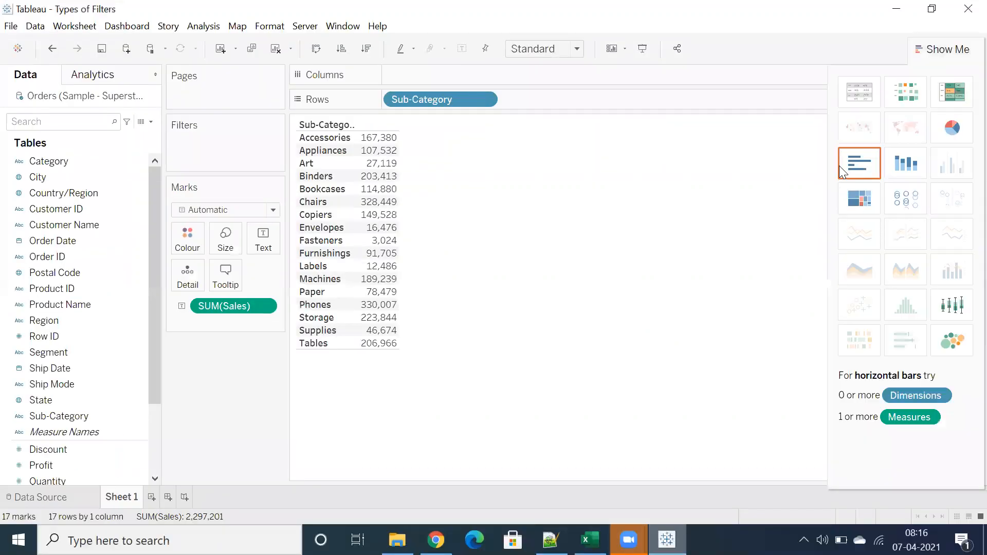
{"action": "left_click", "coordinate": [840, 165]}
{"action": "left_click", "coordinate": [554, 52]}
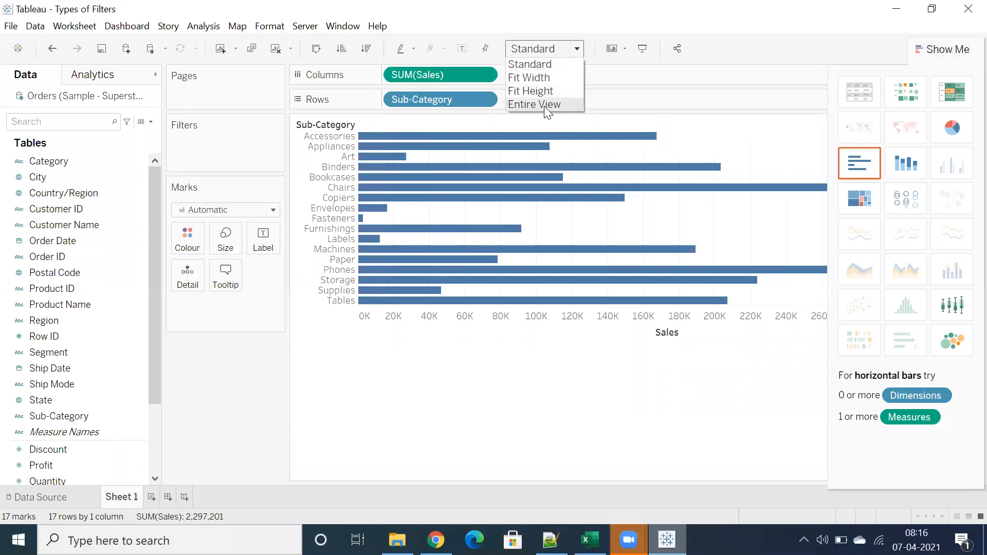
{"action": "left_click", "coordinate": [544, 104]}
{"action": "left_click", "coordinate": [643, 49]}
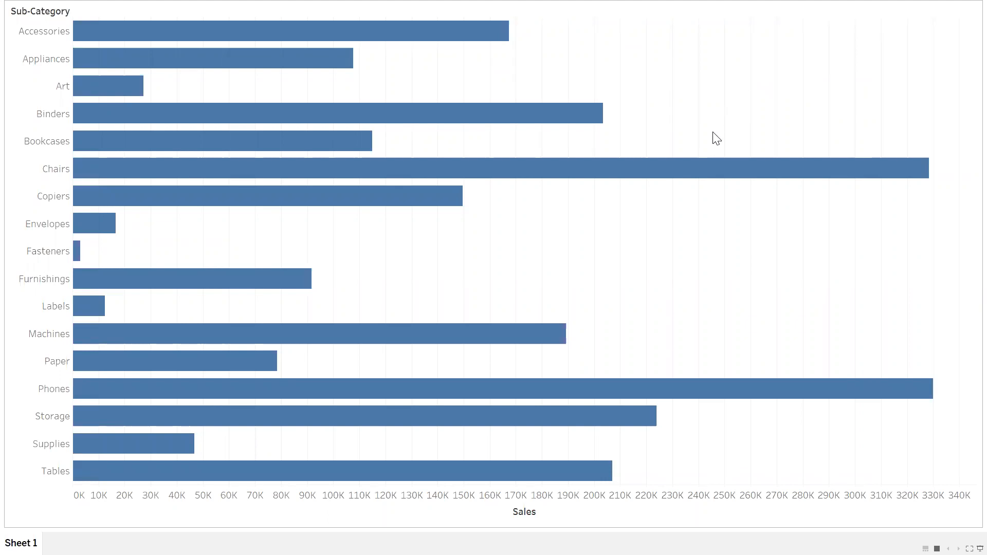
{"action": "key", "text": "Escape"}
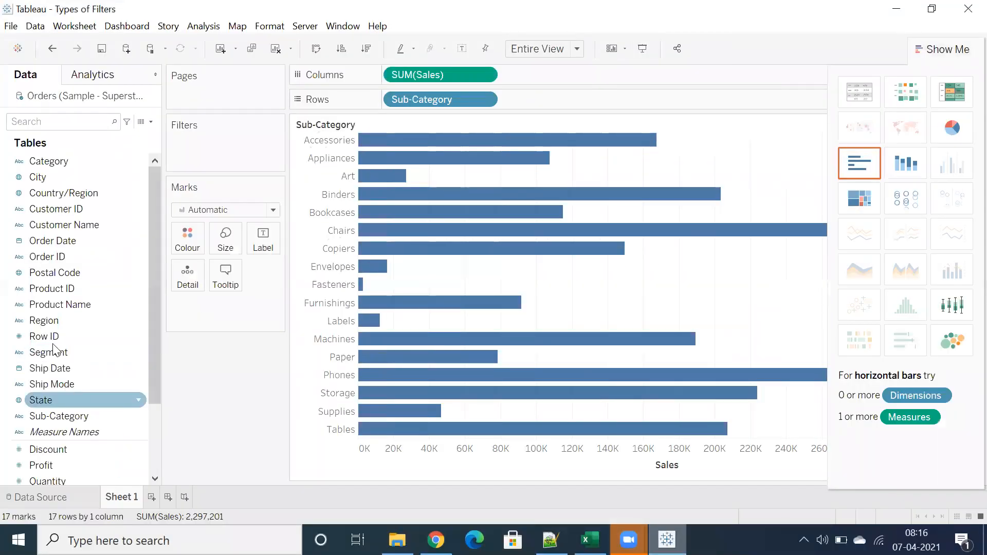
Replace Sub-Category with Customer Name on Rows and set the view's fit to Standard.
{"action": "left_click_drag", "start_coordinate": [101, 223], "coordinate": [428, 104]}
{"action": "left_click", "coordinate": [942, 49]}
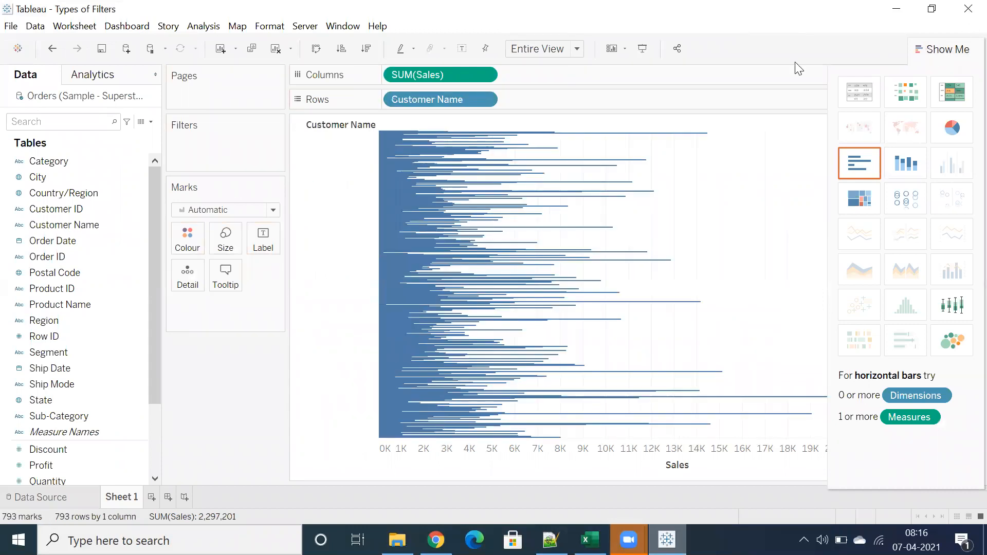
{"action": "left_click", "coordinate": [539, 55]}
{"action": "key", "text": "Escape"}
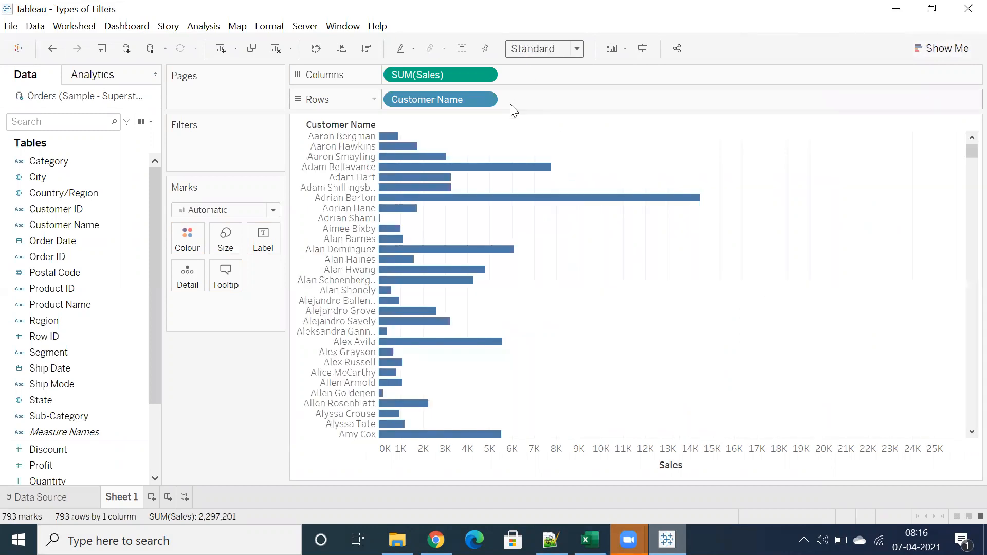
Sort the customer bars in descending order of Sales and review the chart in presentation mode.
{"action": "left_click", "coordinate": [362, 52]}
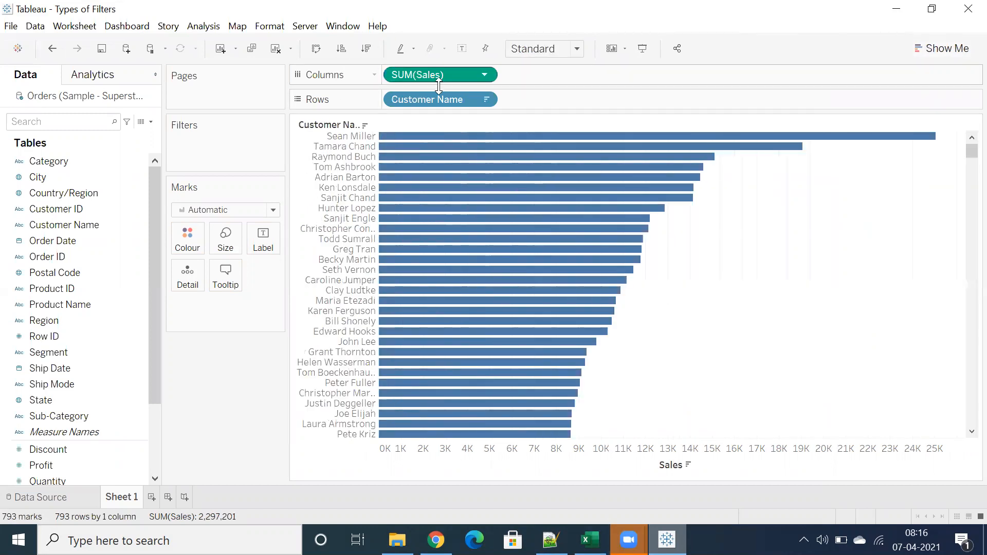
{"action": "left_click", "coordinate": [643, 48]}
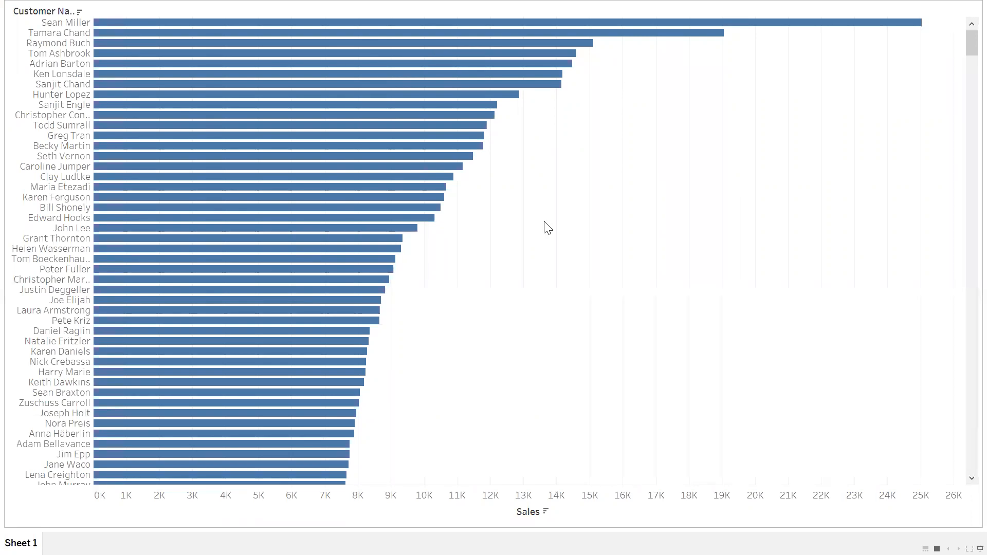
{"action": "key", "text": "Escape"}
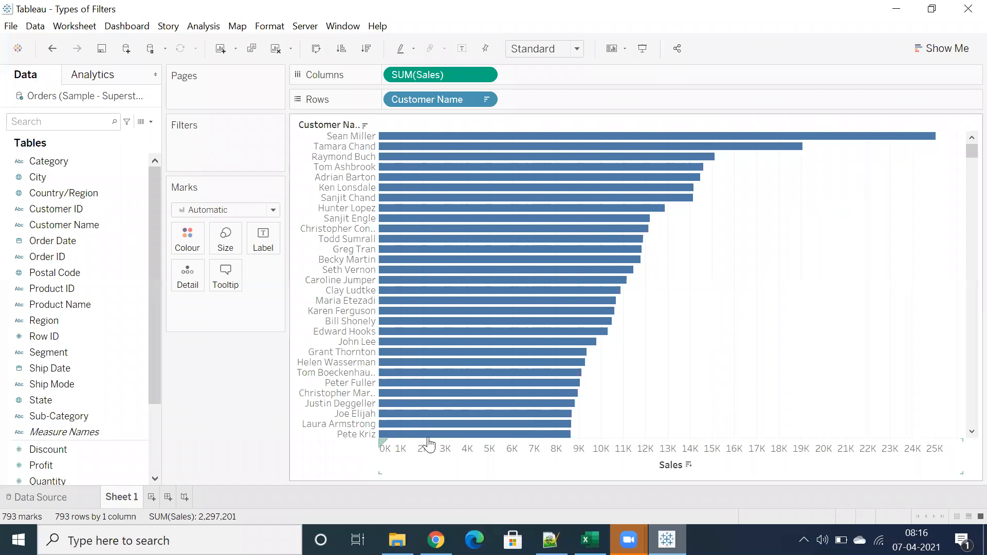
{"action": "left_click_drag", "start_coordinate": [432, 438], "coordinate": [718, 157]}
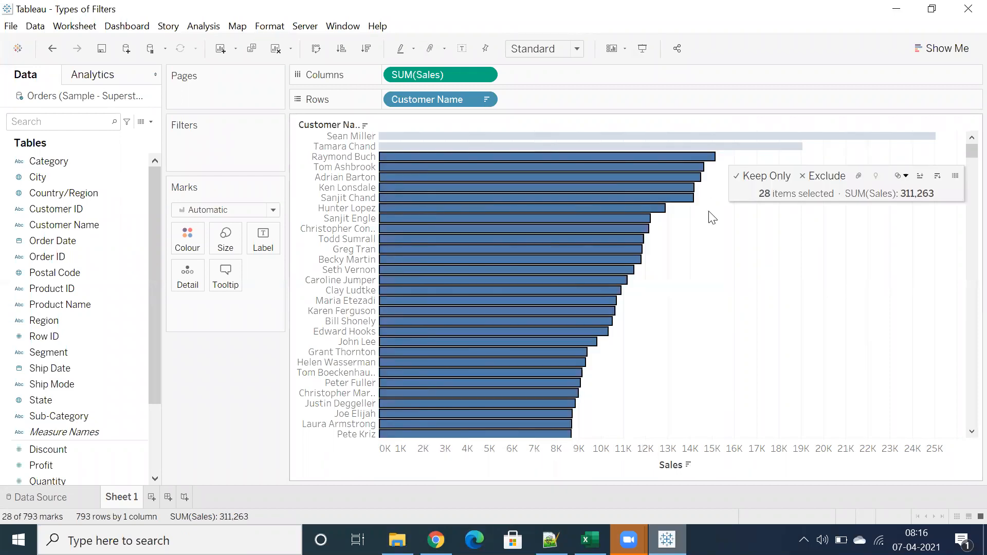
{"action": "left_click", "coordinate": [708, 242]}
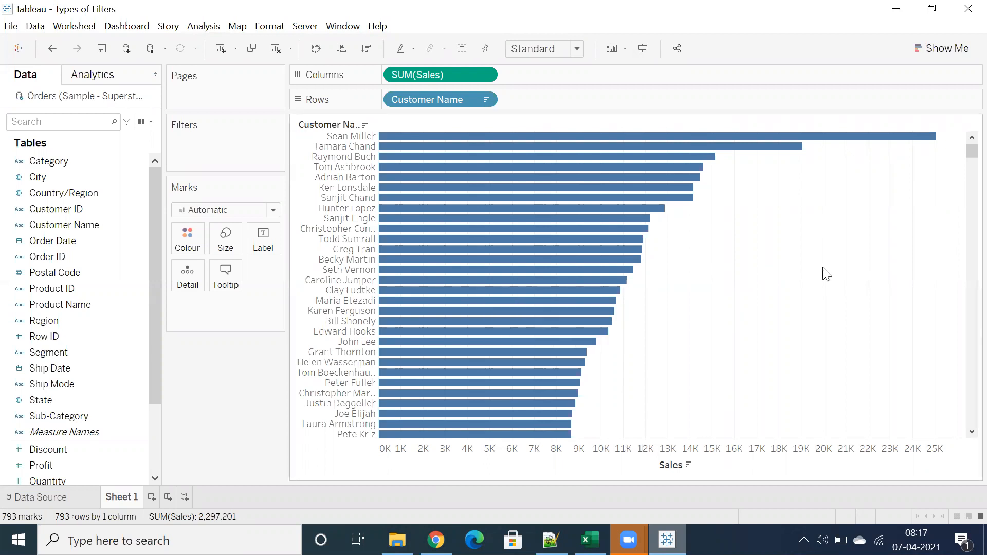
Show a filter for the Region field beside the chart.
{"action": "right_click", "coordinate": [53, 319]}
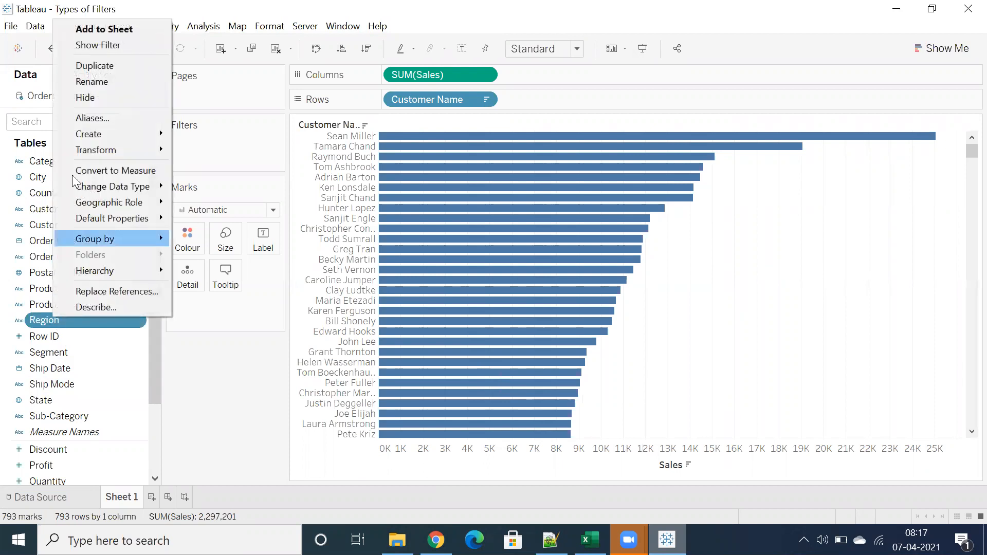
{"action": "left_click", "coordinate": [101, 46]}
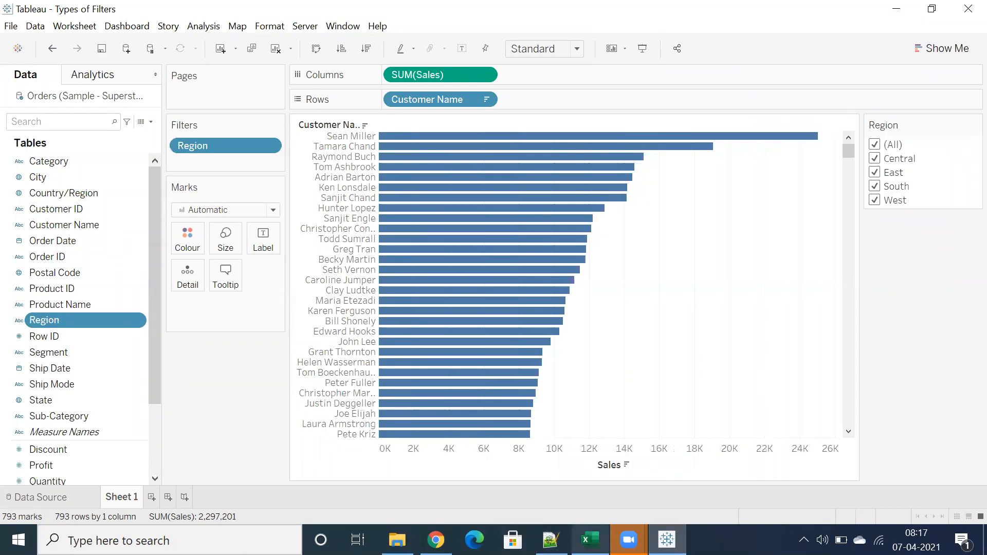
Switch to the Excel notes and enter "Quick is used for user interactivity (Show Filter is called as Quick Filter)" in cell C9.
{"action": "left_click", "coordinate": [589, 540]}
{"action": "left_click", "coordinate": [203, 299]}
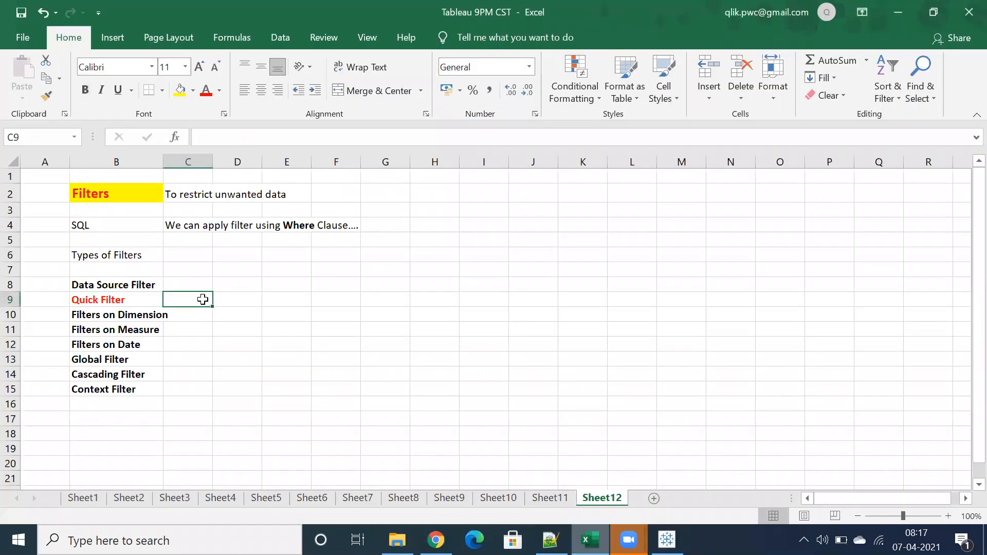
{"action": "type", "text": "Quick"}
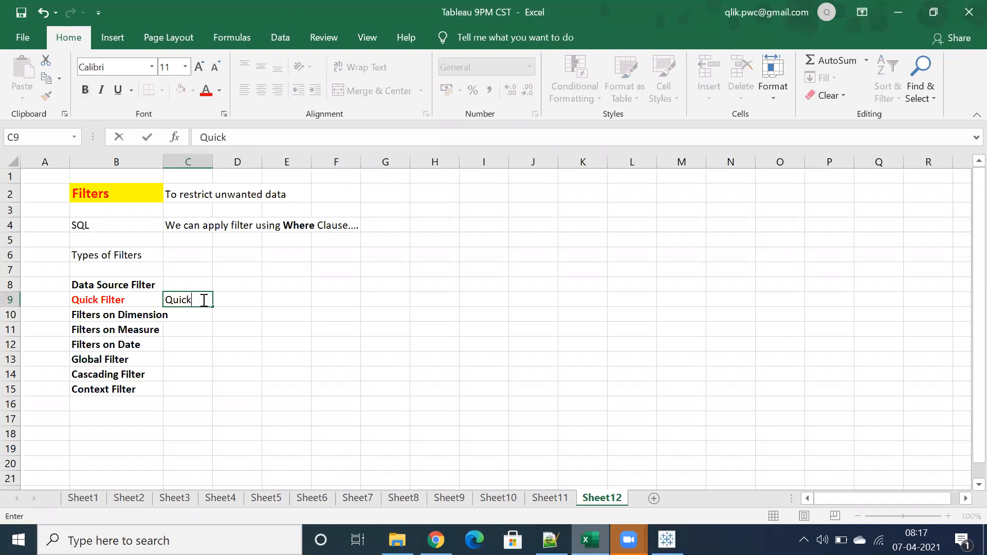
{"action": "type", "text": " is used "}
{"action": "type", "text": "for "}
{"action": "type", "text": "user in"}
{"action": "type", "text": "ca"}
{"action": "key", "text": "BackSpace"}
{"action": "key", "text": "BackSpace"}
{"action": "type", "text": "activity"}
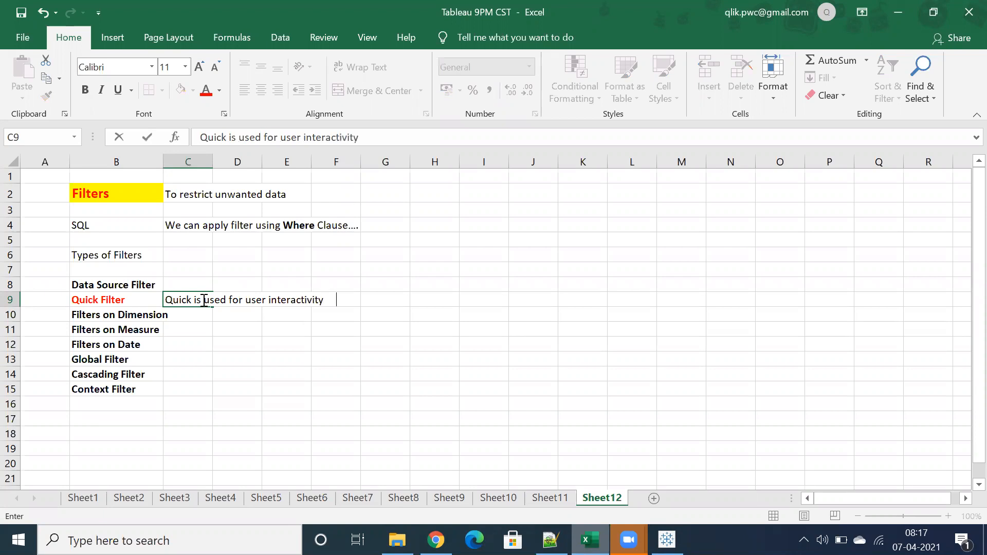
{"action": "type", "text": "     (Show Filter is ca"}
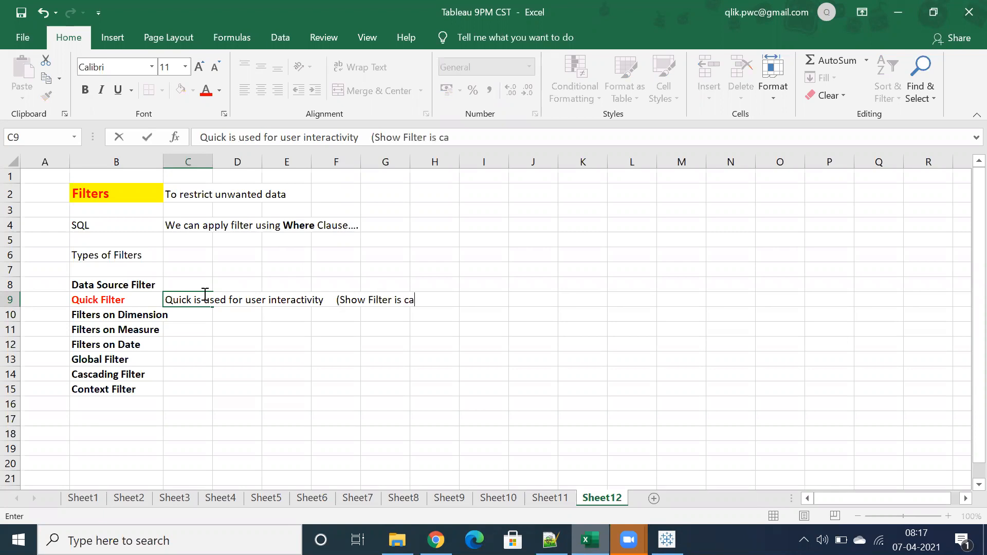
{"action": "type", "text": "lled as Quick Filter"}
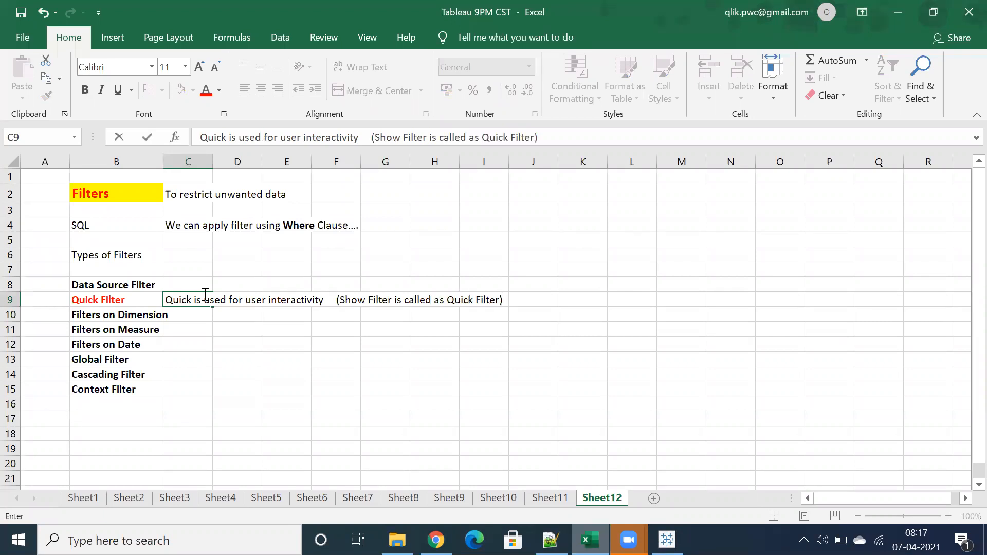
{"action": "key", "text": "ctrl+Return"}
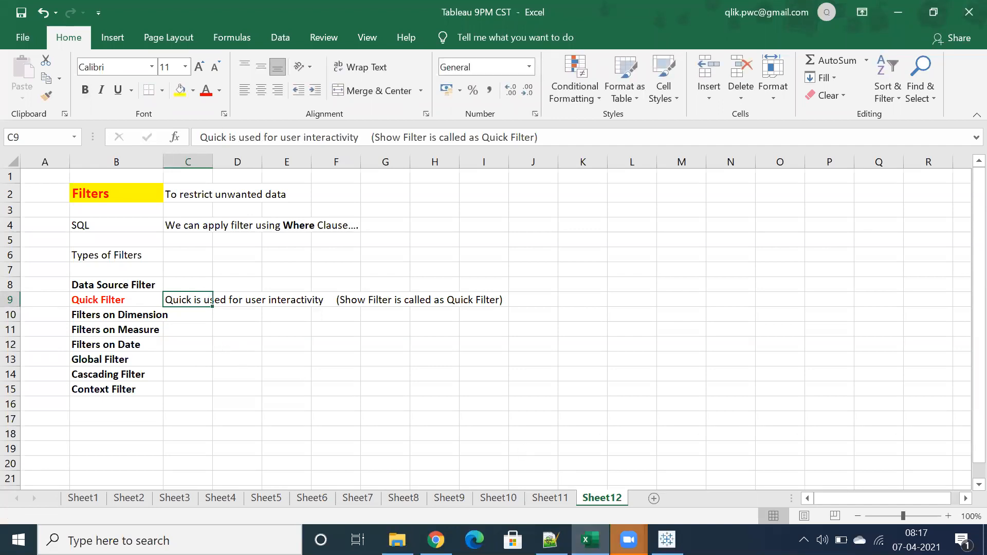
Return to Tableau and check the Show Filter option of the Region field.
{"action": "left_click", "coordinate": [667, 540]}
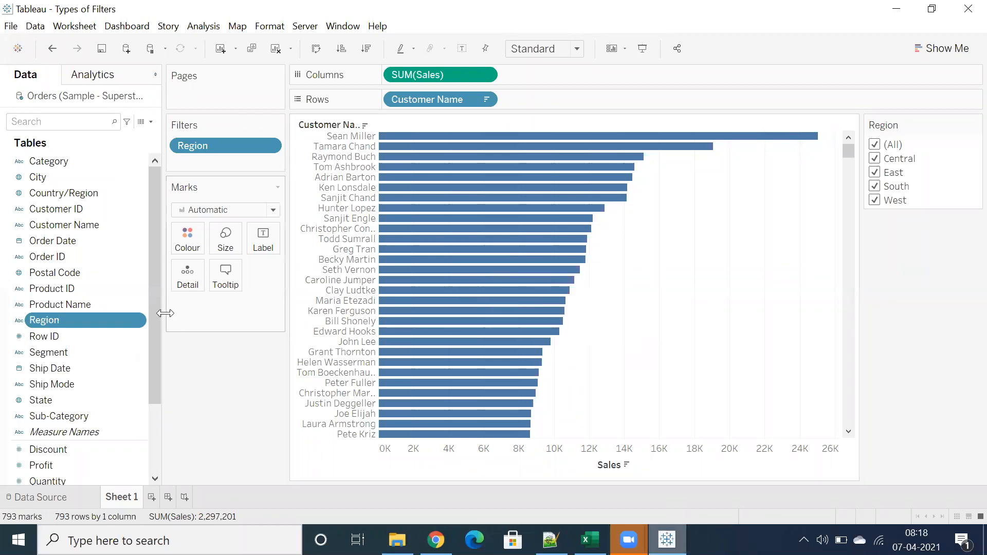
{"action": "left_click", "coordinate": [135, 321]}
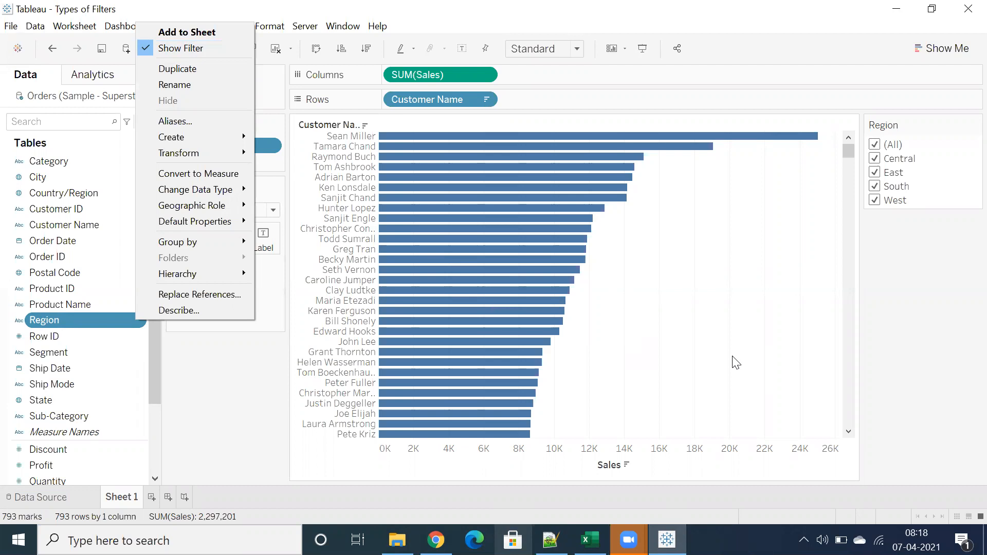
{"action": "left_click", "coordinate": [617, 311]}
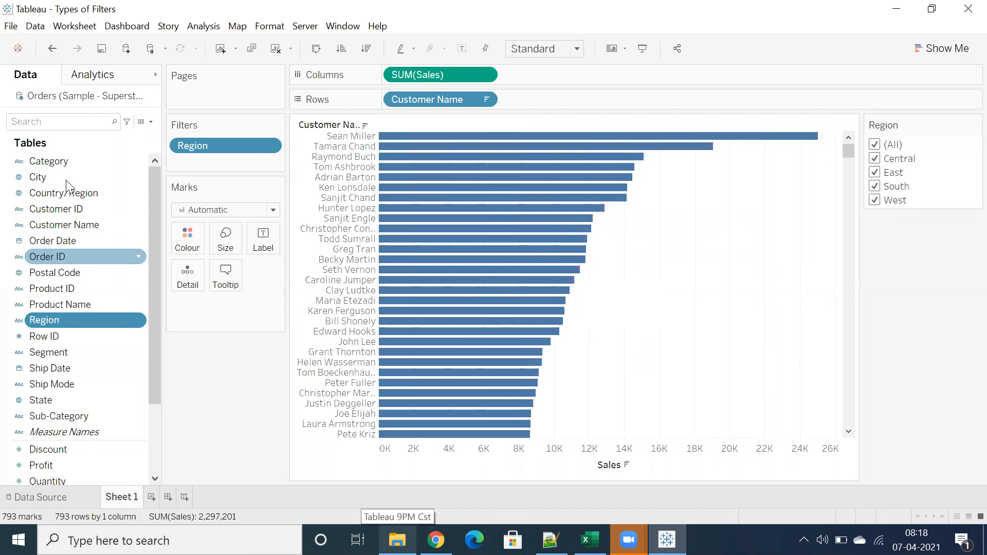
Show filters for Category and the year of Order Date, and display the chart in presentation mode.
{"action": "left_click", "coordinate": [60, 163]}
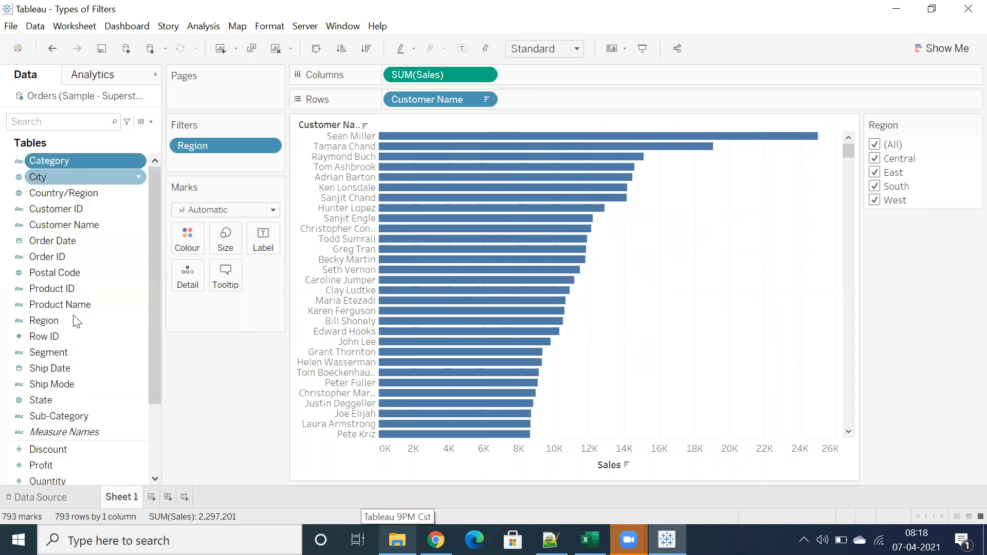
{"action": "scroll", "coordinate": [71, 410], "scroll_direction": "down", "scroll_amount": 1}
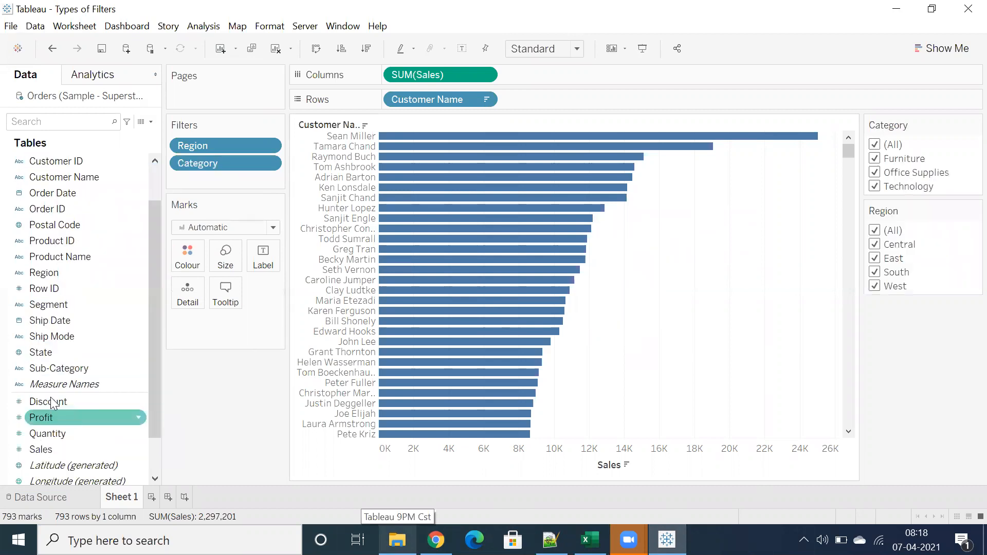
{"action": "right_click", "coordinate": [59, 192]}
{"action": "left_click", "coordinate": [78, 217]}
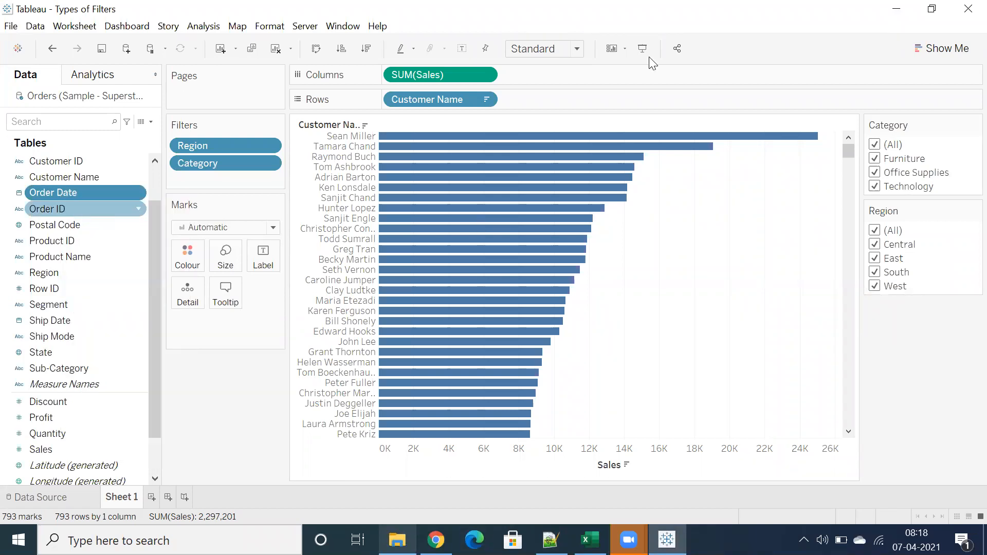
{"action": "key", "text": "F7"}
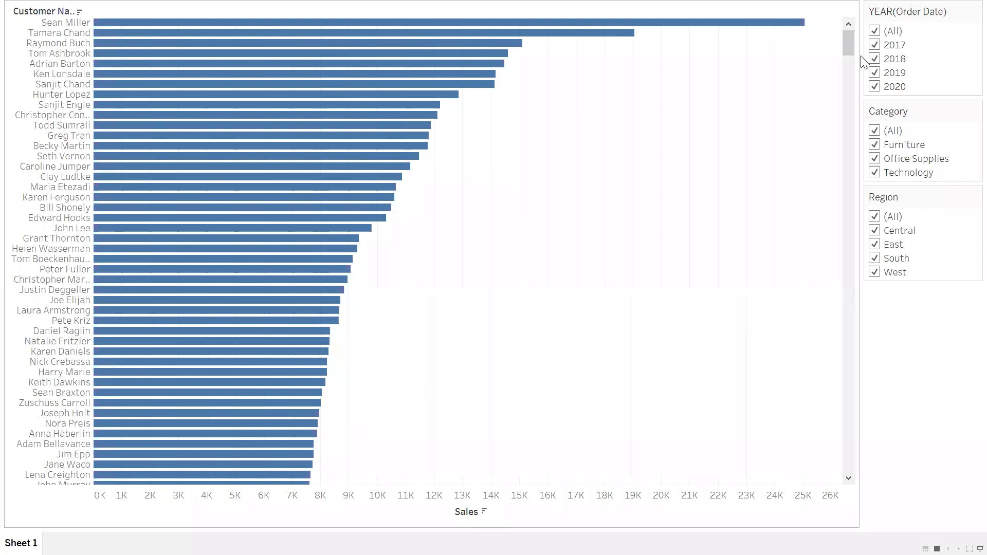
Filter the chart to the Furniture category, the year 2020 and the Central region.
{"action": "left_click", "coordinate": [877, 131]}
{"action": "left_click", "coordinate": [875, 145]}
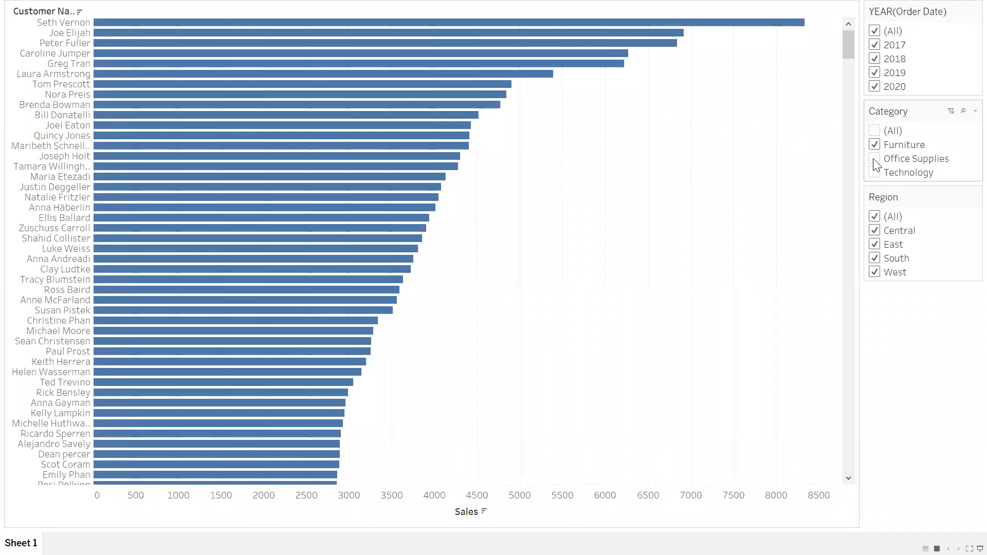
{"action": "left_click", "coordinate": [874, 32]}
{"action": "left_click", "coordinate": [875, 86]}
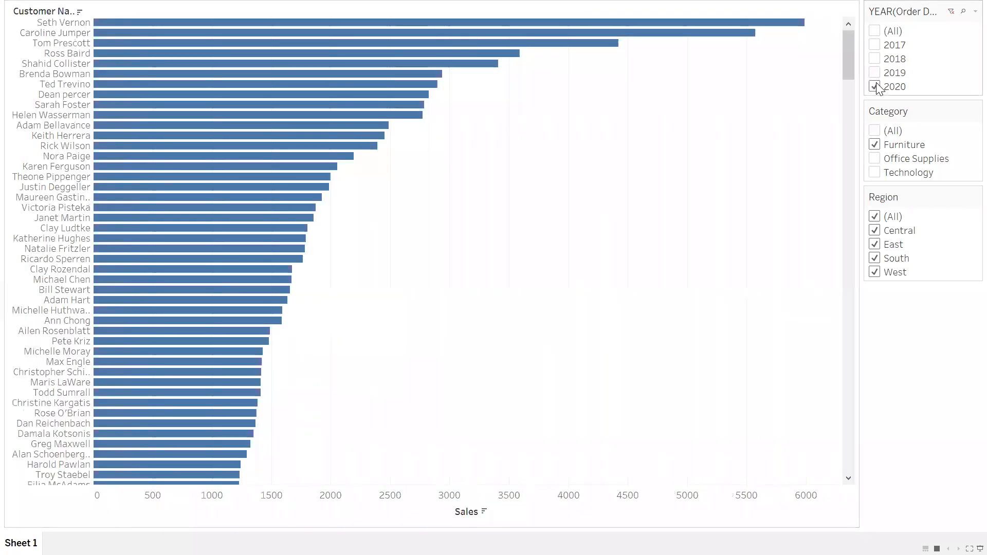
{"action": "left_click", "coordinate": [874, 217]}
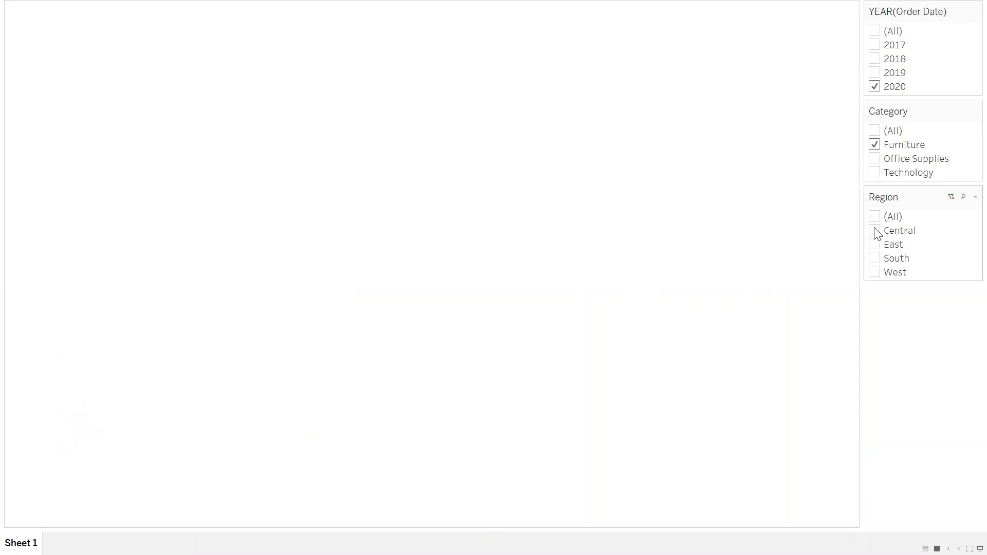
{"action": "left_click", "coordinate": [875, 231]}
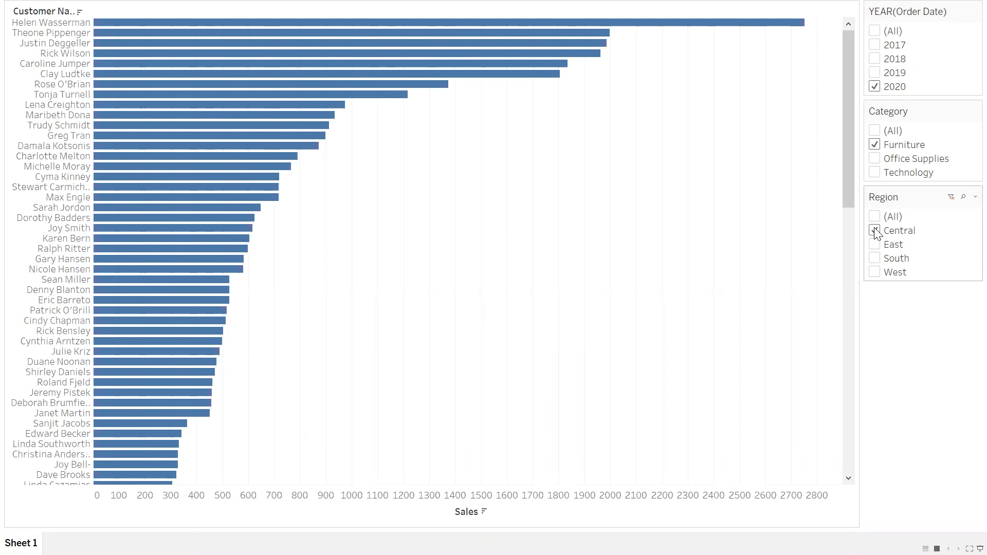
Reset the Region, Category and Order Date year filters to all values and leave presentation mode.
{"action": "left_click", "coordinate": [875, 216]}
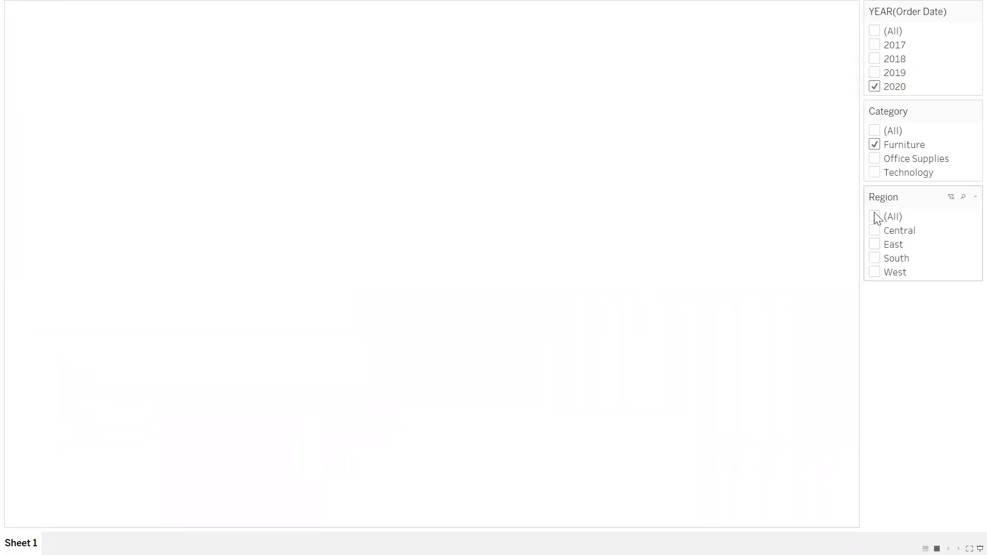
{"action": "left_click", "coordinate": [875, 132]}
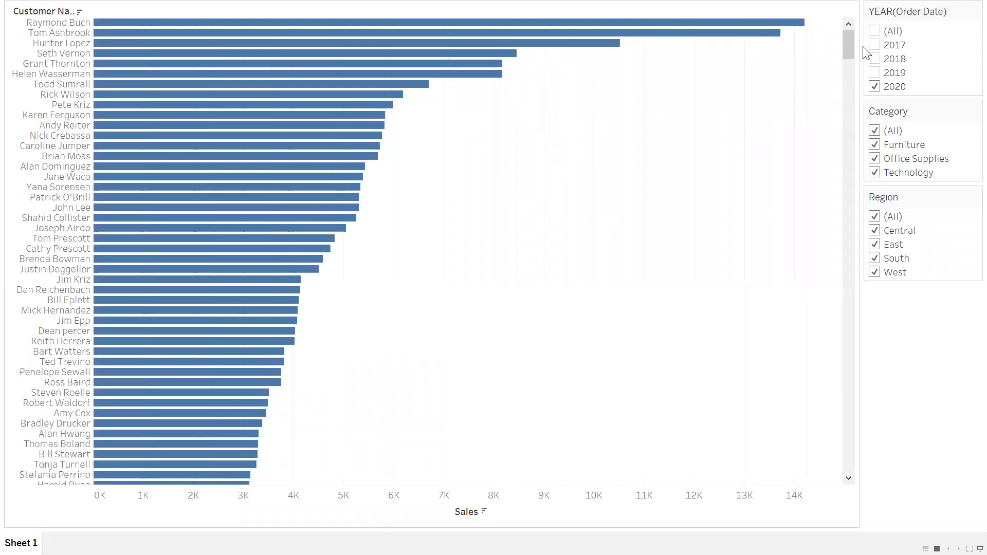
{"action": "left_click", "coordinate": [875, 32]}
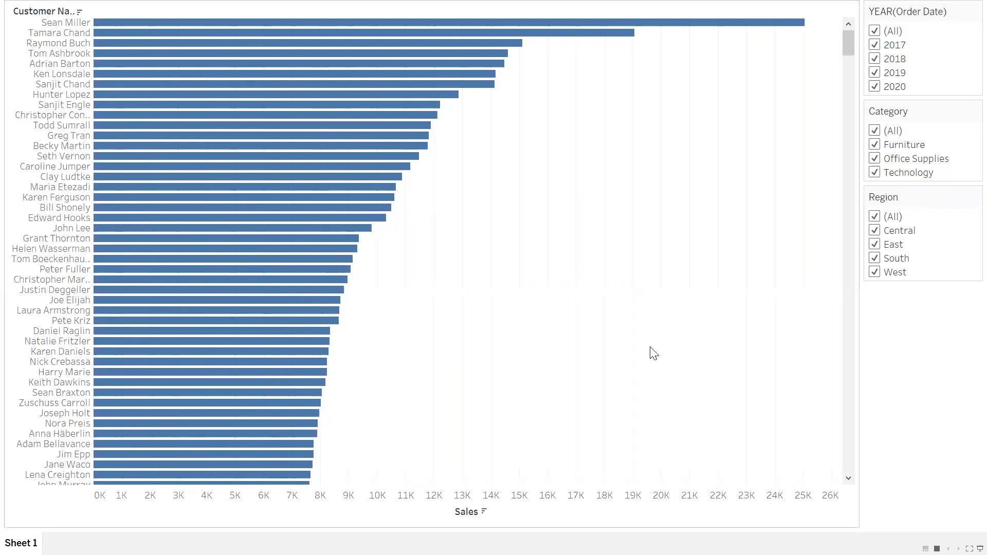
{"action": "key", "text": "Escape"}
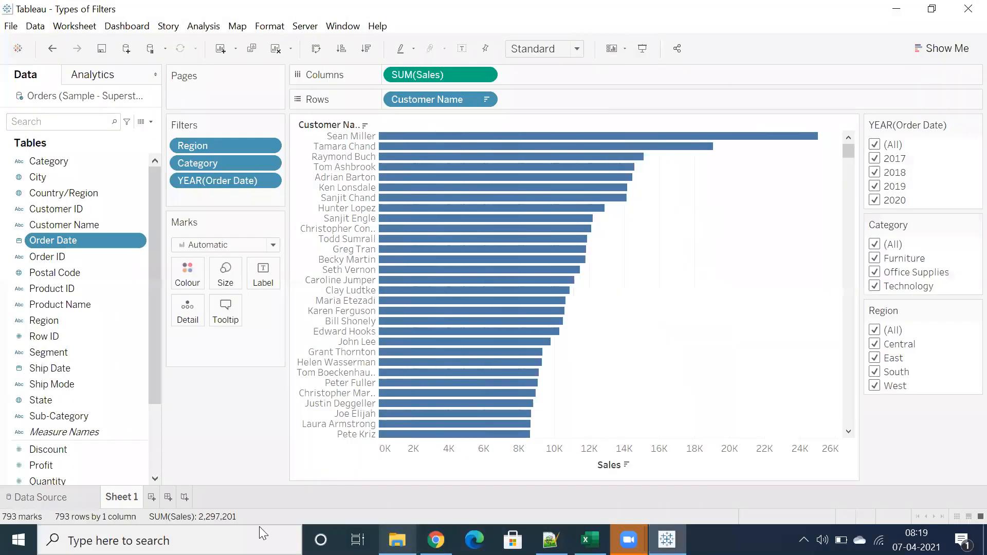
Hide the filter cards for the Order Date year, Category and Region.
{"action": "left_click", "coordinate": [975, 125]}
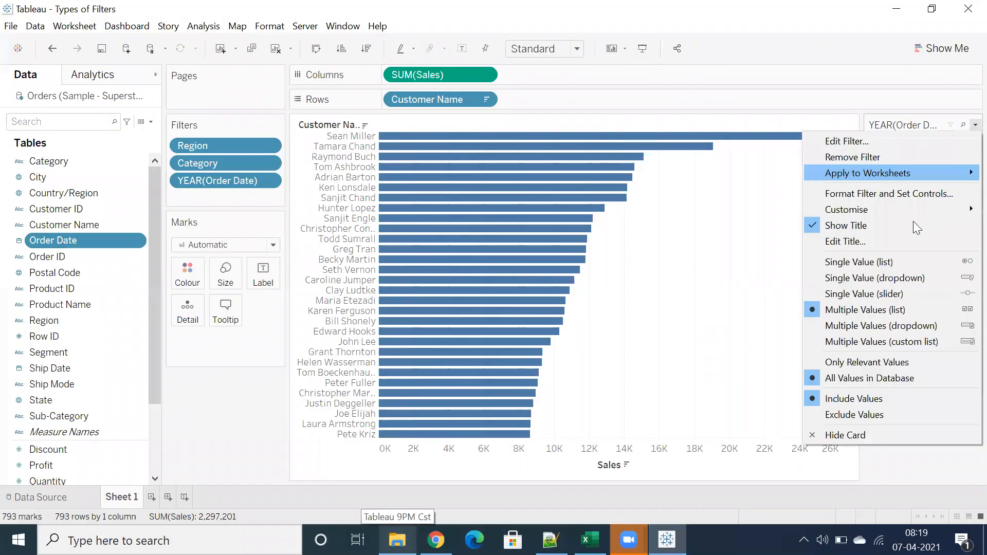
{"action": "left_click", "coordinate": [839, 435]}
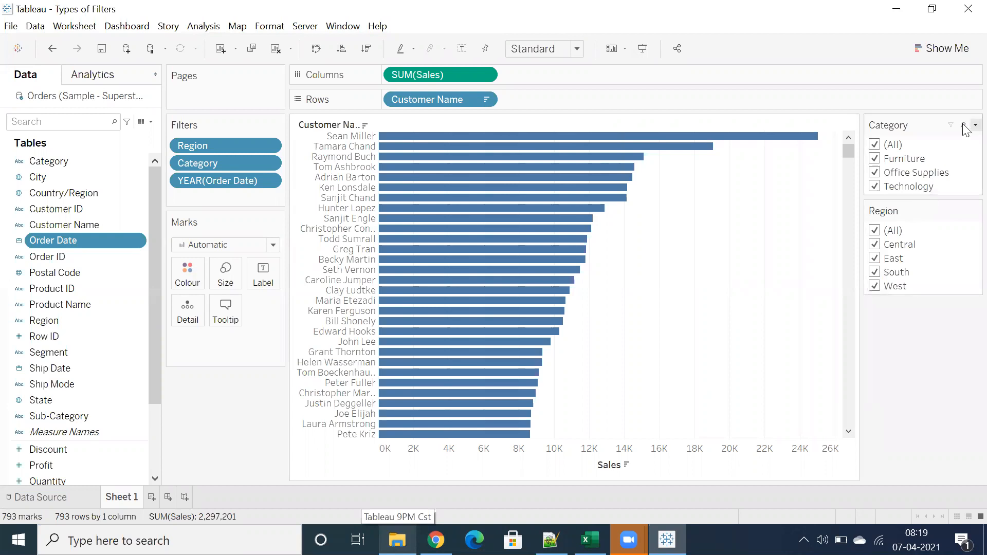
{"action": "left_click", "coordinate": [975, 125]}
{"action": "left_click", "coordinate": [887, 450]}
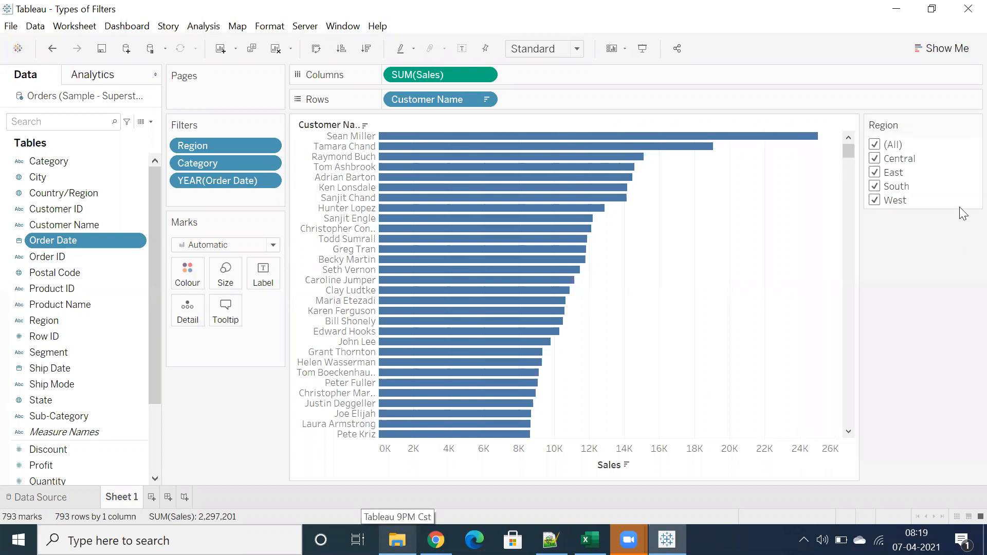
{"action": "left_click", "coordinate": [974, 125]}
{"action": "left_click", "coordinate": [857, 451]}
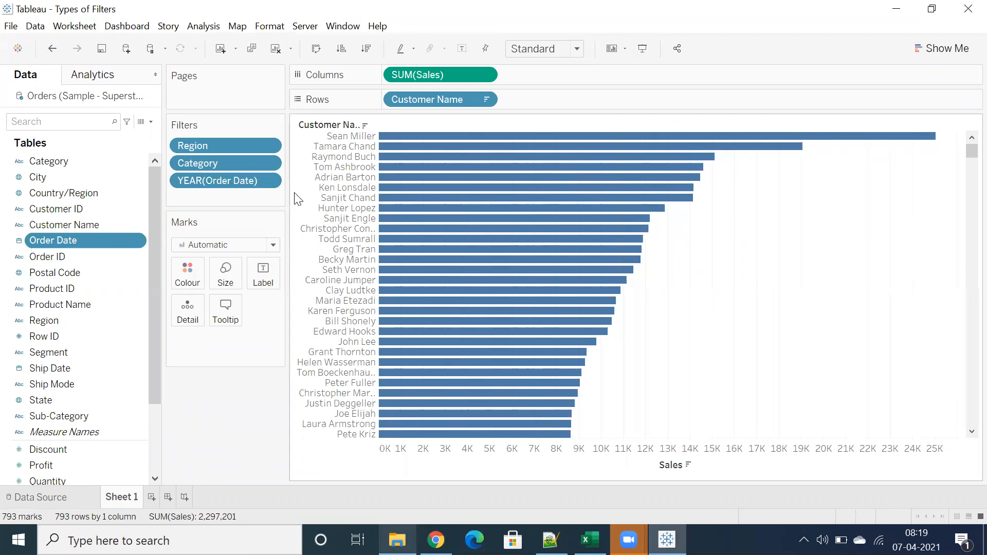
Show the filters for Region, Category and the year of Order Date beside the chart again.
{"action": "left_click", "coordinate": [268, 147]}
{"action": "left_click", "coordinate": [261, 161]}
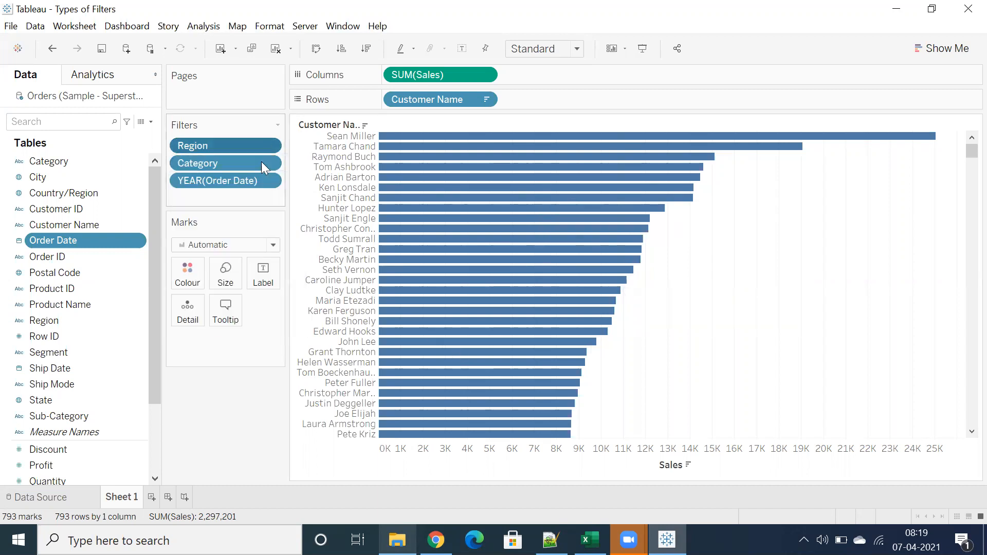
{"action": "left_click", "coordinate": [270, 162]}
{"action": "left_click", "coordinate": [225, 198]}
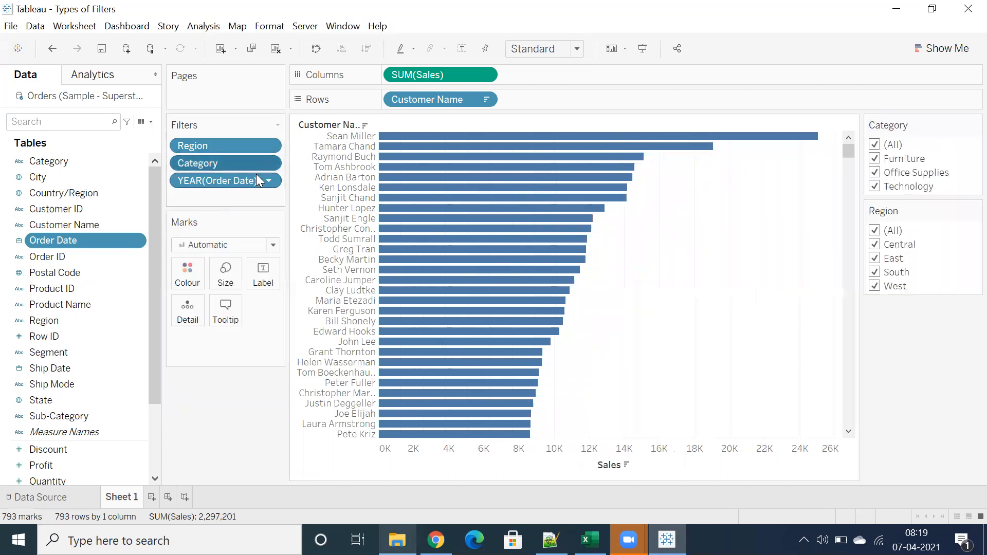
{"action": "left_click", "coordinate": [268, 181]}
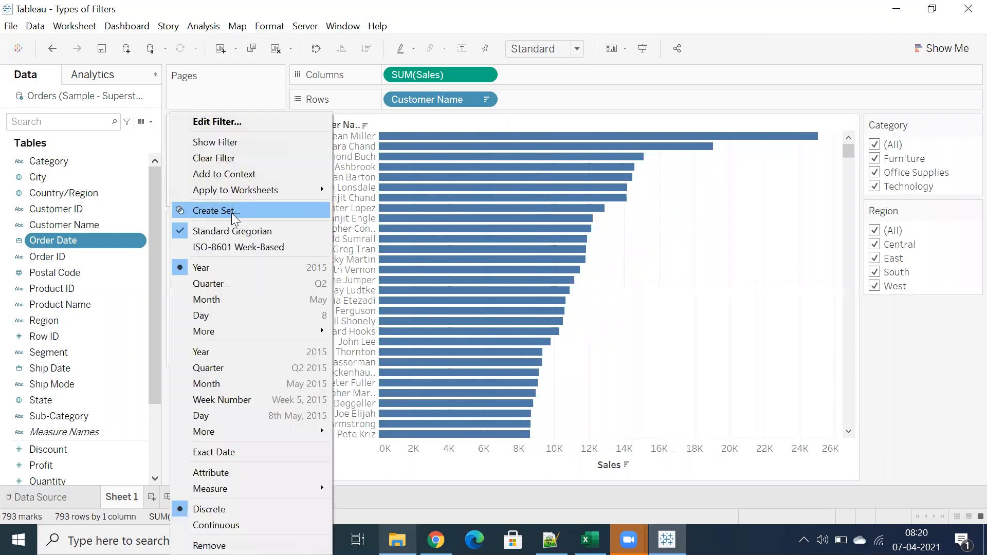
{"action": "left_click", "coordinate": [232, 148]}
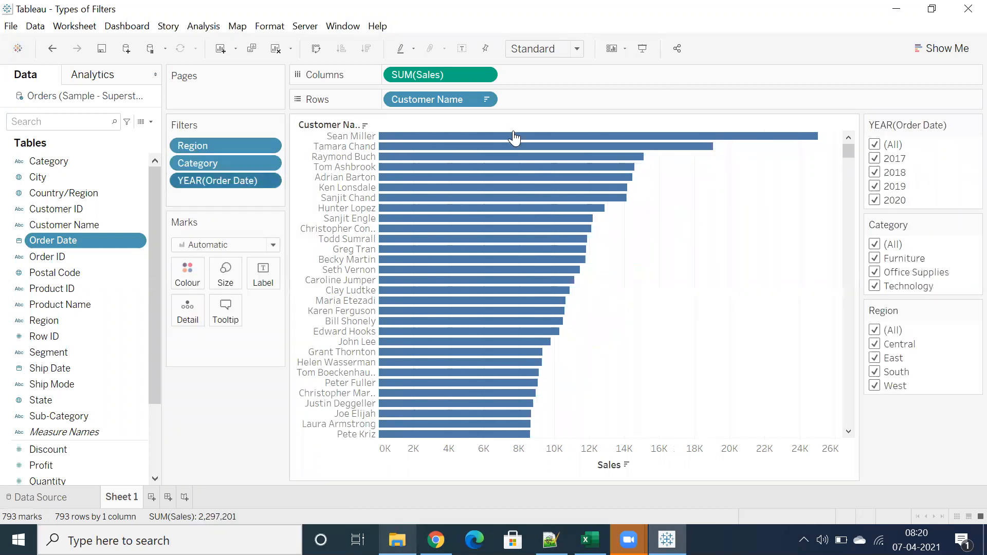
Show a filter for Customer Name and place its card in a separate column between the chart and the other filters.
{"action": "left_click", "coordinate": [485, 101]}
{"action": "left_click", "coordinate": [457, 138]}
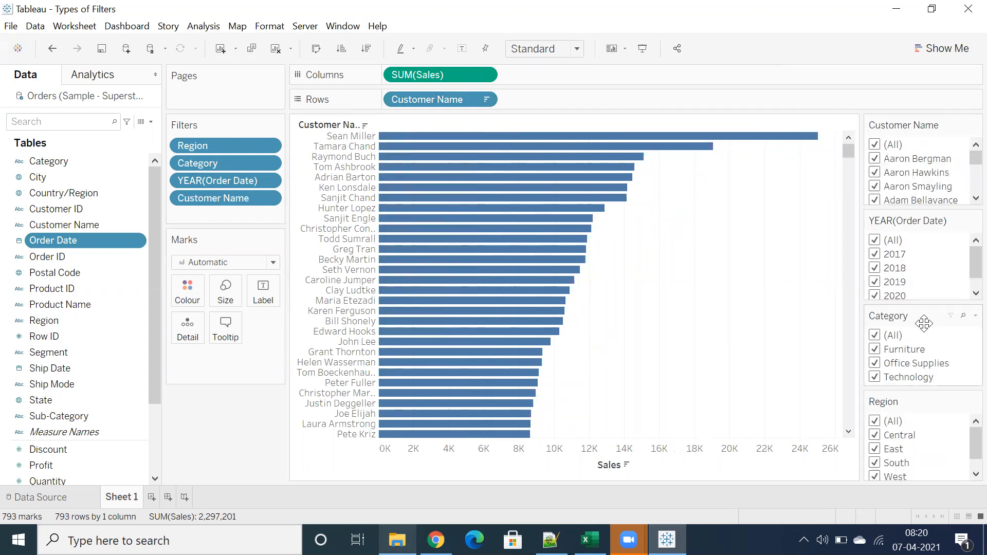
{"action": "left_click_drag", "start_coordinate": [886, 121], "coordinate": [847, 135]}
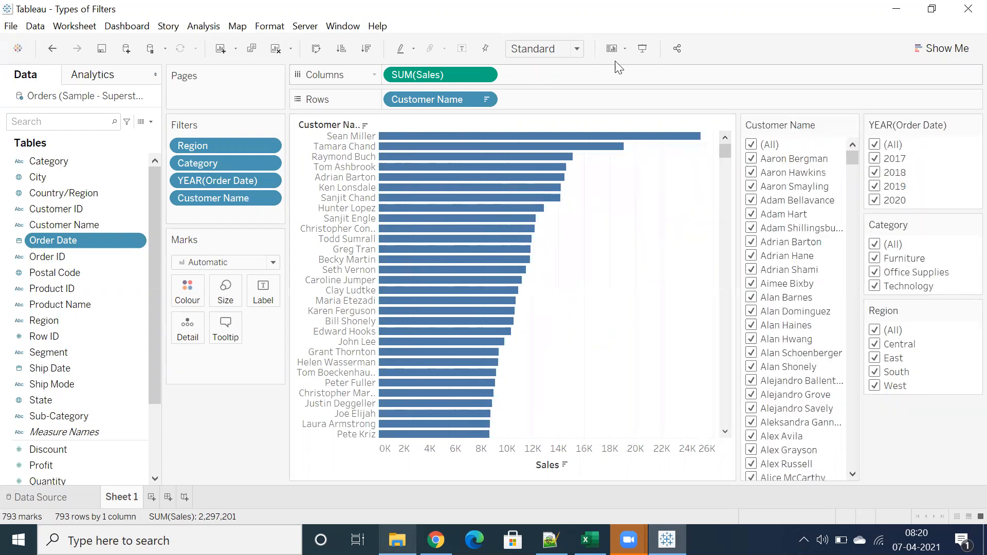
In presentation mode, exclude the first seven customers with the Customer Name filter, and restore all customers before leaving that mode.
{"action": "left_click", "coordinate": [640, 49]}
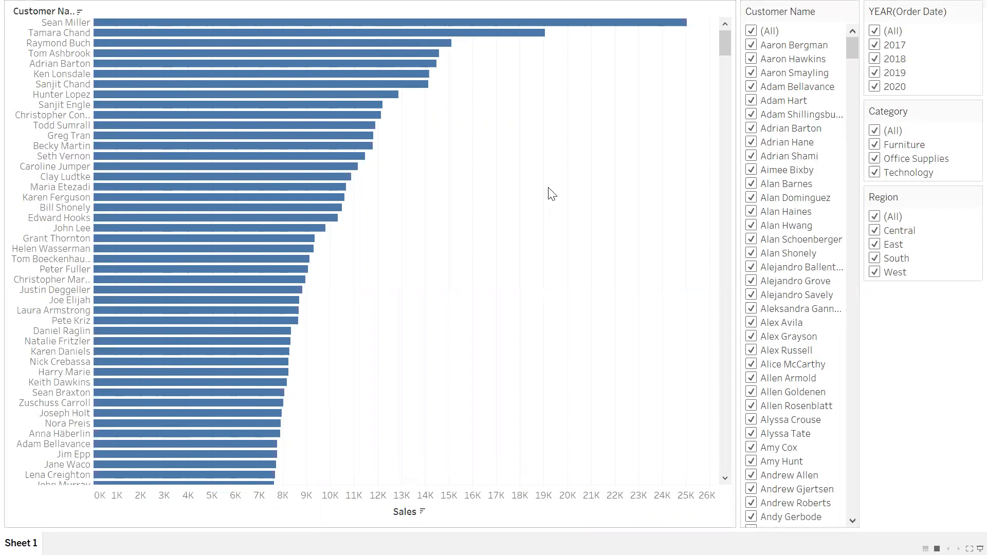
{"action": "left_click", "coordinate": [751, 45]}
{"action": "left_click", "coordinate": [751, 59]}
{"action": "left_click", "coordinate": [751, 73]}
{"action": "left_click", "coordinate": [751, 87]}
{"action": "left_click", "coordinate": [751, 100]}
{"action": "left_click", "coordinate": [751, 114]}
{"action": "left_click", "coordinate": [751, 128]}
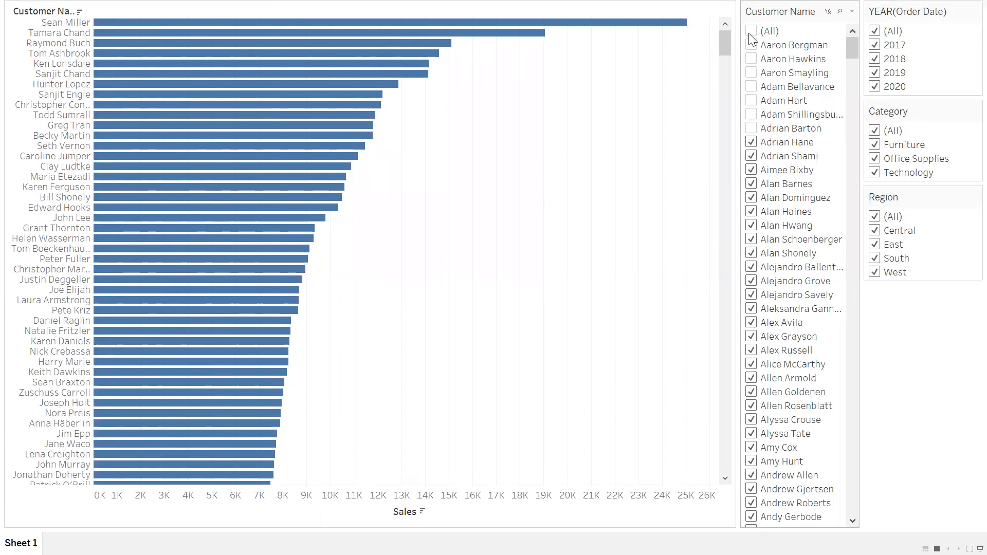
{"action": "left_click", "coordinate": [751, 34]}
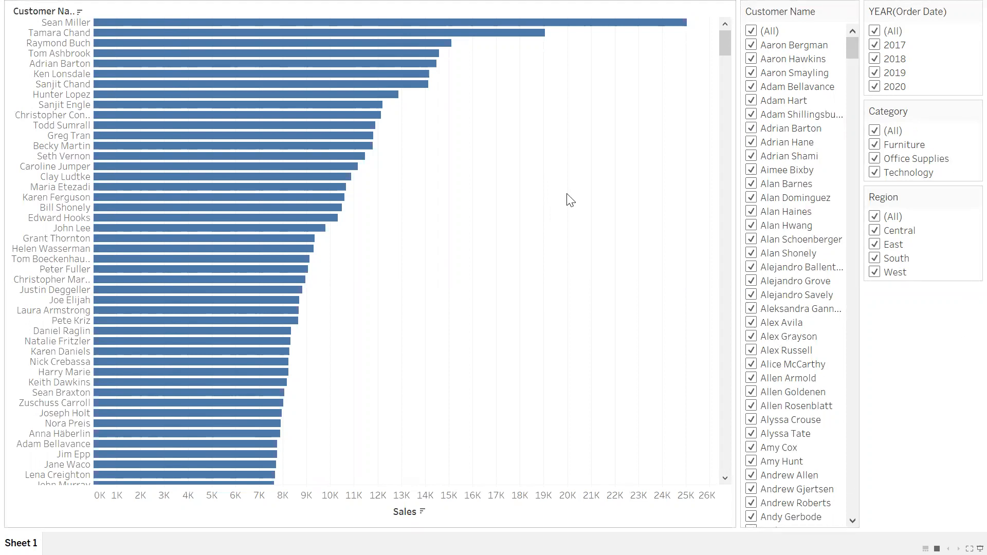
{"action": "key", "text": "Escape"}
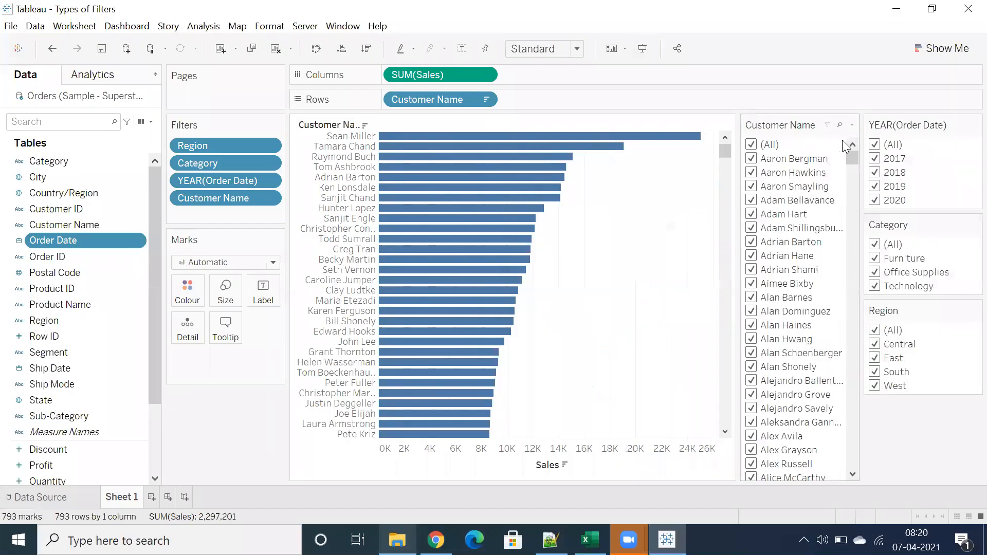
Change the Customer Name and Order Date year filters to the Single Value (list) style.
{"action": "left_click", "coordinate": [852, 126]}
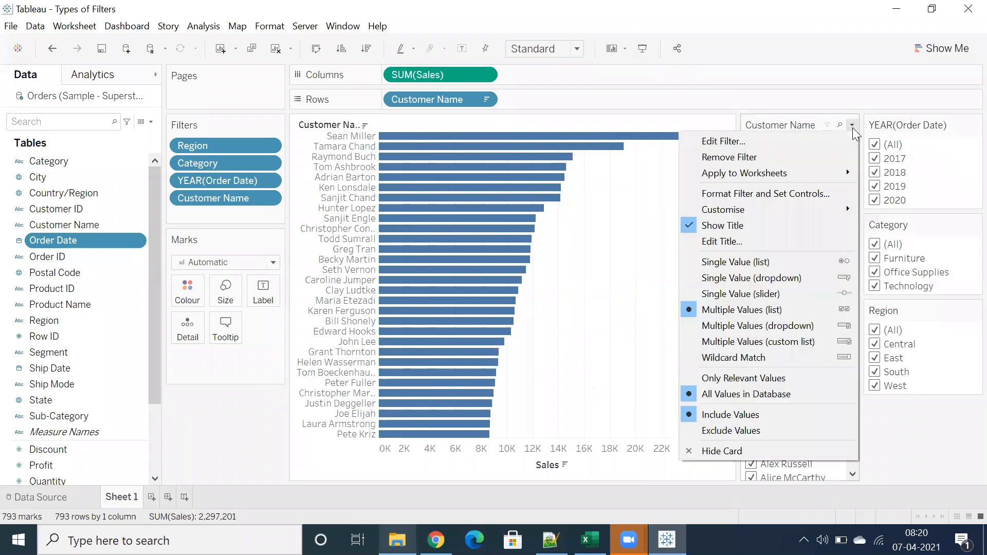
{"action": "left_click", "coordinate": [757, 262]}
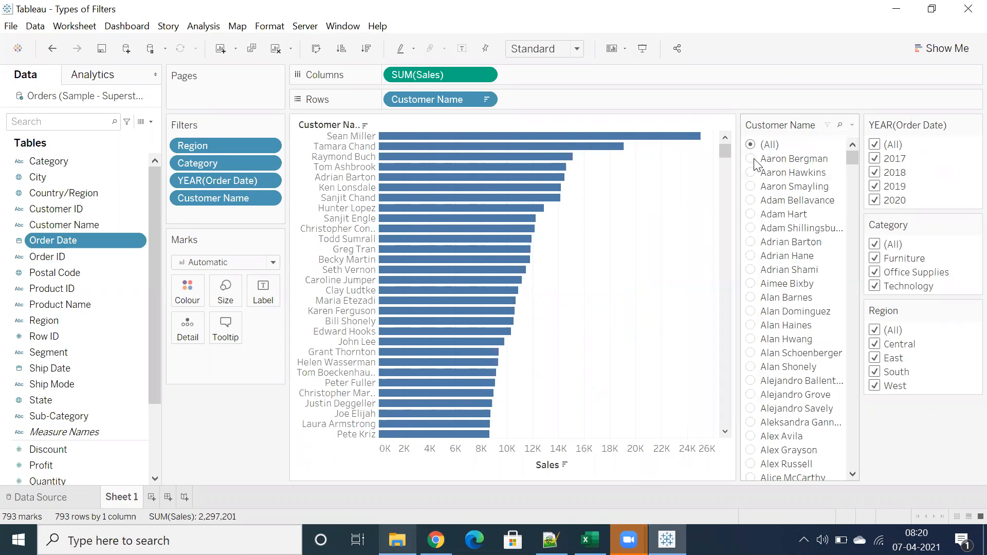
{"action": "left_click", "coordinate": [975, 125]}
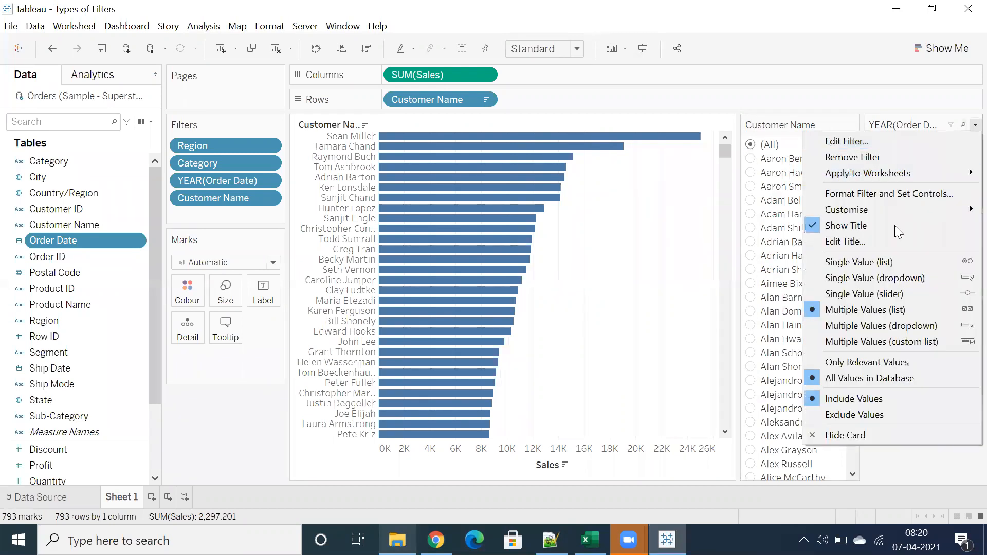
{"action": "left_click", "coordinate": [858, 262]}
Try the single-value year filter by switching the chart between 2017, 2018, 2019 and 2020.
{"action": "left_click", "coordinate": [875, 159]}
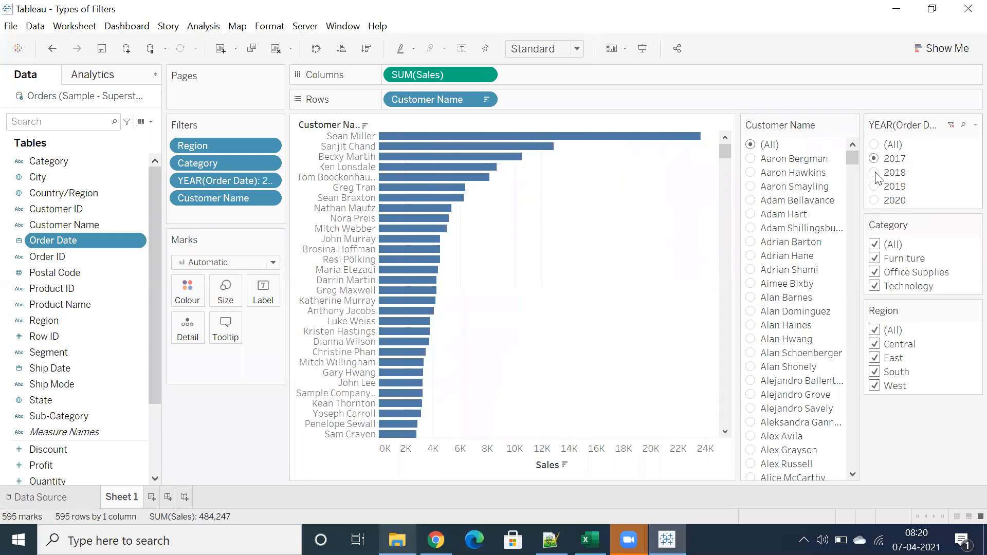
{"action": "left_click", "coordinate": [874, 173]}
{"action": "left_click", "coordinate": [875, 186]}
{"action": "left_click", "coordinate": [874, 201]}
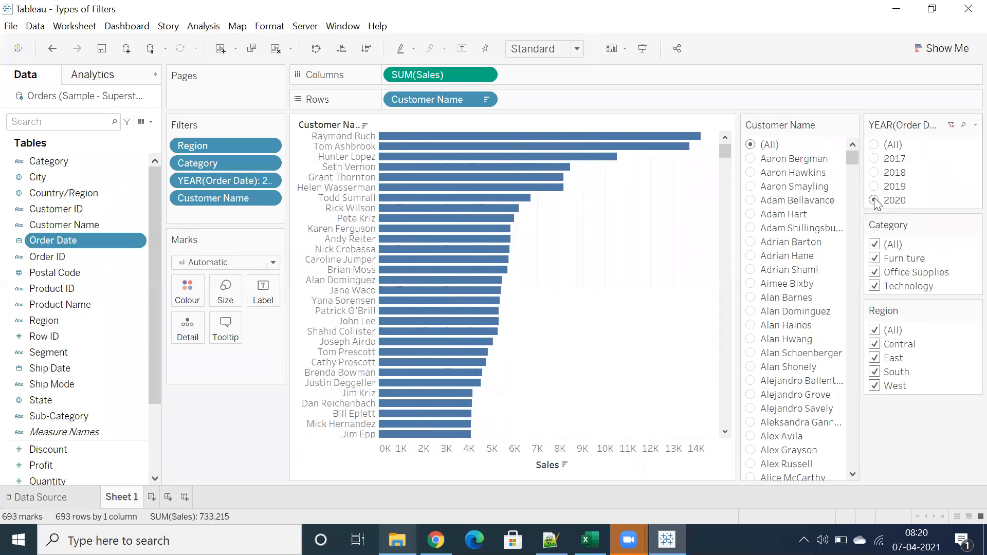
{"action": "left_click", "coordinate": [874, 159]}
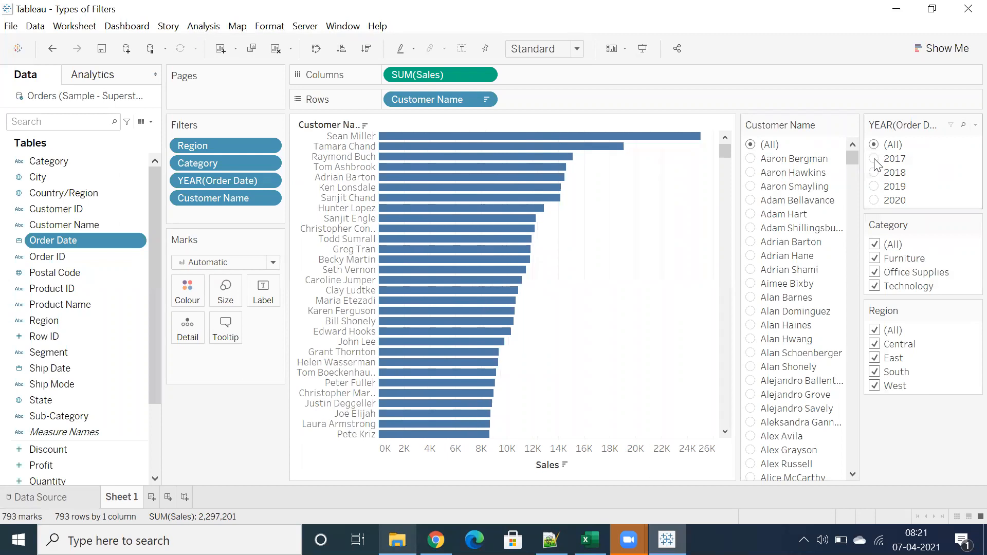
{"action": "left_click", "coordinate": [875, 174]}
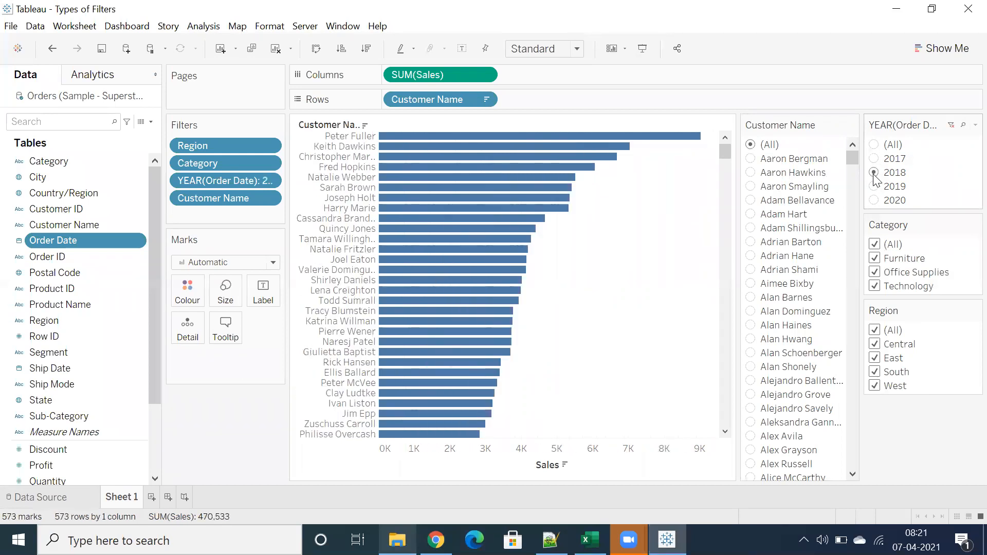
{"action": "left_click", "coordinate": [874, 186]}
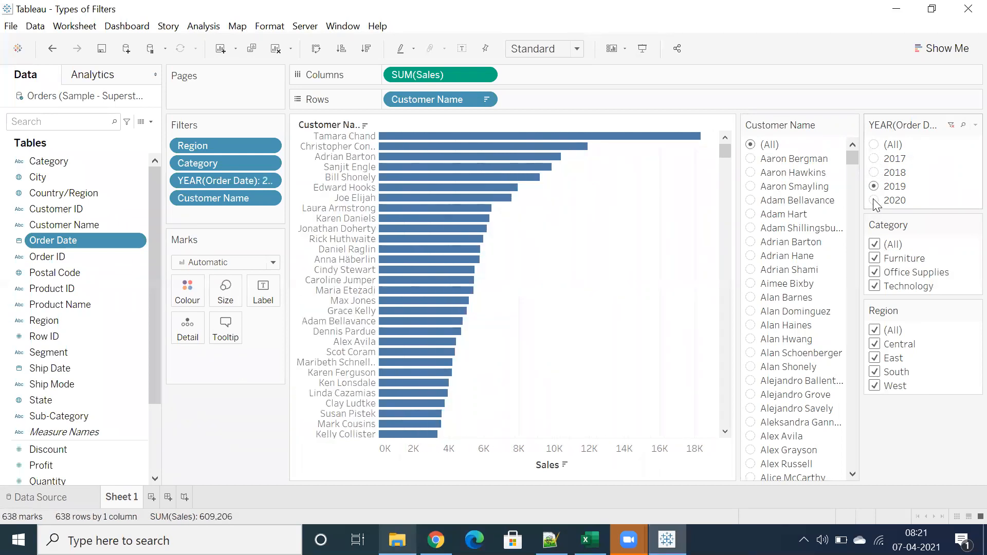
{"action": "left_click", "coordinate": [875, 200]}
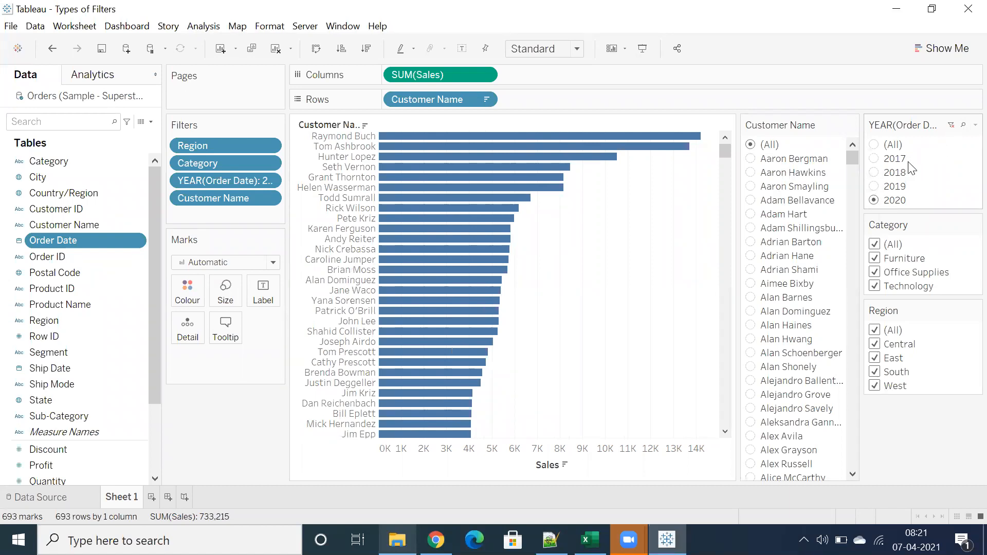
{"action": "left_click", "coordinate": [874, 159]}
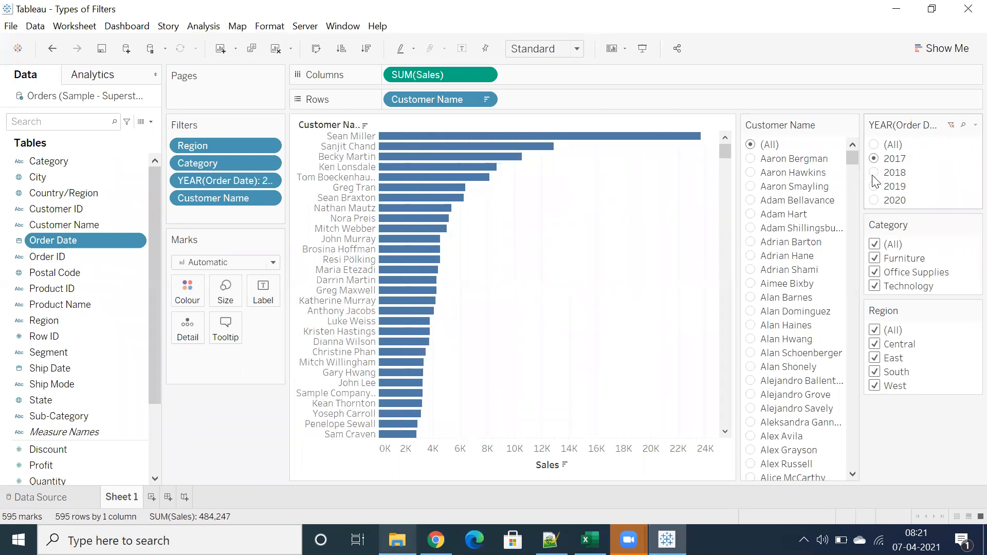
{"action": "left_click", "coordinate": [874, 186]}
{"action": "left_click", "coordinate": [874, 200]}
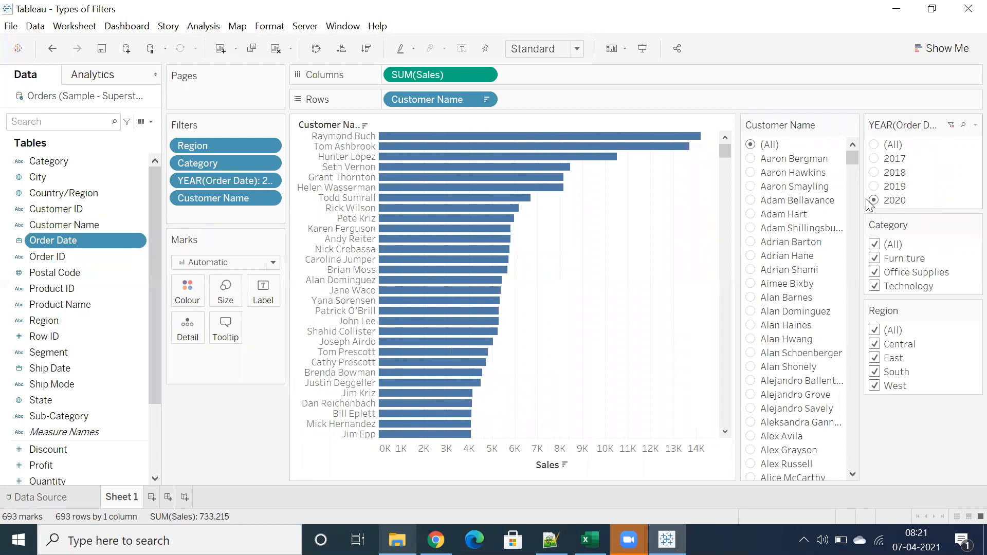
Reset the Order Date year filter to all years in presentation mode and return to the worksheet.
{"action": "left_click", "coordinate": [643, 48]}
{"action": "left_click", "coordinate": [873, 31]}
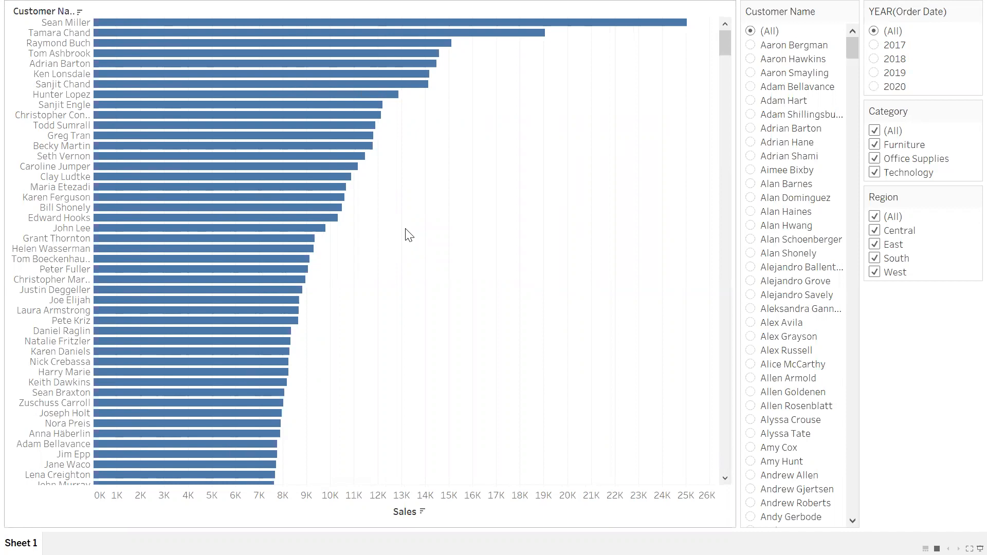
{"action": "key", "text": "Escape"}
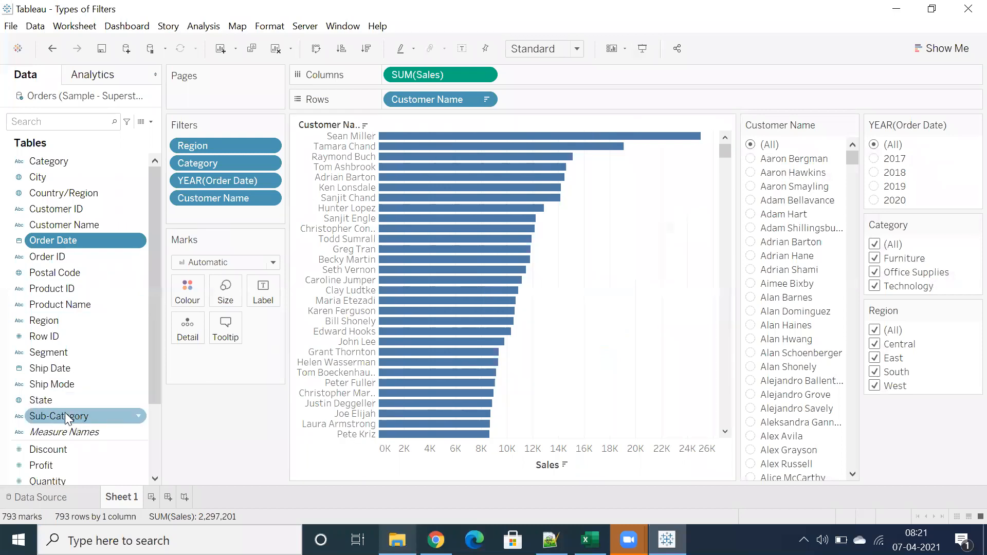
Replace Customer Name in the rows with Sub-Category, place Region before Sales in the columns, and fit the chart to Entire View in presentation mode.
{"action": "scroll", "coordinate": [67, 406], "scroll_direction": "down", "scroll_amount": 3}
{"action": "left_click_drag", "start_coordinate": [87, 321], "coordinate": [465, 102]}
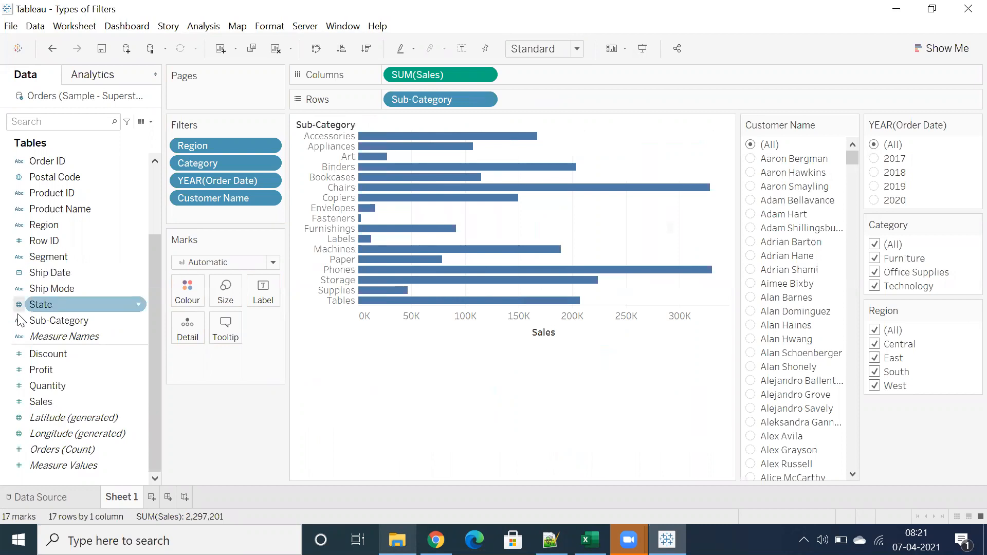
{"action": "left_click_drag", "start_coordinate": [48, 224], "coordinate": [534, 72]}
{"action": "left_click", "coordinate": [576, 49]}
{"action": "left_click", "coordinate": [532, 102]}
{"action": "left_click", "coordinate": [642, 48]}
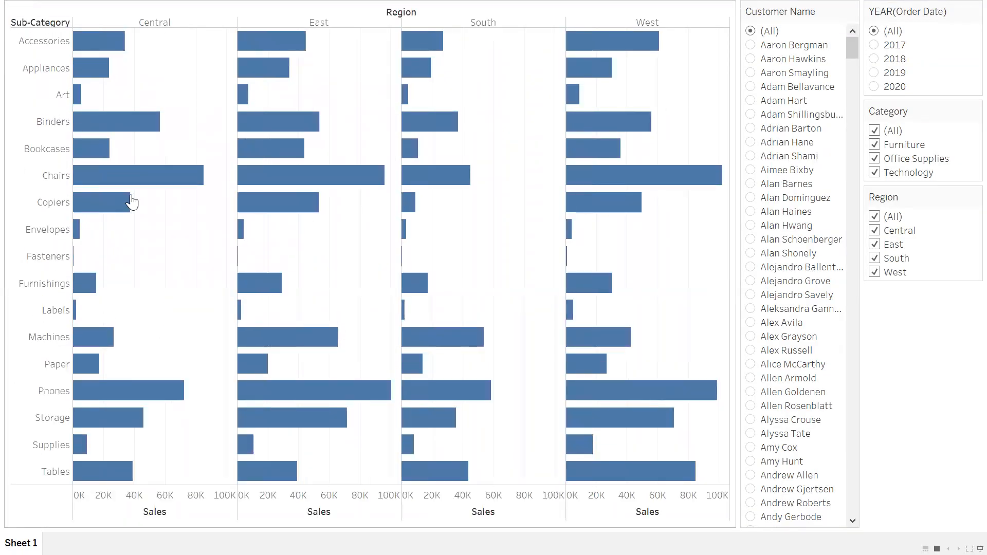
Back on the worksheet, colour the bars by Region and reopen the chart in presentation mode.
{"action": "key", "text": "Escape"}
{"action": "left_click_drag", "start_coordinate": [44, 321], "coordinate": [187, 287]}
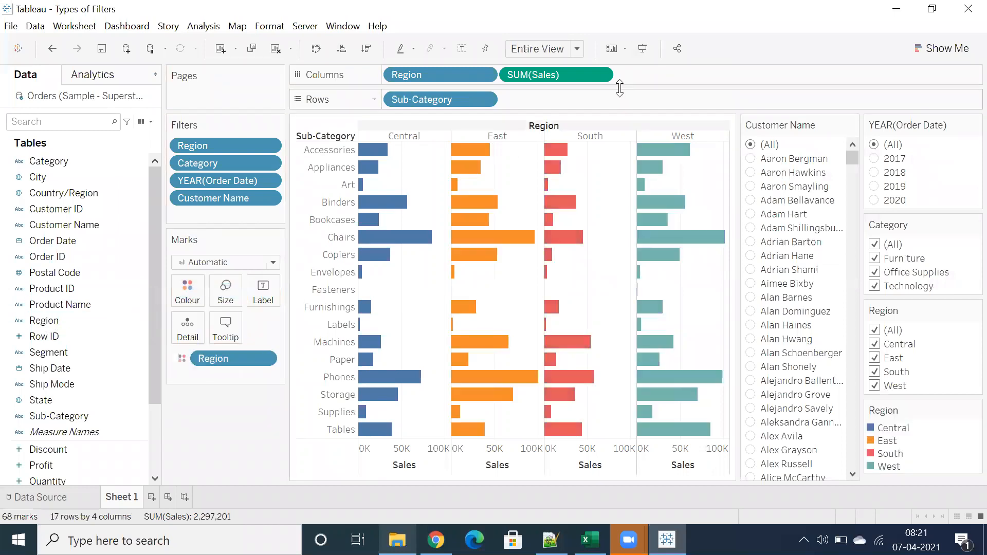
{"action": "left_click", "coordinate": [642, 49]}
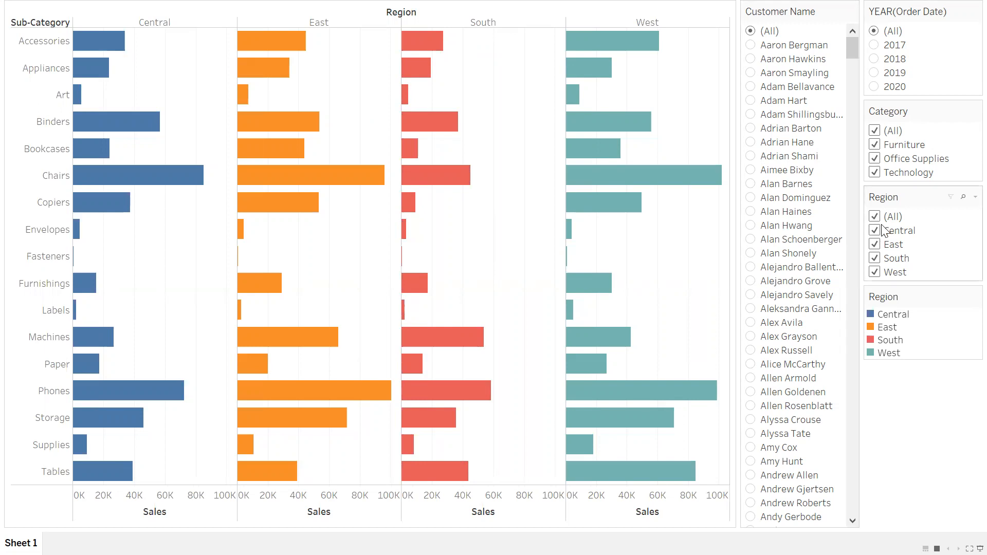
Try the multiple-value Region filter by excluding and re-including individual regions, ending with all regions selected.
{"action": "left_click", "coordinate": [875, 244]}
{"action": "left_click", "coordinate": [875, 258]}
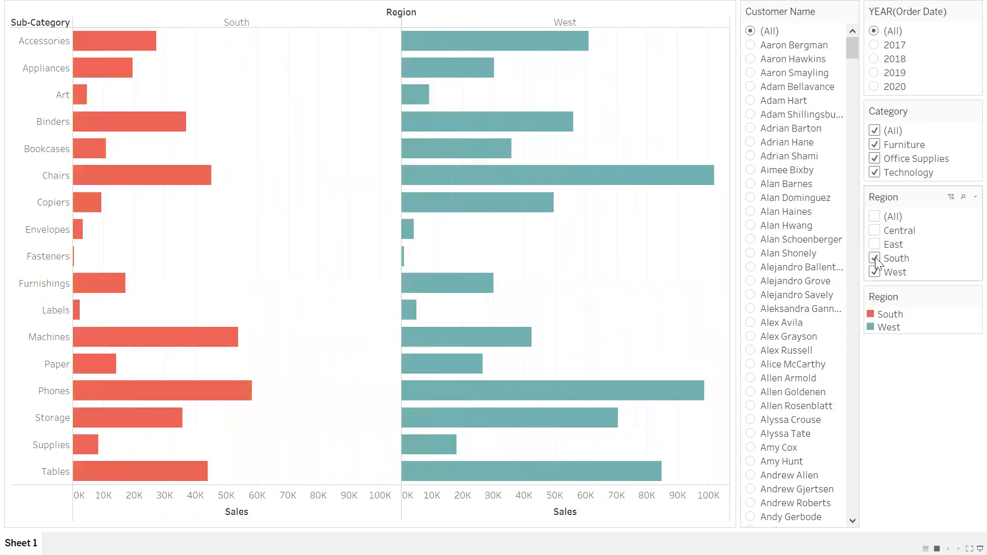
{"action": "left_click", "coordinate": [876, 272]}
{"action": "left_click", "coordinate": [875, 258]}
{"action": "left_click", "coordinate": [876, 244]}
{"action": "left_click", "coordinate": [876, 231]}
{"action": "left_click", "coordinate": [875, 217]}
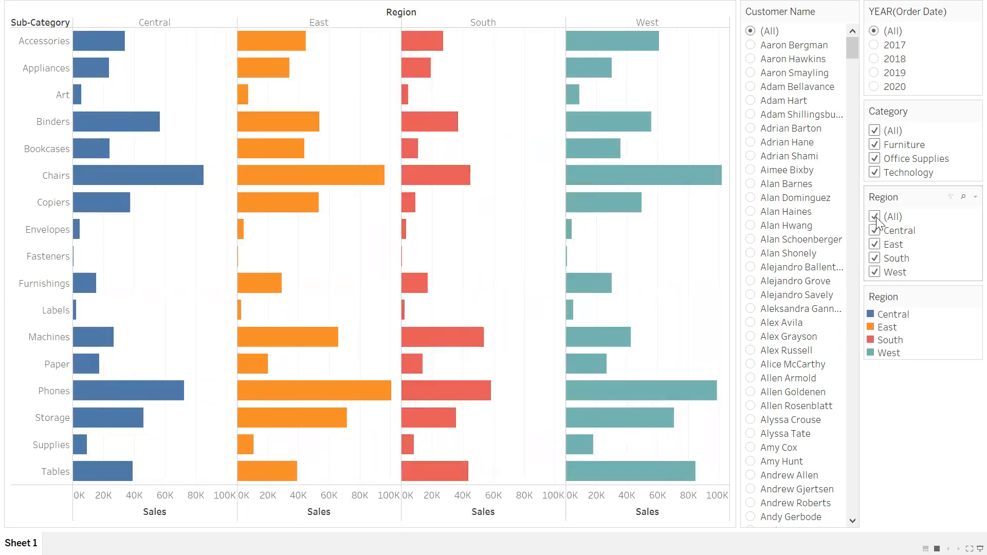
Change the Region filter to Single Value (list), try Central, East, South and West individually, and reset it to all regions.
{"action": "left_click", "coordinate": [975, 197]}
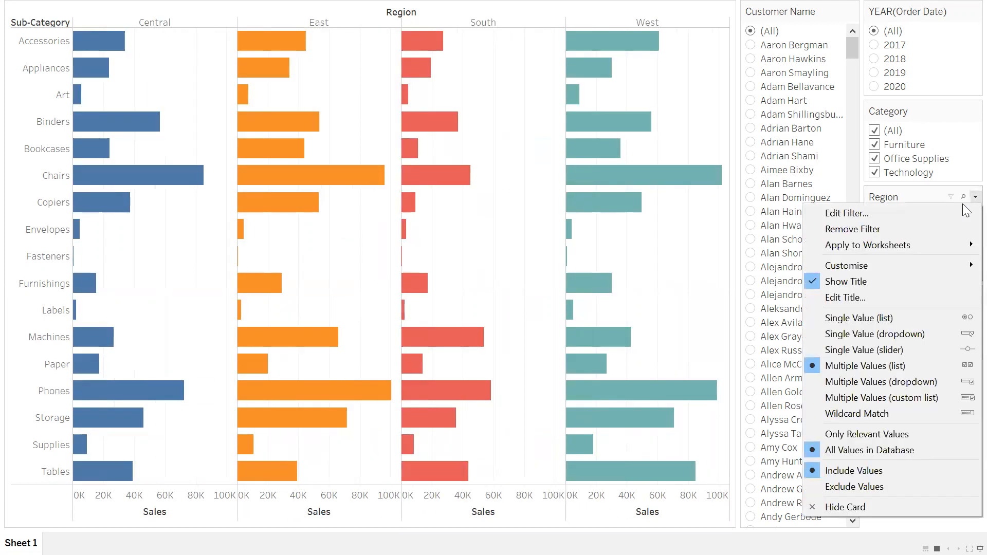
{"action": "left_click", "coordinate": [858, 314]}
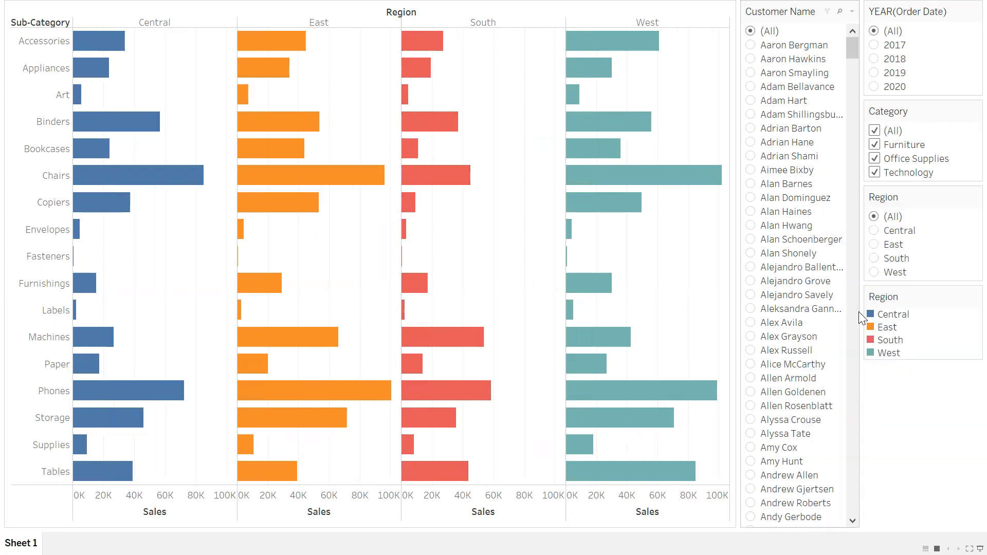
{"action": "left_click", "coordinate": [874, 231]}
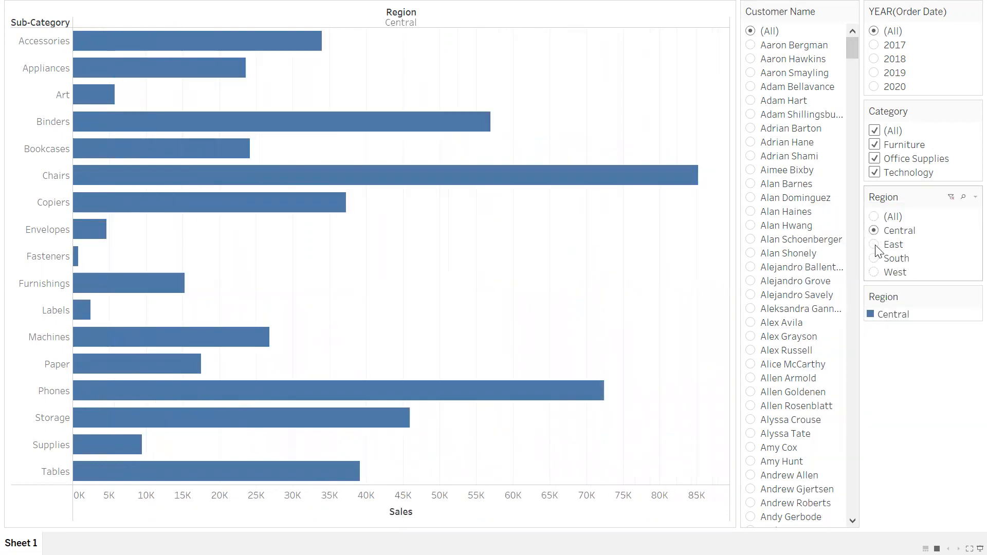
{"action": "left_click", "coordinate": [874, 245]}
{"action": "left_click", "coordinate": [875, 260]}
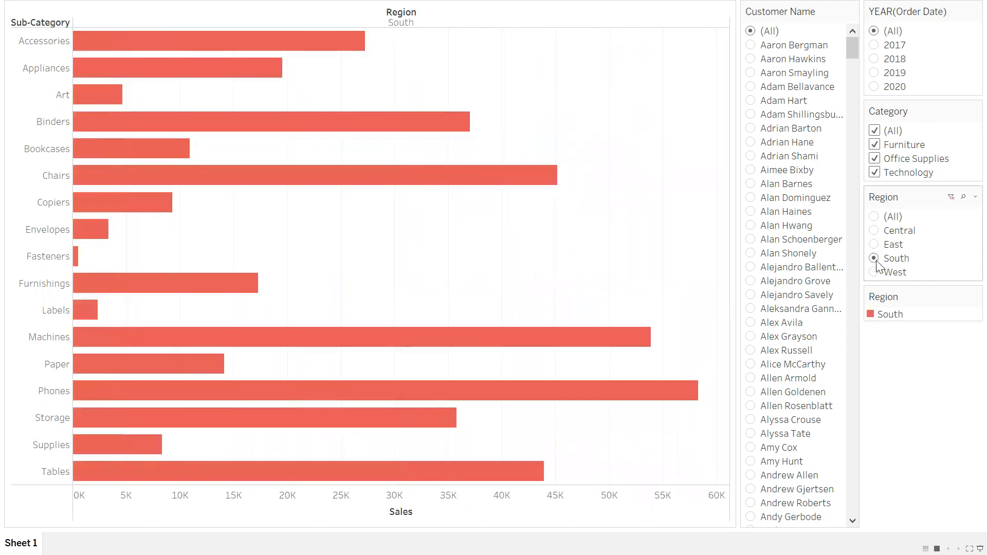
{"action": "left_click", "coordinate": [875, 272]}
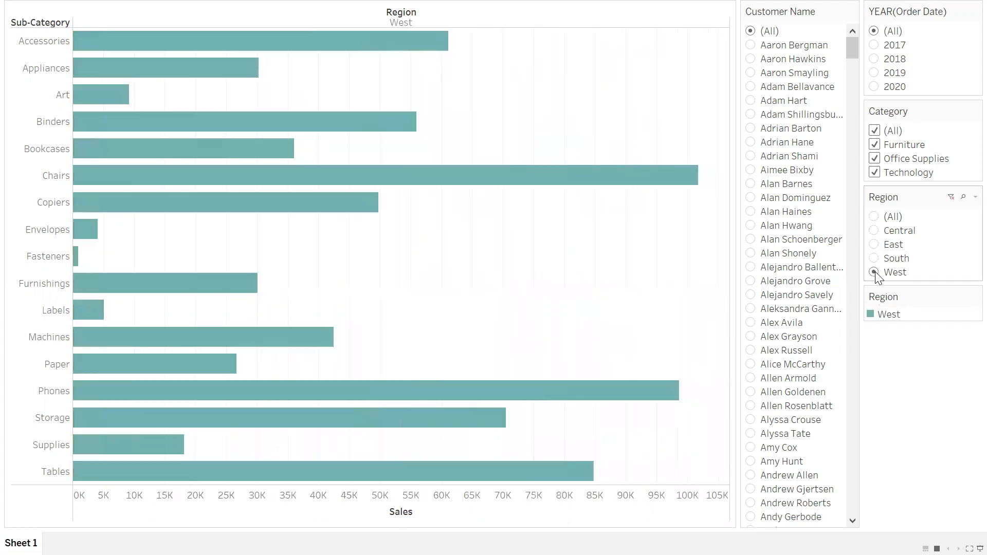
{"action": "left_click", "coordinate": [873, 231]}
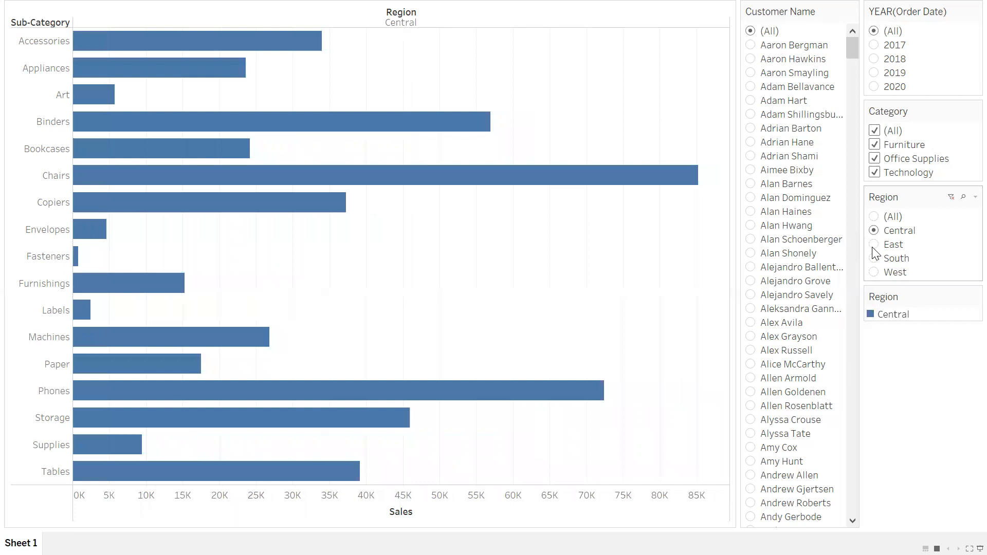
{"action": "left_click", "coordinate": [874, 217]}
Change the Customer Name filter to the Multiple Values (list) style.
{"action": "mouse_move", "coordinate": [570, 50]}
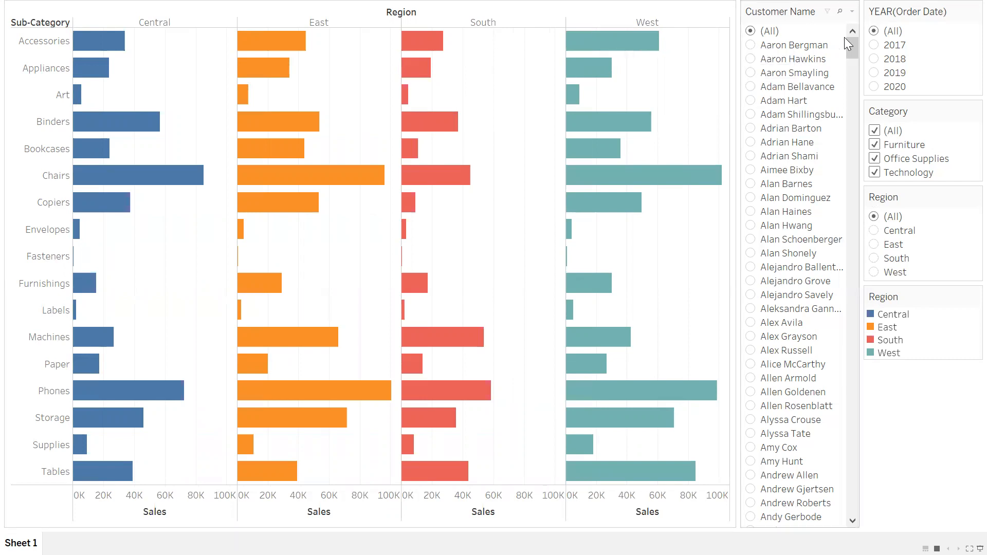
{"action": "left_click", "coordinate": [852, 12]}
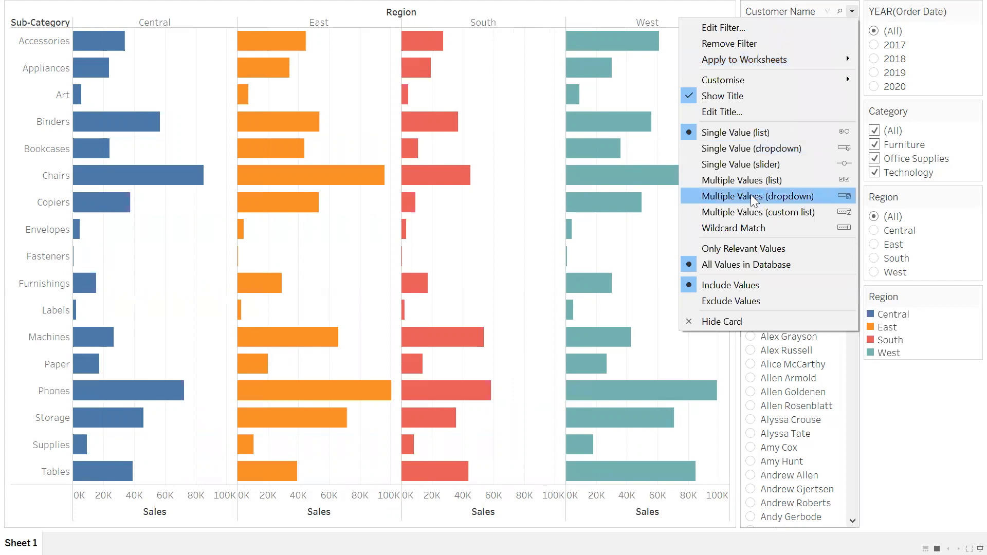
{"action": "left_click", "coordinate": [748, 179]}
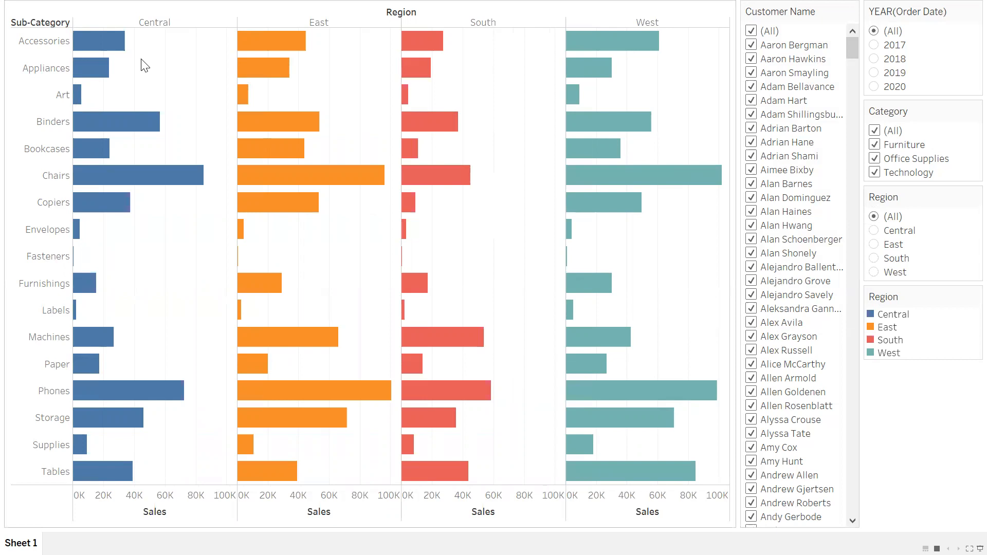
Show Central, East, South and West one at a time with the single-value Region filter, and restore all regions.
{"action": "mouse_move", "coordinate": [599, 125]}
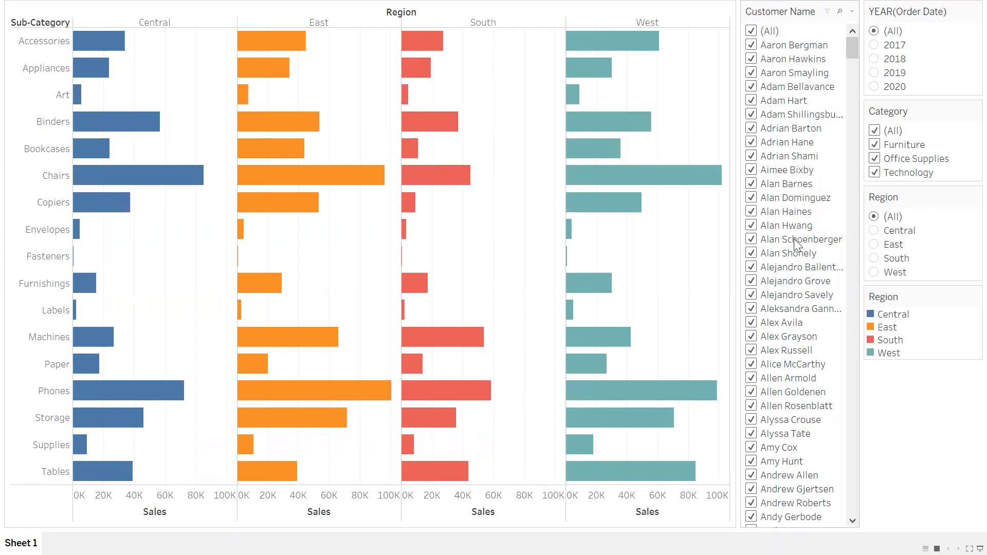
{"action": "left_click", "coordinate": [874, 231]}
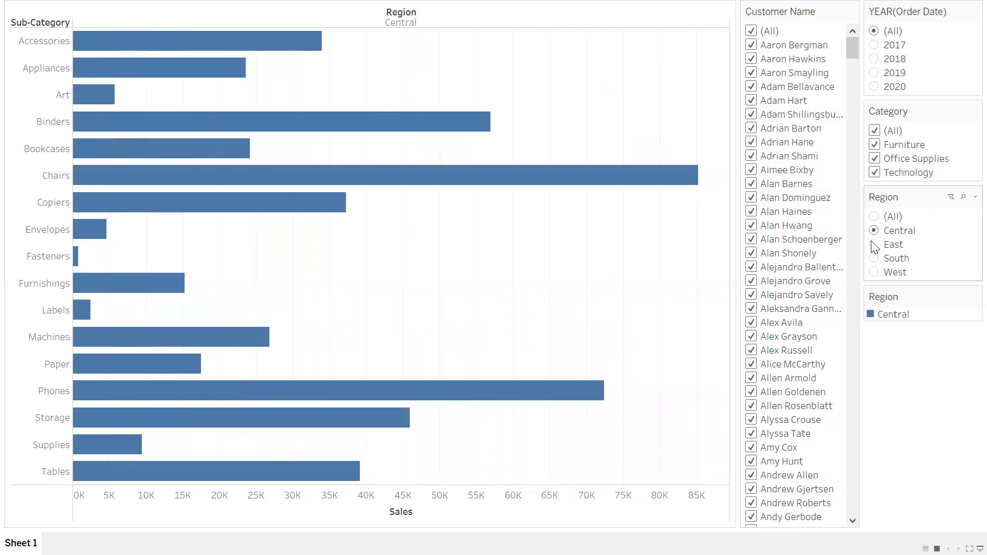
{"action": "left_click", "coordinate": [874, 246]}
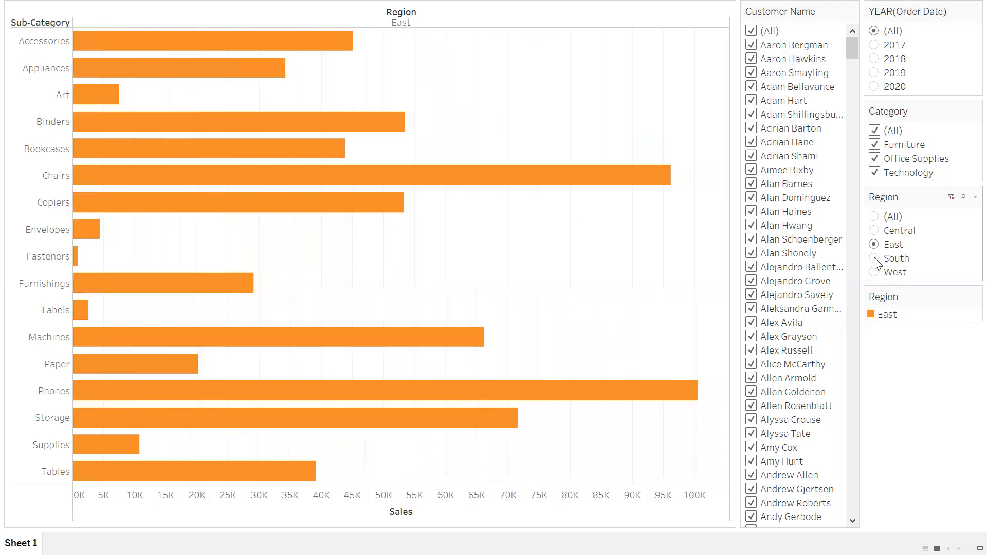
{"action": "left_click", "coordinate": [873, 258]}
{"action": "left_click", "coordinate": [874, 272]}
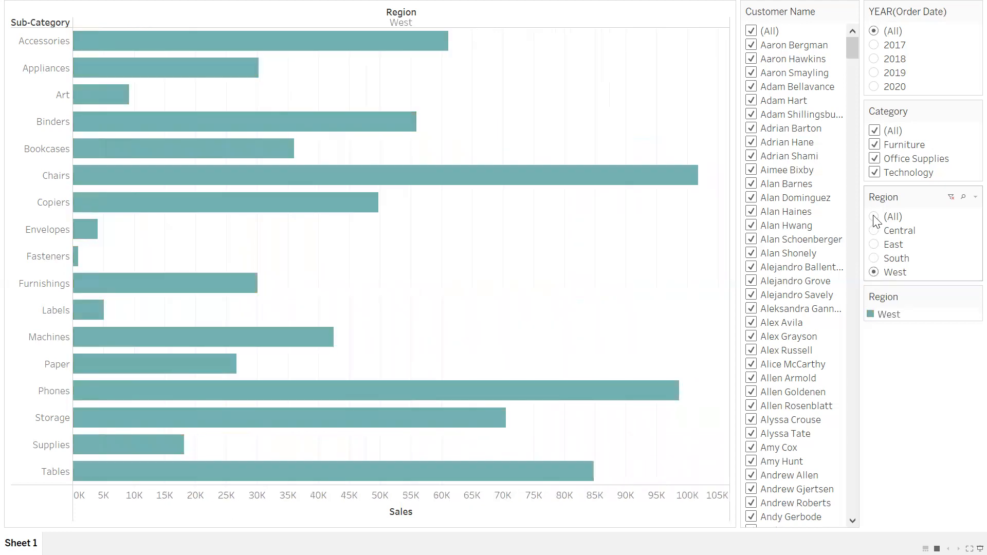
{"action": "left_click", "coordinate": [873, 217]}
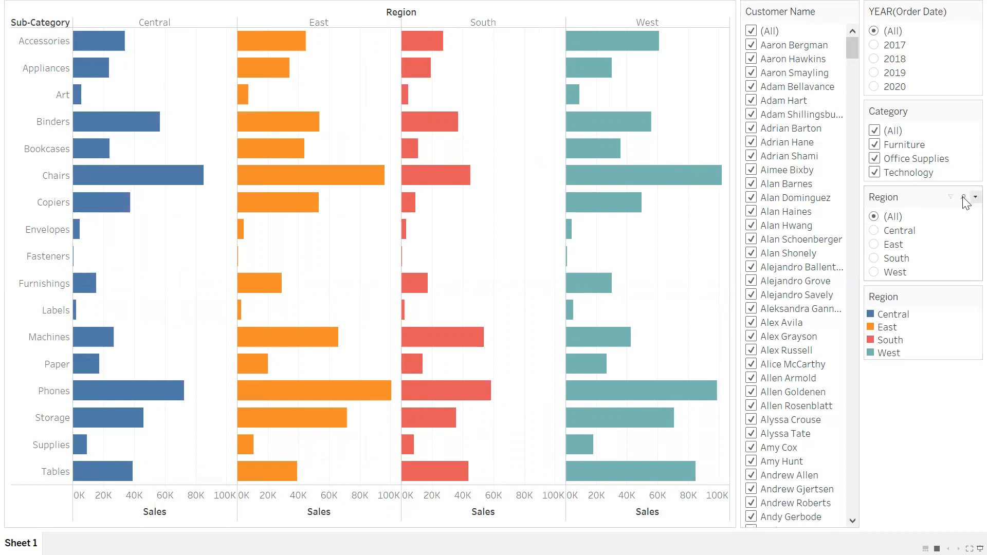
Customise the Region filter so that it no longer offers the "All" value.
{"action": "left_click", "coordinate": [975, 196]}
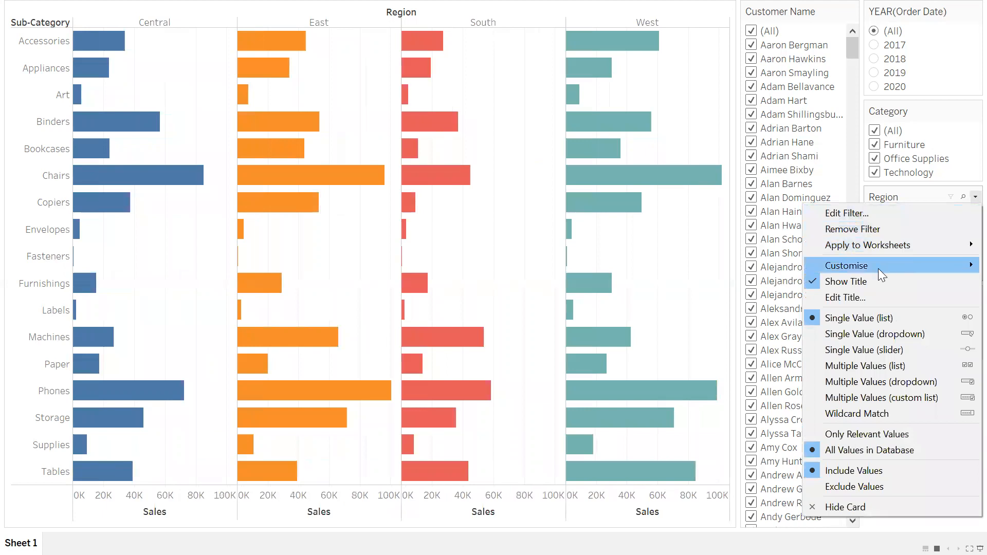
{"action": "mouse_move", "coordinate": [880, 275]}
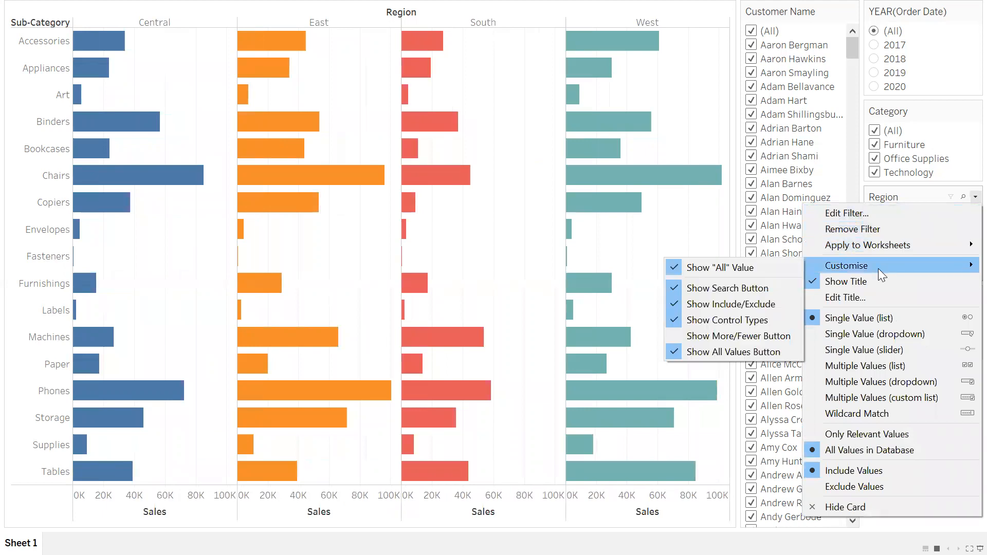
{"action": "left_click", "coordinate": [756, 268]}
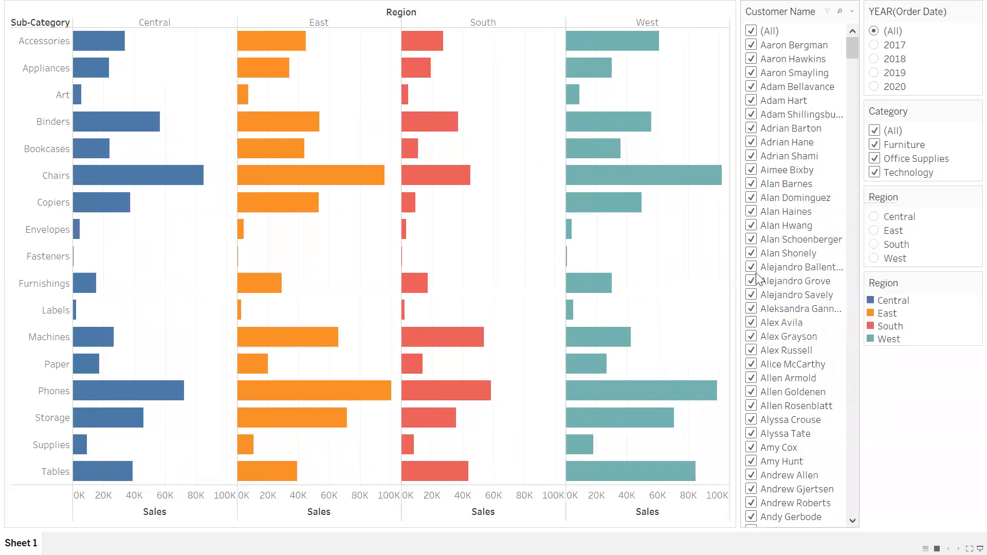
Cycle the Region filter without the "All" option repeatedly through Central, East, South and West, ending on West.
{"action": "left_click", "coordinate": [874, 218]}
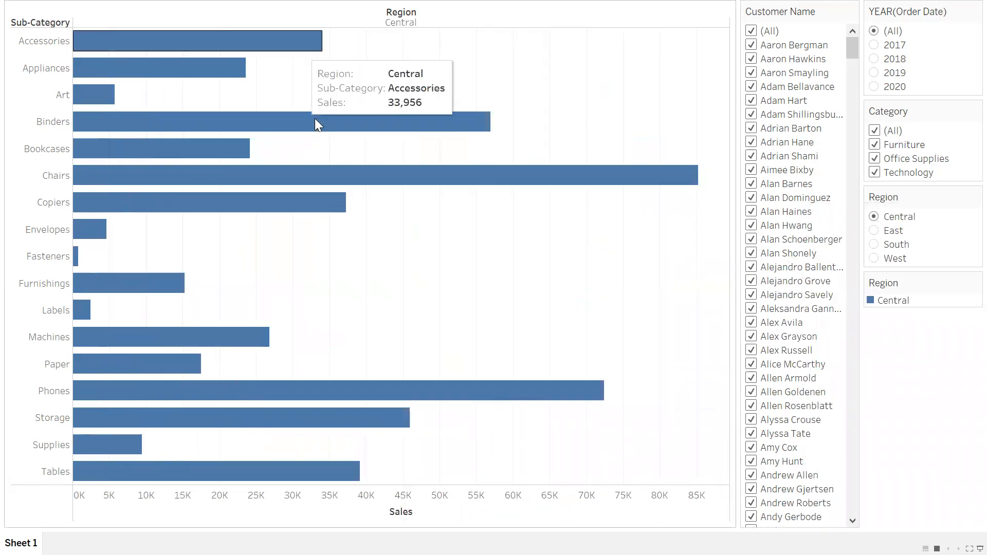
{"action": "left_click", "coordinate": [873, 231]}
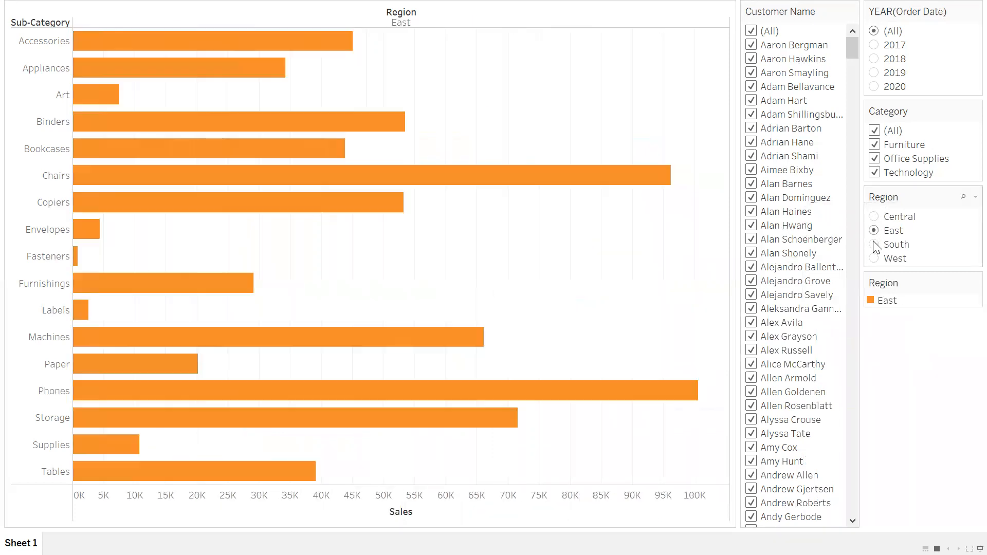
{"action": "left_click", "coordinate": [874, 245]}
{"action": "left_click", "coordinate": [874, 258]}
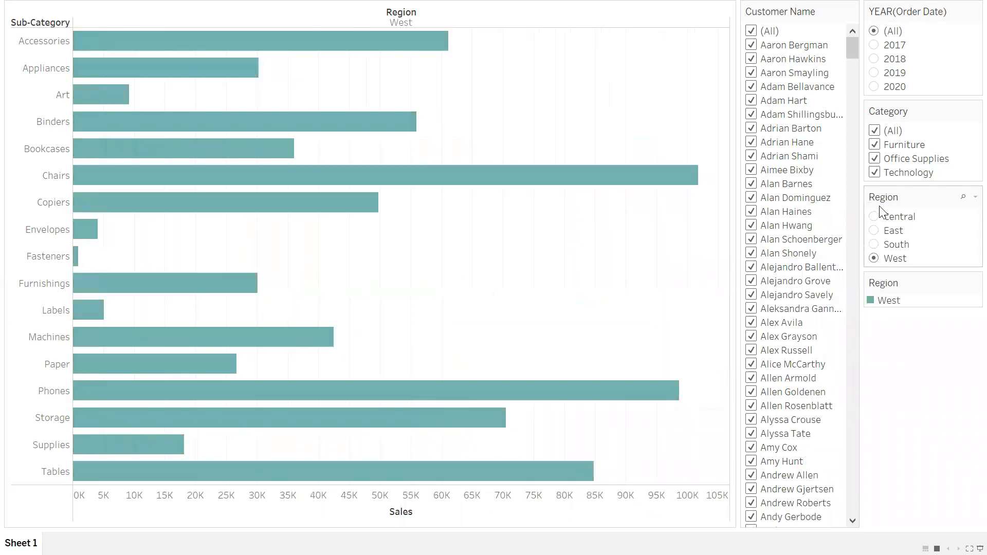
{"action": "left_click", "coordinate": [874, 217]}
{"action": "left_click", "coordinate": [874, 230]}
{"action": "left_click", "coordinate": [874, 245]}
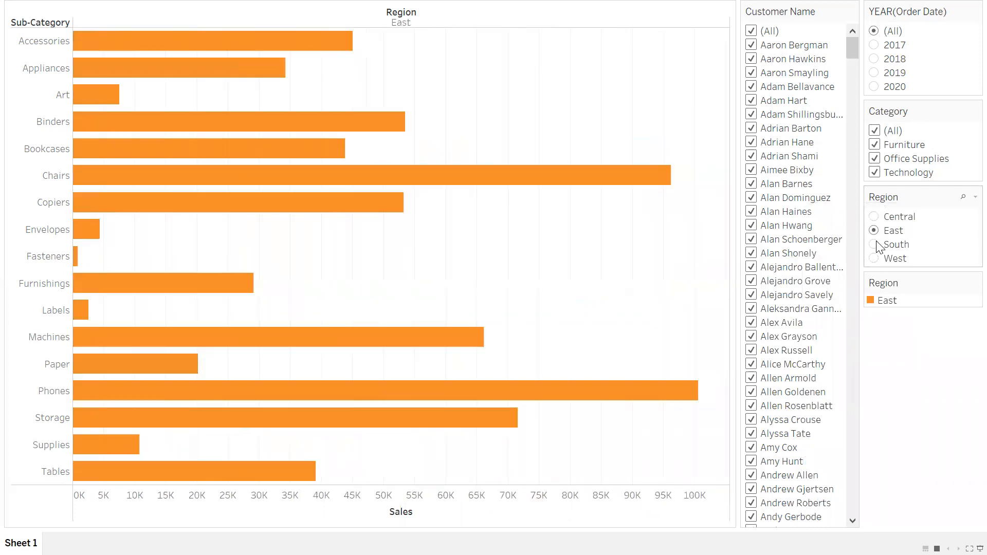
{"action": "left_click", "coordinate": [873, 258]}
{"action": "left_click", "coordinate": [873, 217]}
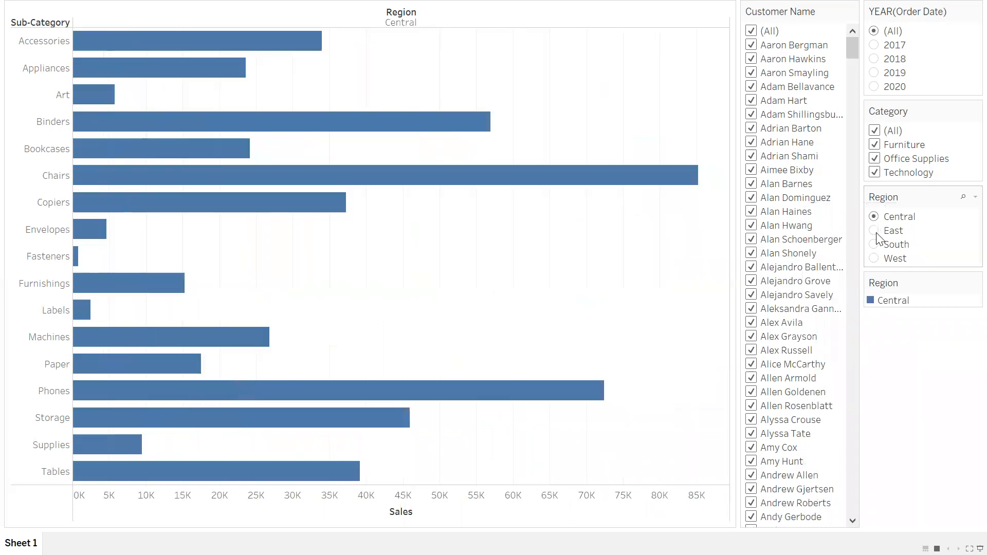
{"action": "left_click", "coordinate": [873, 231]}
{"action": "left_click", "coordinate": [873, 245]}
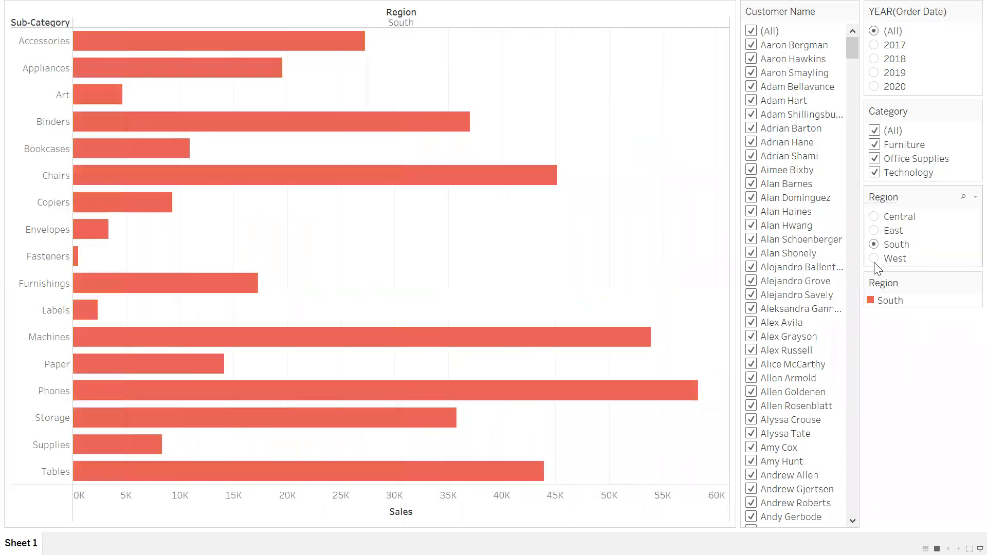
{"action": "left_click", "coordinate": [874, 258]}
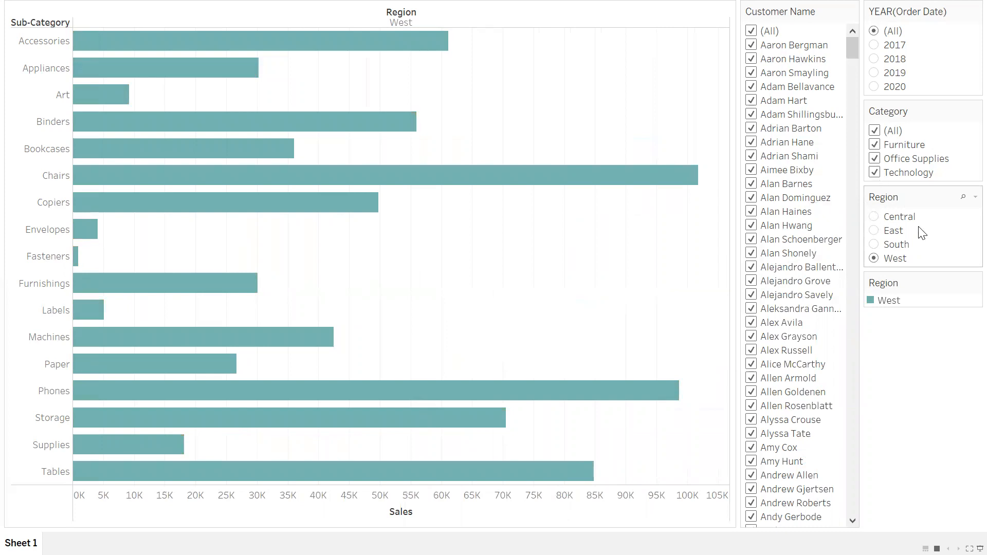
Change the Region filter to the Single Value (dropdown) style and pick Central with it.
{"action": "left_click", "coordinate": [975, 197]}
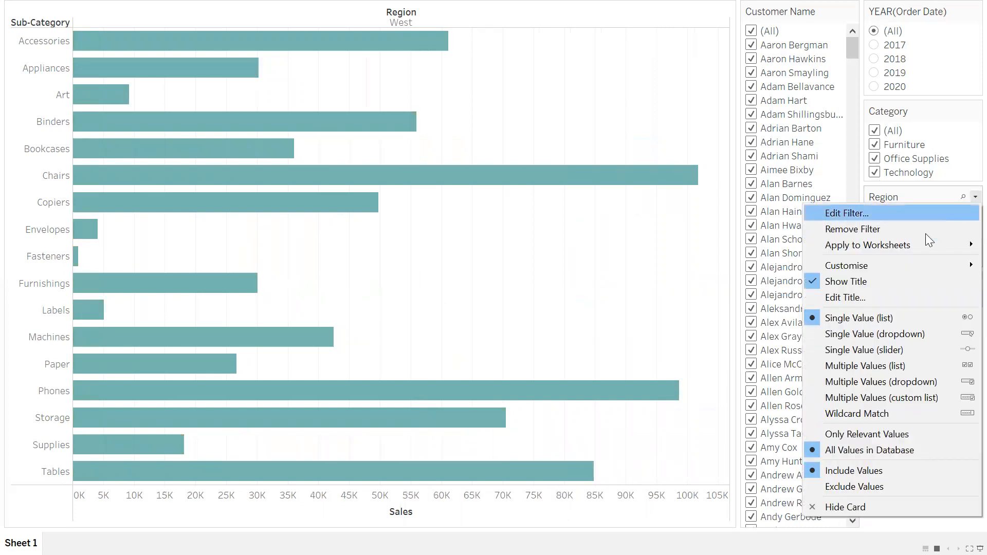
{"action": "left_click", "coordinate": [853, 334]}
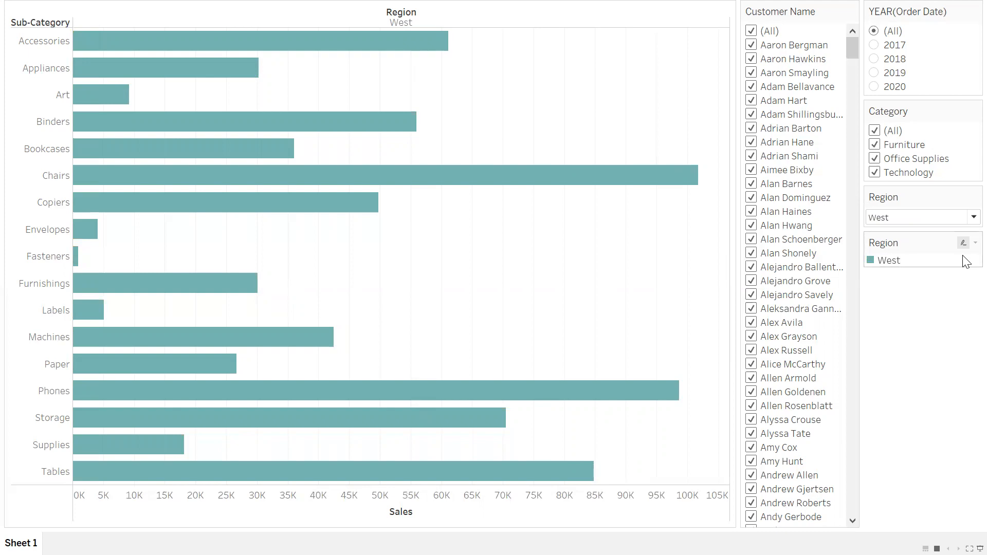
{"action": "left_click", "coordinate": [920, 218]}
{"action": "left_click", "coordinate": [920, 219]}
{"action": "left_click", "coordinate": [917, 216]}
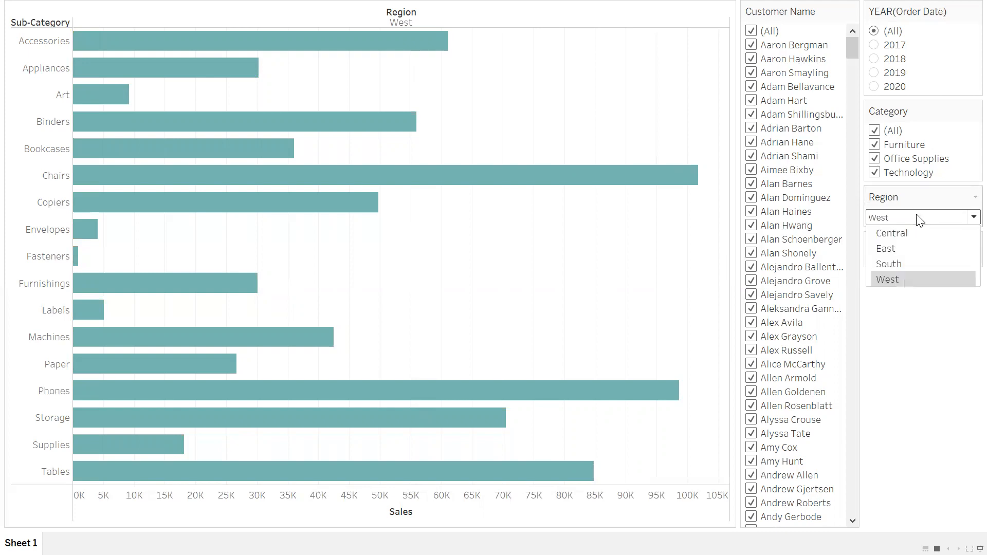
{"action": "left_click", "coordinate": [882, 232]}
Show East, South and West in turn with the single-value Region dropdown filter, ending on West.
{"action": "left_click", "coordinate": [885, 218]}
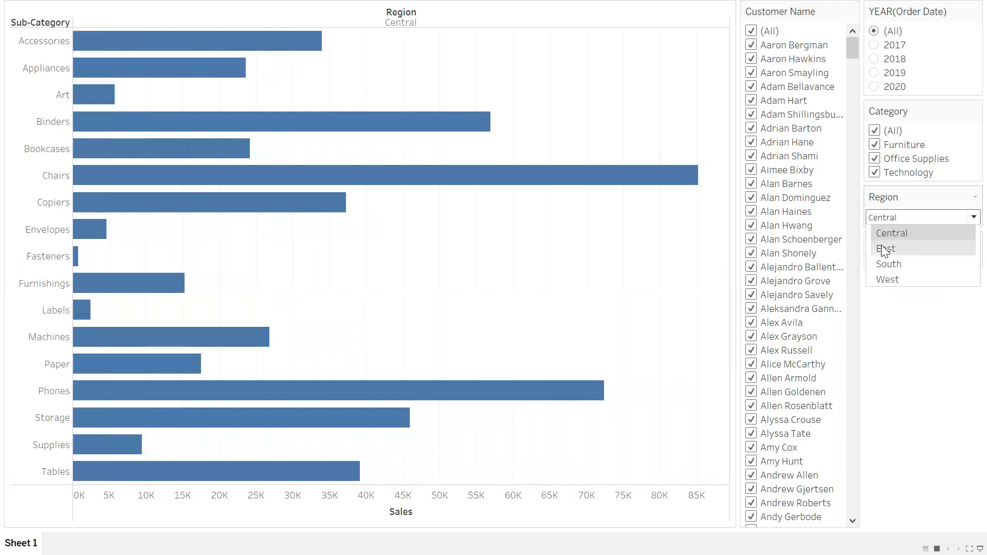
{"action": "left_click", "coordinate": [884, 249]}
{"action": "left_click", "coordinate": [887, 219]}
{"action": "left_click", "coordinate": [889, 263]}
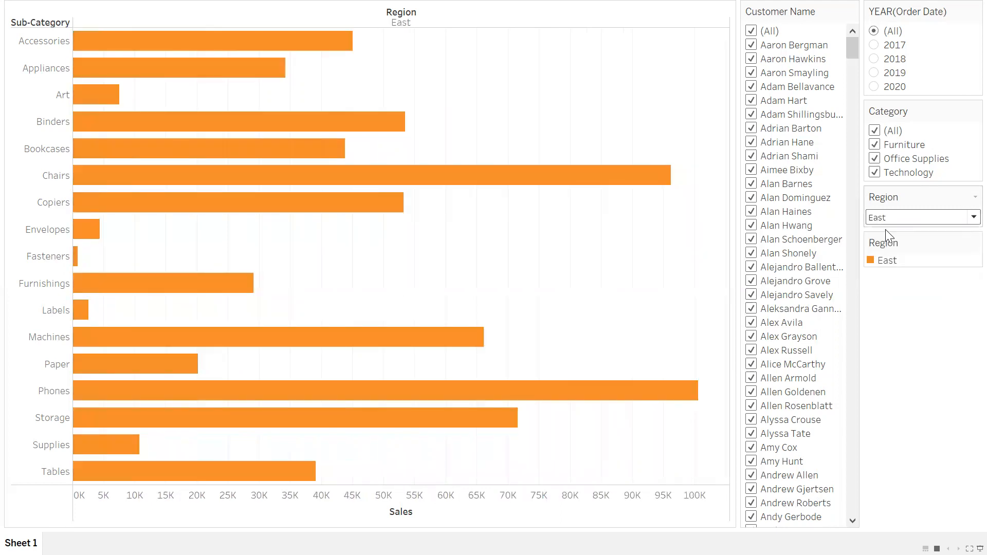
{"action": "left_click", "coordinate": [885, 219]}
{"action": "left_click", "coordinate": [886, 280]}
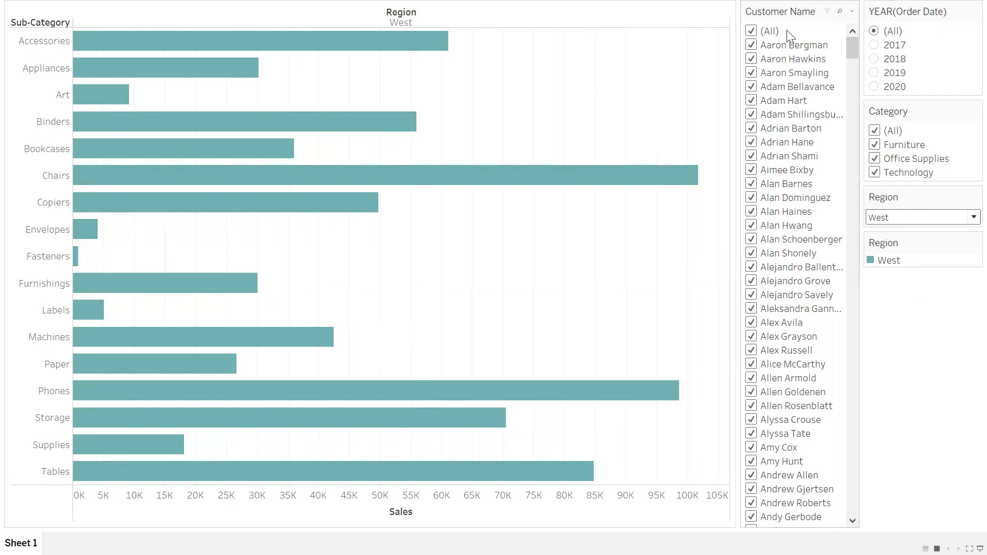
Change the Customer Name filter to Multiple Values (dropdown), exclude a few customers near the start of its list, and restore all customers.
{"action": "left_click", "coordinate": [852, 11]}
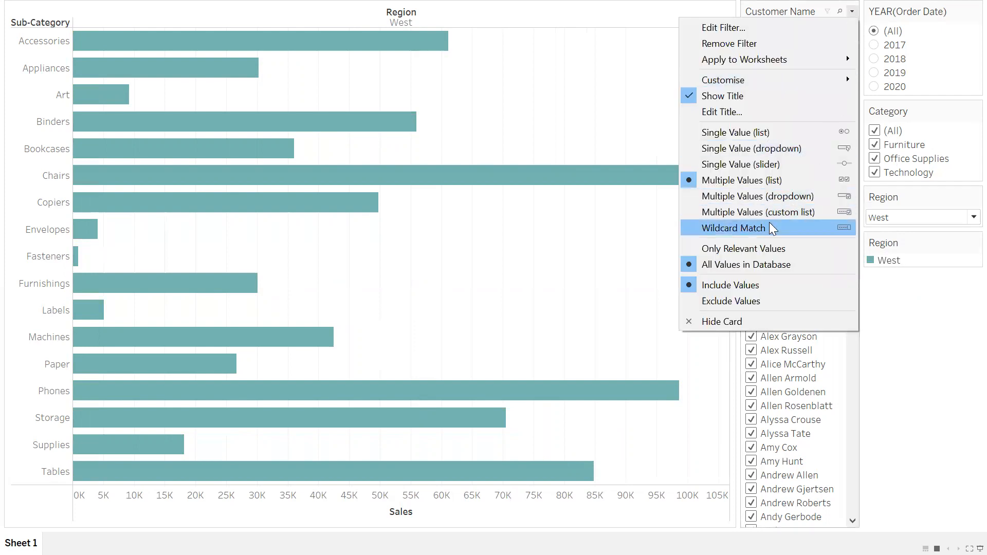
{"action": "left_click", "coordinate": [735, 202]}
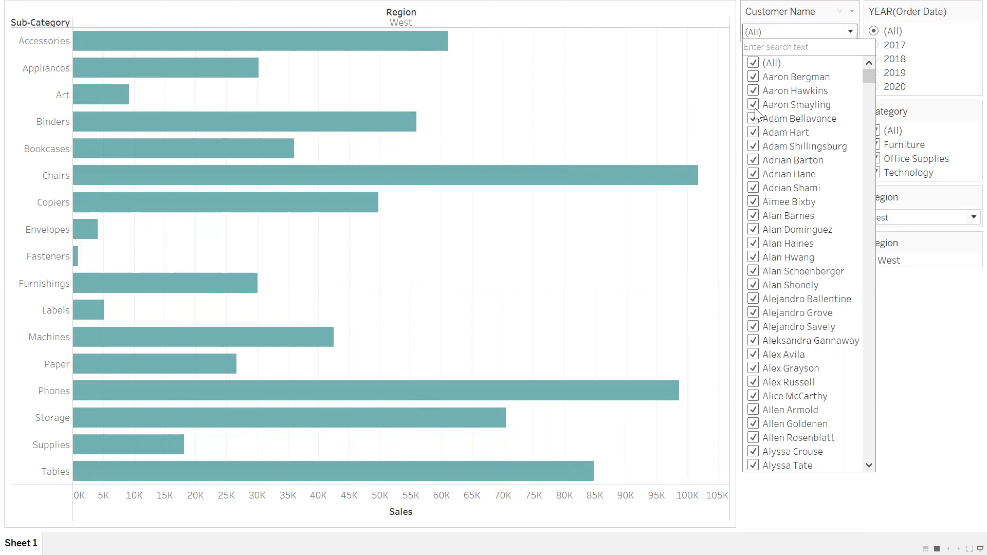
{"action": "left_click", "coordinate": [754, 137]}
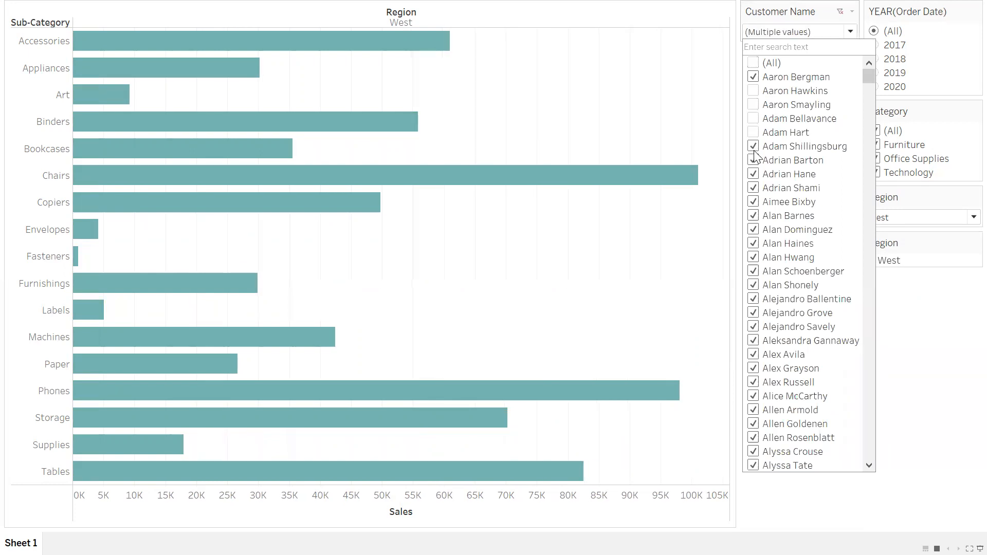
{"action": "left_click", "coordinate": [753, 64]}
{"action": "left_click", "coordinate": [719, 71]}
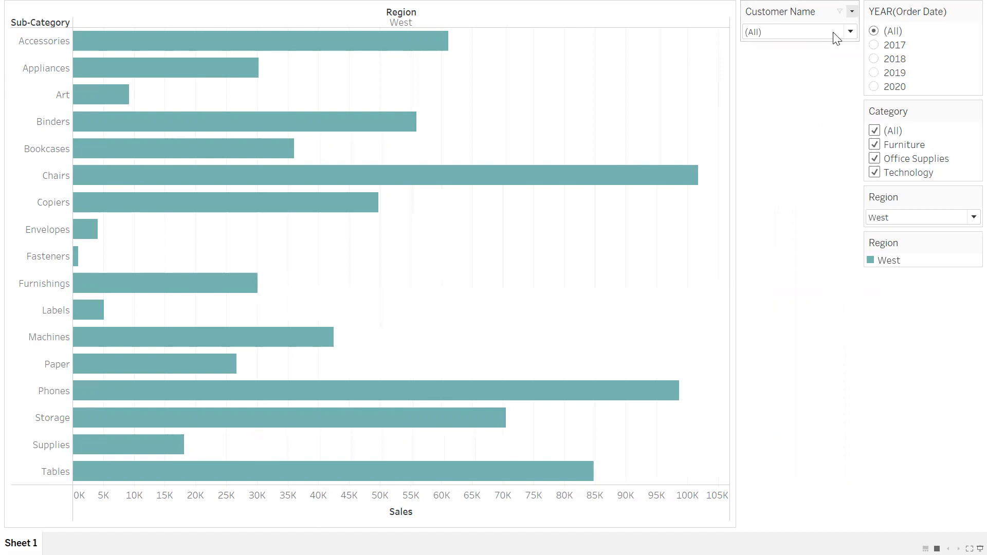
Exit presentation mode and move the Customer Name filter card to between the Category and Region filters.
{"action": "left_click", "coordinate": [851, 11]}
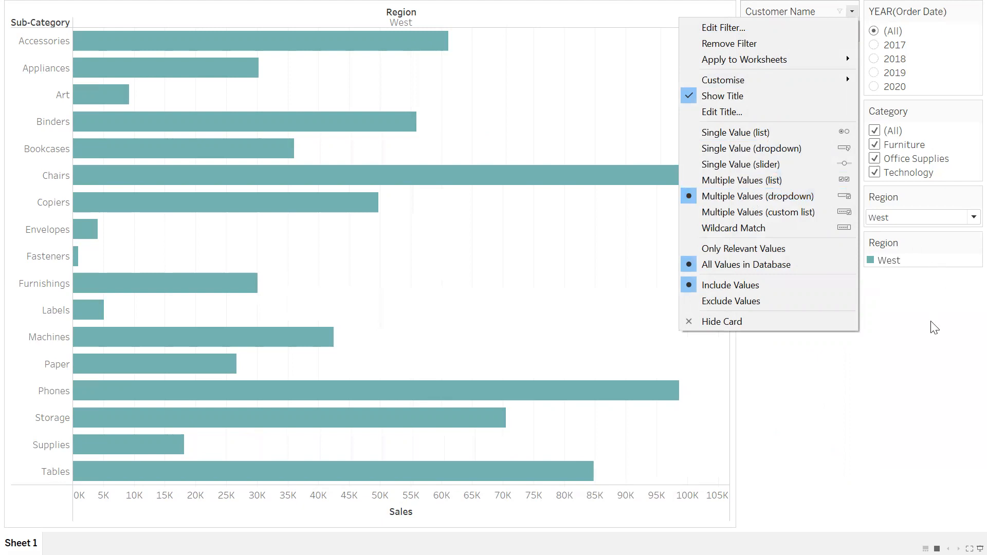
{"action": "left_click", "coordinate": [872, 308]}
{"action": "mouse_move", "coordinate": [540, 399]}
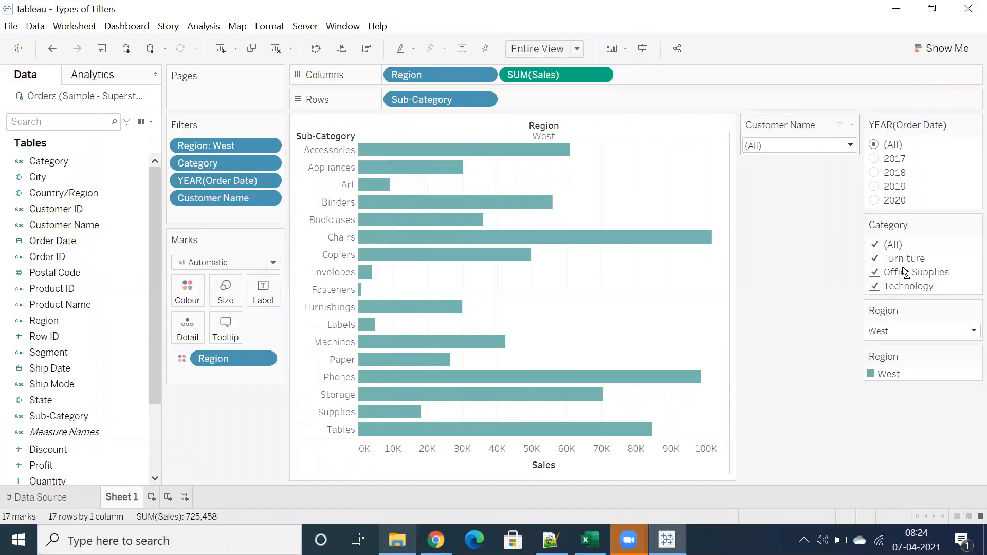
{"action": "left_click_drag", "start_coordinate": [894, 291], "coordinate": [895, 294]}
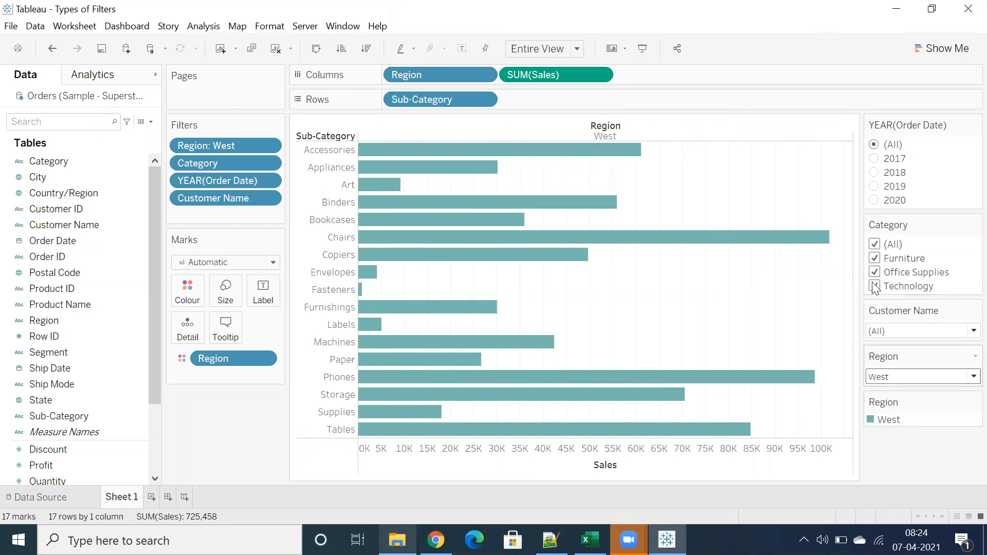
Change the Category filter to the Multiple Values (dropdown) style.
{"action": "left_click", "coordinate": [975, 225]}
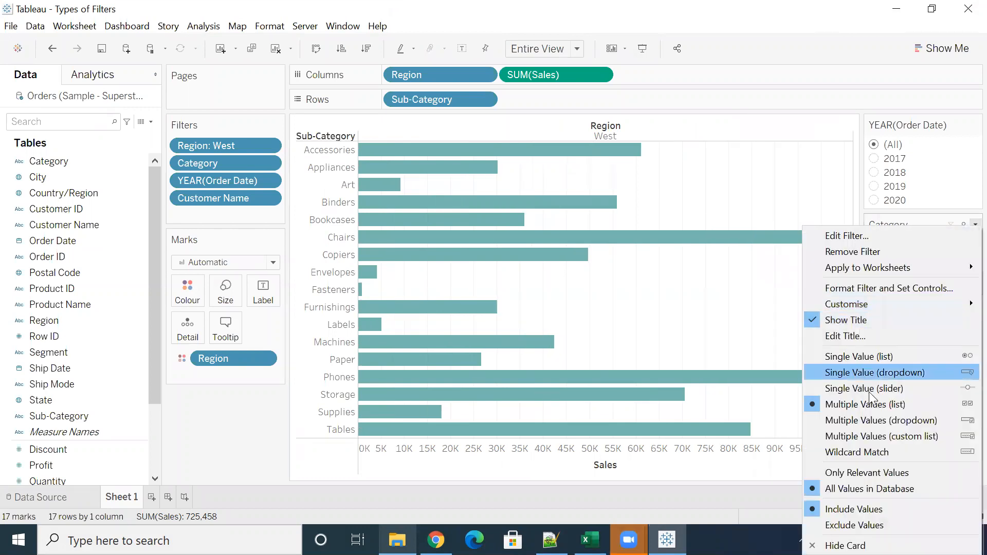
{"action": "left_click", "coordinate": [855, 408]}
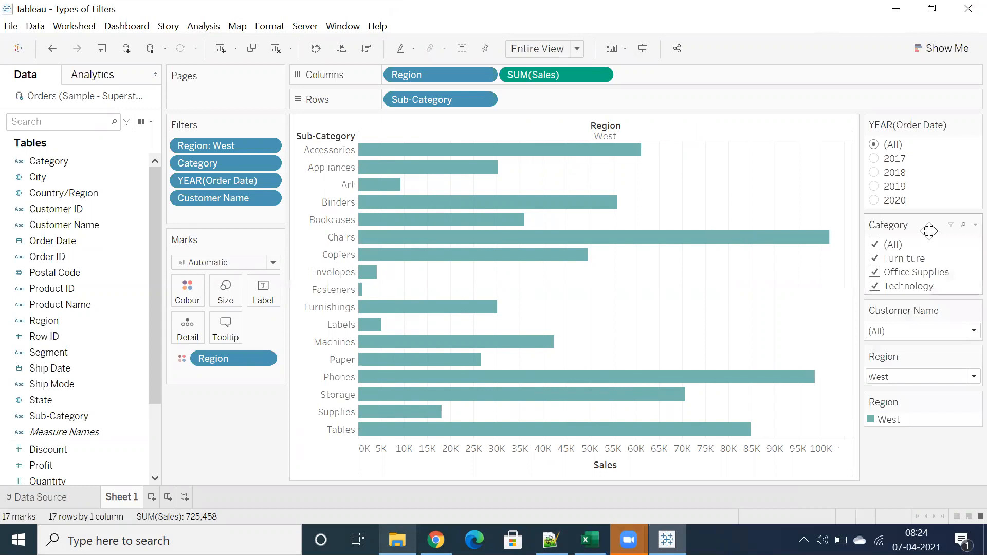
{"action": "left_click", "coordinate": [975, 225]}
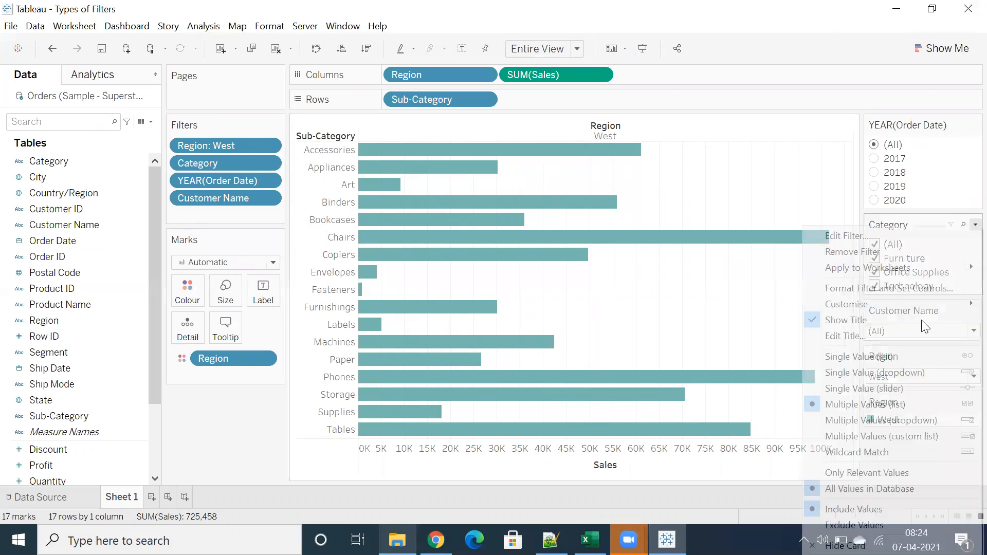
{"action": "left_click", "coordinate": [840, 426]}
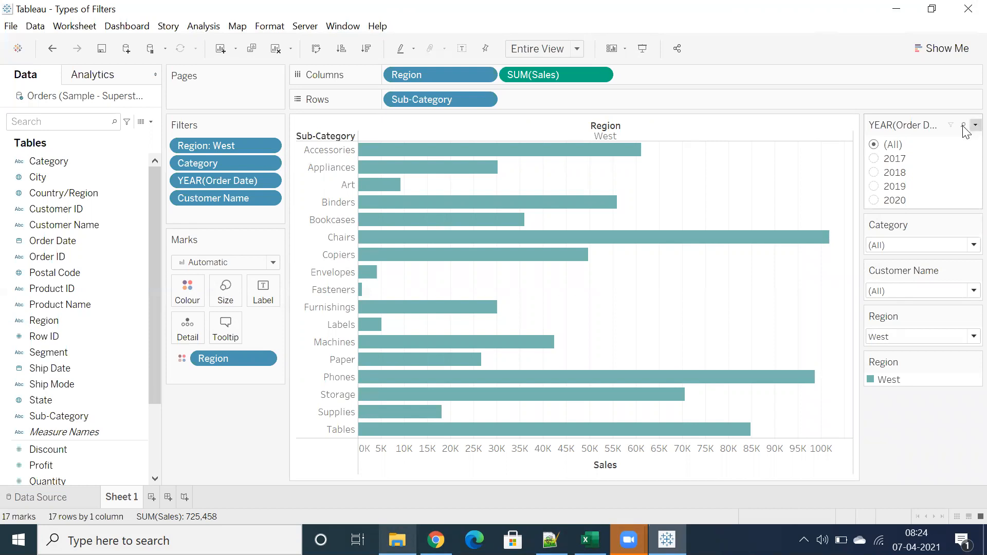
Change the YEAR(Order Date) filter to Single Value (dropdown), show 2017 and 2018 with it, and restore all years.
{"action": "left_click", "coordinate": [975, 125]}
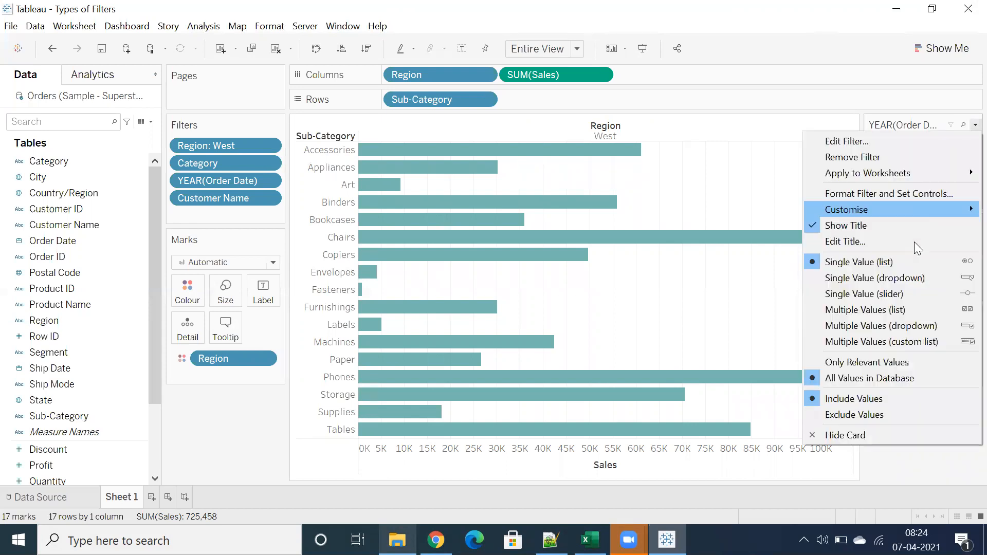
{"action": "left_click", "coordinate": [850, 278]}
{"action": "left_click", "coordinate": [888, 146]}
{"action": "left_click", "coordinate": [882, 177]}
{"action": "left_click", "coordinate": [885, 148]}
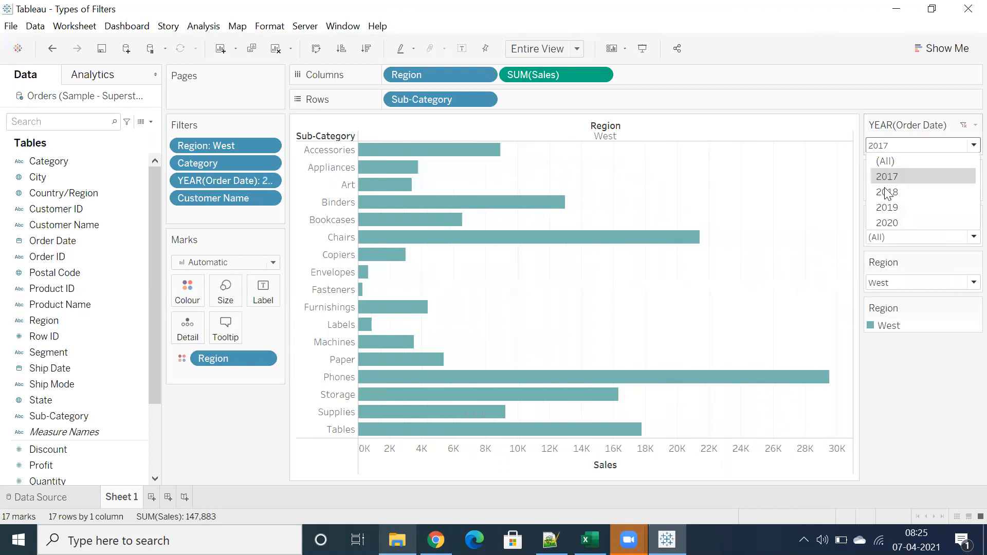
{"action": "left_click", "coordinate": [888, 192]}
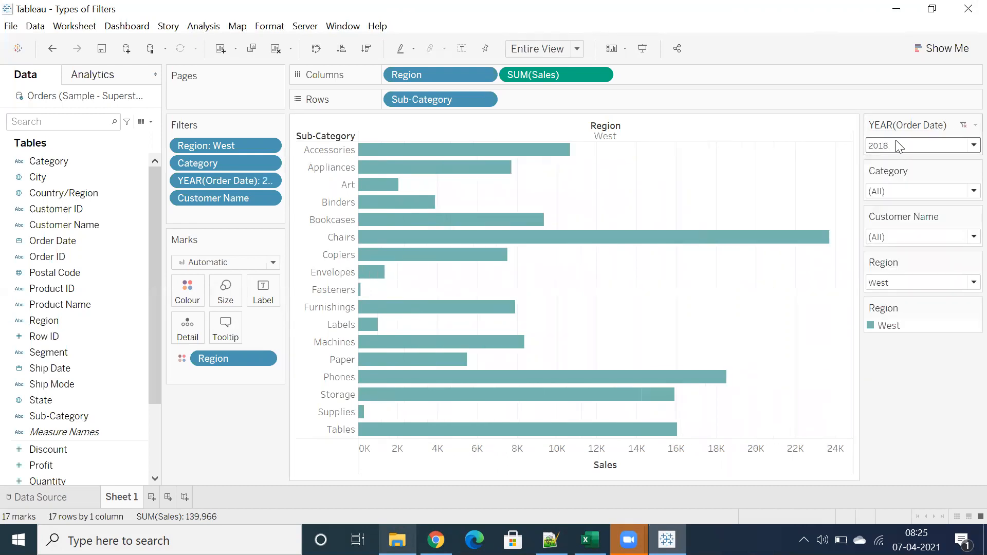
{"action": "left_click", "coordinate": [963, 125]}
Change the YEAR(Order Date) filter to Single Value (slider) and slide it through 2017, 2018, 2019 and 2020.
{"action": "left_click", "coordinate": [976, 125]}
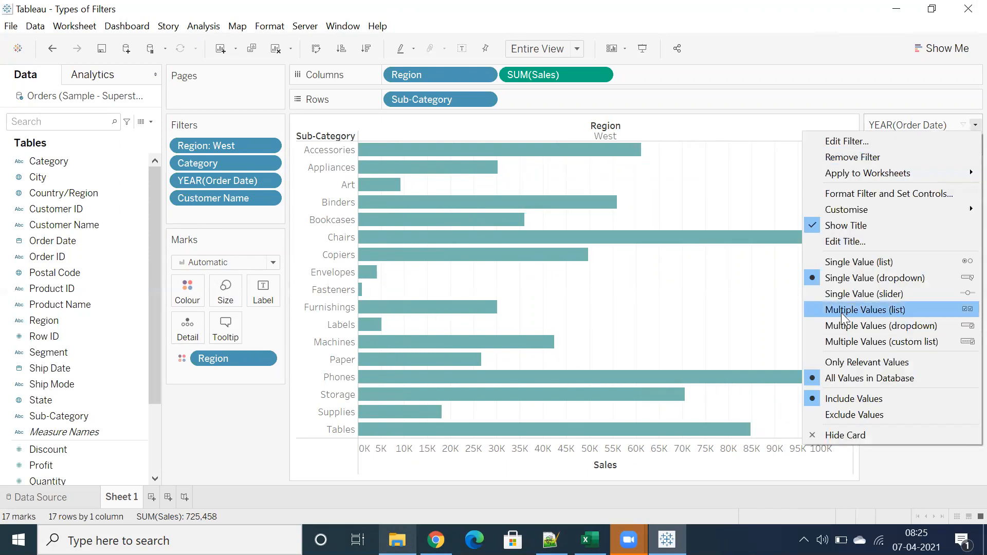
{"action": "left_click", "coordinate": [844, 294]}
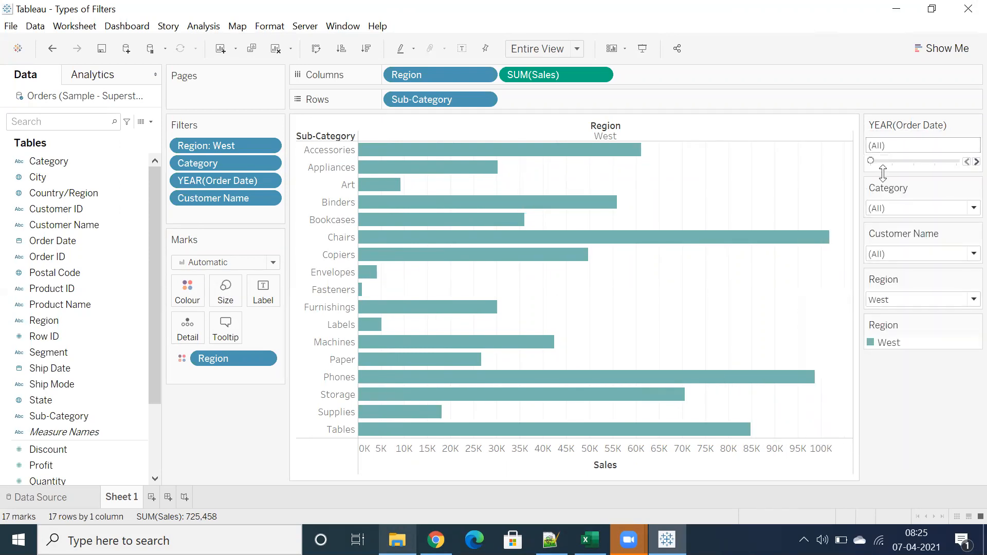
{"action": "left_click", "coordinate": [892, 163]}
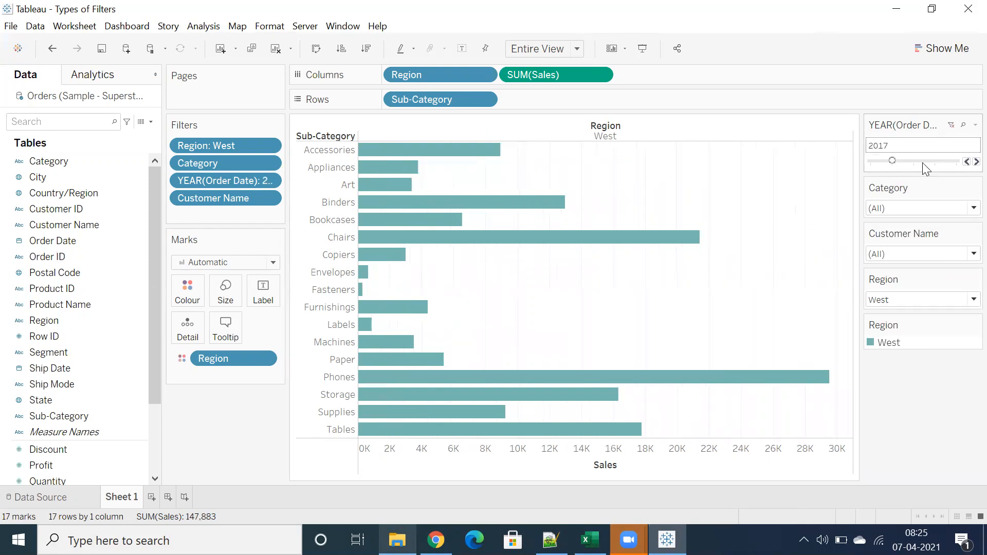
{"action": "left_click", "coordinate": [910, 163]}
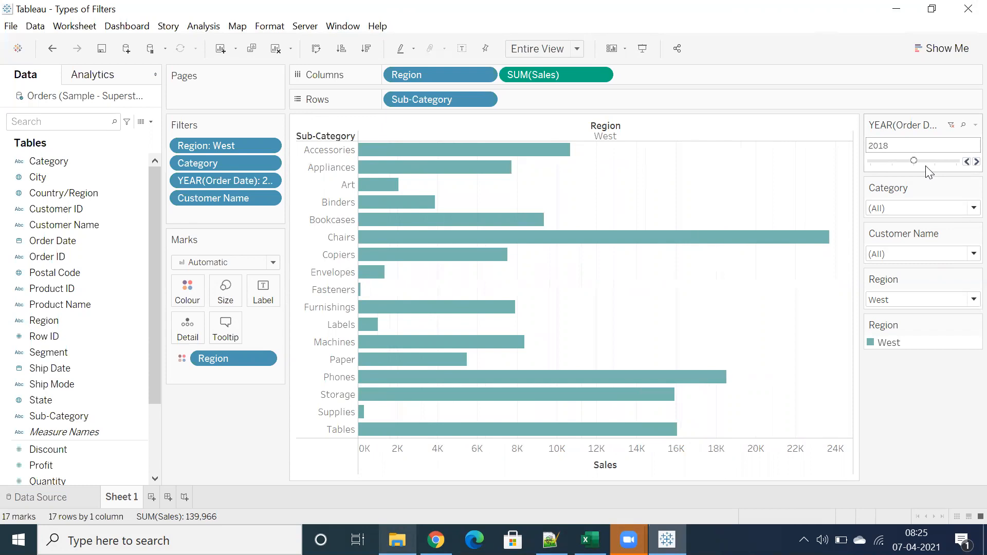
{"action": "left_click", "coordinate": [936, 163]}
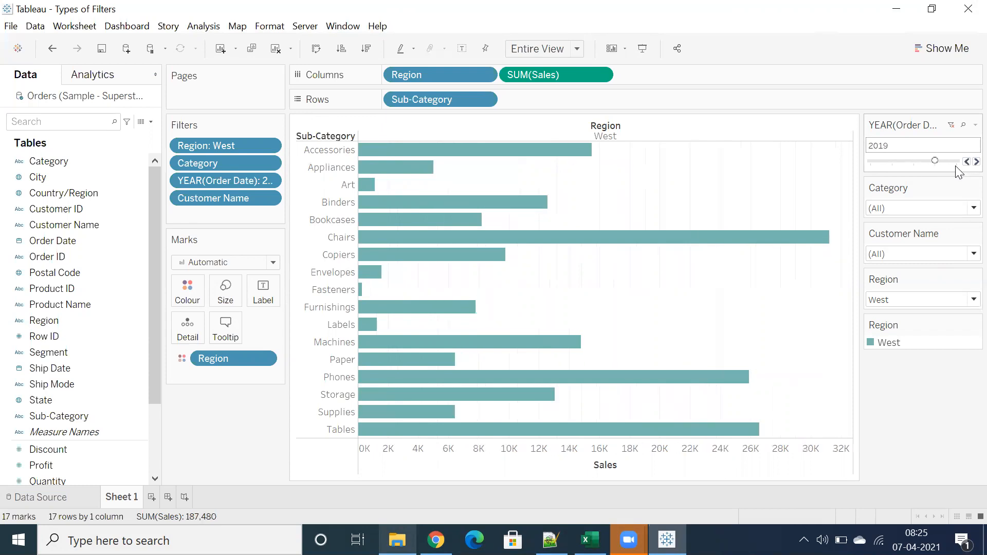
{"action": "left_click", "coordinate": [956, 163]}
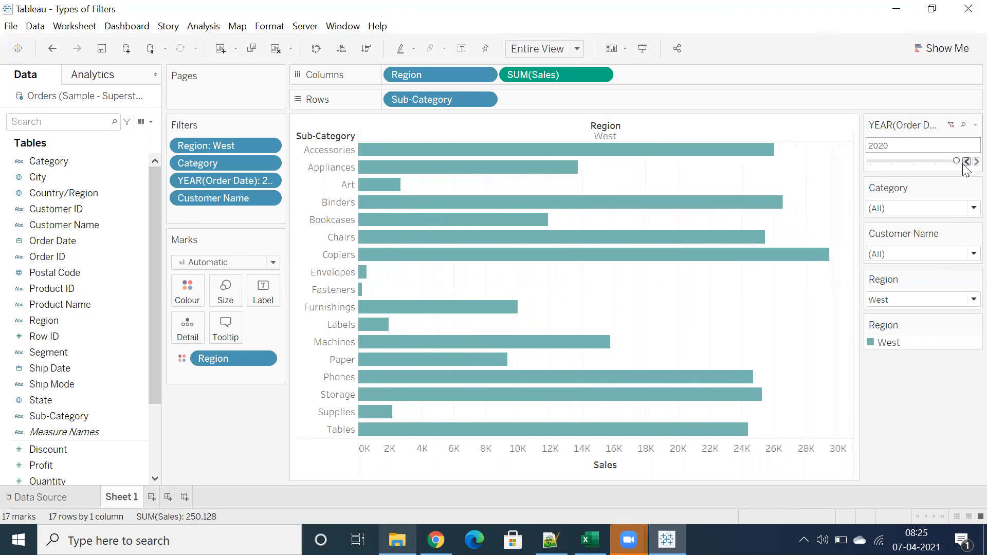
Step the YEAR(Order Date) slider back to 2018 and reset the filter to all years.
{"action": "left_click", "coordinate": [965, 162]}
{"action": "left_click", "coordinate": [966, 163]}
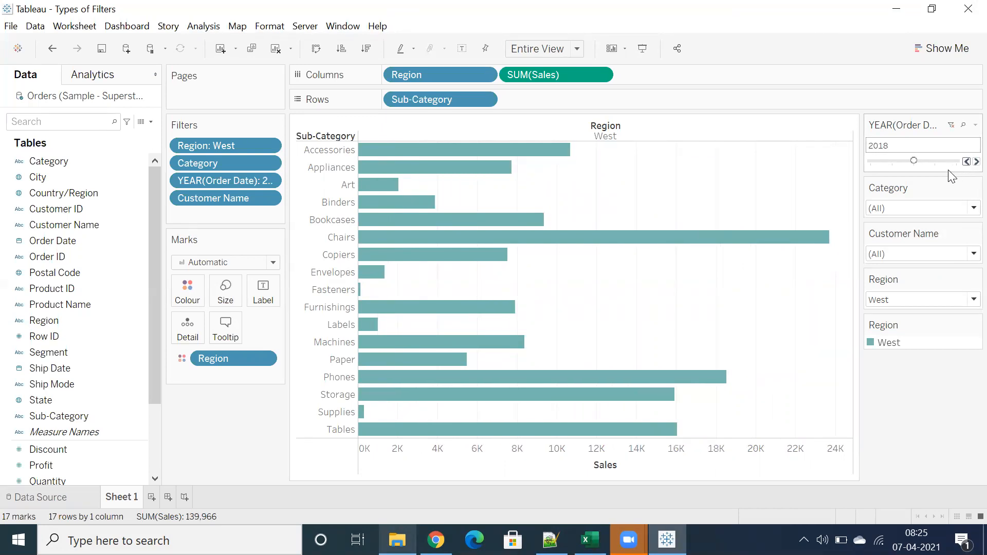
{"action": "left_click", "coordinate": [950, 124]}
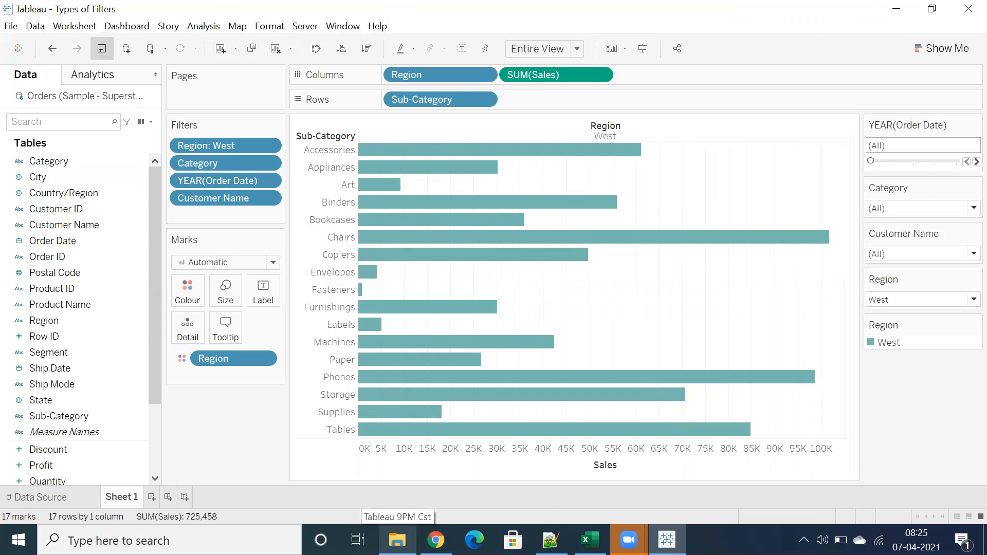
Switch to the Excel notes and review the Filters heading and the Quick Filter entry with its explanation.
{"action": "left_click", "coordinate": [589, 540]}
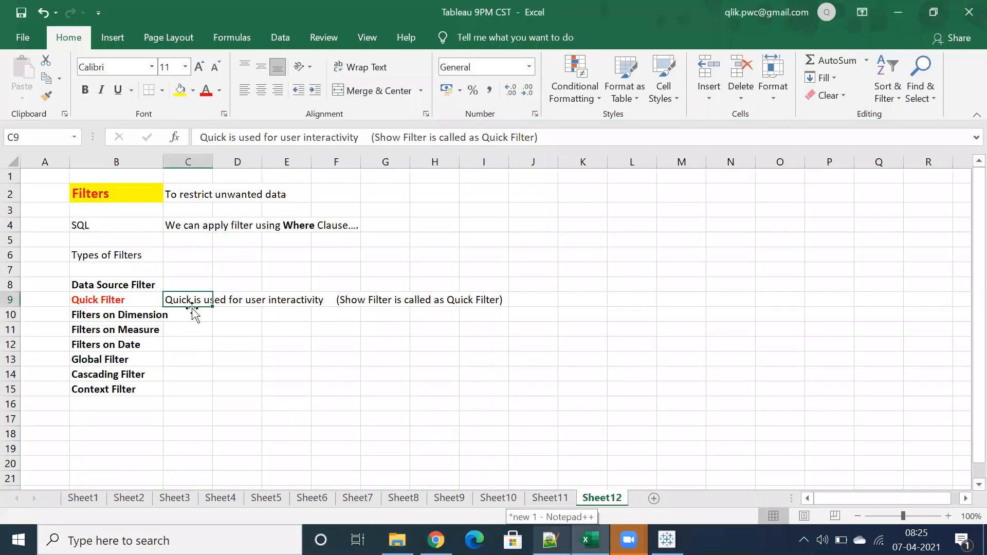
{"action": "left_click", "coordinate": [101, 198]}
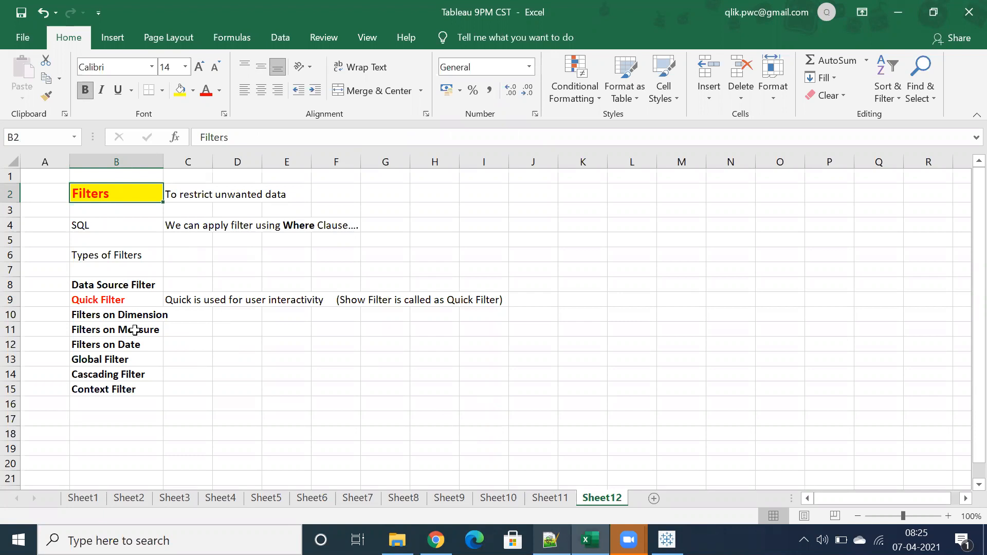
{"action": "left_click", "coordinate": [134, 303]}
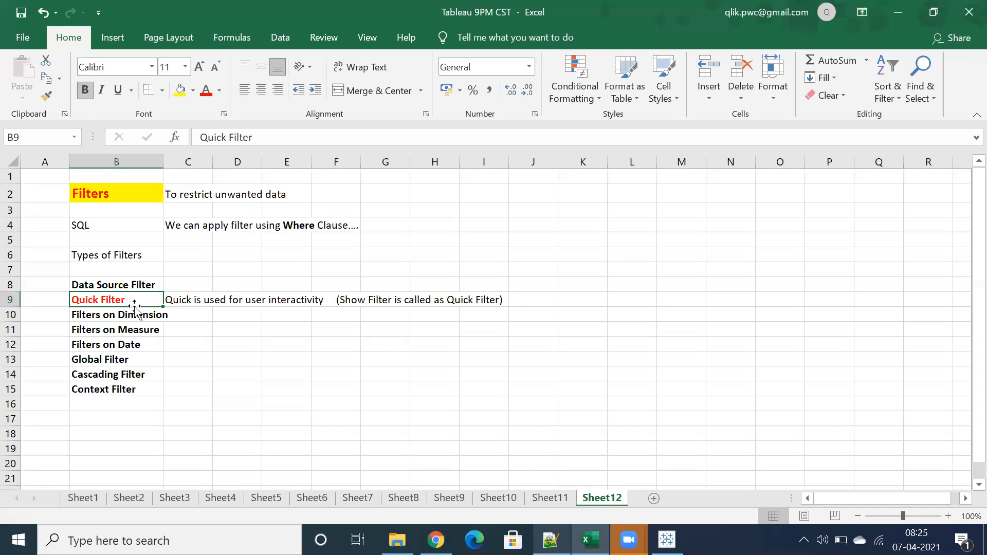
{"action": "left_click", "coordinate": [192, 298]}
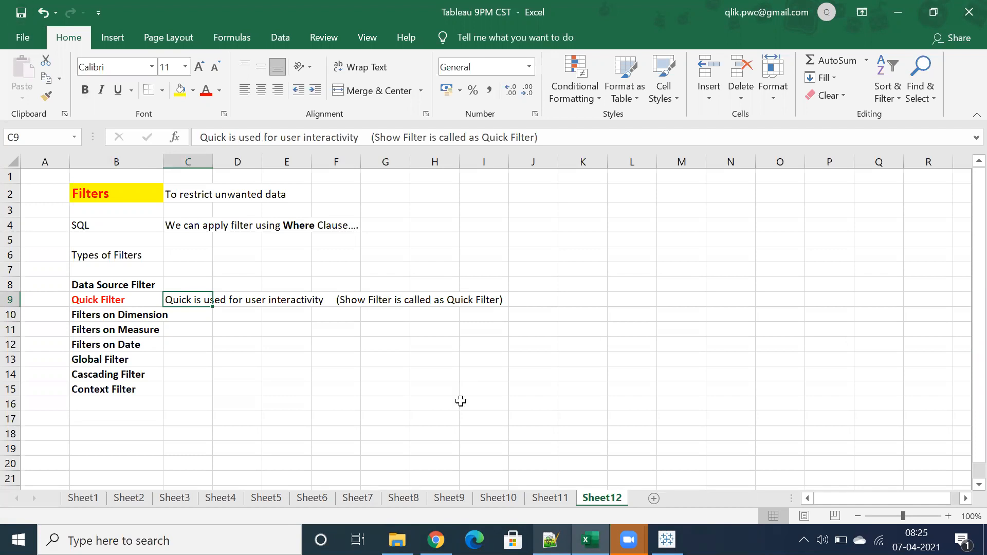
Return to Tableau, look over the YEAR(Order Date) filter's display options without changing them, and save the workbook.
{"action": "left_click", "coordinate": [667, 539]}
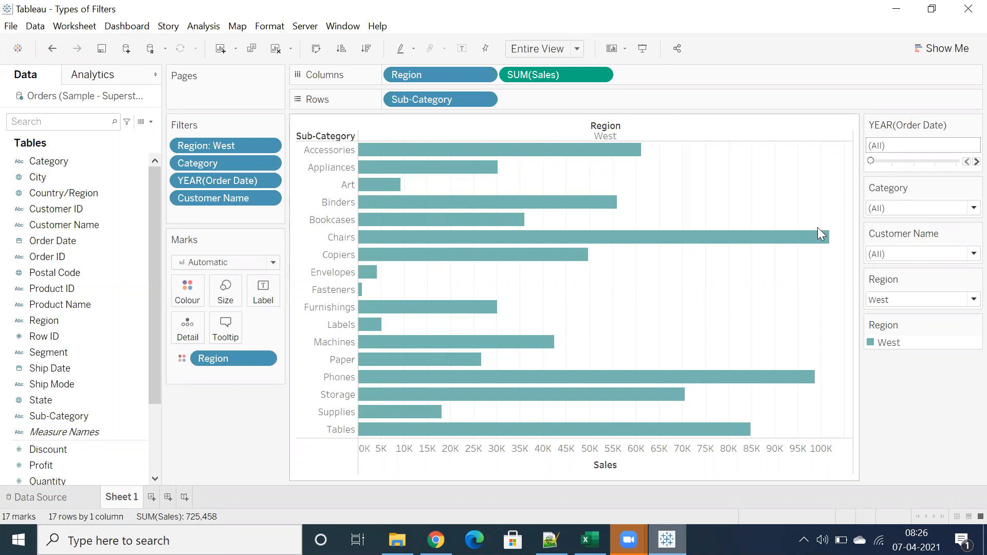
{"action": "left_click", "coordinate": [975, 125]}
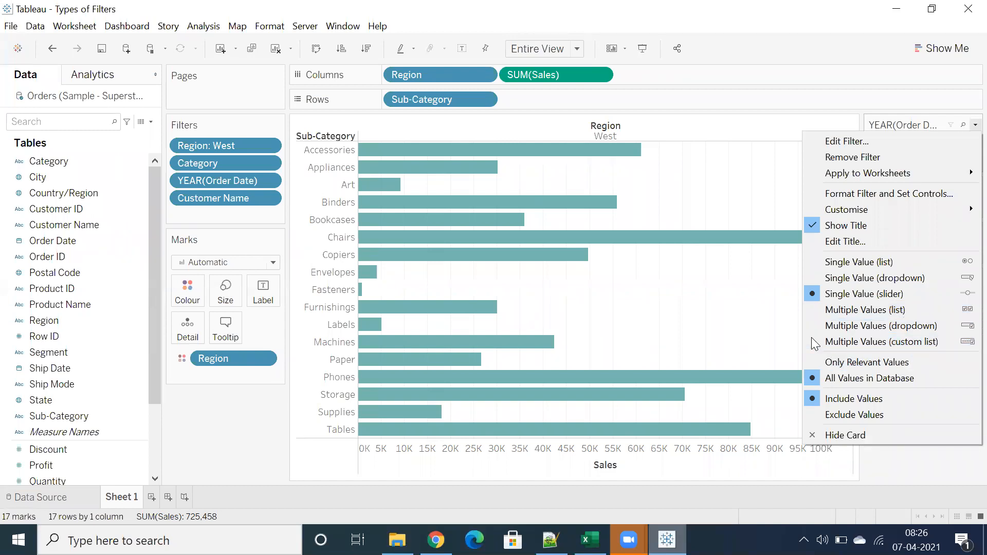
{"action": "left_click", "coordinate": [702, 301]}
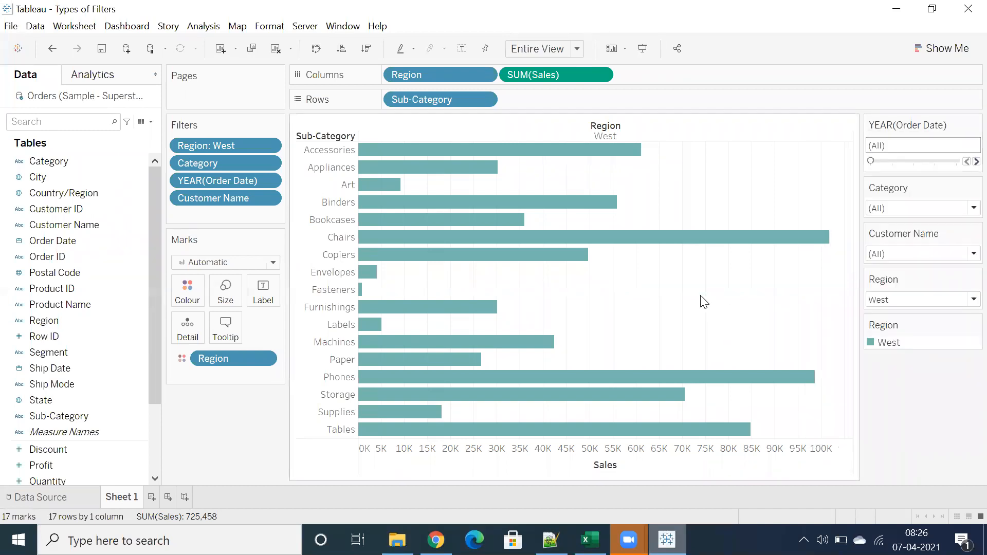
{"action": "left_click", "coordinate": [104, 50]}
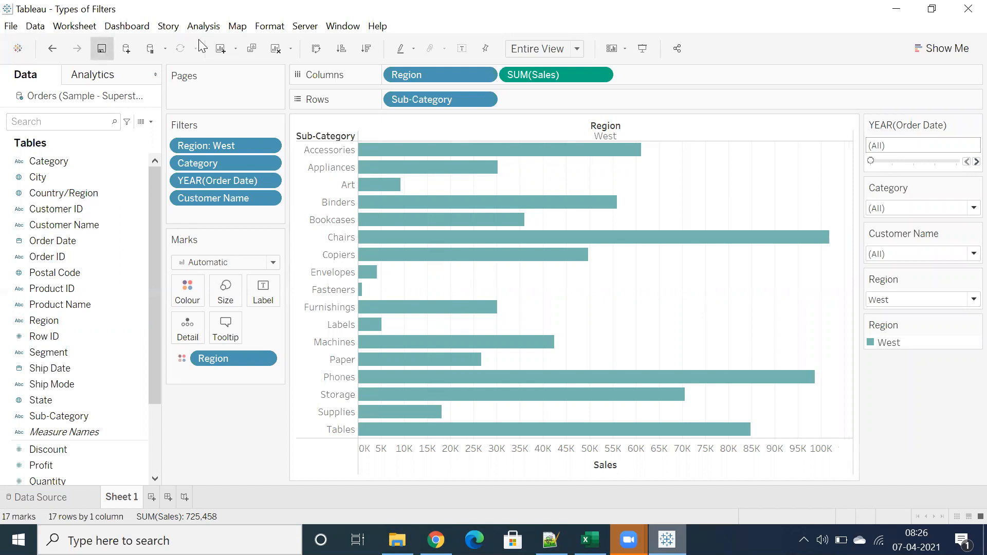
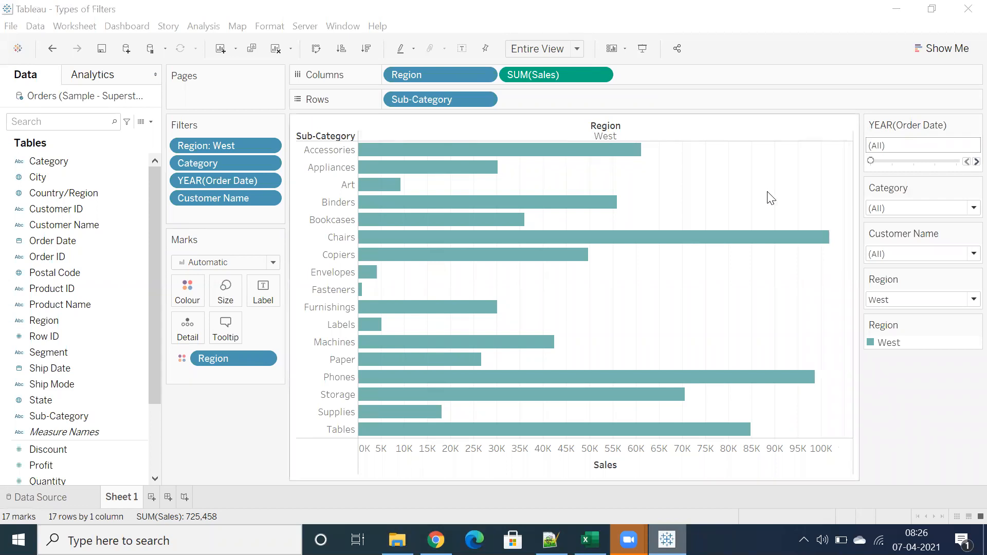
Clear and reselect all entries in the Customer Name filter.
{"action": "left_click", "coordinate": [905, 255]}
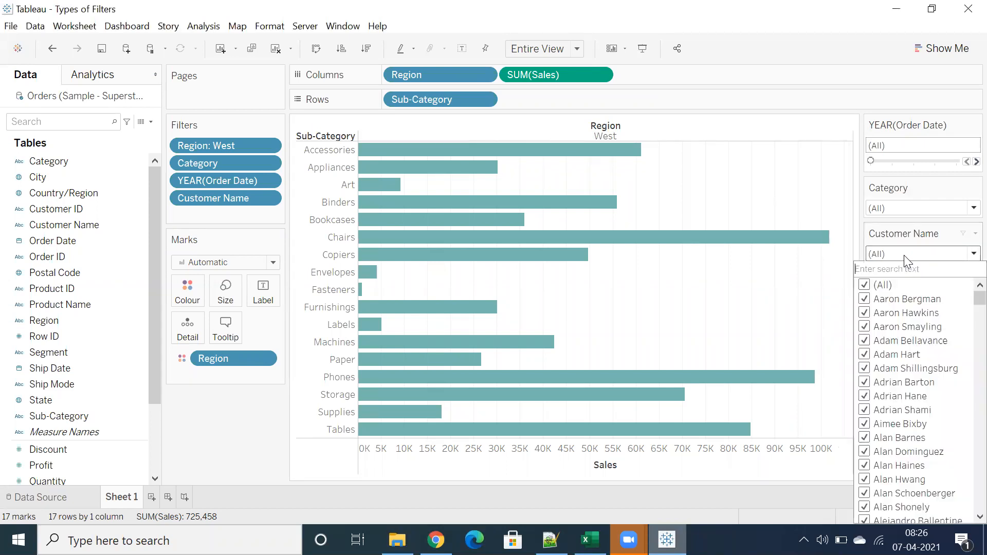
{"action": "left_click", "coordinate": [864, 285]}
{"action": "left_click", "coordinate": [864, 285]}
Replace Sub-Category with Customer Name on Rows, sorted by descending sales, and set the view fit to Standard.
{"action": "left_click_drag", "start_coordinate": [39, 224], "coordinate": [219, 382]}
{"action": "left_click", "coordinate": [543, 48]}
{"action": "left_click", "coordinate": [540, 60]}
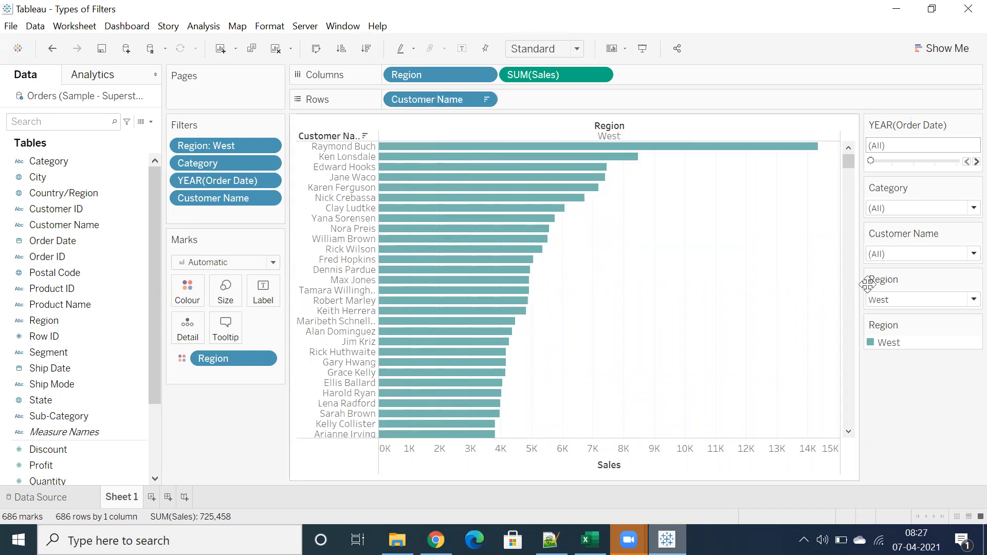
Deselect all customers in the Customer Name filter and search its list for a customer's first name.
{"action": "left_click", "coordinate": [885, 255]}
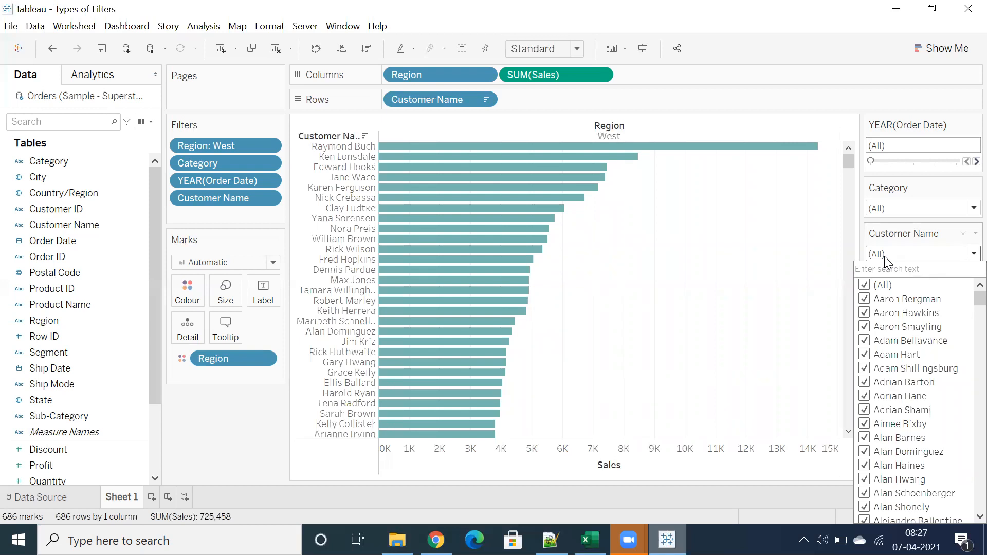
{"action": "left_click", "coordinate": [869, 283]}
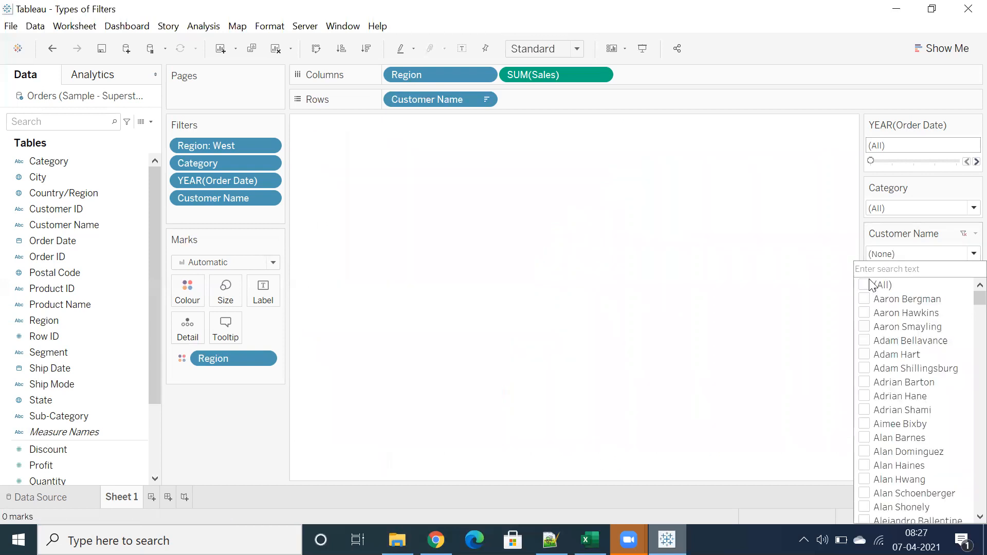
{"action": "type", "text": "John"}
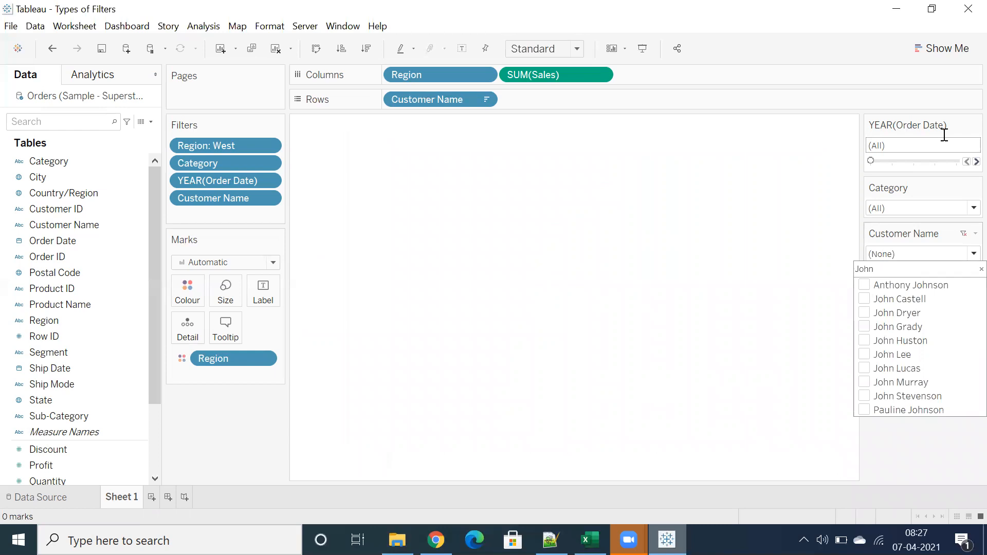
Select every customer matching the name search except the first one, and close the Customer Name filter list.
{"action": "left_click", "coordinate": [864, 299]}
{"action": "left_click", "coordinate": [864, 313]}
{"action": "left_click", "coordinate": [864, 326]}
{"action": "left_click", "coordinate": [864, 340]}
{"action": "left_click", "coordinate": [864, 354]}
{"action": "left_click", "coordinate": [864, 368]}
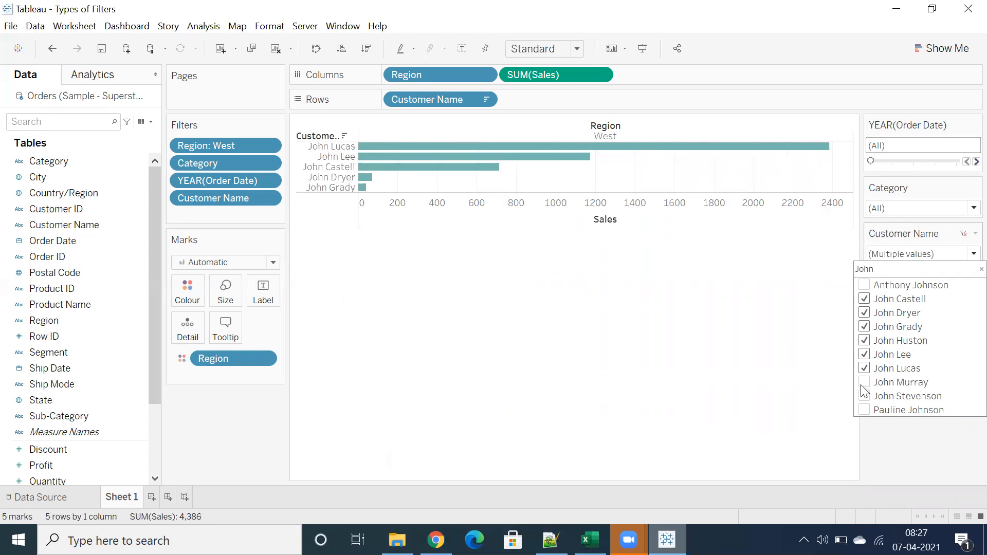
{"action": "left_click", "coordinate": [864, 382]}
{"action": "left_click", "coordinate": [864, 396]}
{"action": "left_click", "coordinate": [864, 409]}
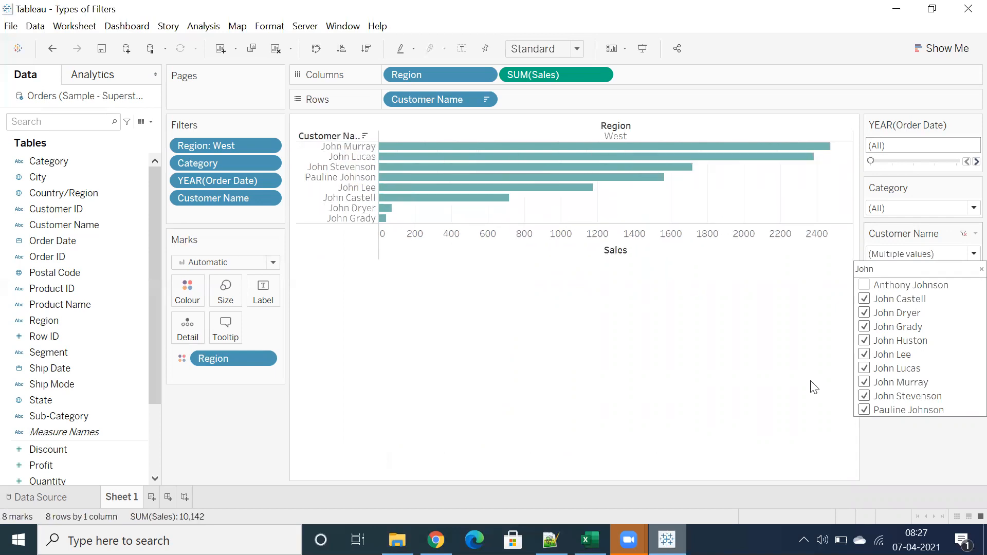
{"action": "left_click", "coordinate": [814, 388]}
Check the Customer Name filter's full list and reset the filter to all customers.
{"action": "left_click", "coordinate": [892, 255]}
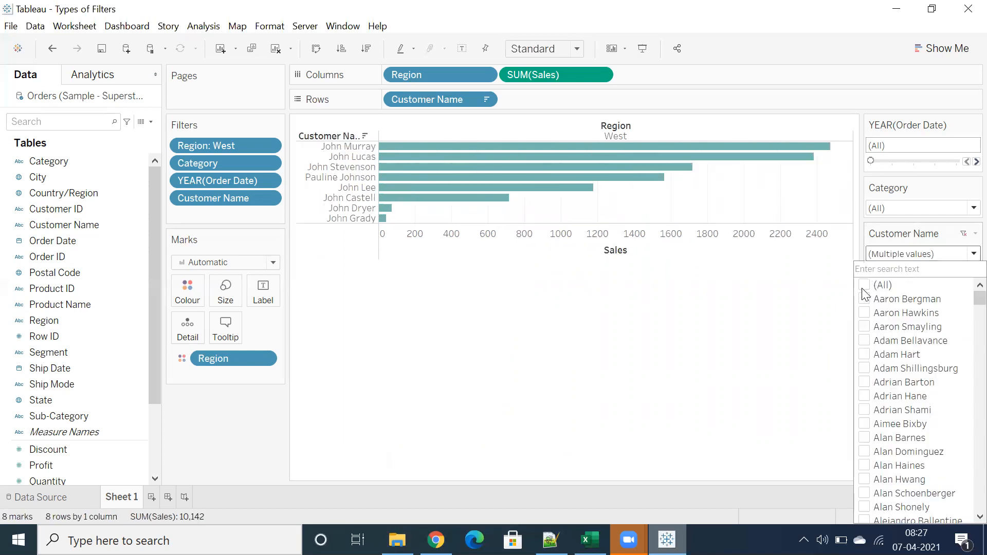
{"action": "left_click", "coordinate": [797, 293]}
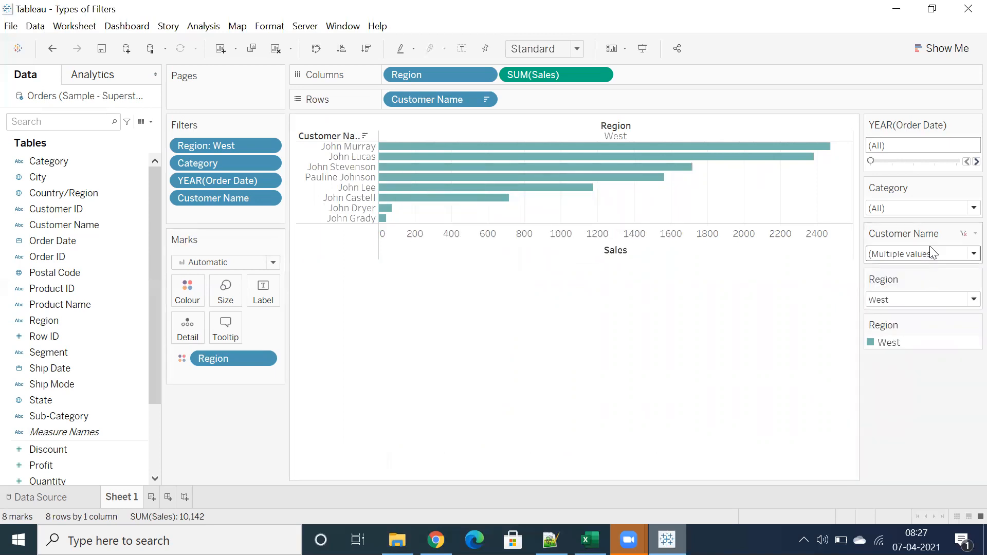
{"action": "left_click", "coordinate": [962, 233]}
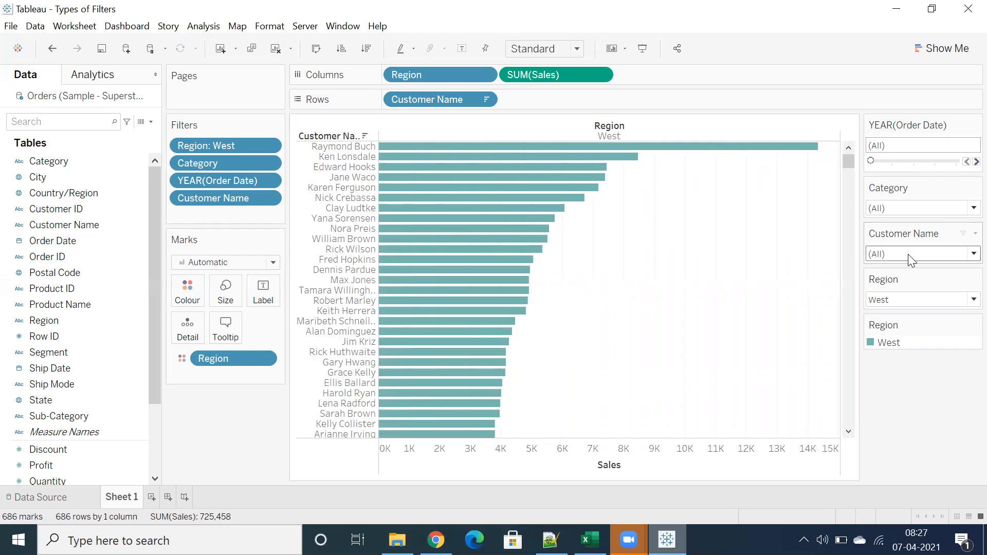
Search the Customer Name filter for a different first name, clear the search, and view the full list again.
{"action": "left_click", "coordinate": [910, 257]}
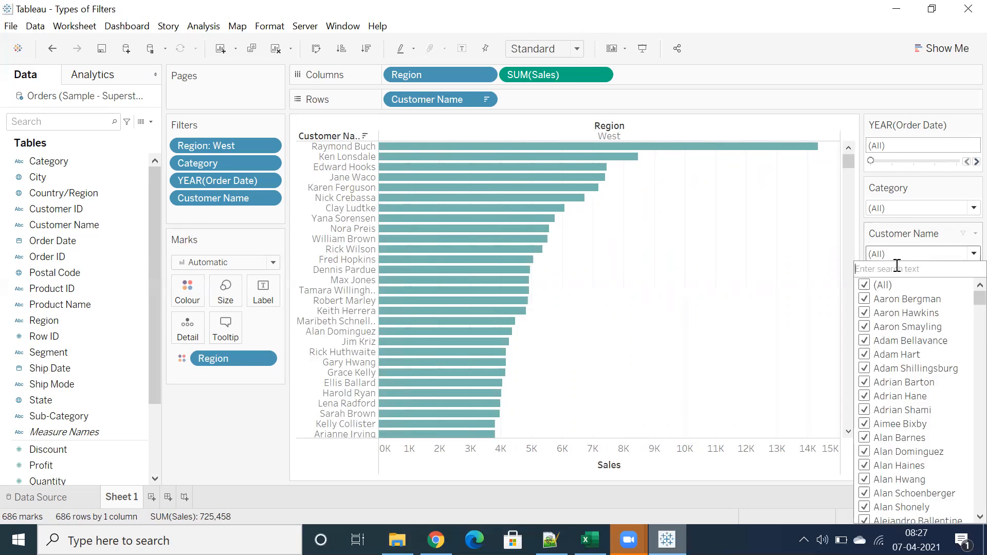
{"action": "type", "text": "adam"}
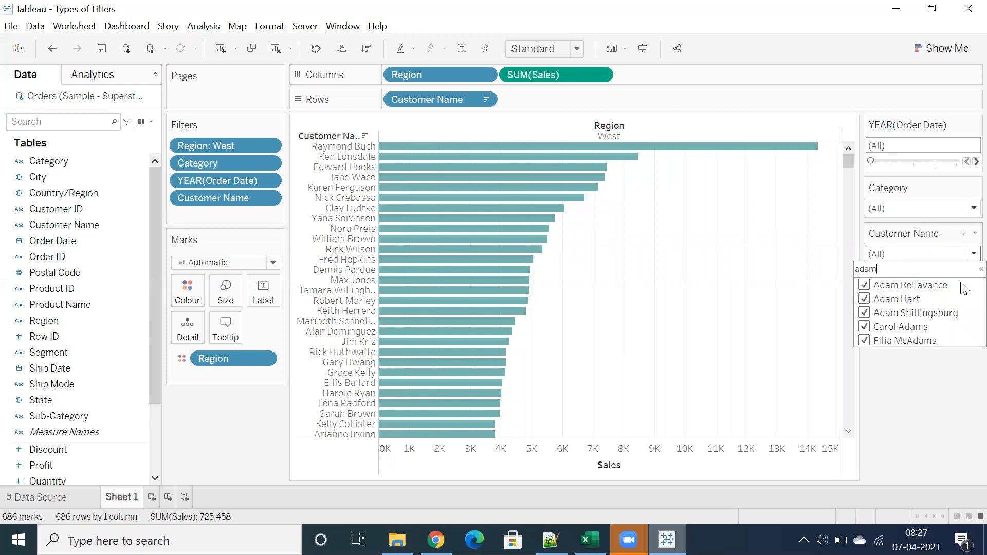
{"action": "left_click", "coordinate": [981, 269]}
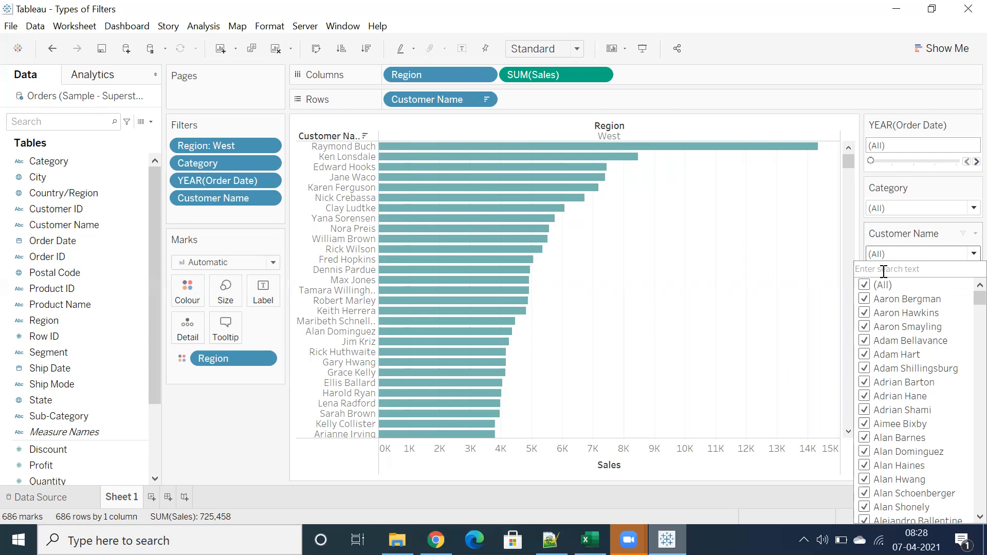
{"action": "left_click", "coordinate": [898, 253]}
{"action": "left_click", "coordinate": [900, 253]}
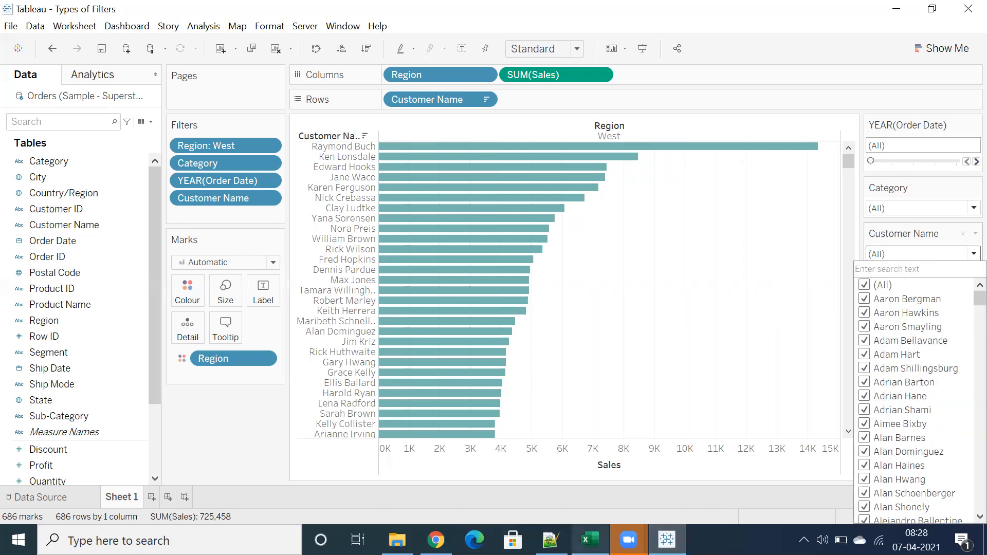
Switch to the Excel notes, select the Filters on Dimension entry, and return to Tableau.
{"action": "left_click", "coordinate": [590, 540]}
{"action": "left_click", "coordinate": [111, 314]}
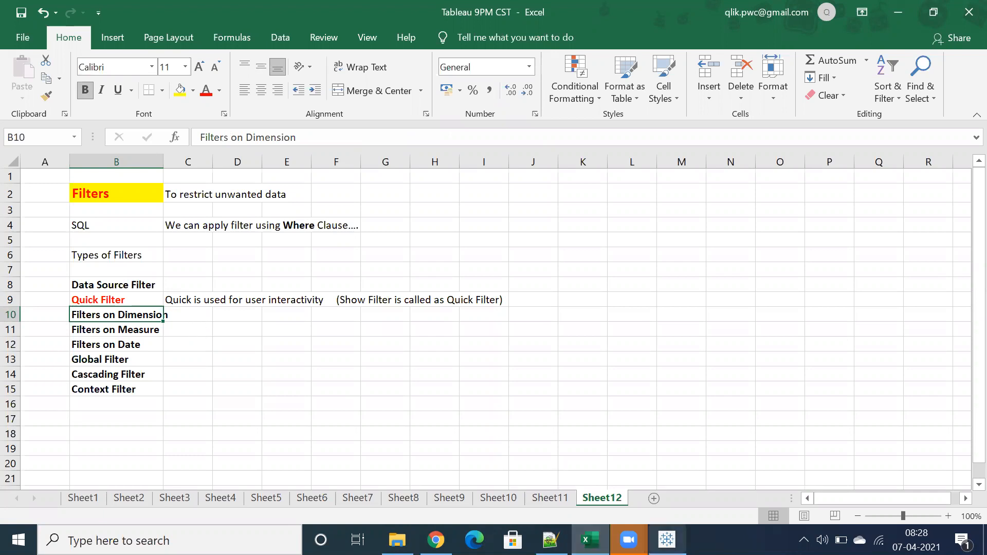
{"action": "left_click", "coordinate": [667, 540]}
Deselect all customers in the Customer Name filter, search for another first name, and select the three customers who have it.
{"action": "left_click", "coordinate": [927, 253]}
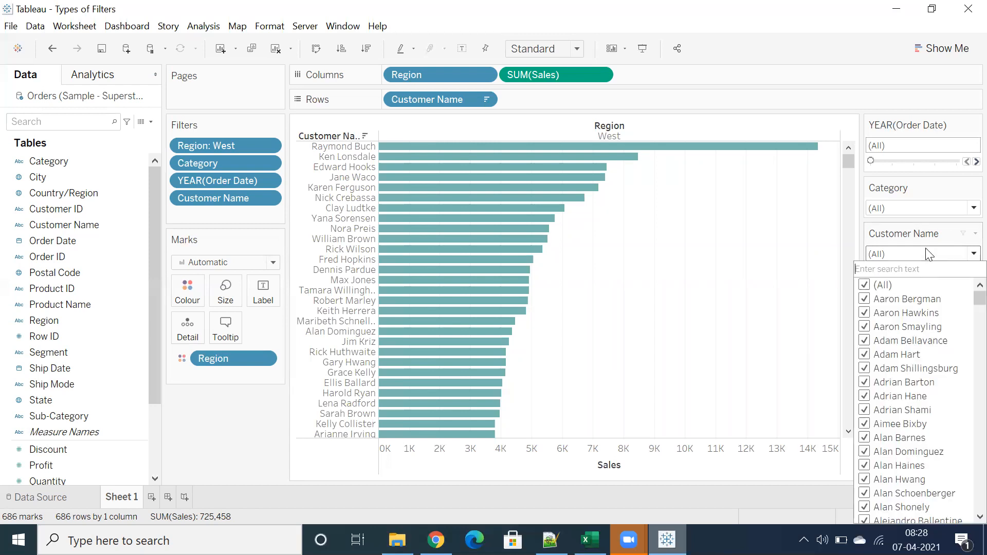
{"action": "left_click", "coordinate": [882, 284]}
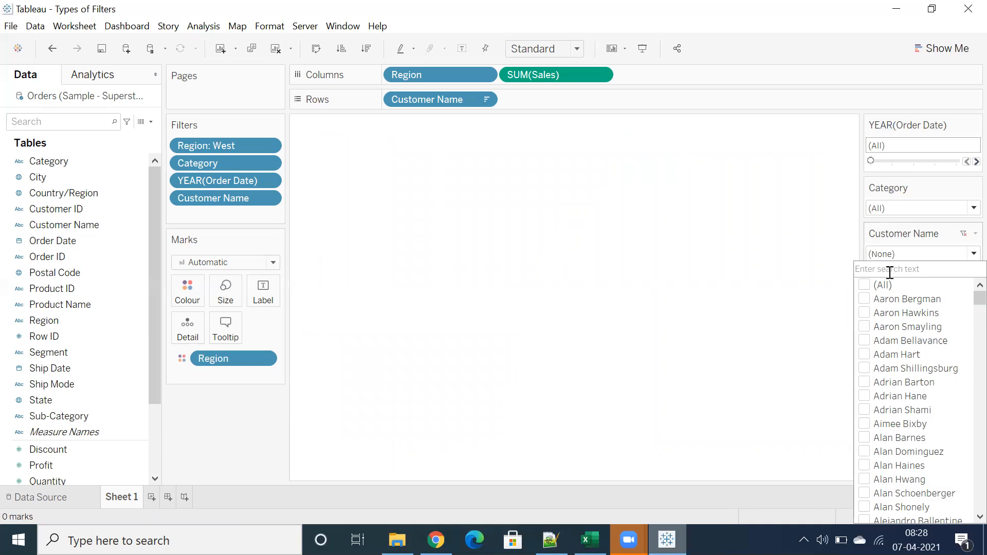
{"action": "type", "text": "Allen"}
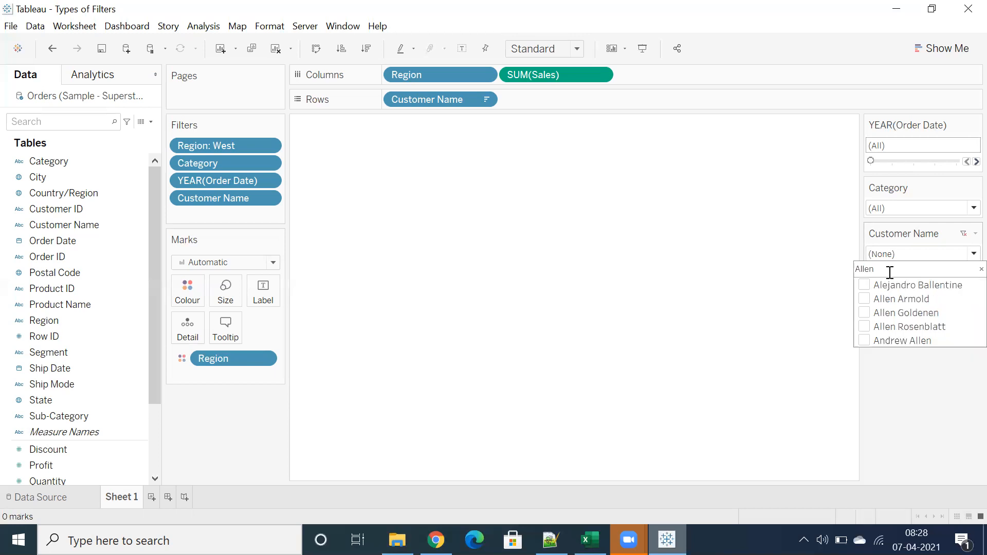
{"action": "left_click", "coordinate": [865, 299]}
{"action": "left_click", "coordinate": [865, 313]}
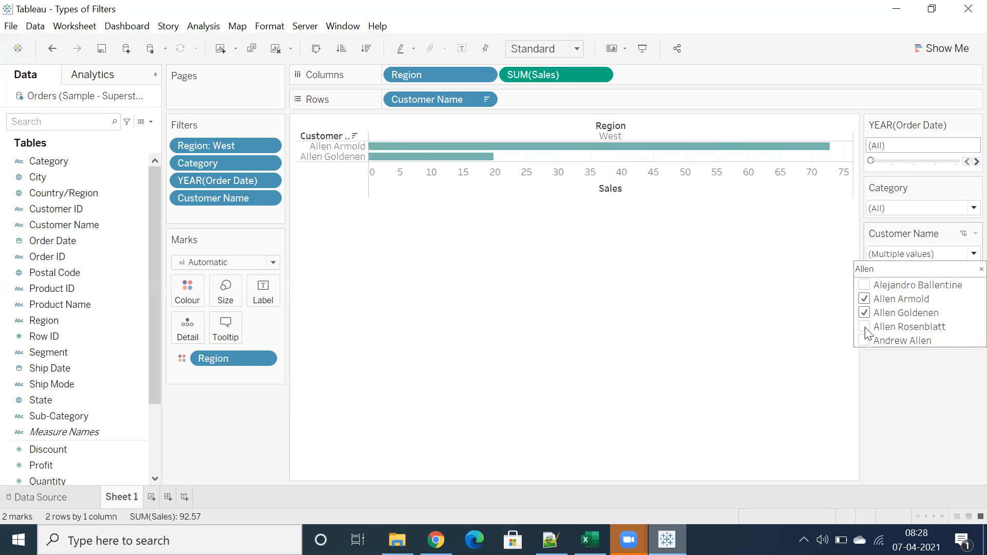
{"action": "left_click", "coordinate": [864, 328]}
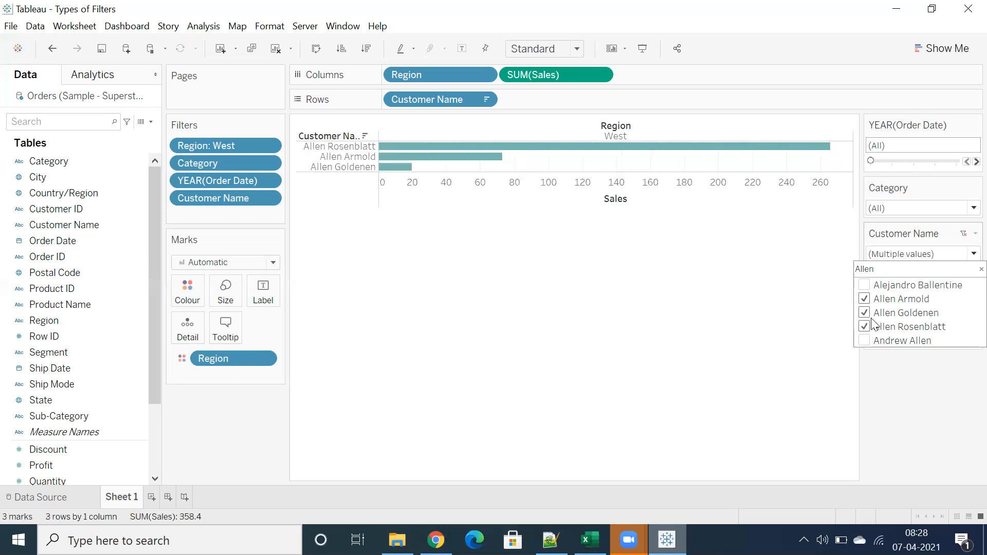
Replace the Customer Name filter's search text with a surname and clear that search.
{"action": "left_click", "coordinate": [954, 265]}
{"action": "key", "text": "BackSpace"}
{"action": "type", "text": "Godso"}
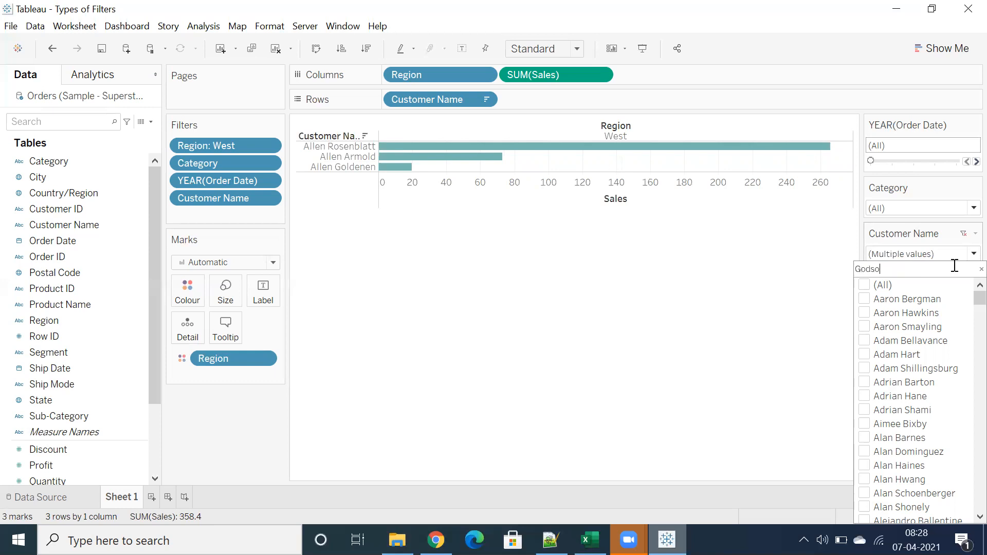
{"action": "type", "text": "n"}
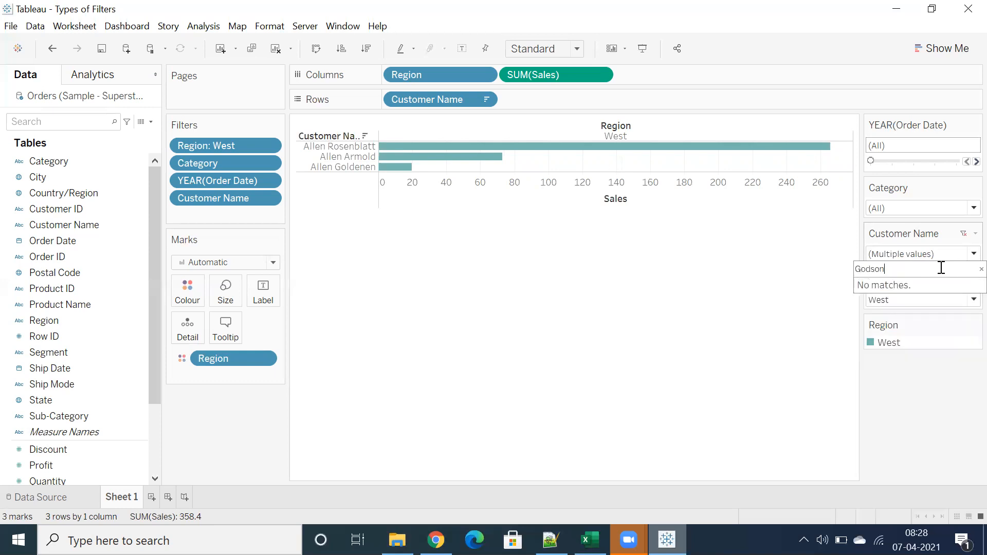
{"action": "left_click", "coordinate": [981, 269]}
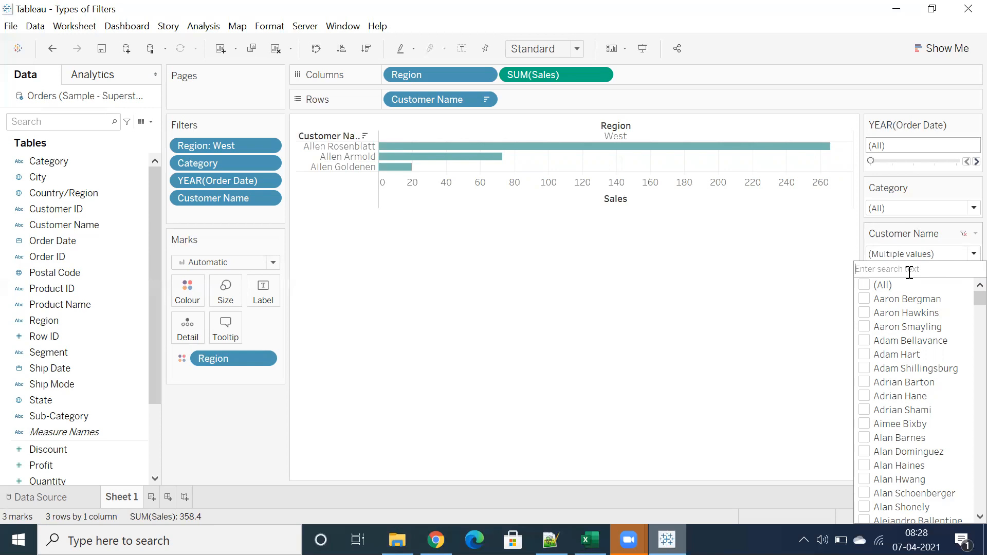
Search the Customer Name filter for "son" and add the first 15 matching customers to the selection.
{"action": "type", "text": "son"}
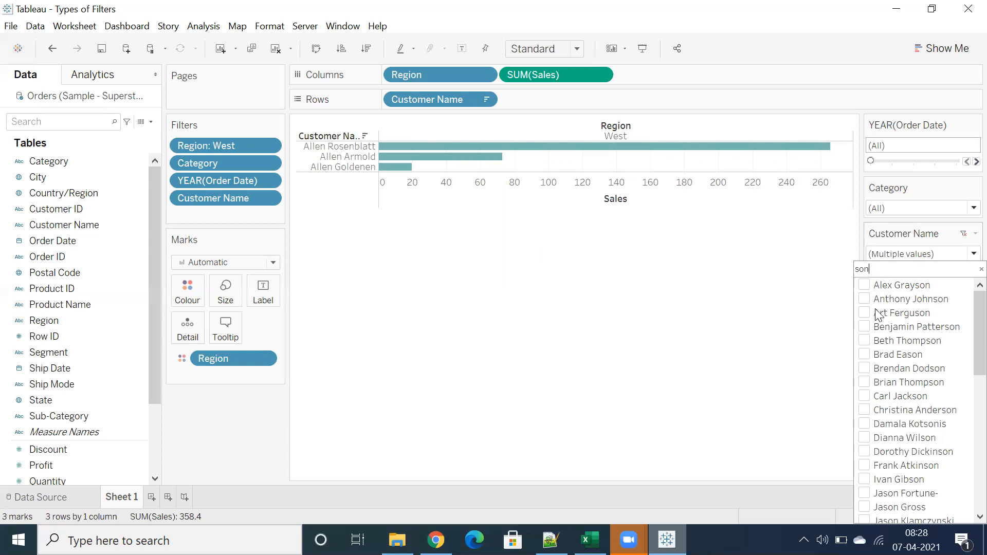
{"action": "left_click", "coordinate": [866, 289]}
{"action": "left_click", "coordinate": [864, 300]}
{"action": "left_click", "coordinate": [865, 314]}
{"action": "left_click", "coordinate": [865, 327]}
{"action": "left_click", "coordinate": [864, 341]}
{"action": "left_click", "coordinate": [864, 354]}
{"action": "left_click", "coordinate": [864, 369]}
{"action": "left_click", "coordinate": [864, 382]}
{"action": "left_click", "coordinate": [864, 397]}
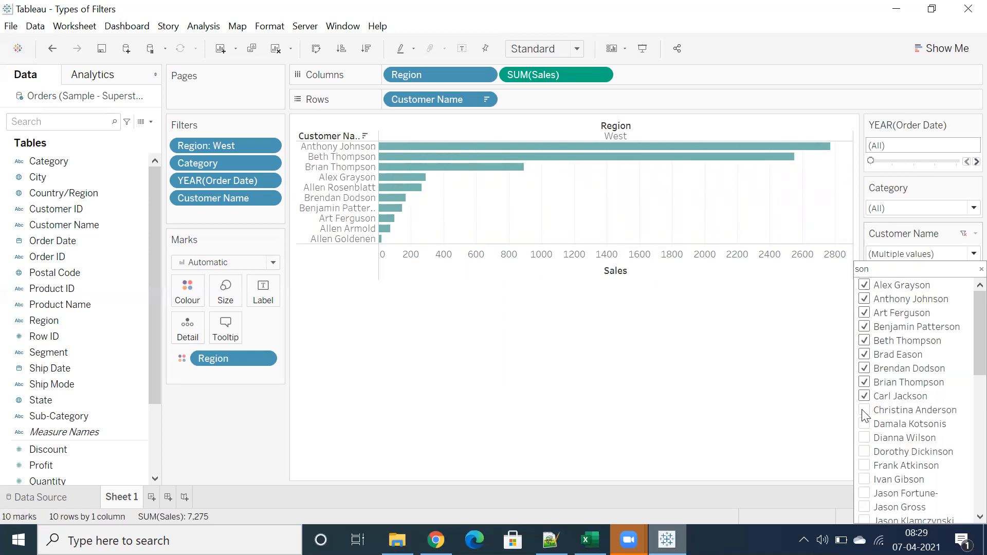
{"action": "left_click", "coordinate": [864, 410]}
{"action": "left_click", "coordinate": [865, 425]}
{"action": "left_click", "coordinate": [864, 438]}
{"action": "left_click", "coordinate": [865, 451]}
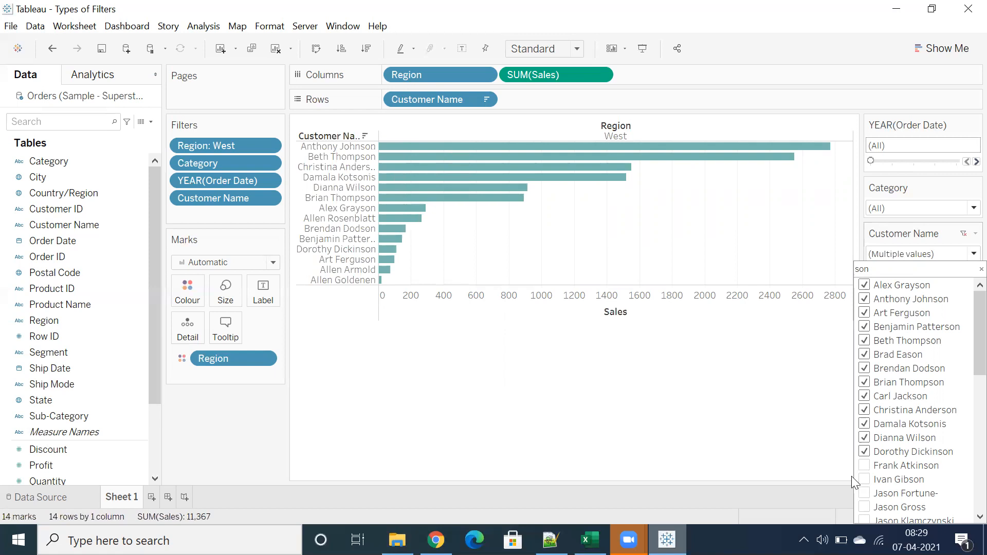
{"action": "left_click", "coordinate": [865, 466]}
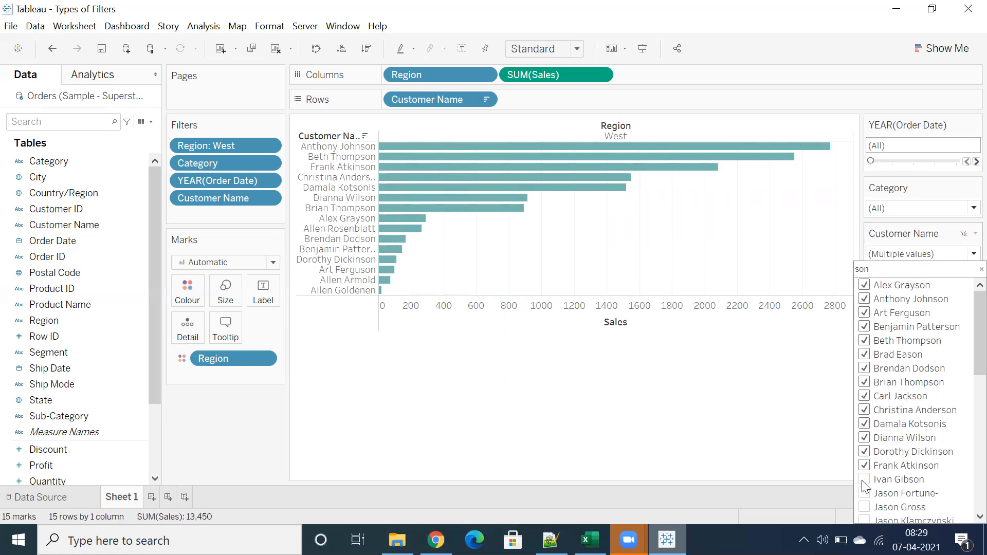
{"action": "left_click", "coordinate": [865, 480]}
{"action": "scroll", "coordinate": [880, 360], "scroll_direction": "down", "scroll_amount": 5}
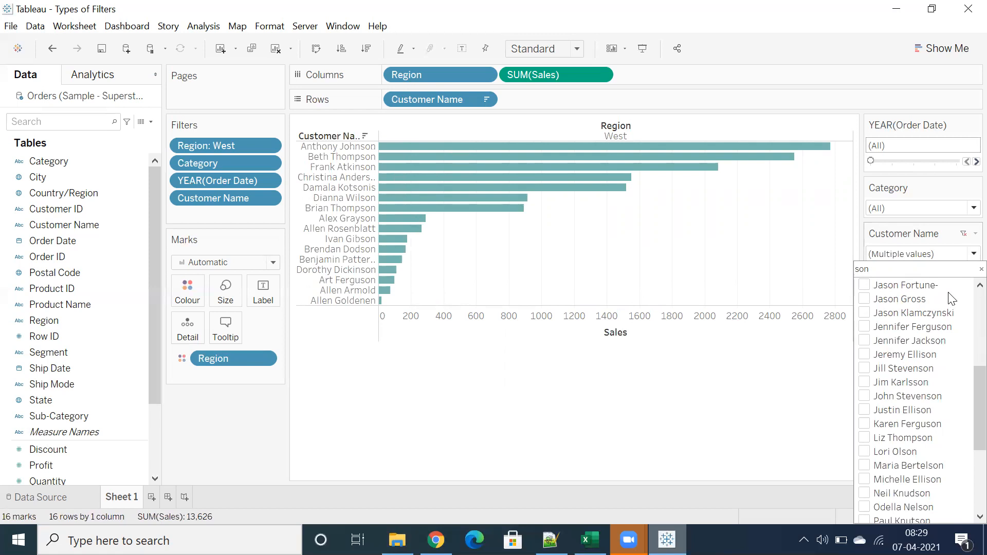
Clear the "son" search and reset the Customer Name filter to all customers.
{"action": "double_click", "coordinate": [963, 270]}
{"action": "key", "text": "BackSpace"}
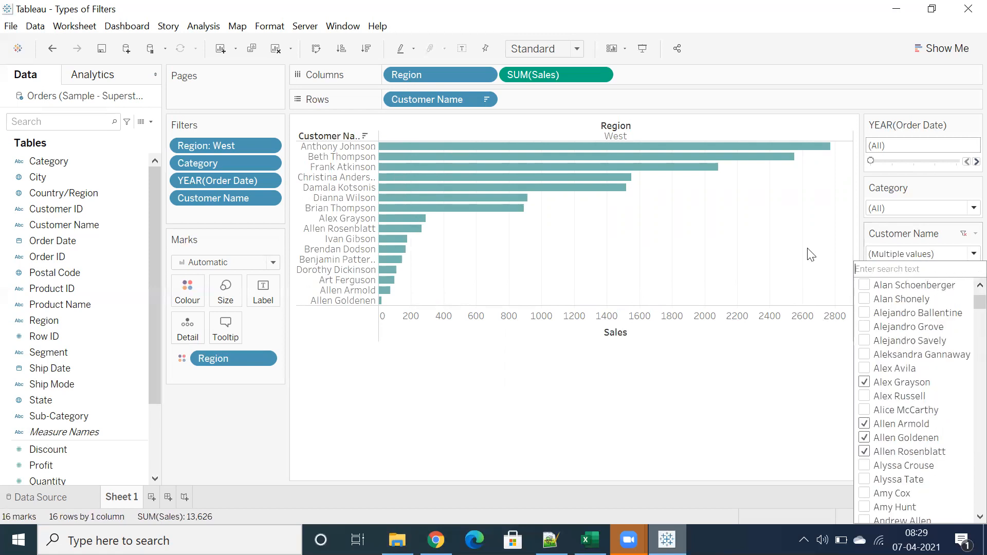
{"action": "left_click", "coordinate": [948, 254]}
{"action": "left_click", "coordinate": [962, 234]}
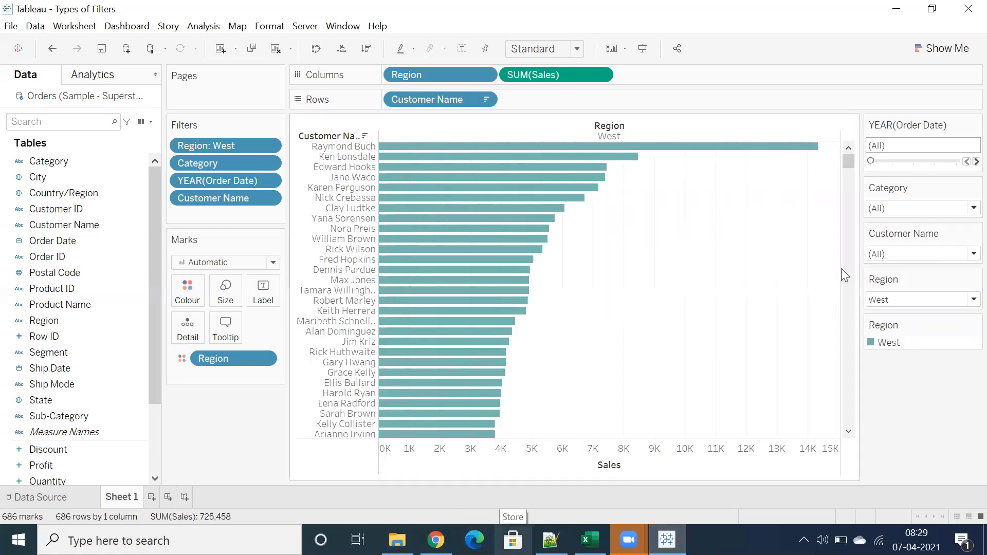
Deselect four consecutive customers further down the Customer Name filter list, and reset the filter to all customers.
{"action": "left_click", "coordinate": [892, 254]}
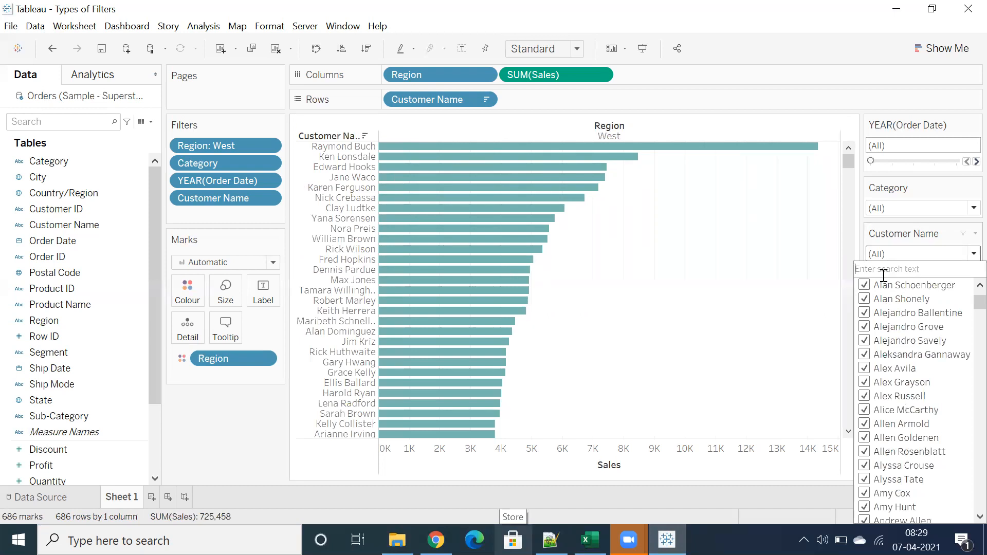
{"action": "scroll", "coordinate": [866, 329], "scroll_direction": "down", "scroll_amount": 8}
{"action": "left_click", "coordinate": [864, 326]}
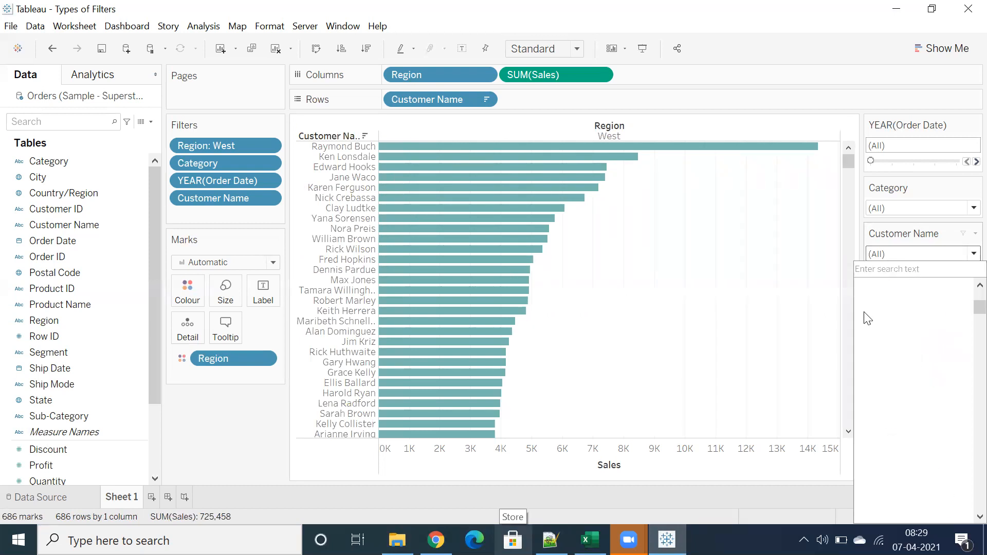
{"action": "left_click", "coordinate": [864, 312]}
{"action": "left_click", "coordinate": [862, 299]}
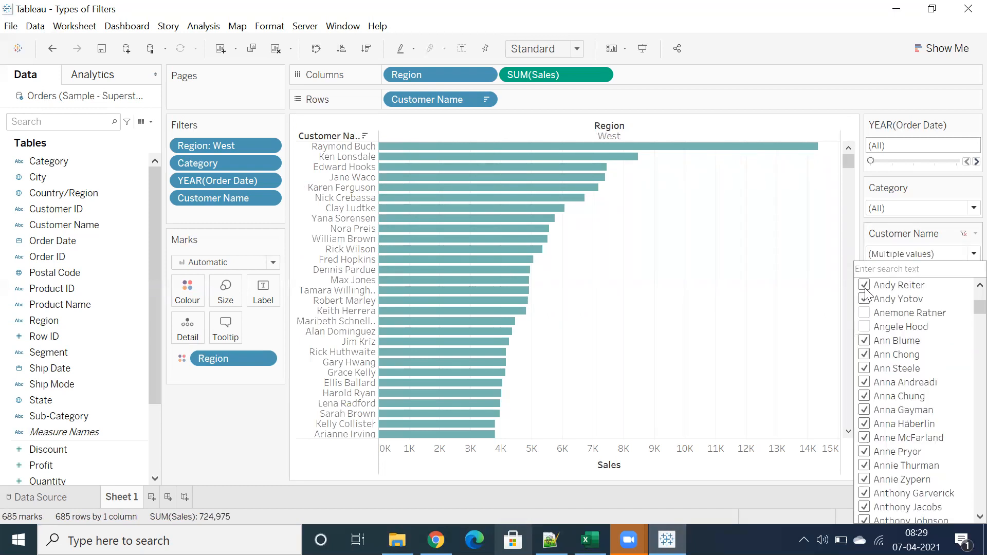
{"action": "left_click", "coordinate": [862, 286]}
{"action": "left_click", "coordinate": [963, 234]}
{"action": "left_click", "coordinate": [964, 235]}
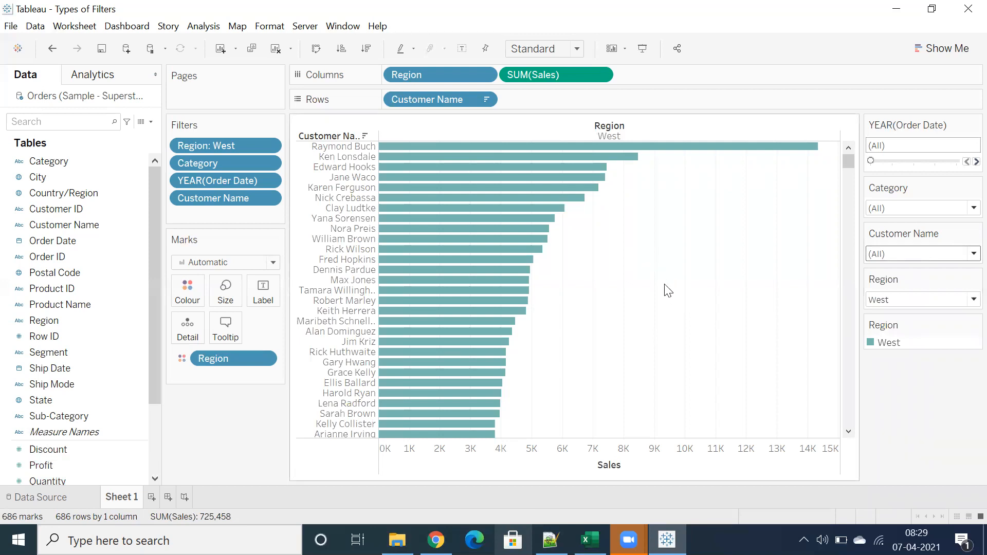
{"action": "left_click", "coordinate": [565, 48]}
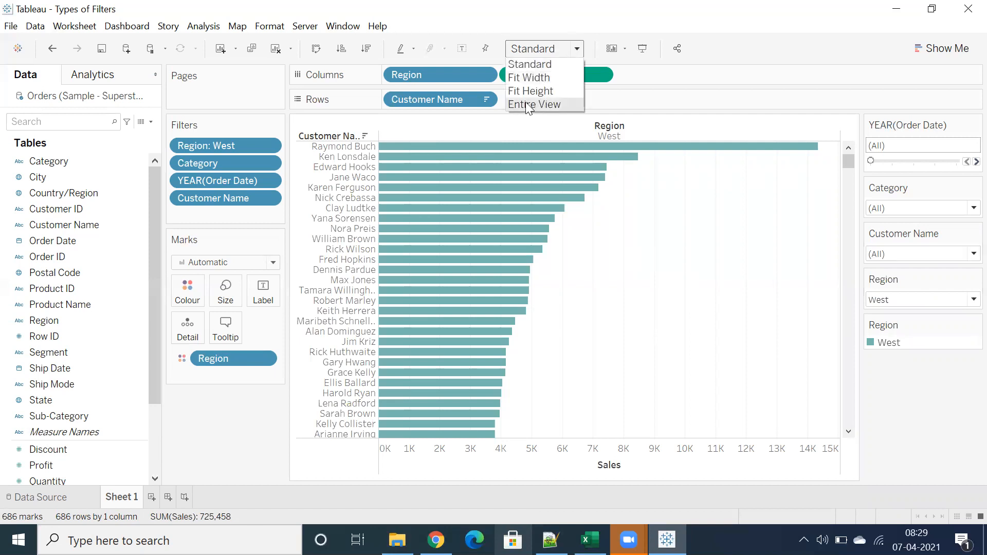
{"action": "left_click", "coordinate": [638, 244]}
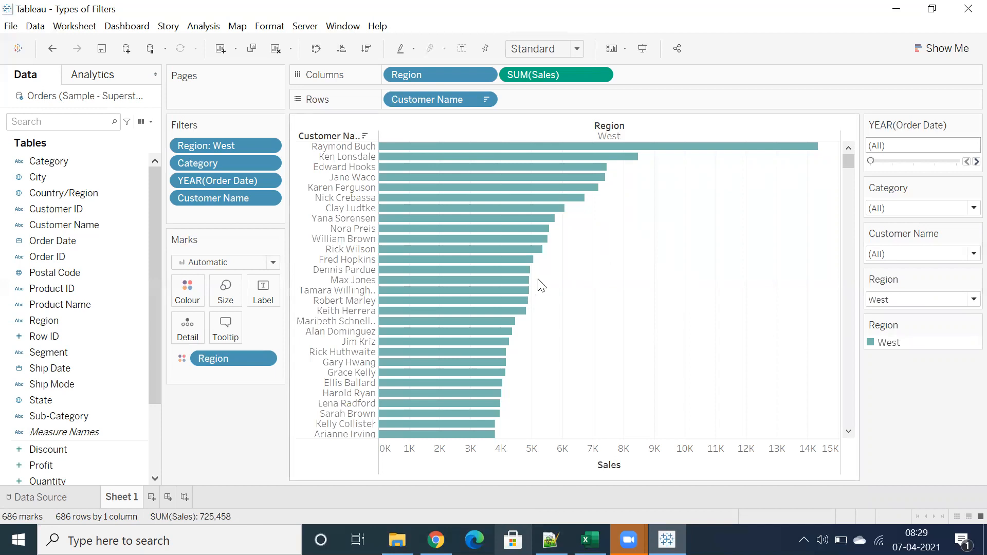
Create a new worksheet and build a view showing Sales by Region.
{"action": "left_click", "coordinate": [152, 497]}
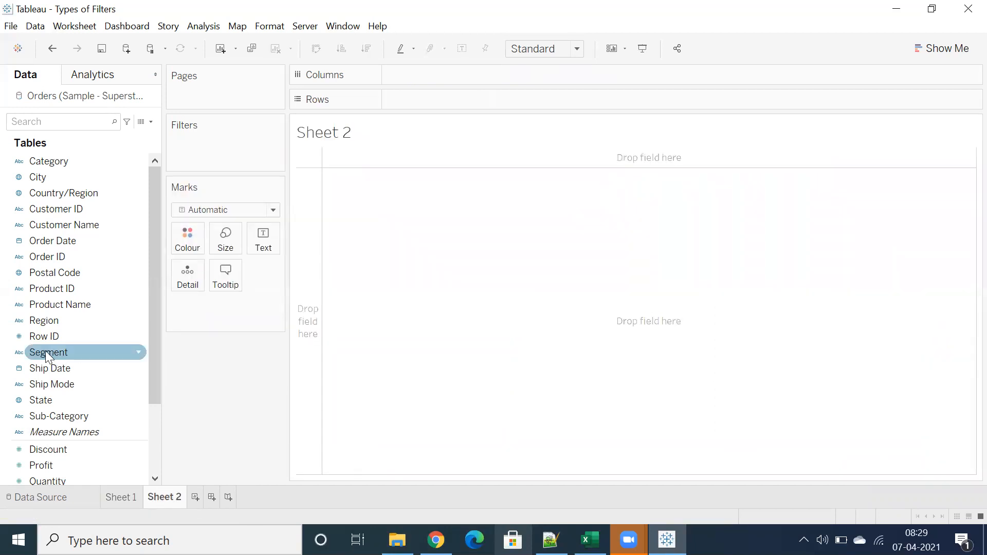
{"action": "double_click", "coordinate": [43, 321]}
{"action": "scroll", "coordinate": [34, 430], "scroll_direction": "down", "scroll_amount": 3}
{"action": "left_click", "coordinate": [39, 405]}
{"action": "double_click", "coordinate": [39, 406]}
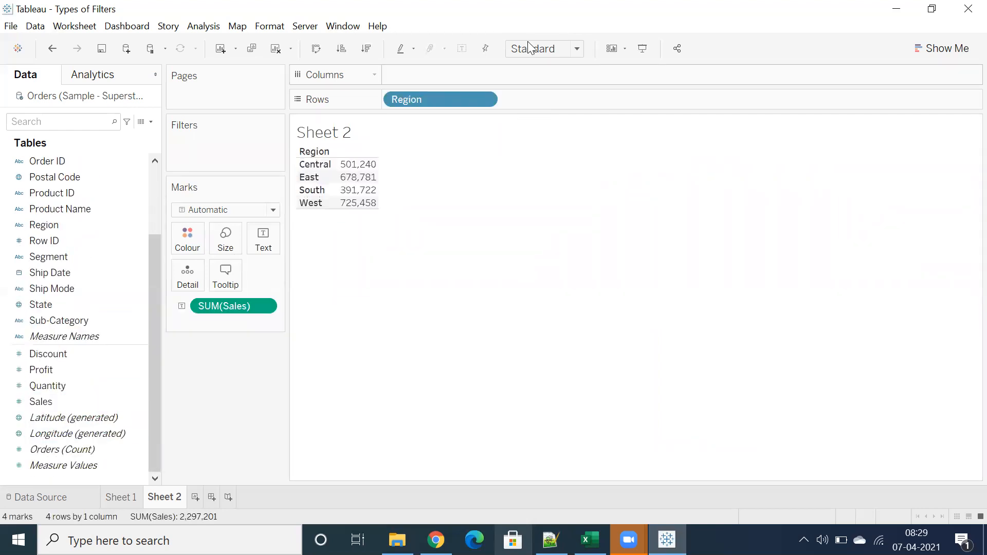
Convert the Region sales table to a horizontal bar chart using Show Me.
{"action": "left_click", "coordinate": [939, 50]}
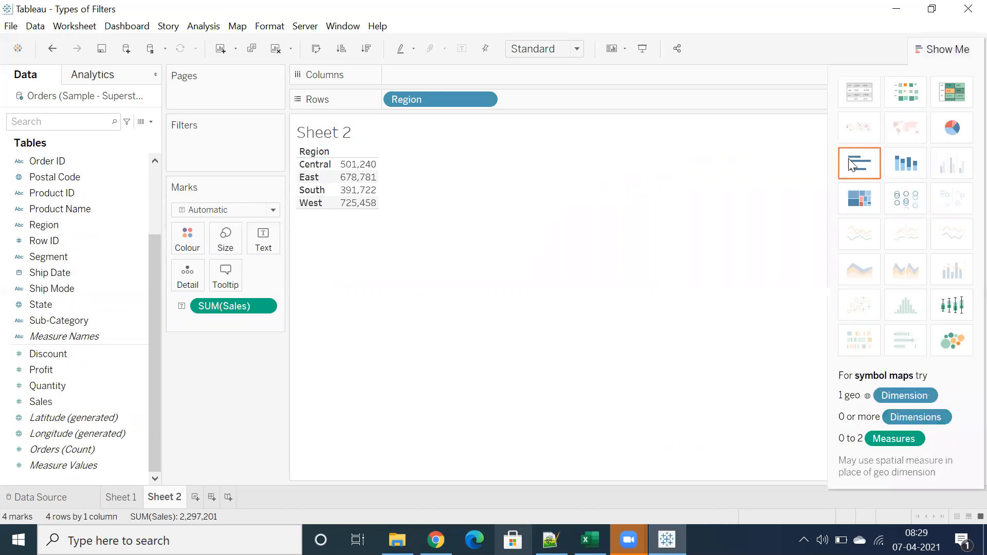
{"action": "left_click", "coordinate": [861, 164]}
{"action": "left_click", "coordinate": [925, 49]}
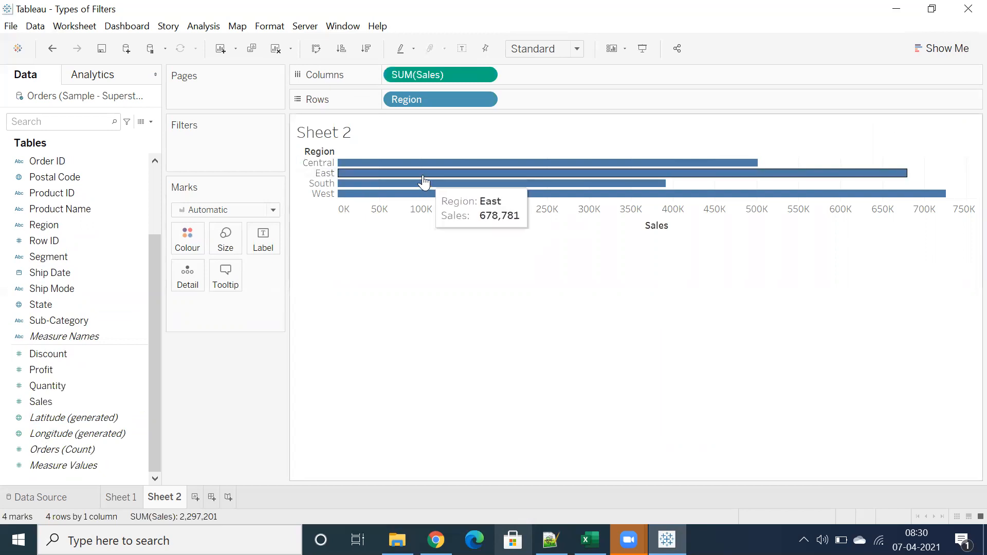
{"action": "mouse_move", "coordinate": [416, 170]}
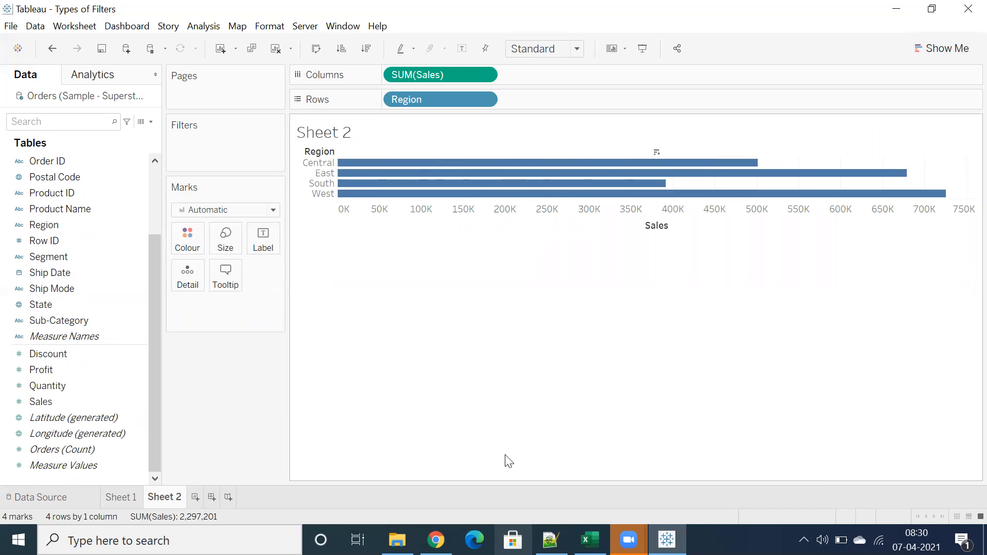
Create a new dashboard and place Sheet 2 on it with Sheet 1 directly below.
{"action": "left_click", "coordinate": [214, 494]}
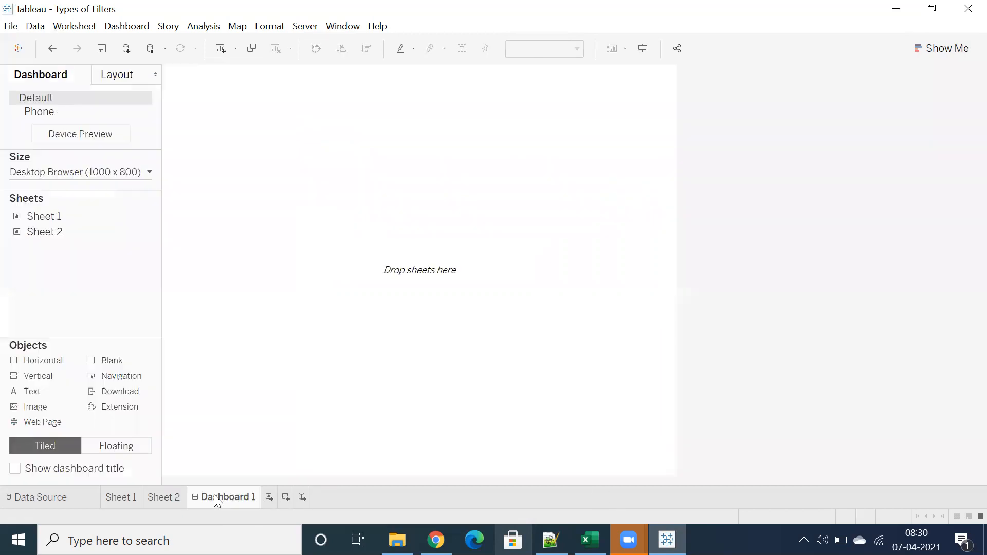
{"action": "mouse_move", "coordinate": [34, 237]}
{"action": "left_click_drag", "start_coordinate": [34, 237], "coordinate": [308, 214]}
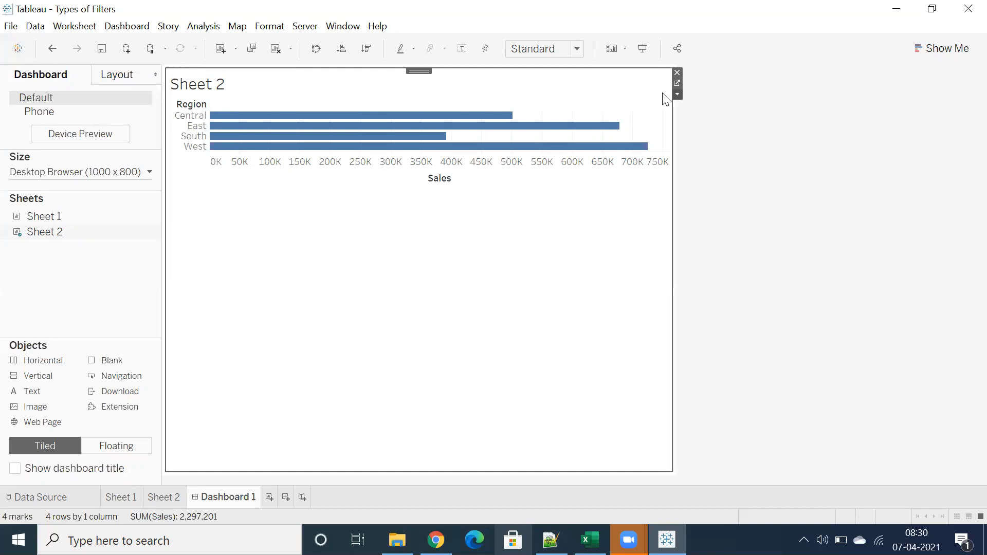
{"action": "mouse_move", "coordinate": [36, 216]}
{"action": "left_click_drag", "start_coordinate": [36, 216], "coordinate": [384, 372]}
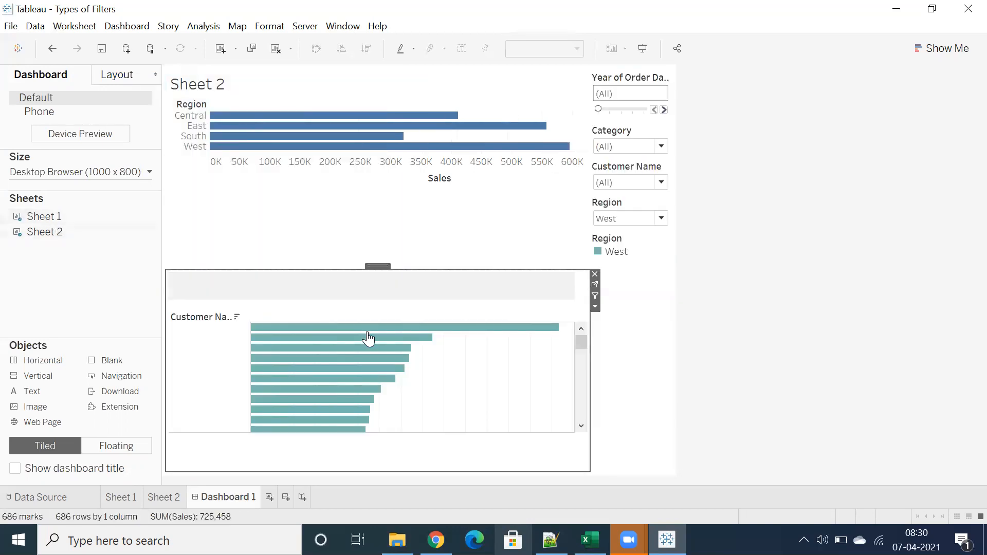
Try the Entire View fit on Sheet 2 in the dashboard, and restore its Standard fit.
{"action": "left_click", "coordinate": [436, 199]}
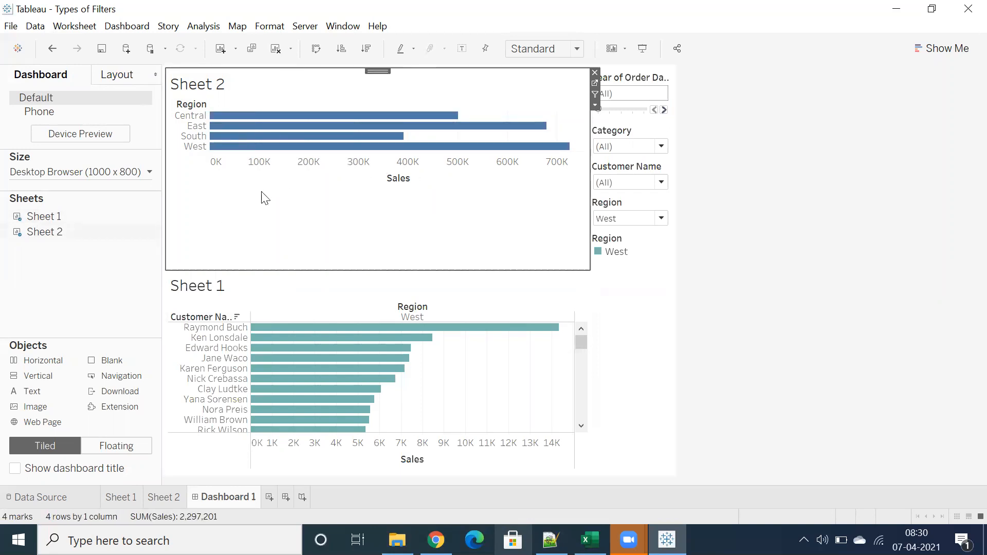
{"action": "left_click", "coordinate": [596, 106]}
{"action": "mouse_move", "coordinate": [714, 153]}
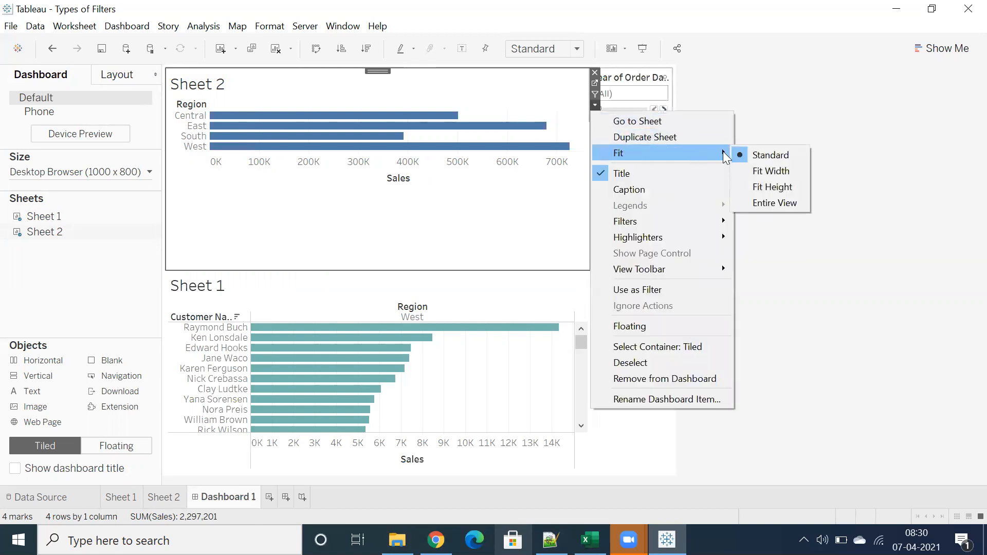
{"action": "left_click", "coordinate": [766, 203]}
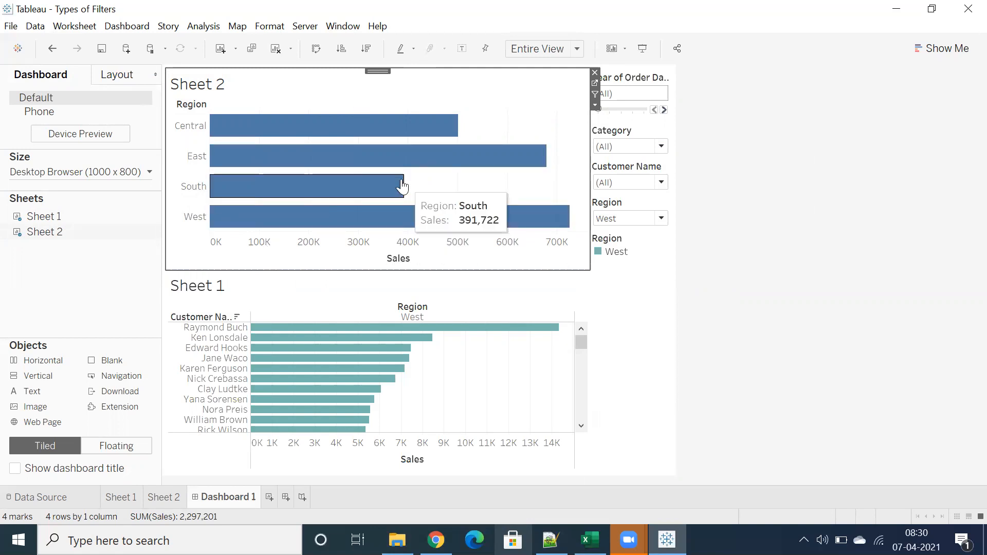
{"action": "left_click", "coordinate": [595, 105]}
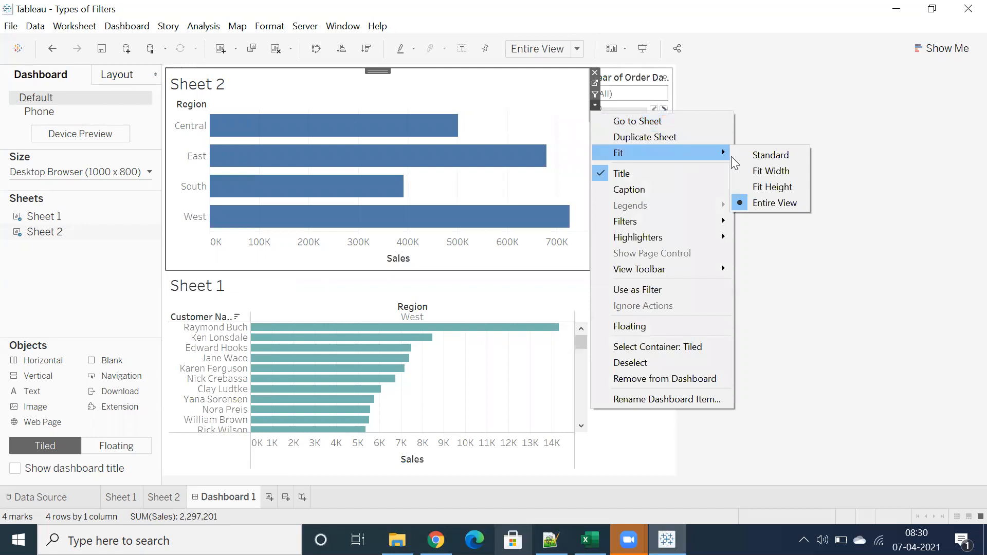
{"action": "left_click", "coordinate": [761, 155]}
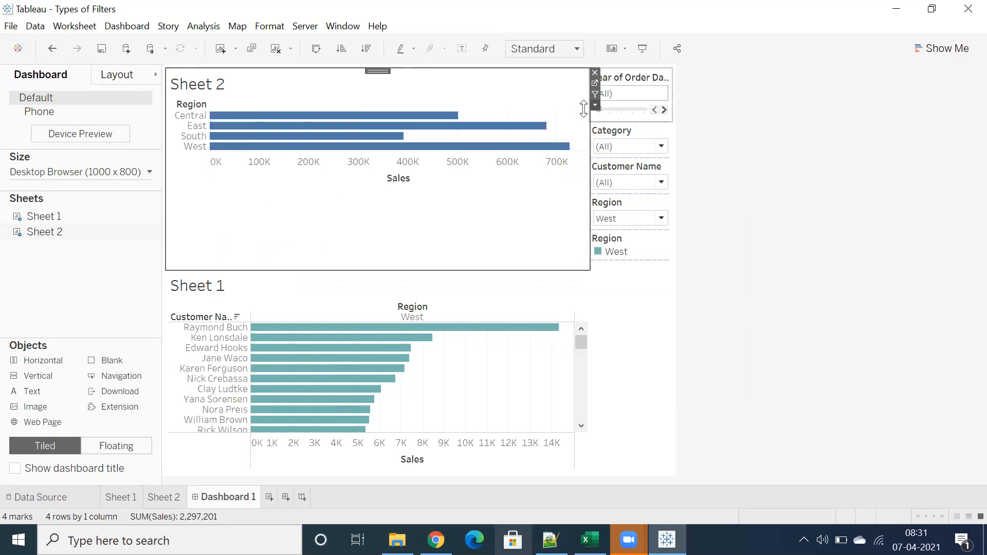
Fit Sheet 2 to Entire View in the dashboard and move its lower border up to give Sheet 1 more height.
{"action": "mouse_move", "coordinate": [370, 269]}
{"action": "left_mouse_down"}
{"action": "mouse_move", "coordinate": [362, 179]}
{"action": "mouse_move", "coordinate": [373, 281]}
{"action": "left_mouse_up"}
{"action": "left_click", "coordinate": [373, 279]}
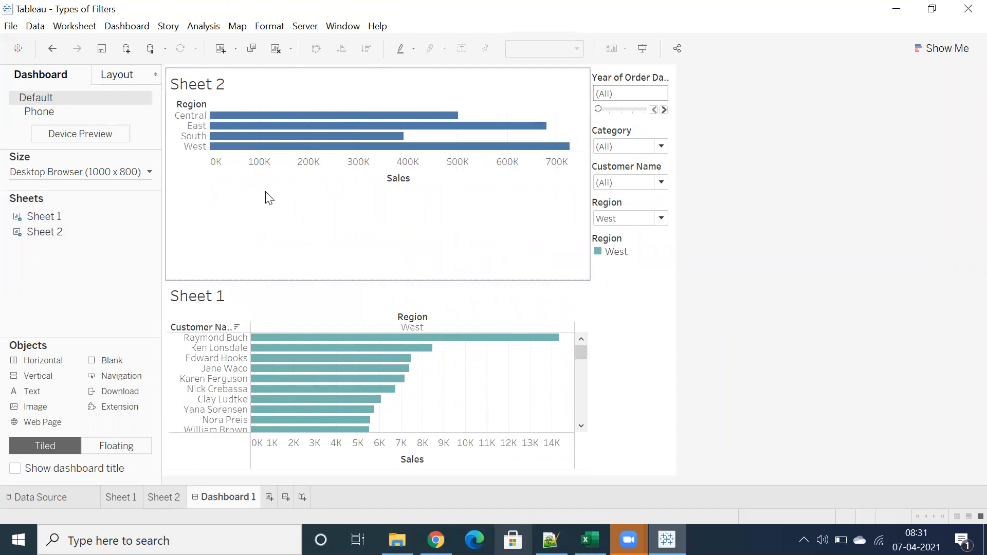
{"action": "left_click", "coordinate": [558, 101]}
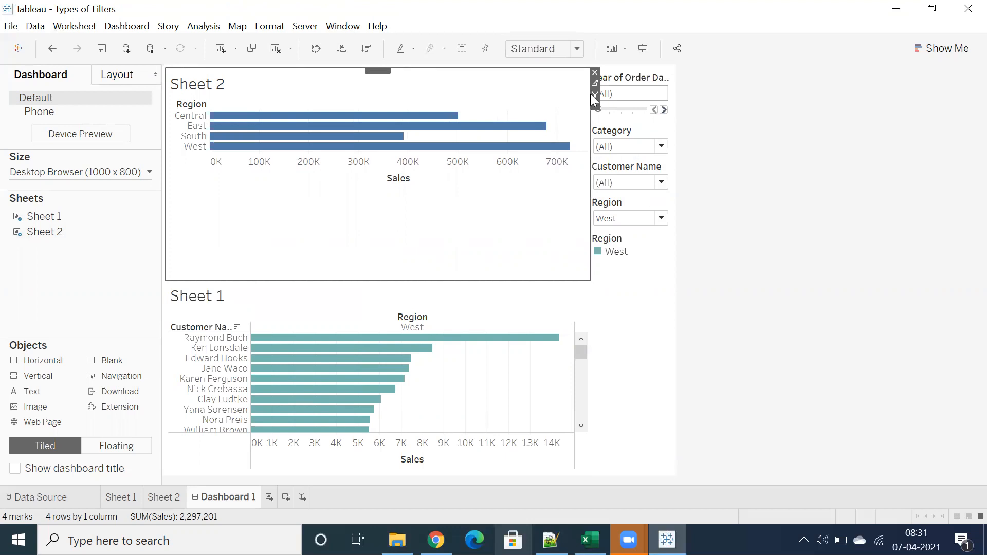
{"action": "left_click", "coordinate": [595, 106]}
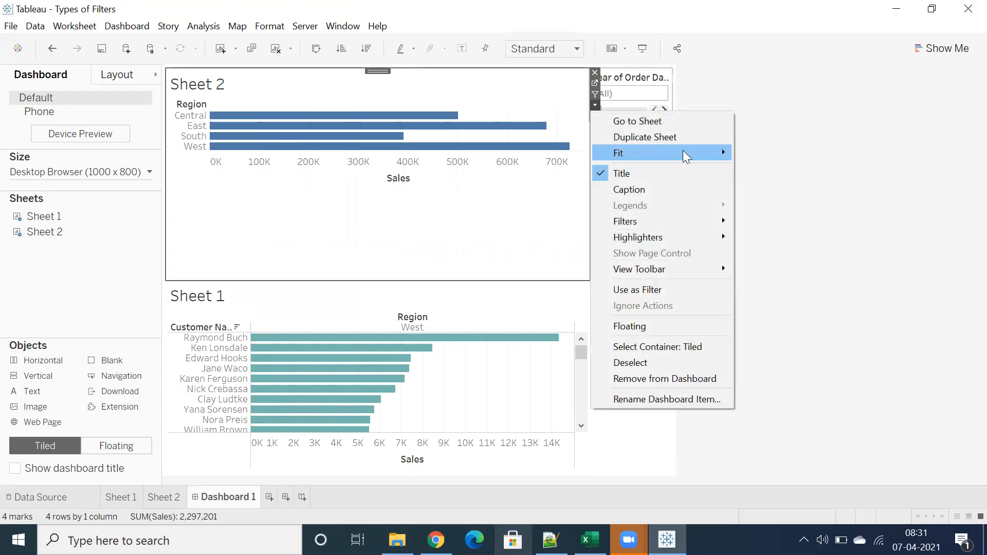
{"action": "mouse_move", "coordinate": [689, 152]}
{"action": "left_click", "coordinate": [772, 203]}
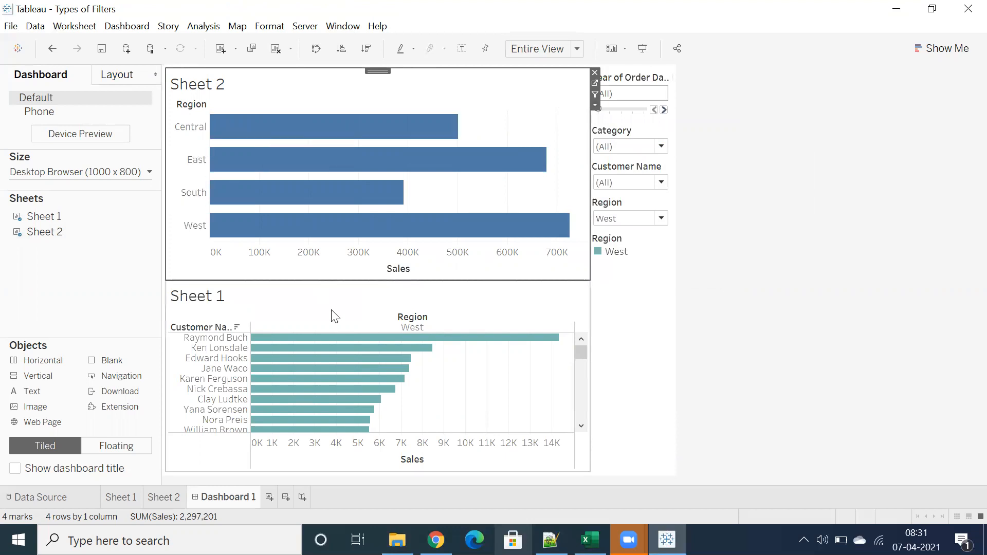
{"action": "left_click_drag", "start_coordinate": [331, 280], "coordinate": [314, 215]}
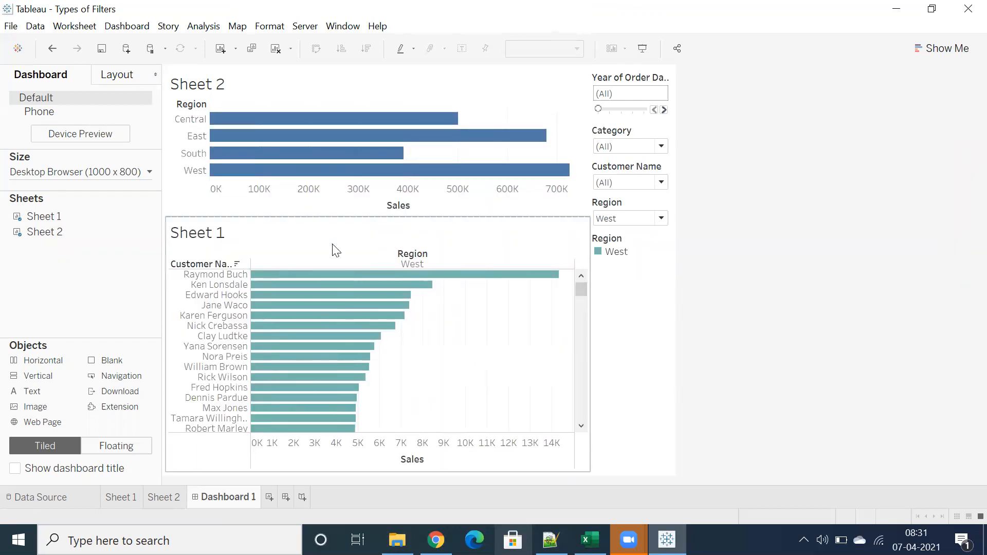
{"action": "mouse_move", "coordinate": [332, 289]}
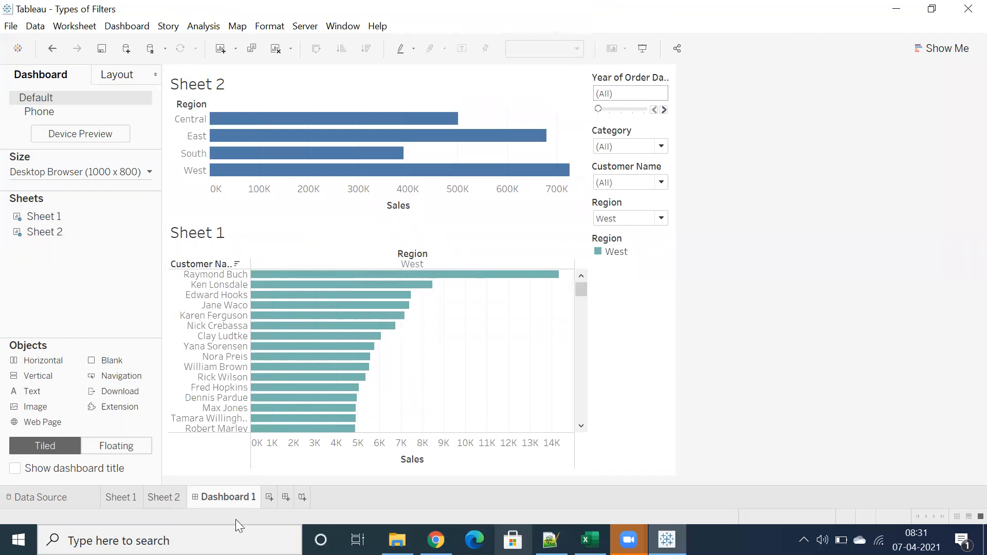
Create a second dashboard and place Sheet 1 and Sheet 2 side by side, with Sheet 2 to the right.
{"action": "left_click", "coordinate": [284, 499]}
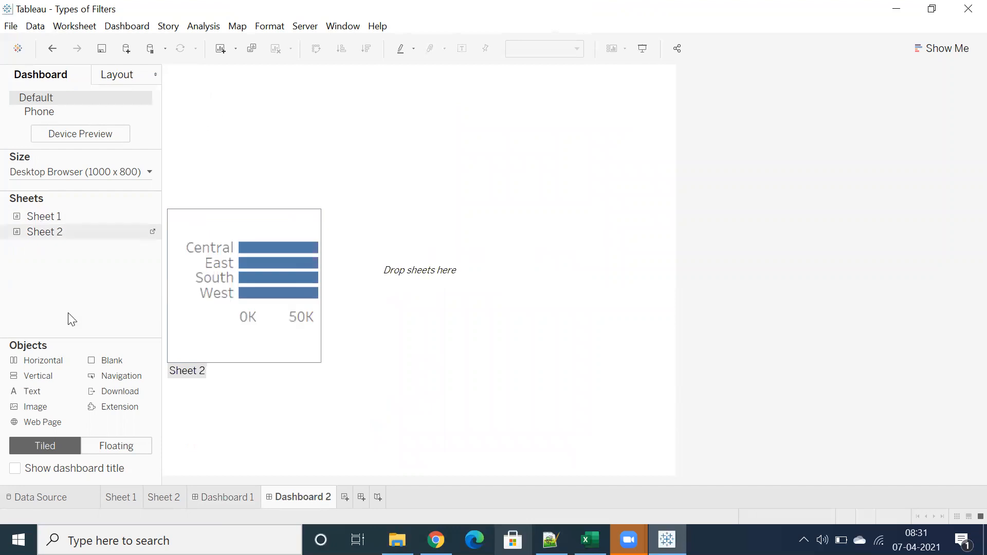
{"action": "left_click", "coordinate": [127, 499]}
{"action": "left_click", "coordinate": [159, 497]}
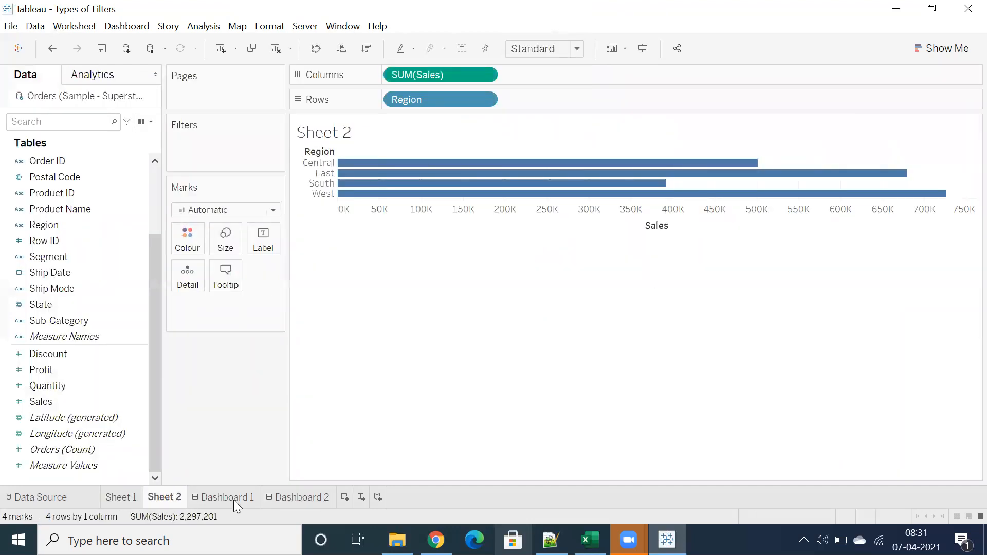
{"action": "left_click", "coordinate": [301, 498]}
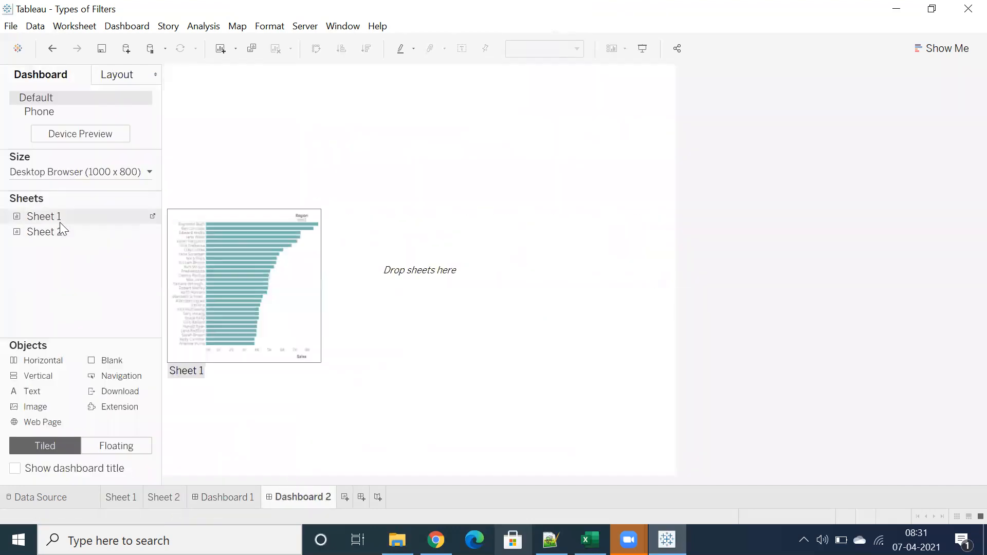
{"action": "mouse_move", "coordinate": [57, 224]}
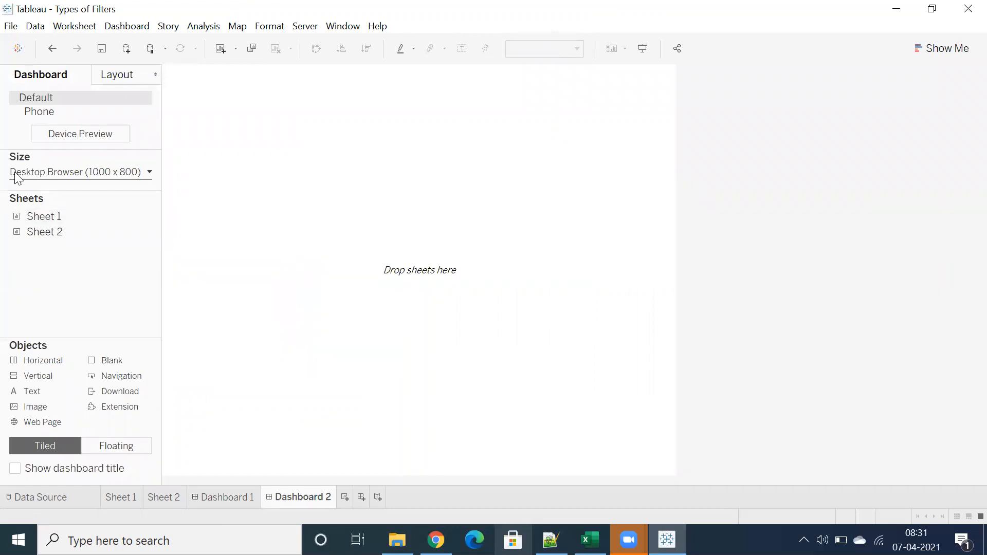
{"action": "left_click_drag", "start_coordinate": [36, 218], "coordinate": [252, 192]}
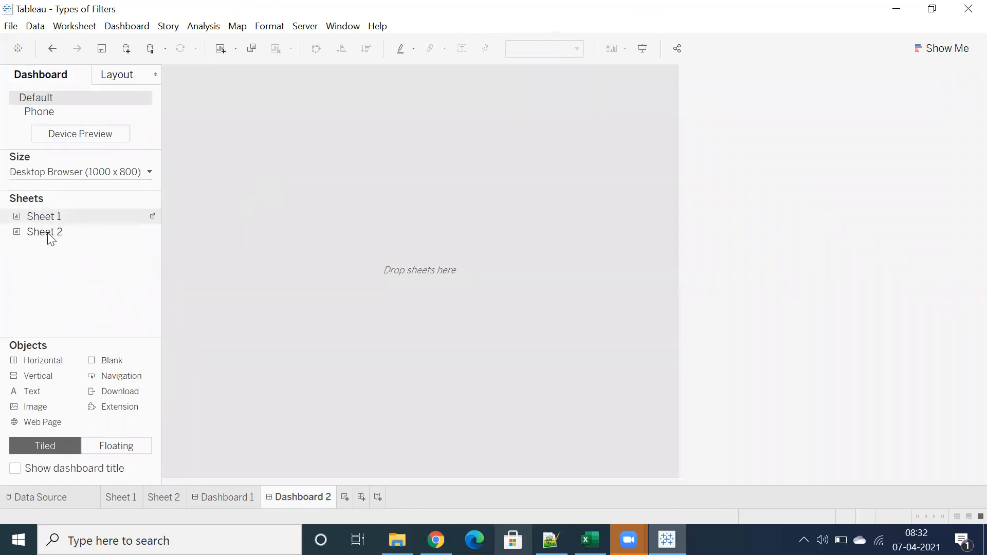
{"action": "left_click_drag", "start_coordinate": [49, 234], "coordinate": [445, 301]}
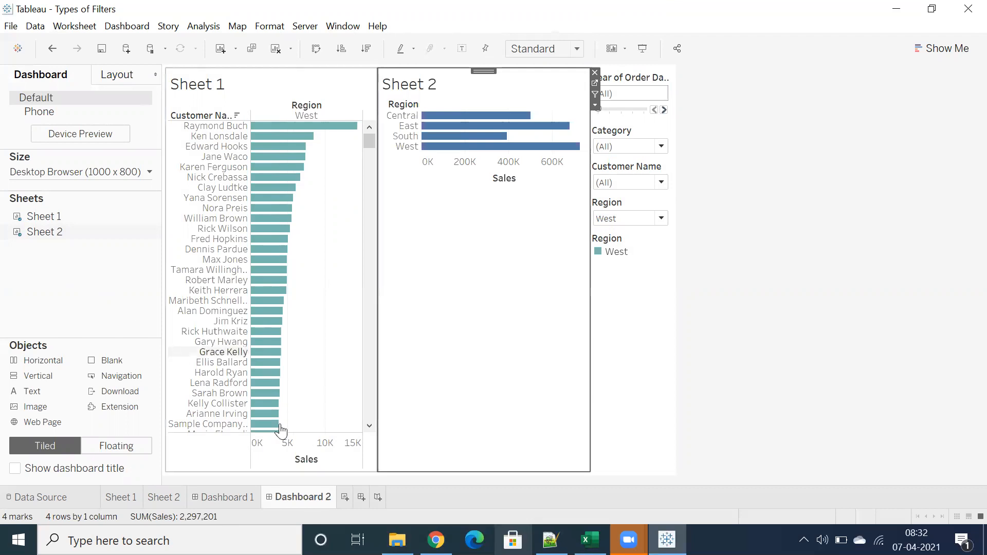
{"action": "mouse_move", "coordinate": [256, 421]}
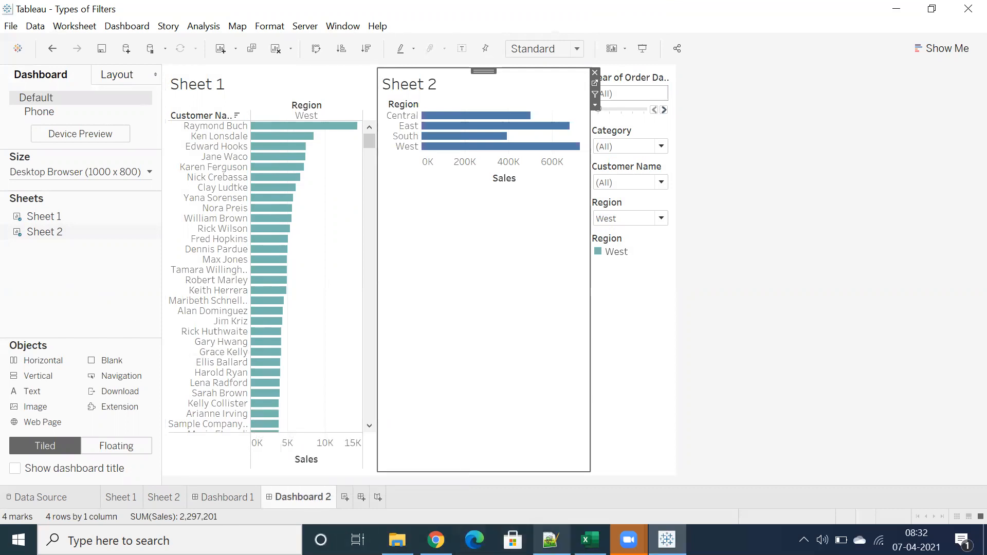
Switch to Excel to review the Quick Filter entry in the filter types list, and return to Tableau.
{"action": "left_click", "coordinate": [590, 540]}
{"action": "left_click", "coordinate": [119, 301]}
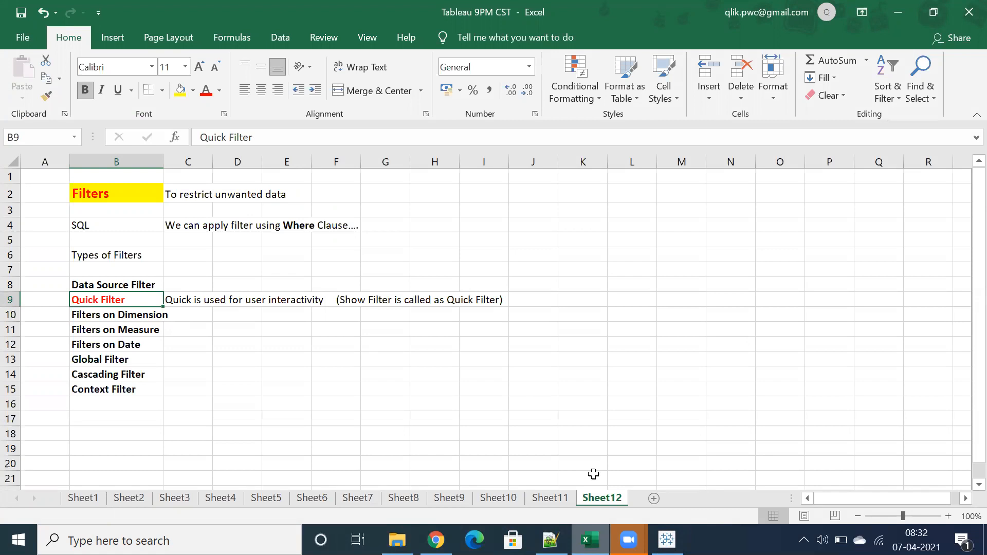
{"action": "left_click", "coordinate": [666, 540]}
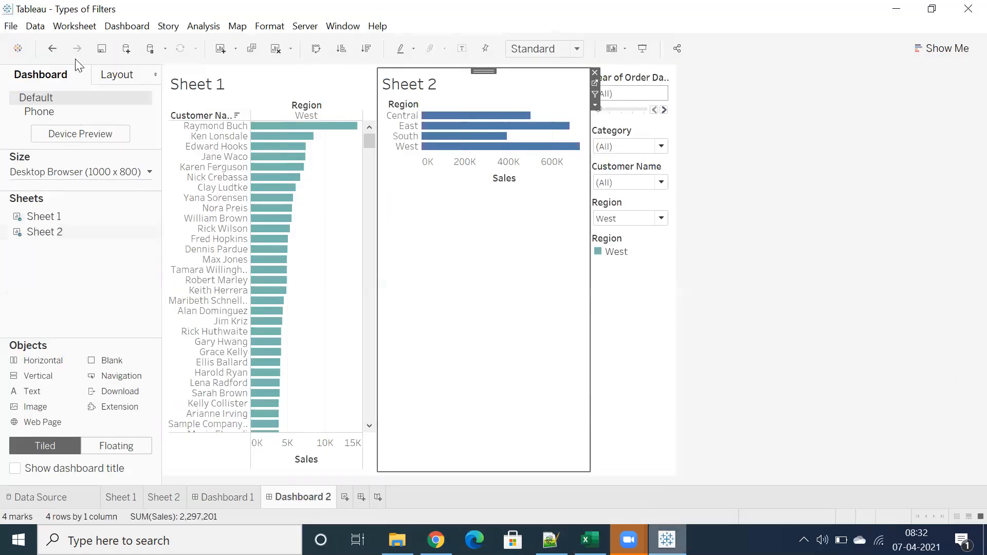